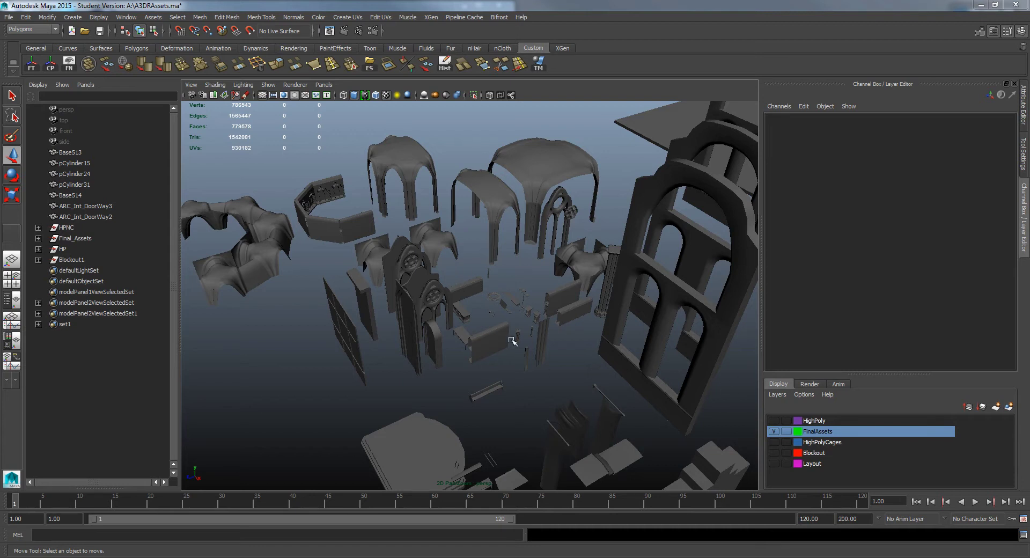
Look over the FinalAssets models and the contents of the HP group.
{"action": "left_click_drag", "start_coordinate": [543, 337], "coordinate": [469, 356], "text": "alt"}
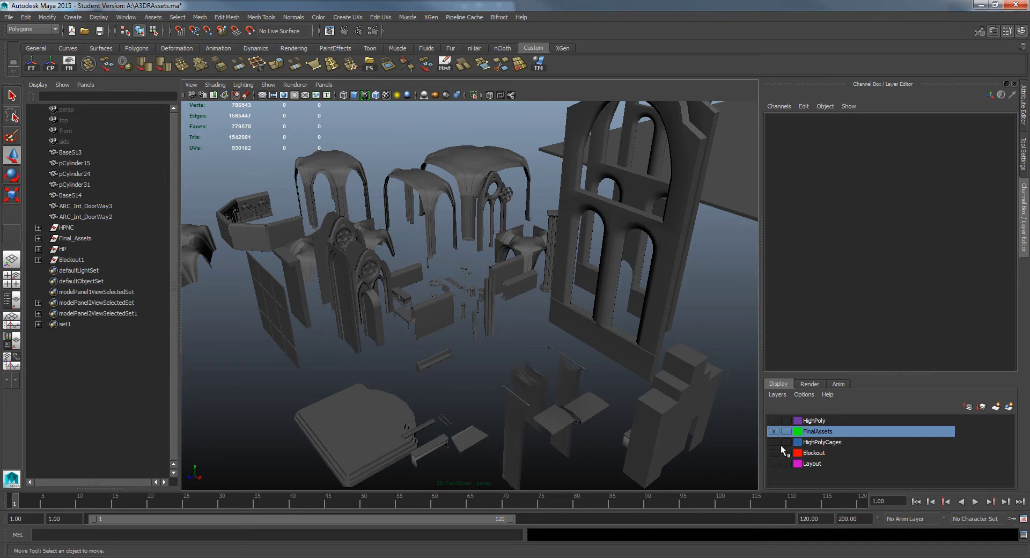
{"action": "left_click_drag", "start_coordinate": [605, 356], "coordinate": [603, 382], "text": "alt"}
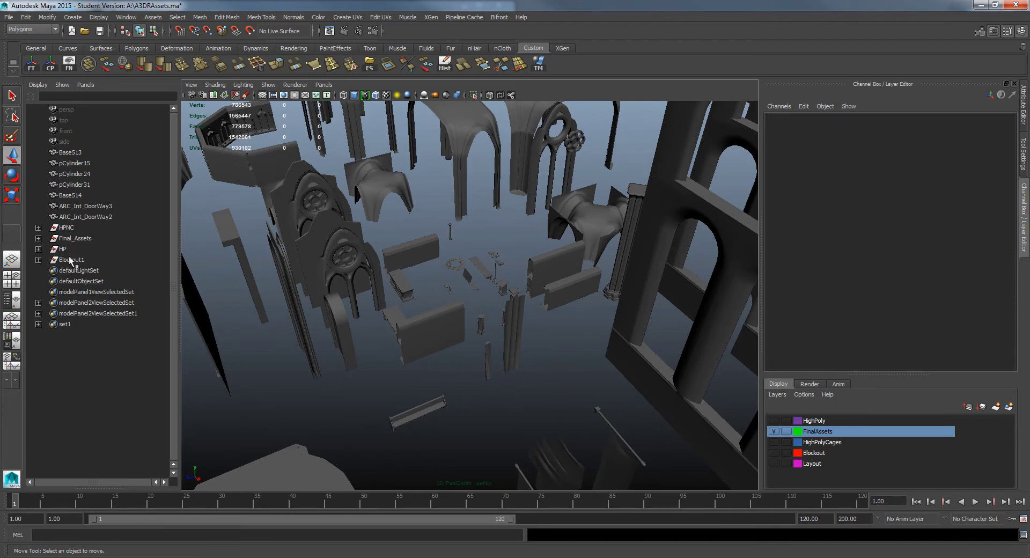
{"action": "left_click", "coordinate": [38, 249]}
{"action": "scroll", "coordinate": [81, 343], "scroll_direction": "down", "scroll_amount": 4}
{"action": "scroll", "coordinate": [86, 348], "scroll_direction": "up", "scroll_amount": 4}
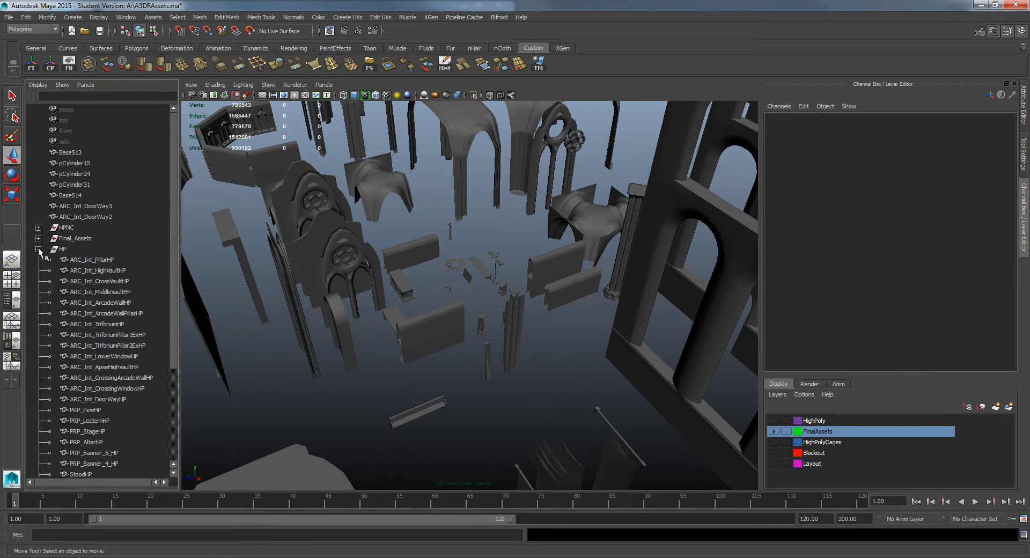
{"action": "left_click", "coordinate": [38, 249]}
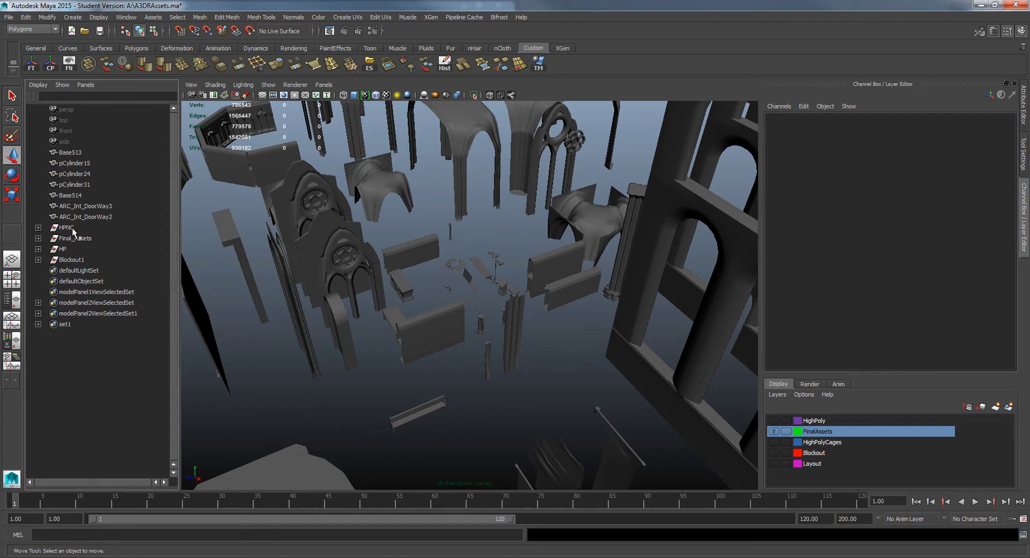
Expand the HPNC group and show the HighPolyCages layer instead of FinalAssets.
{"action": "left_click", "coordinate": [38, 227]}
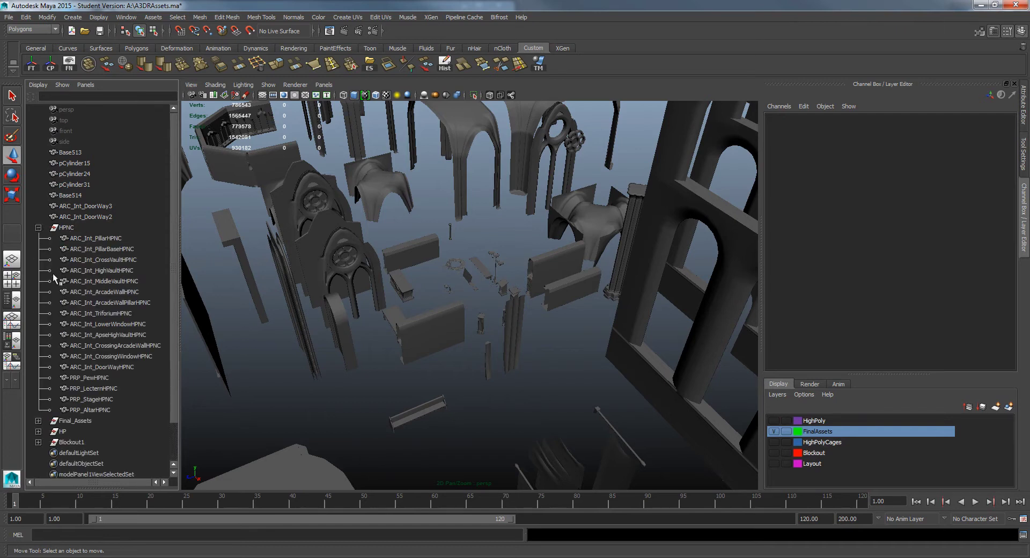
{"action": "left_click", "coordinate": [774, 431]}
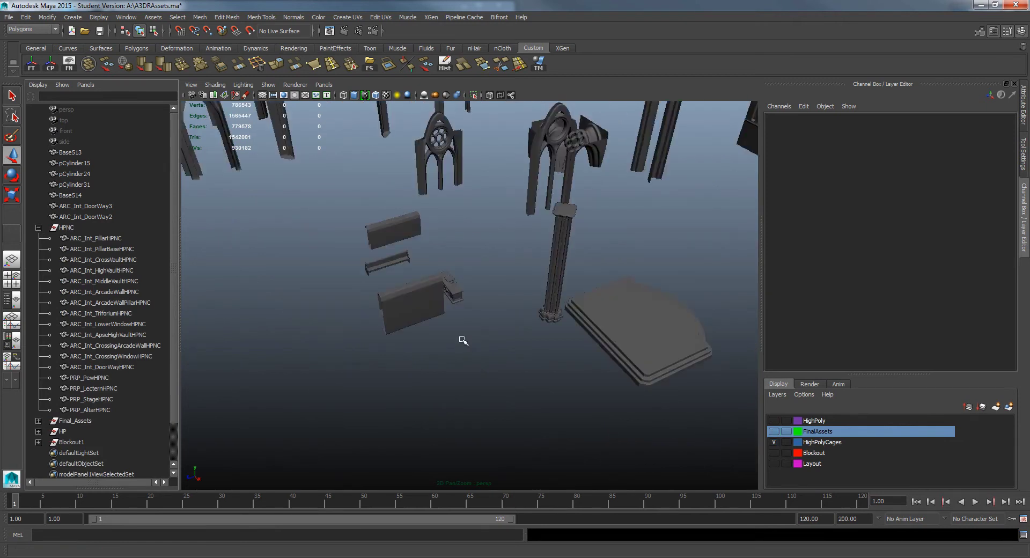
{"action": "middle_click_drag", "start_coordinate": [533, 248], "coordinate": [507, 327], "text": "alt"}
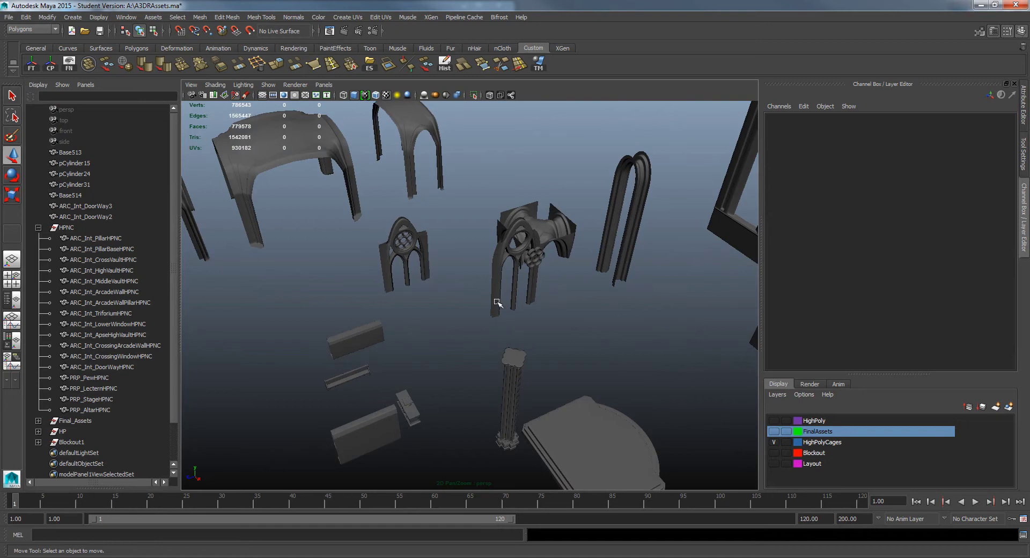
Frame the smaller rose-tracery window cage and compare its unsmoothed and smoothed mesh display.
{"action": "left_click", "coordinate": [414, 253]}
{"action": "middle_click_drag", "start_coordinate": [463, 287], "coordinate": [529, 290], "text": "alt"}
{"action": "key", "text": "f"}
{"action": "key", "text": "1"}
{"action": "left_click_drag", "start_coordinate": [602, 276], "coordinate": [555, 254], "text": "alt"}
{"action": "scroll", "coordinate": [598, 318], "scroll_direction": "up", "scroll_amount": 3}
{"action": "key", "text": "3"}
{"action": "right_click_drag", "start_coordinate": [673, 327], "coordinate": [474, 424], "text": "alt"}
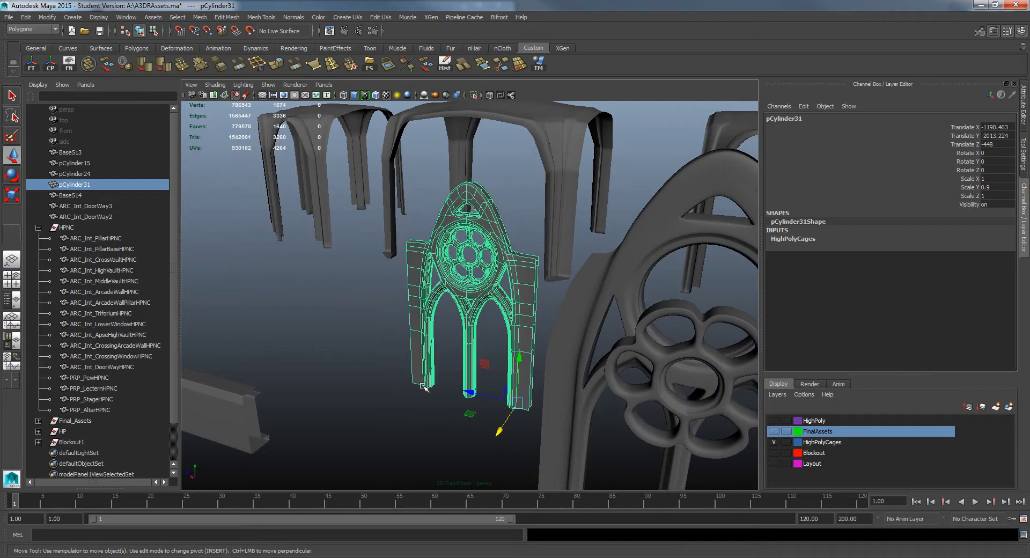
{"action": "left_click", "coordinate": [410, 400]}
Survey the HighPolyCages models from several angles, including the vaults, windows, pillar and stage.
{"action": "right_click_drag", "start_coordinate": [409, 400], "coordinate": [578, 258], "text": "alt"}
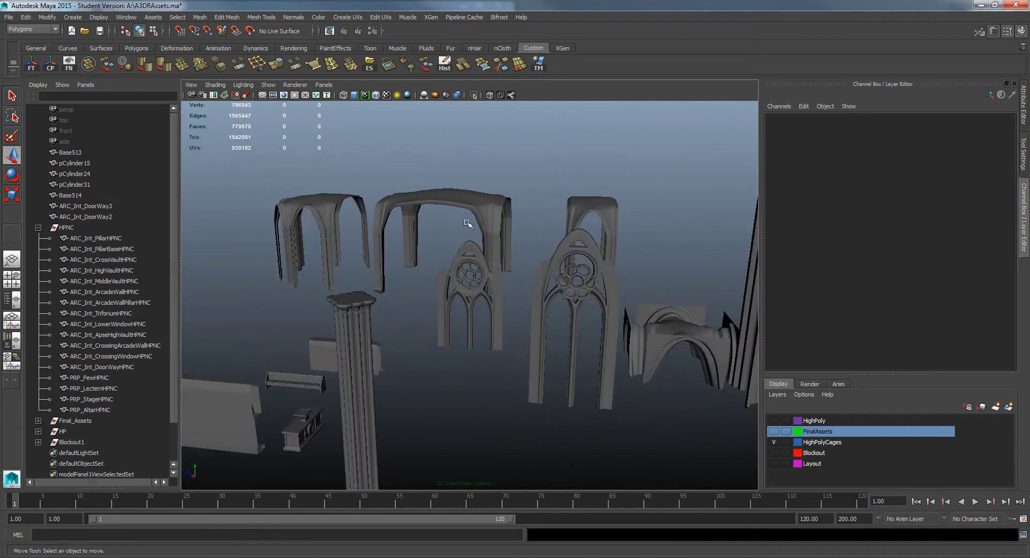
{"action": "right_click_drag", "start_coordinate": [510, 340], "coordinate": [518, 381], "text": "alt"}
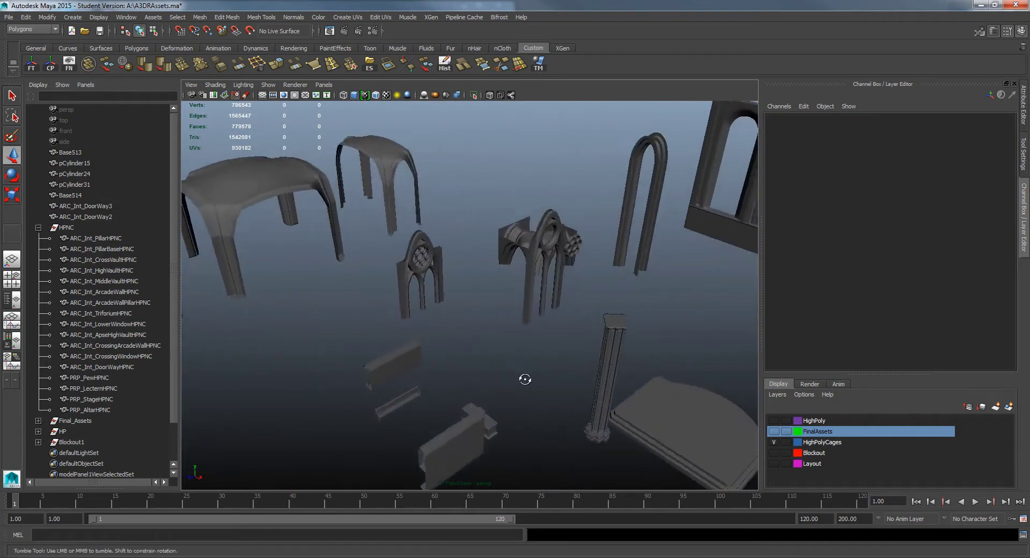
{"action": "left_click_drag", "start_coordinate": [517, 381], "coordinate": [596, 372], "text": "alt"}
{"action": "middle_click_drag", "start_coordinate": [596, 372], "coordinate": [468, 375], "text": "alt"}
{"action": "right_click_drag", "start_coordinate": [468, 375], "coordinate": [474, 376], "text": "alt"}
{"action": "left_click_drag", "start_coordinate": [474, 376], "coordinate": [523, 317], "text": "alt"}
{"action": "middle_click_drag", "start_coordinate": [523, 316], "coordinate": [582, 365], "text": "alt"}
{"action": "right_click_drag", "start_coordinate": [582, 365], "coordinate": [540, 356], "text": "alt"}
{"action": "left_click_drag", "start_coordinate": [541, 357], "coordinate": [367, 357], "text": "alt"}
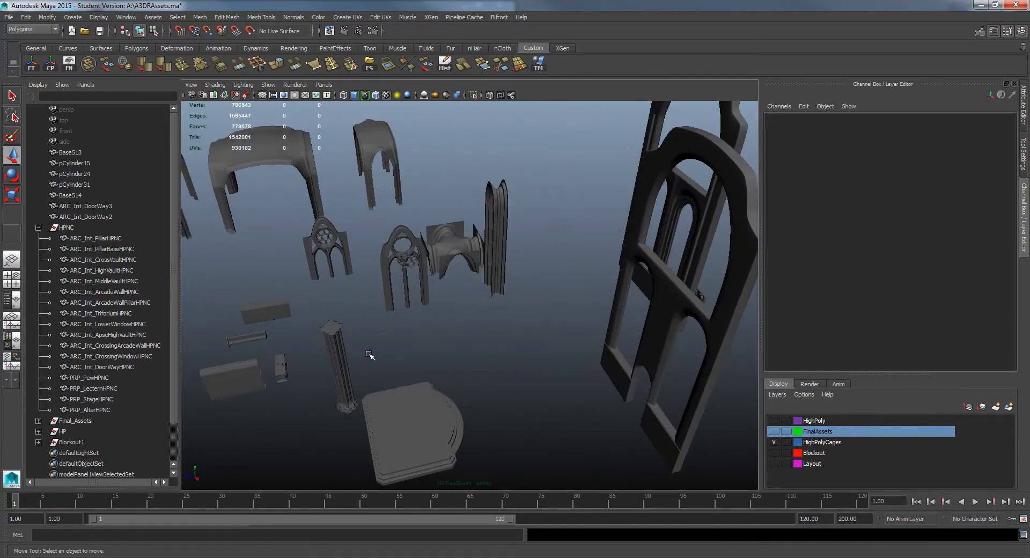
{"action": "left_click_drag", "start_coordinate": [371, 352], "coordinate": [485, 324], "text": "alt"}
{"action": "right_click_drag", "start_coordinate": [485, 324], "coordinate": [538, 366], "text": "alt"}
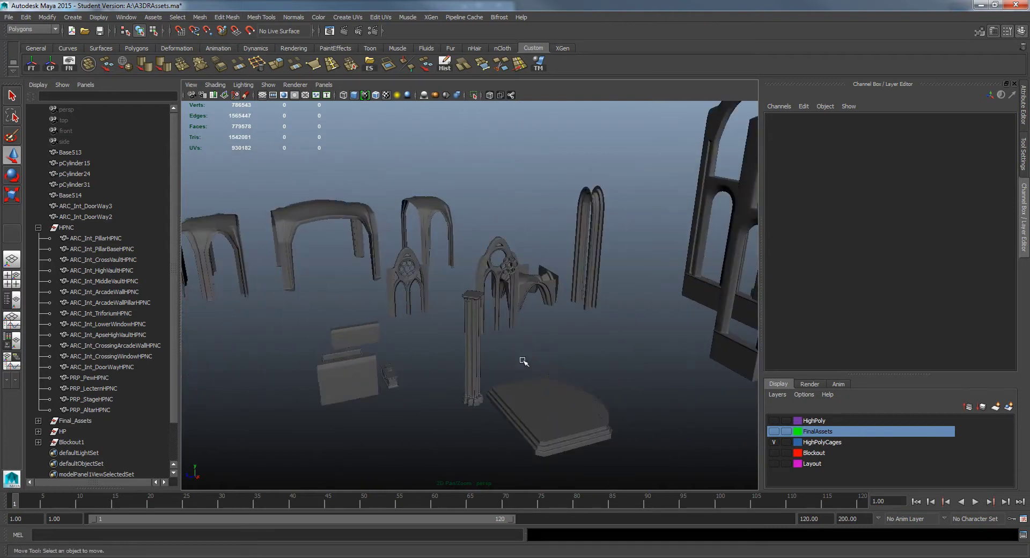
{"action": "left_click", "coordinate": [480, 351]}
{"action": "left_click", "coordinate": [556, 348]}
Hide the HighPolyCages layer and show the Blockout layer.
{"action": "left_click", "coordinate": [774, 440]}
{"action": "left_click", "coordinate": [774, 451]}
{"action": "middle_click_drag", "start_coordinate": [448, 378], "coordinate": [472, 391], "text": "alt"}
{"action": "right_click_drag", "start_coordinate": [471, 391], "coordinate": [498, 380], "text": "alt"}
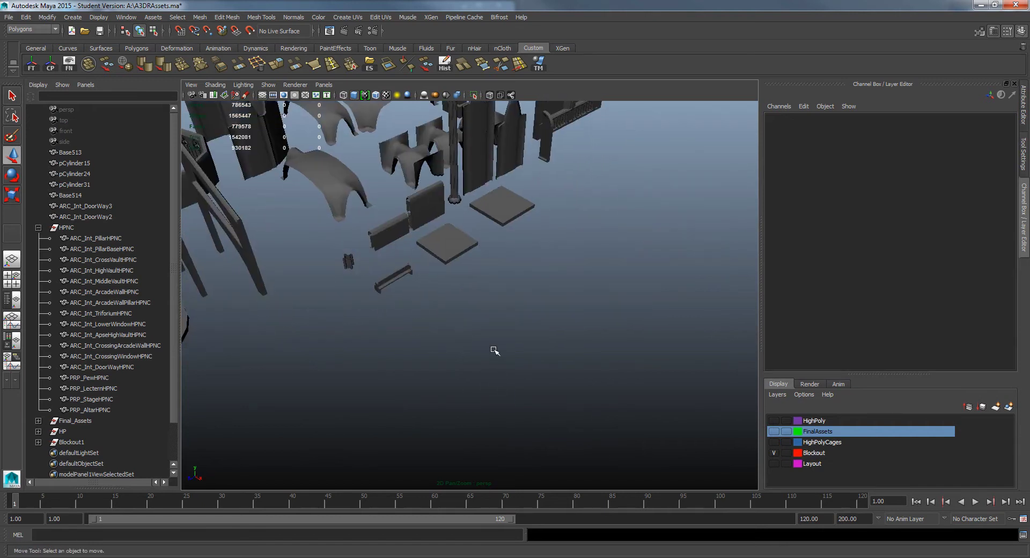
Frame the blockout pillar and examine its overall shape from base to capital.
{"action": "left_click", "coordinate": [459, 203]}
{"action": "key", "text": "f"}
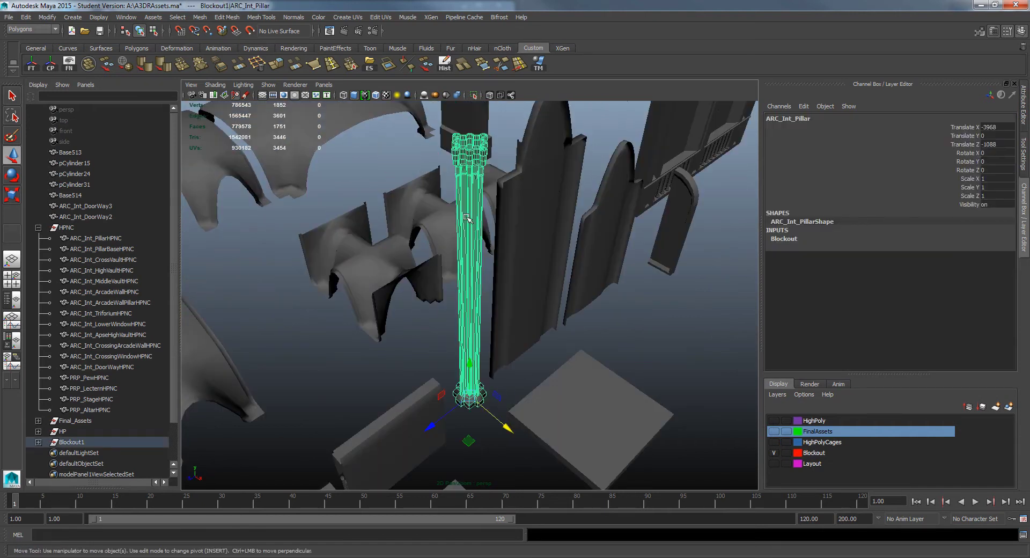
{"action": "left_click", "coordinate": [666, 356]}
{"action": "left_click_drag", "start_coordinate": [668, 356], "coordinate": [336, 336], "text": "alt"}
{"action": "right_click_drag", "start_coordinate": [336, 335], "coordinate": [477, 356], "text": "alt"}
{"action": "left_click_drag", "start_coordinate": [477, 356], "coordinate": [501, 349], "text": "alt"}
{"action": "middle_click_drag", "start_coordinate": [516, 231], "coordinate": [572, 373], "text": "alt"}
{"action": "right_click_drag", "start_coordinate": [572, 372], "coordinate": [655, 395], "text": "alt"}
{"action": "middle_click_drag", "start_coordinate": [629, 298], "coordinate": [561, 489], "text": "alt"}
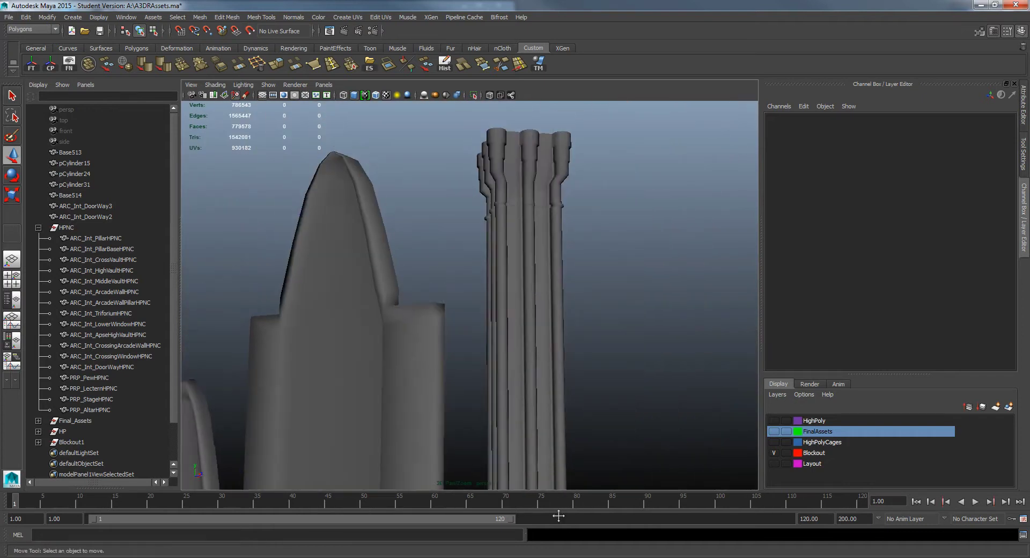
{"action": "right_click_drag", "start_coordinate": [561, 488], "coordinate": [617, 315], "text": "alt"}
Inspect the wireframe of the blockout pillar's capital and shaft up close, and clear the selection.
{"action": "left_click", "coordinate": [553, 170]}
{"action": "middle_click_drag", "start_coordinate": [553, 171], "coordinate": [565, 260], "text": "alt"}
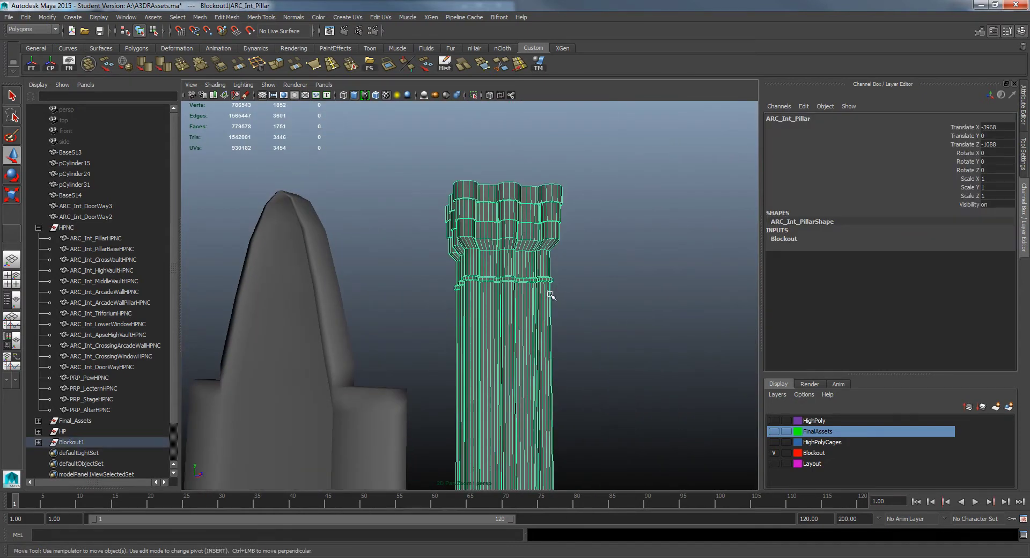
{"action": "middle_click_drag", "start_coordinate": [505, 273], "coordinate": [466, 298], "text": "alt"}
{"action": "right_click_drag", "start_coordinate": [466, 298], "coordinate": [578, 344], "text": "alt"}
{"action": "left_click_drag", "start_coordinate": [578, 344], "coordinate": [532, 301], "text": "alt"}
{"action": "middle_click_drag", "start_coordinate": [531, 301], "coordinate": [575, 304], "text": "alt"}
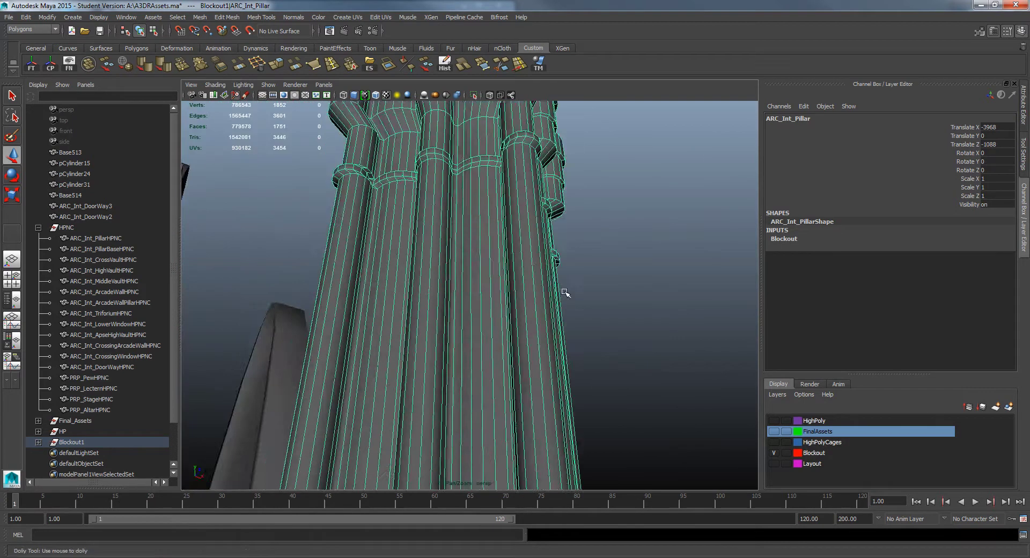
{"action": "left_click_drag", "start_coordinate": [574, 304], "coordinate": [618, 344], "text": "alt"}
{"action": "right_click_drag", "start_coordinate": [617, 344], "coordinate": [512, 249], "text": "alt"}
{"action": "right_click_drag", "start_coordinate": [494, 294], "coordinate": [529, 336], "text": "alt"}
{"action": "middle_click_drag", "start_coordinate": [529, 336], "coordinate": [499, 306], "text": "alt"}
{"action": "left_click_drag", "start_coordinate": [499, 306], "coordinate": [488, 297], "text": "alt"}
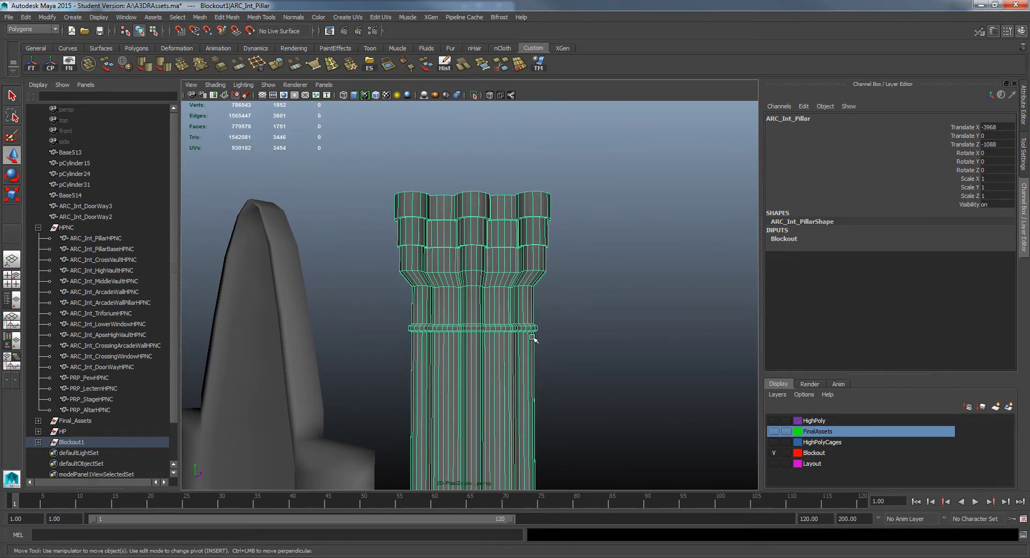
{"action": "right_click_drag", "start_coordinate": [532, 337], "coordinate": [473, 322], "text": "alt"}
{"action": "left_click_drag", "start_coordinate": [523, 317], "coordinate": [485, 321], "text": "alt"}
{"action": "middle_click_drag", "start_coordinate": [519, 272], "coordinate": [540, 239], "text": "alt"}
{"action": "right_click_drag", "start_coordinate": [540, 238], "coordinate": [456, 299], "text": "alt"}
{"action": "mouse_move", "coordinate": [457, 301]}
{"action": "left_mouse_down", "text": "alt"}
{"action": "mouse_move", "coordinate": [520, 299]}
{"action": "mouse_move", "coordinate": [464, 314]}
{"action": "left_mouse_up", "text": "alt"}
{"action": "left_click_drag", "start_coordinate": [492, 363], "coordinate": [488, 329], "text": "alt"}
{"action": "left_click", "coordinate": [683, 339]}
{"action": "left_click", "coordinate": [553, 306]}
{"action": "left_click_drag", "start_coordinate": [552, 306], "coordinate": [447, 238], "text": "alt"}
{"action": "left_click", "coordinate": [586, 376]}
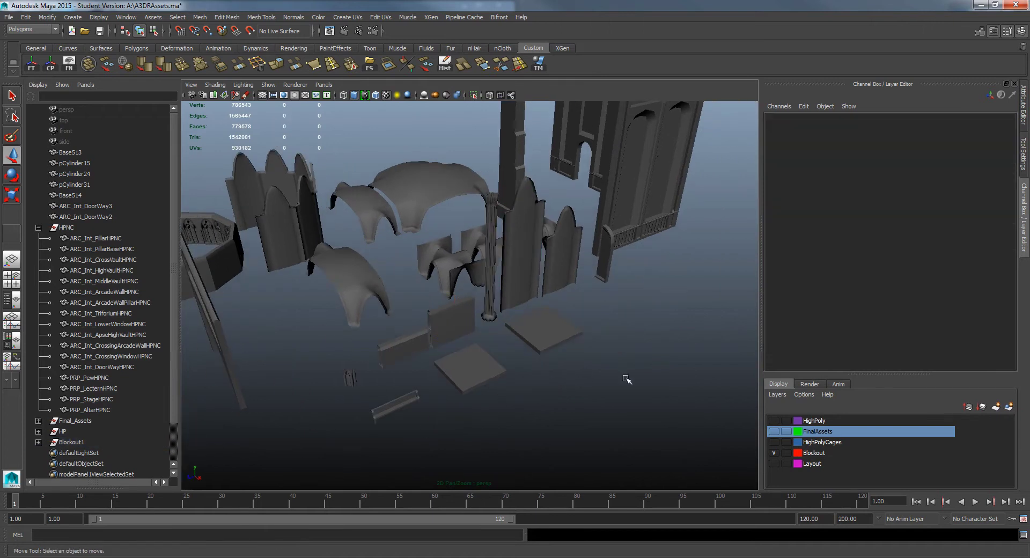
Hide the Blockout layer and show the HighPolyCages layer.
{"action": "left_click", "coordinate": [775, 453]}
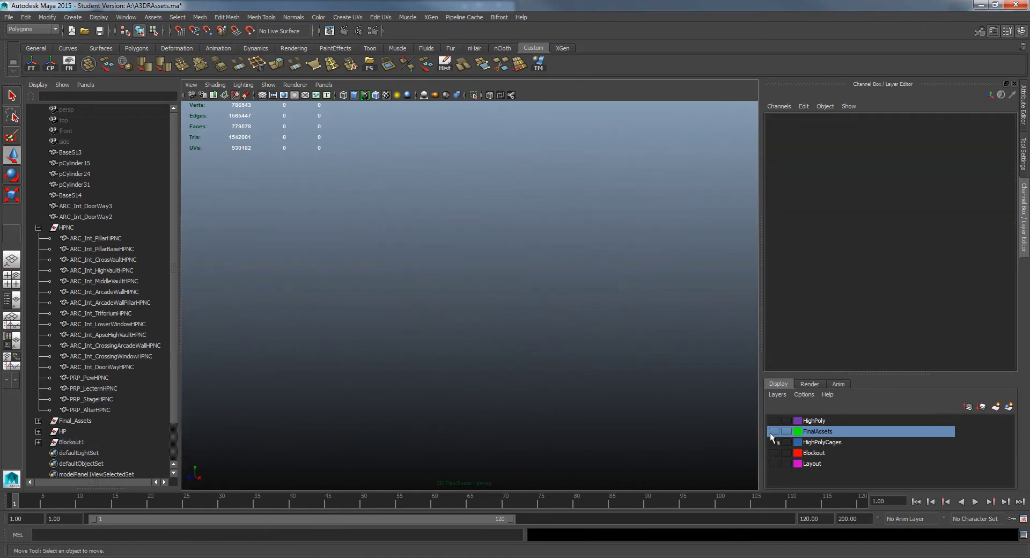
{"action": "left_click", "coordinate": [775, 442]}
{"action": "left_click_drag", "start_coordinate": [635, 414], "coordinate": [675, 346], "text": "alt"}
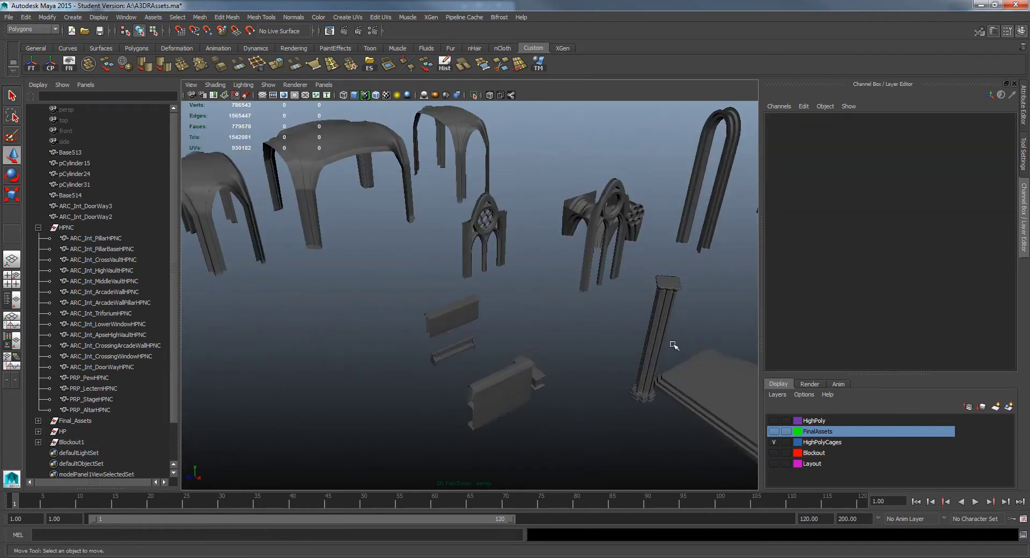
Frame the ARC_Int_PillarHPNC cage pillar and turn on its smooth mesh preview.
{"action": "left_click", "coordinate": [665, 321]}
{"action": "key", "text": "f"}
{"action": "left_click", "coordinate": [579, 344]}
{"action": "left_click_drag", "start_coordinate": [590, 376], "coordinate": [526, 338], "text": "alt"}
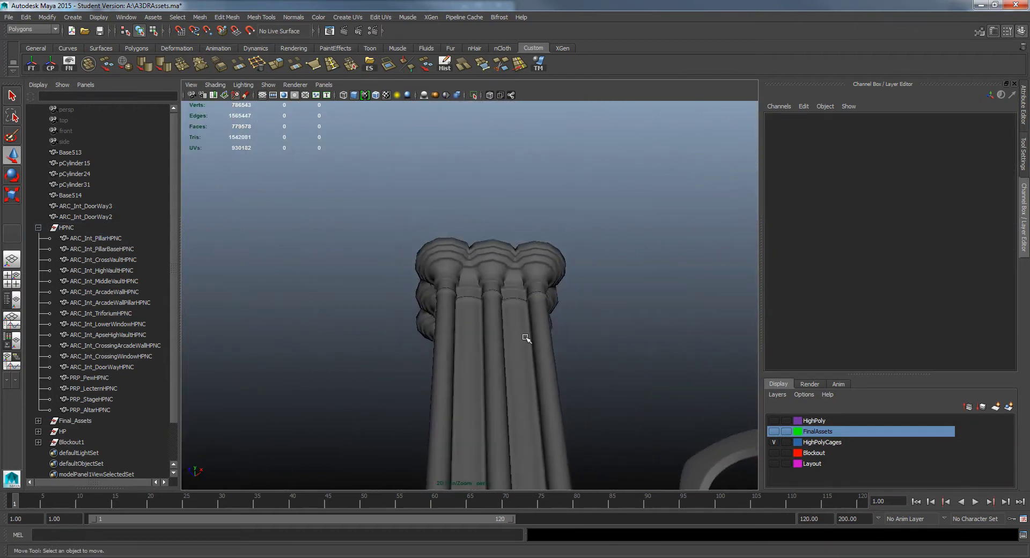
{"action": "left_click", "coordinate": [526, 338]}
{"action": "key", "text": "3"}
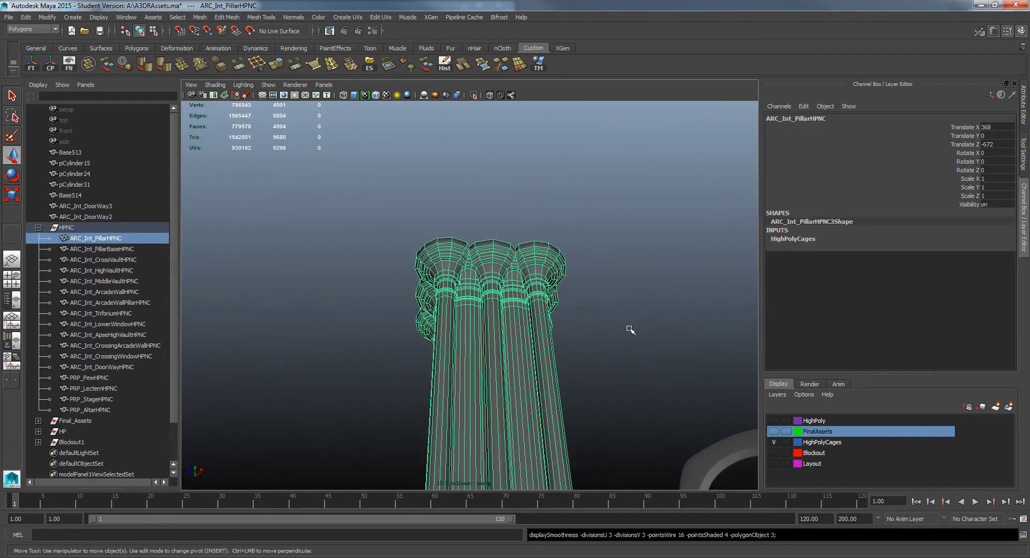
{"action": "left_click", "coordinate": [627, 334]}
Examine the smoothed cage pillar's capital, shaft and base from several angles.
{"action": "left_click_drag", "start_coordinate": [624, 341], "coordinate": [526, 372], "text": "alt"}
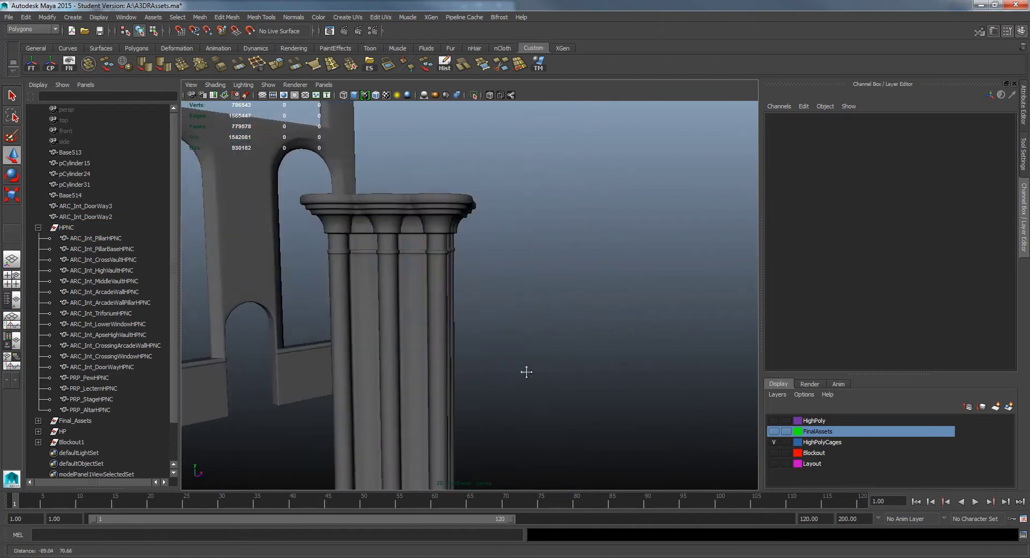
{"action": "right_click_drag", "start_coordinate": [526, 372], "coordinate": [497, 361], "text": "alt"}
{"action": "left_click_drag", "start_coordinate": [497, 361], "coordinate": [494, 329], "text": "alt"}
{"action": "right_click_drag", "start_coordinate": [494, 329], "coordinate": [524, 388], "text": "alt"}
{"action": "left_click_drag", "start_coordinate": [523, 389], "coordinate": [470, 304], "text": "alt"}
{"action": "middle_click_drag", "start_coordinate": [471, 303], "coordinate": [607, 356], "text": "alt"}
{"action": "right_click_drag", "start_coordinate": [607, 356], "coordinate": [379, 361], "text": "alt"}
{"action": "middle_click_drag", "start_coordinate": [509, 472], "coordinate": [548, 388], "text": "alt"}
{"action": "right_click_drag", "start_coordinate": [548, 388], "coordinate": [552, 389], "text": "alt"}
{"action": "mouse_move", "coordinate": [553, 389]}
{"action": "left_mouse_down", "text": "alt"}
{"action": "mouse_move", "coordinate": [460, 437]}
{"action": "mouse_move", "coordinate": [683, 432]}
{"action": "mouse_move", "coordinate": [537, 397]}
{"action": "left_mouse_up", "text": "alt"}
{"action": "left_click", "coordinate": [487, 382]}
{"action": "left_click", "coordinate": [479, 444]}
{"action": "left_click_drag", "start_coordinate": [480, 444], "coordinate": [515, 408], "text": "alt"}
{"action": "right_click_drag", "start_coordinate": [515, 408], "coordinate": [322, 336], "text": "alt"}
{"action": "left_click_drag", "start_coordinate": [417, 340], "coordinate": [389, 333], "text": "alt"}
{"action": "middle_click_drag", "start_coordinate": [390, 333], "coordinate": [389, 350], "text": "alt"}
{"action": "right_click_drag", "start_coordinate": [389, 350], "coordinate": [468, 372], "text": "alt"}
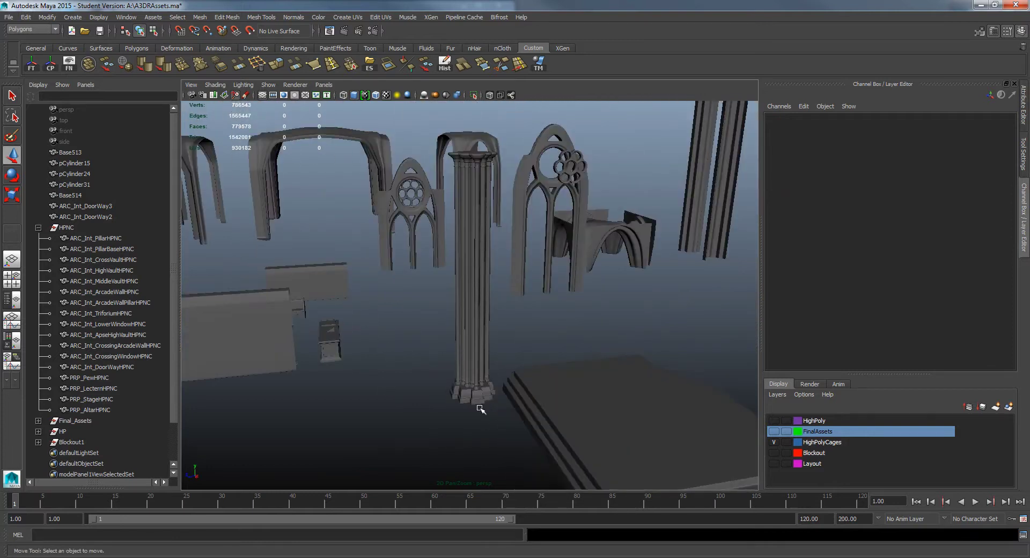
Show the FinalAssets layer instead of HighPolyCages, and select and frame its ARC_Int_Pillar.
{"action": "left_click", "coordinate": [773, 442]}
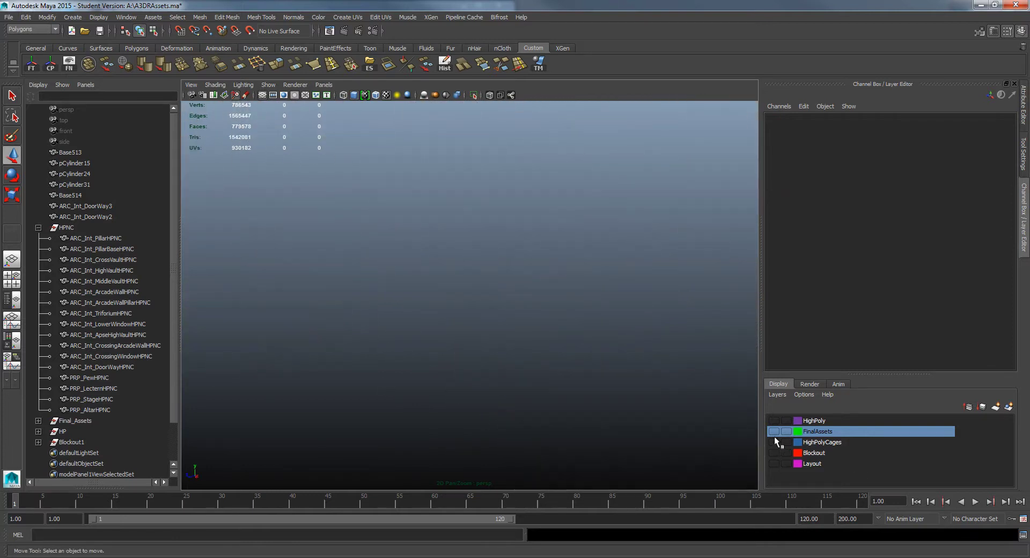
{"action": "left_click", "coordinate": [774, 431]}
{"action": "right_click_drag", "start_coordinate": [537, 365], "coordinate": [449, 340], "text": "alt"}
{"action": "left_click_drag", "start_coordinate": [449, 341], "coordinate": [376, 340], "text": "alt"}
{"action": "left_click", "coordinate": [547, 340]}
{"action": "key", "text": "f"}
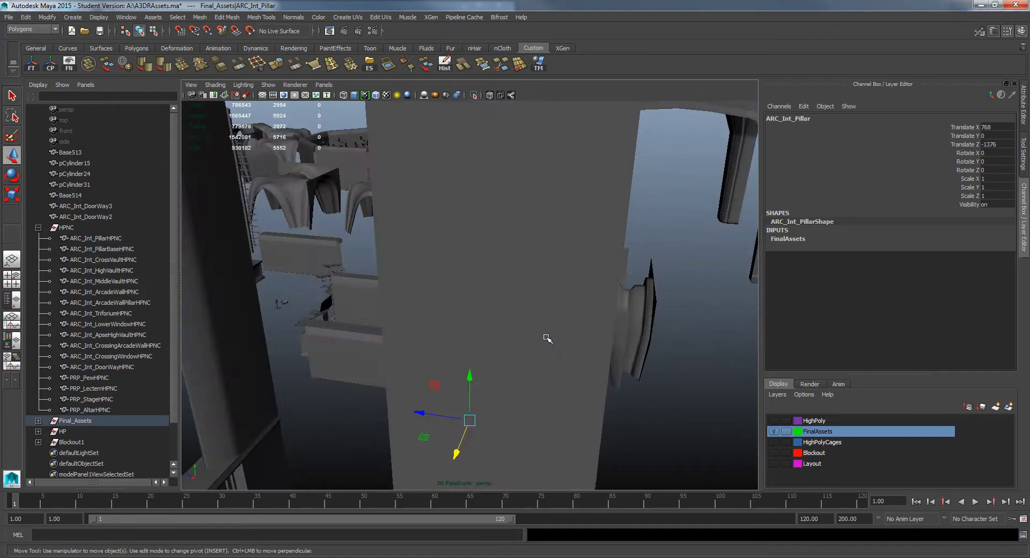
Inspect the final low-poly pillar's wireframe along its shaft, capital and base.
{"action": "left_click_drag", "start_coordinate": [547, 338], "coordinate": [468, 367], "text": "alt"}
{"action": "right_click_drag", "start_coordinate": [468, 367], "coordinate": [582, 411], "text": "alt"}
{"action": "left_click_drag", "start_coordinate": [582, 411], "coordinate": [504, 413], "text": "alt"}
{"action": "right_click_drag", "start_coordinate": [504, 414], "coordinate": [588, 244], "text": "alt"}
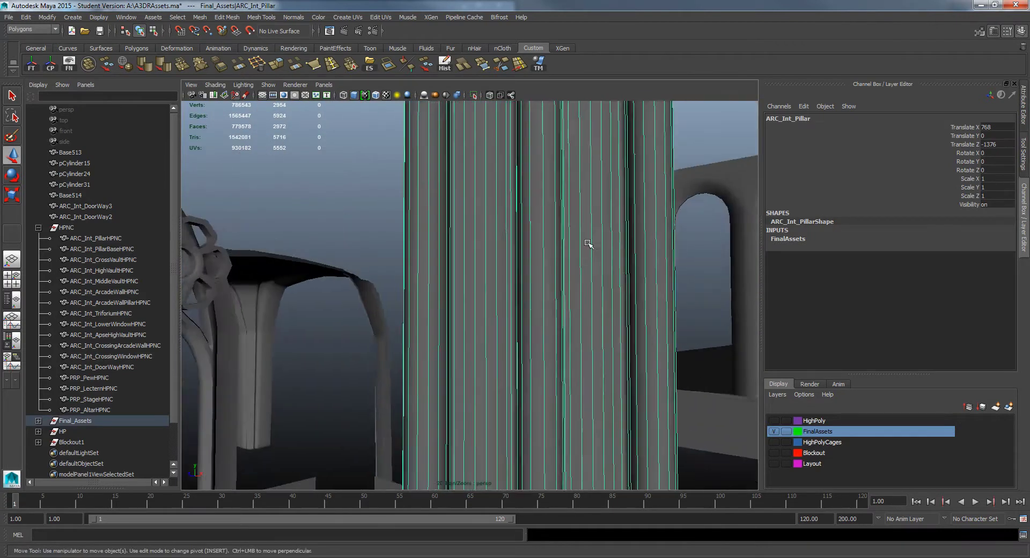
{"action": "middle_click_drag", "start_coordinate": [589, 243], "coordinate": [560, 343], "text": "alt"}
{"action": "right_click_drag", "start_coordinate": [559, 343], "coordinate": [462, 290], "text": "alt"}
{"action": "middle_click_drag", "start_coordinate": [462, 290], "coordinate": [446, 389], "text": "alt"}
{"action": "left_click_drag", "start_coordinate": [446, 389], "coordinate": [429, 376], "text": "alt"}
{"action": "right_click_drag", "start_coordinate": [429, 376], "coordinate": [446, 349], "text": "alt"}
{"action": "left_click_drag", "start_coordinate": [448, 370], "coordinate": [508, 395], "text": "alt"}
{"action": "right_click_drag", "start_coordinate": [507, 394], "coordinate": [688, 484], "text": "alt"}
{"action": "middle_click_drag", "start_coordinate": [505, 369], "coordinate": [590, 269], "text": "alt"}
{"action": "right_click_drag", "start_coordinate": [590, 269], "coordinate": [686, 460], "text": "alt"}
{"action": "left_click_drag", "start_coordinate": [685, 459], "coordinate": [546, 391], "text": "alt"}
{"action": "middle_click_drag", "start_coordinate": [546, 391], "coordinate": [545, 394], "text": "alt"}
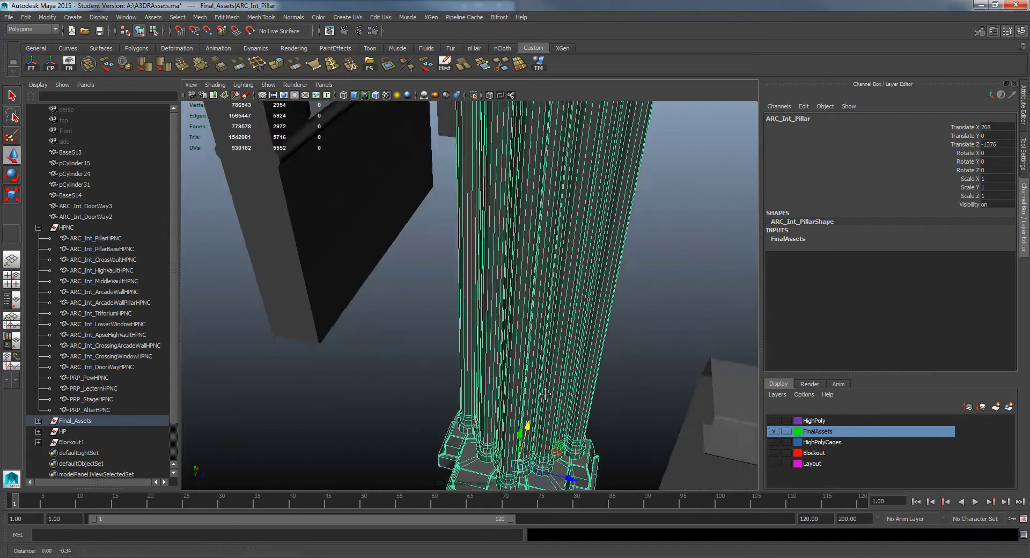
{"action": "left_click_drag", "start_coordinate": [546, 394], "coordinate": [380, 299], "text": "alt"}
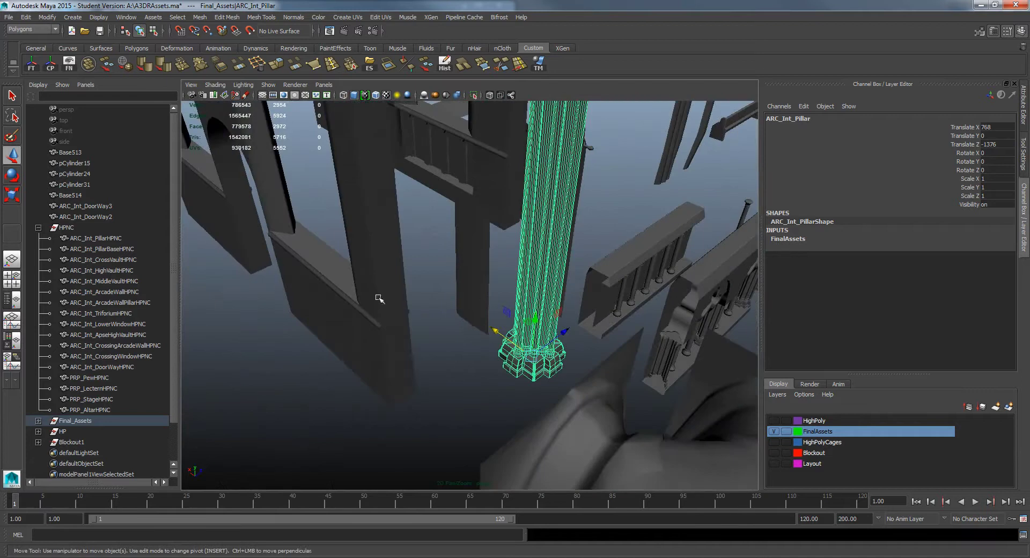
Show the HighPoly layer instead of FinalAssets and select the ARC_Int_PillarHP pillar.
{"action": "left_click", "coordinate": [774, 432]}
{"action": "left_click", "coordinate": [774, 421]}
{"action": "scroll", "coordinate": [509, 279], "scroll_direction": "down", "scroll_amount": 3}
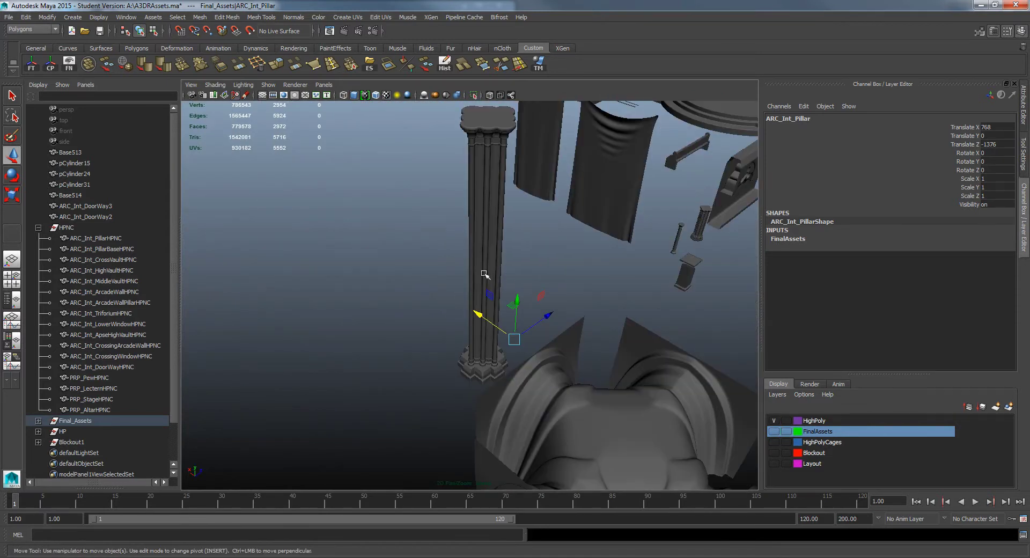
{"action": "left_click", "coordinate": [509, 279]}
{"action": "left_click", "coordinate": [478, 269]}
Examine the dense wireframe of the high-poly pillar's capital up close, and clear the selection.
{"action": "middle_click_drag", "start_coordinate": [478, 269], "coordinate": [524, 544], "text": "alt"}
{"action": "scroll", "coordinate": [460, 333], "scroll_direction": "up", "scroll_amount": 5}
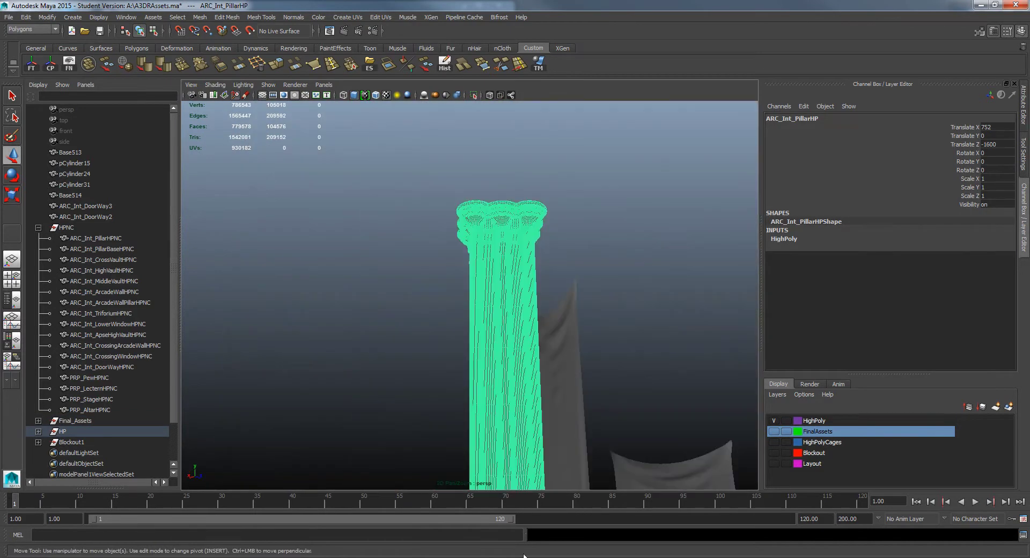
{"action": "middle_click_drag", "start_coordinate": [521, 295], "coordinate": [518, 365], "text": "alt"}
{"action": "scroll", "coordinate": [517, 366], "scroll_direction": "up", "scroll_amount": 3}
{"action": "left_click_drag", "start_coordinate": [483, 341], "coordinate": [641, 331], "text": "alt"}
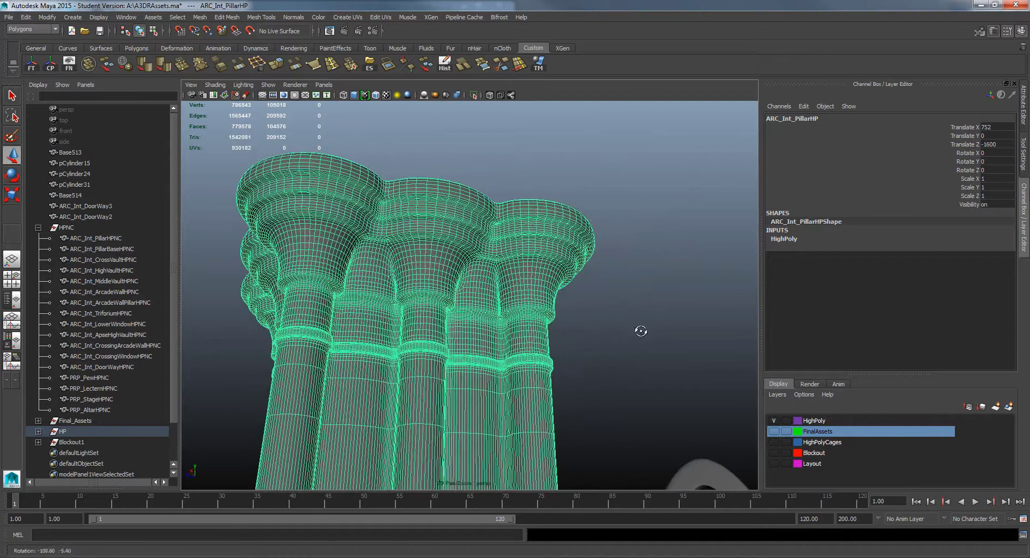
{"action": "mouse_move", "coordinate": [370, 207]}
{"action": "right_mouse_down", "text": "alt"}
{"action": "mouse_move", "coordinate": [614, 390]}
{"action": "mouse_move", "coordinate": [360, 197]}
{"action": "right_mouse_up", "text": "alt"}
{"action": "left_click_drag", "start_coordinate": [301, 144], "coordinate": [653, 304], "text": "alt"}
{"action": "left_click", "coordinate": [655, 304]}
{"action": "scroll", "coordinate": [653, 340], "scroll_direction": "down", "scroll_amount": 4}
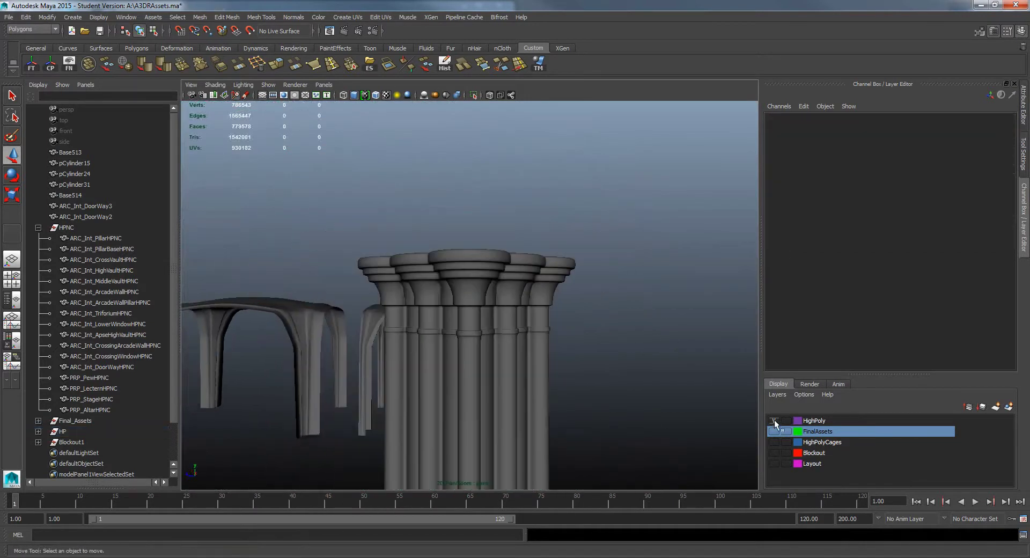
Show the FinalAssets layer together with HighPoly and bring both pillars into view for comparison.
{"action": "left_click", "coordinate": [773, 420]}
{"action": "left_click", "coordinate": [773, 421]}
{"action": "left_click", "coordinate": [773, 431]}
{"action": "left_click_drag", "start_coordinate": [680, 412], "coordinate": [465, 338], "text": "alt"}
{"action": "right_click_drag", "start_coordinate": [465, 338], "coordinate": [619, 427], "text": "alt"}
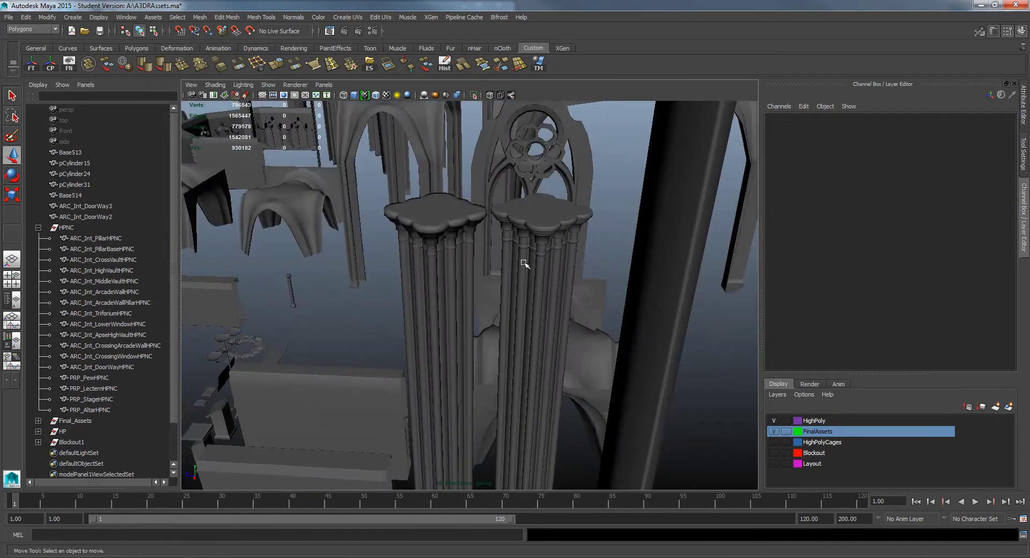
Compare the capitals and shafts of the high-poly and low-poly pillars up close from several angles.
{"action": "left_click_drag", "start_coordinate": [417, 315], "coordinate": [504, 314], "text": "alt"}
{"action": "right_click_drag", "start_coordinate": [322, 241], "coordinate": [433, 294], "text": "alt"}
{"action": "left_click_drag", "start_coordinate": [432, 294], "coordinate": [375, 211], "text": "alt"}
{"action": "left_click_drag", "start_coordinate": [441, 200], "coordinate": [398, 286], "text": "alt"}
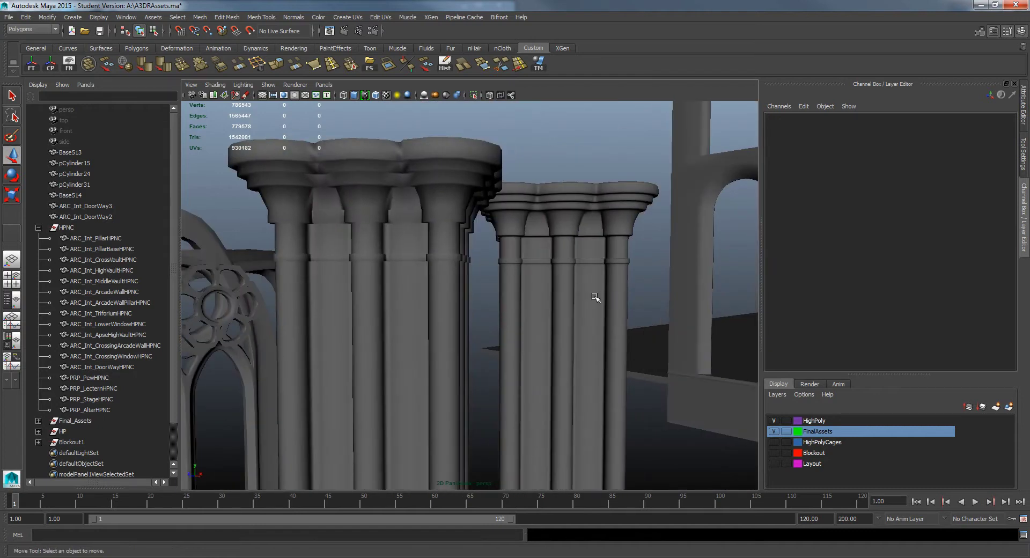
{"action": "left_click_drag", "start_coordinate": [535, 332], "coordinate": [480, 352], "text": "alt"}
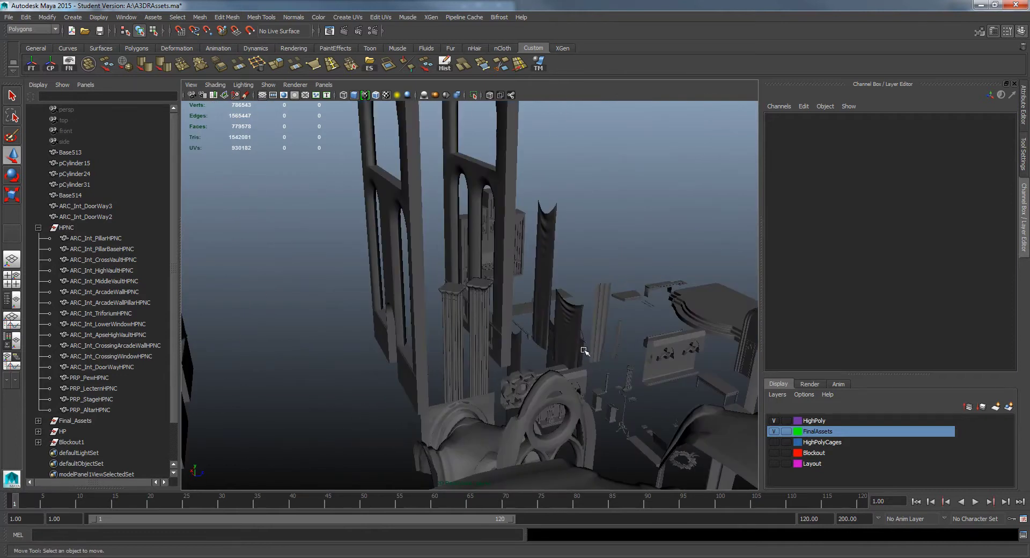
Open the Transfer Maps settings to view the normal map bake setup, close them, and return to the asset overview.
{"action": "left_click", "coordinate": [539, 65]}
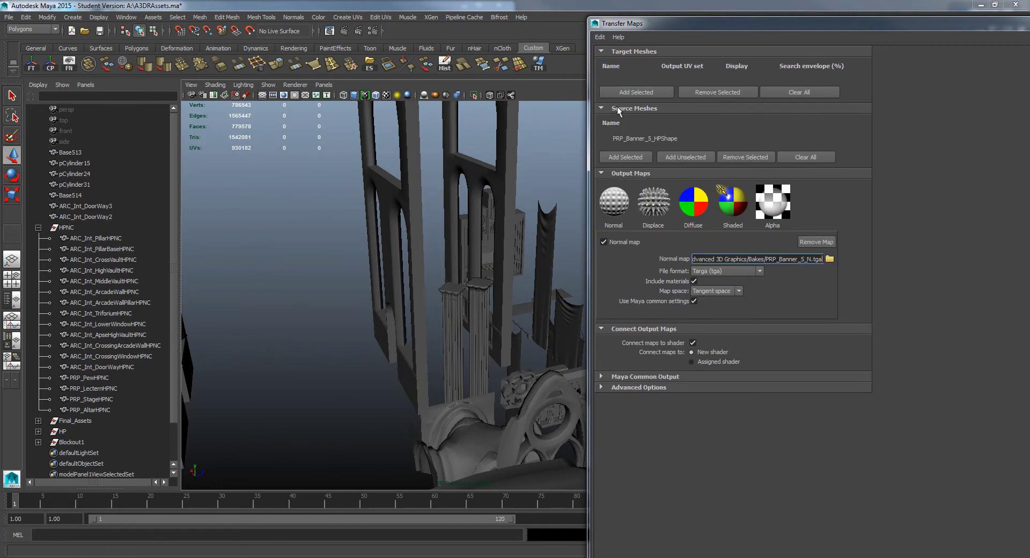
{"action": "key", "text": "alt+F4"}
{"action": "left_click_drag", "start_coordinate": [542, 301], "coordinate": [405, 348], "text": "alt"}
{"action": "right_click_drag", "start_coordinate": [405, 347], "coordinate": [481, 391], "text": "alt"}
{"action": "left_click_drag", "start_coordinate": [482, 392], "coordinate": [569, 358], "text": "alt"}
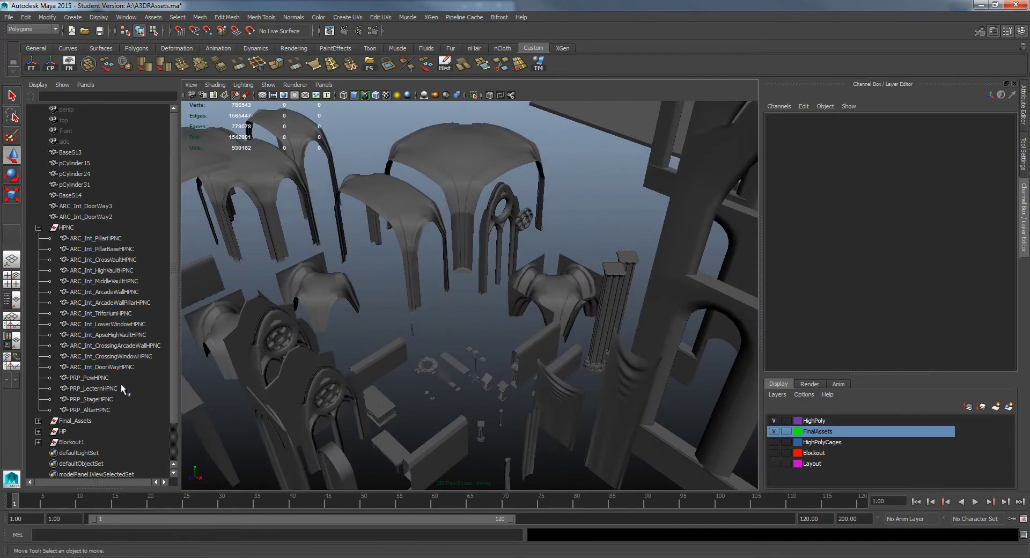
Collapse the HPNC group and hide the HighPoly layer so that only FinalAssets is shown.
{"action": "left_click", "coordinate": [38, 227]}
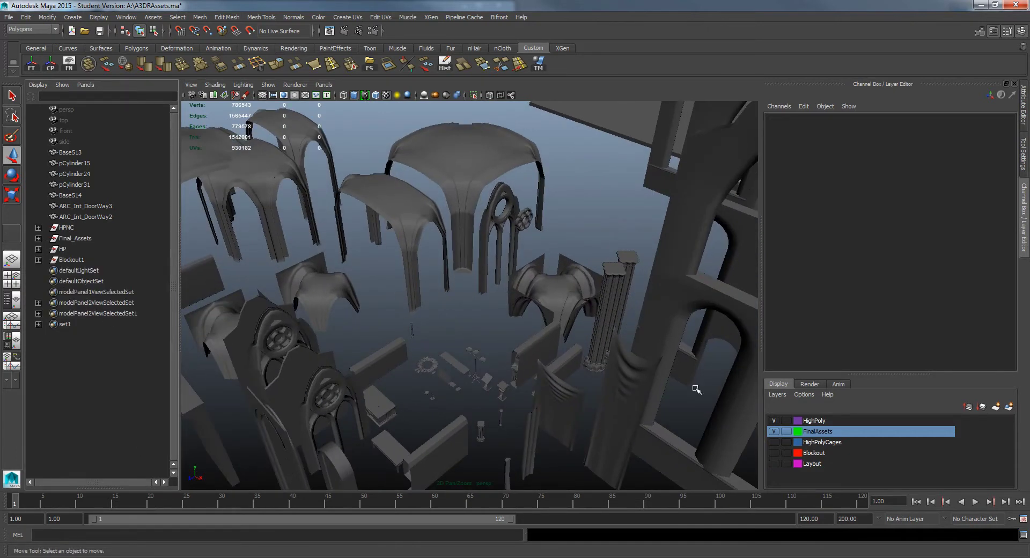
{"action": "left_click", "coordinate": [774, 422]}
{"action": "left_click_drag", "start_coordinate": [408, 322], "coordinate": [538, 362], "text": "alt"}
{"action": "right_click_drag", "start_coordinate": [538, 361], "coordinate": [559, 384], "text": "alt"}
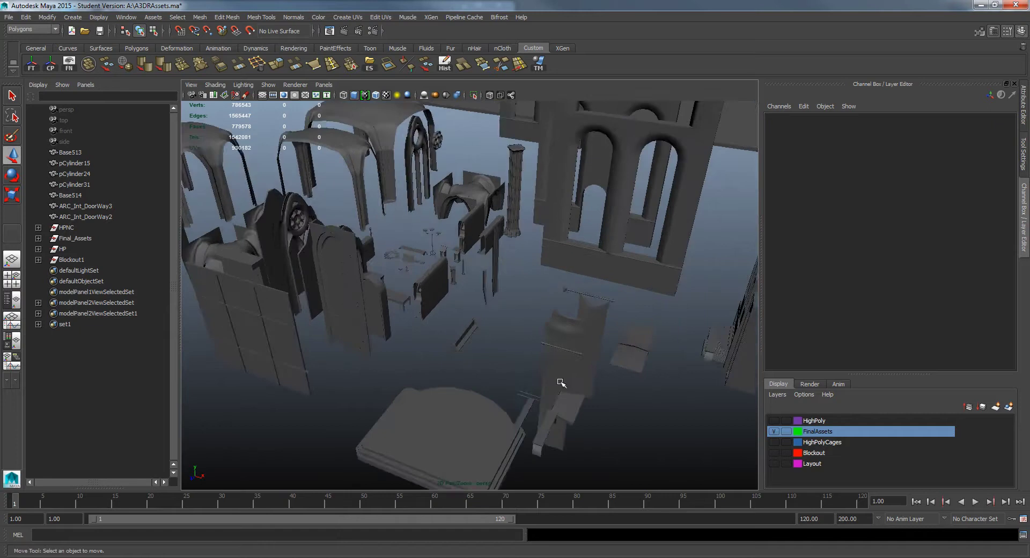
{"action": "left_click_drag", "start_coordinate": [559, 384], "coordinate": [513, 378], "text": "alt"}
{"action": "scroll", "coordinate": [444, 359], "scroll_direction": "up", "scroll_amount": 3}
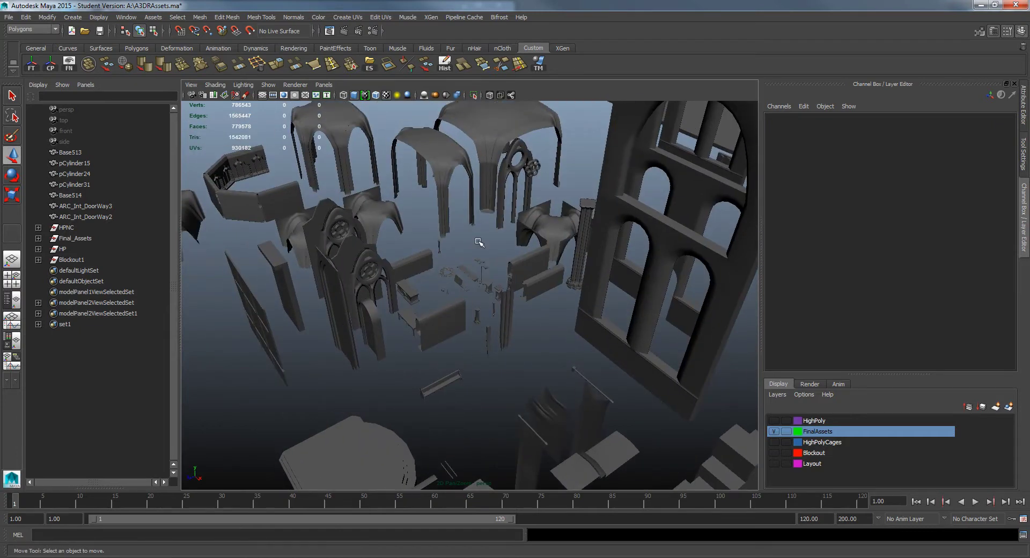
Select the PRP_Altar prop among the small final assets in the middle of the scene.
{"action": "right_click_drag", "start_coordinate": [510, 344], "coordinate": [471, 269], "text": "alt"}
{"action": "left_click_drag", "start_coordinate": [472, 268], "coordinate": [428, 276], "text": "alt"}
{"action": "left_click_drag", "start_coordinate": [494, 314], "coordinate": [534, 387], "text": "alt"}
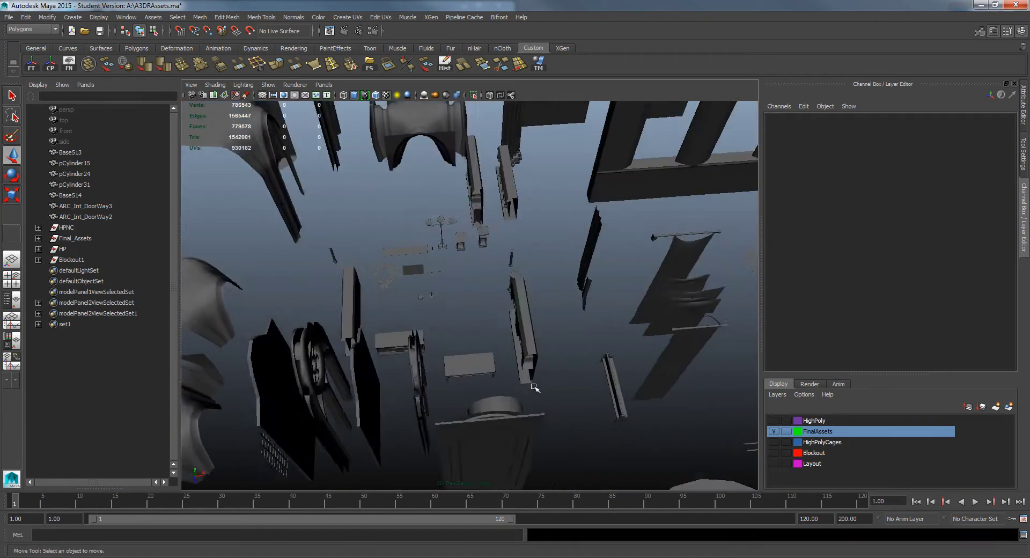
{"action": "middle_click_drag", "start_coordinate": [523, 381], "coordinate": [547, 383], "text": "alt"}
{"action": "right_click_drag", "start_coordinate": [547, 383], "coordinate": [609, 436], "text": "alt"}
{"action": "left_click", "coordinate": [424, 390]}
{"action": "left_click", "coordinate": [425, 392]}
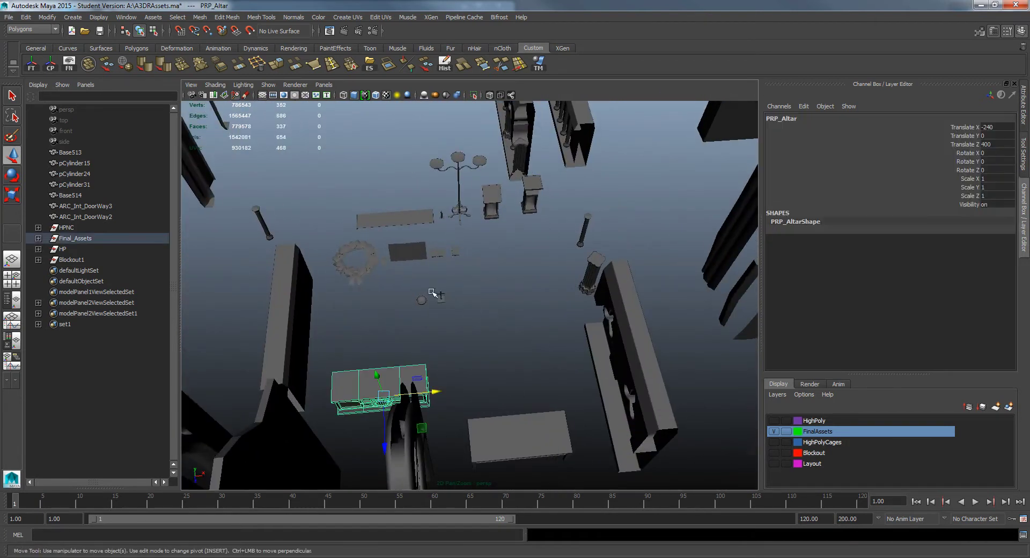
Display the grid and select the PRP_Cross prop at its origin.
{"action": "left_click", "coordinate": [98, 17]}
{"action": "left_click", "coordinate": [100, 33]}
{"action": "right_click_drag", "start_coordinate": [459, 280], "coordinate": [510, 307], "text": "alt"}
{"action": "left_click_drag", "start_coordinate": [510, 307], "coordinate": [448, 279], "text": "alt"}
{"action": "left_click", "coordinate": [428, 288]}
{"action": "left_click", "coordinate": [421, 284]}
{"action": "middle_click_drag", "start_coordinate": [440, 301], "coordinate": [510, 355], "text": "alt"}
{"action": "right_click_drag", "start_coordinate": [510, 354], "coordinate": [580, 390], "text": "alt"}
Switch to Windows Explorer, open the Meshes folder on drive A:, view the exported mesh files as a list, and close the window.
{"action": "left_click", "coordinate": [58, 557]}
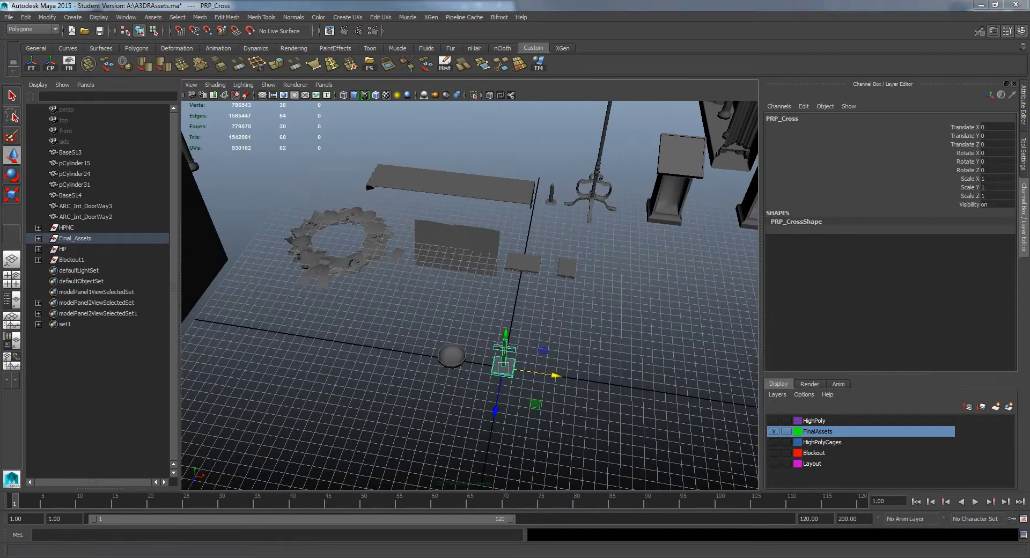
{"action": "left_click", "coordinate": [78, 305]}
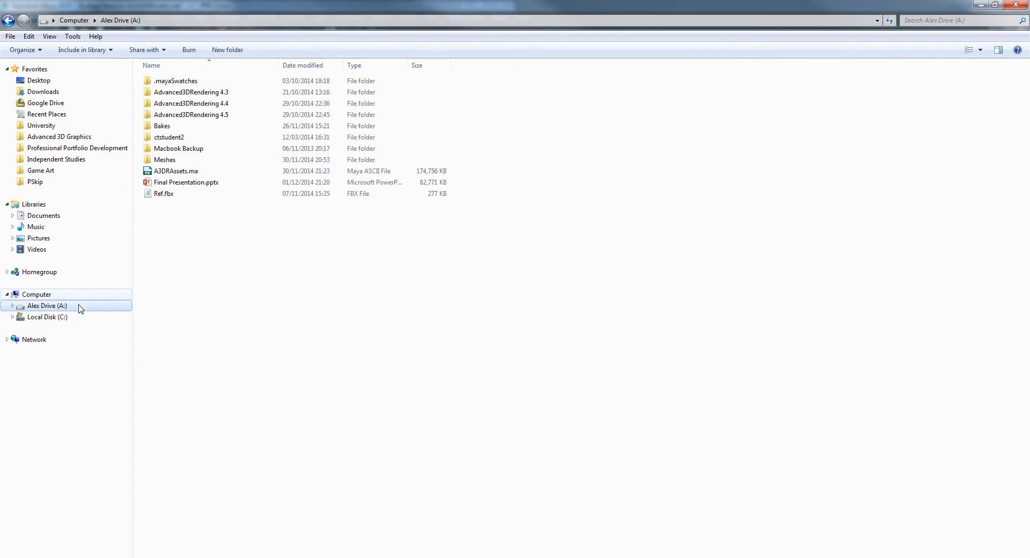
{"action": "double_click", "coordinate": [165, 158]}
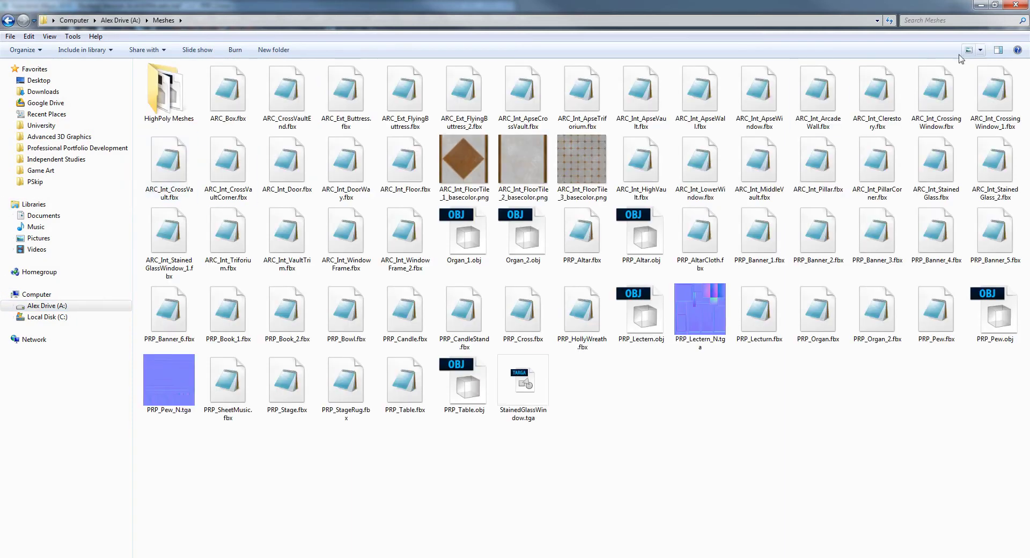
{"action": "left_click", "coordinate": [981, 50]}
{"action": "left_click", "coordinate": [985, 104]}
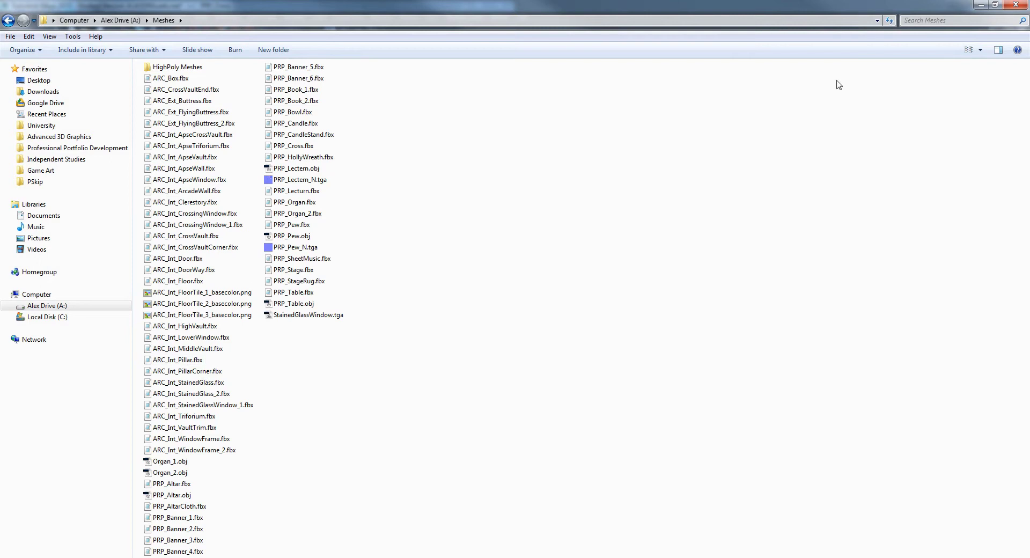
{"action": "left_click", "coordinate": [1023, 5]}
Clear the selection and examine the furniture and small props laid out around the grid.
{"action": "right_click_drag", "start_coordinate": [604, 280], "coordinate": [423, 219], "text": "alt"}
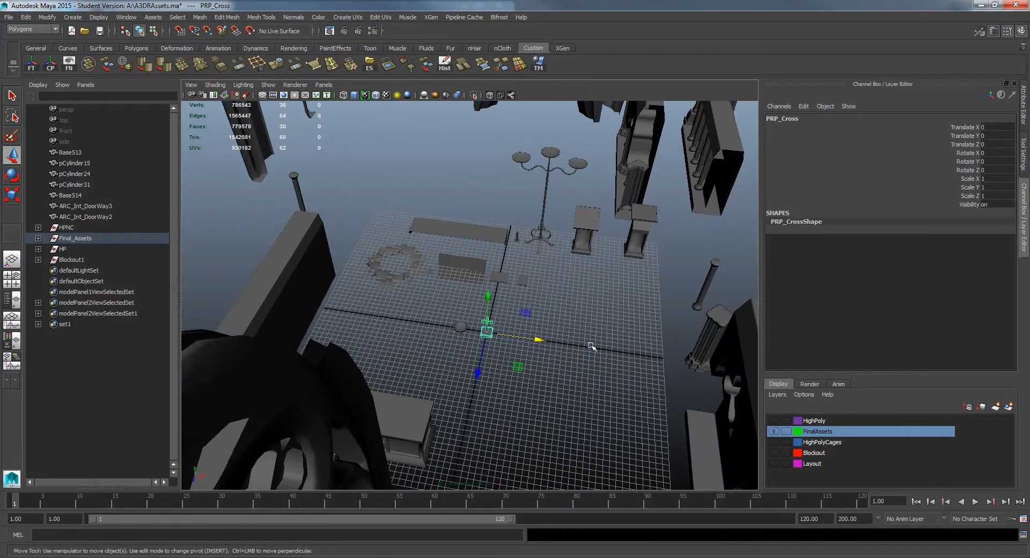
{"action": "left_click", "coordinate": [592, 346]}
{"action": "left_click_drag", "start_coordinate": [598, 345], "coordinate": [527, 295], "text": "alt"}
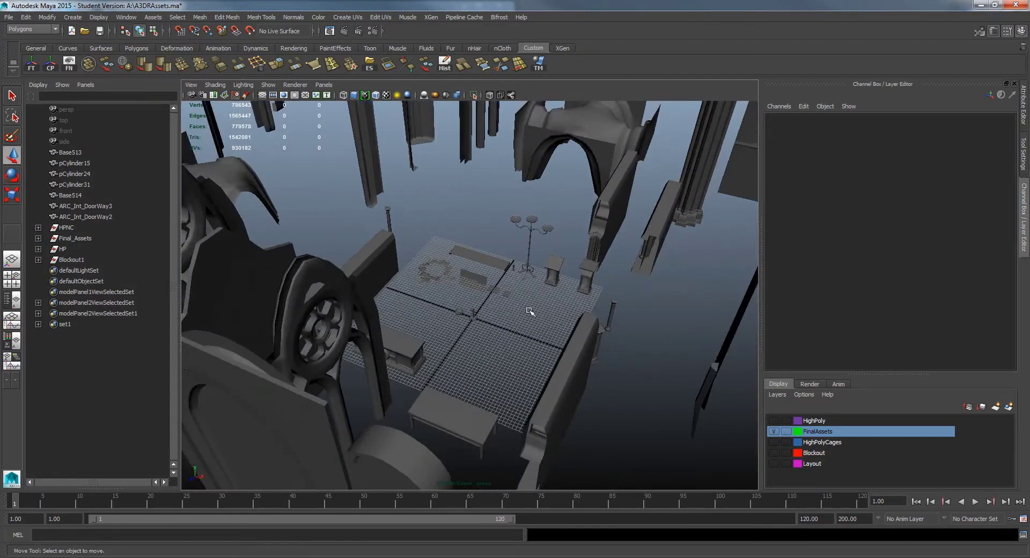
{"action": "right_click_drag", "start_coordinate": [529, 310], "coordinate": [524, 331], "text": "alt"}
{"action": "middle_click_drag", "start_coordinate": [524, 332], "coordinate": [558, 364], "text": "alt"}
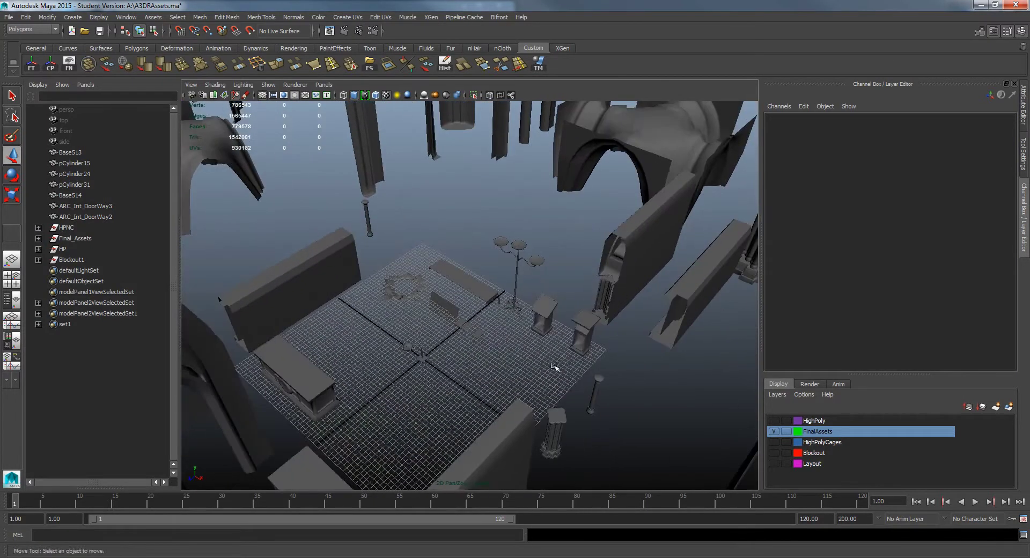
{"action": "right_click_drag", "start_coordinate": [558, 364], "coordinate": [607, 425], "text": "alt"}
{"action": "left_click_drag", "start_coordinate": [607, 425], "coordinate": [586, 395], "text": "alt"}
{"action": "right_click_drag", "start_coordinate": [586, 395], "coordinate": [508, 391], "text": "alt"}
{"action": "left_click_drag", "start_coordinate": [508, 390], "coordinate": [541, 388], "text": "alt"}
{"action": "middle_click_drag", "start_coordinate": [541, 388], "coordinate": [640, 350], "text": "alt"}
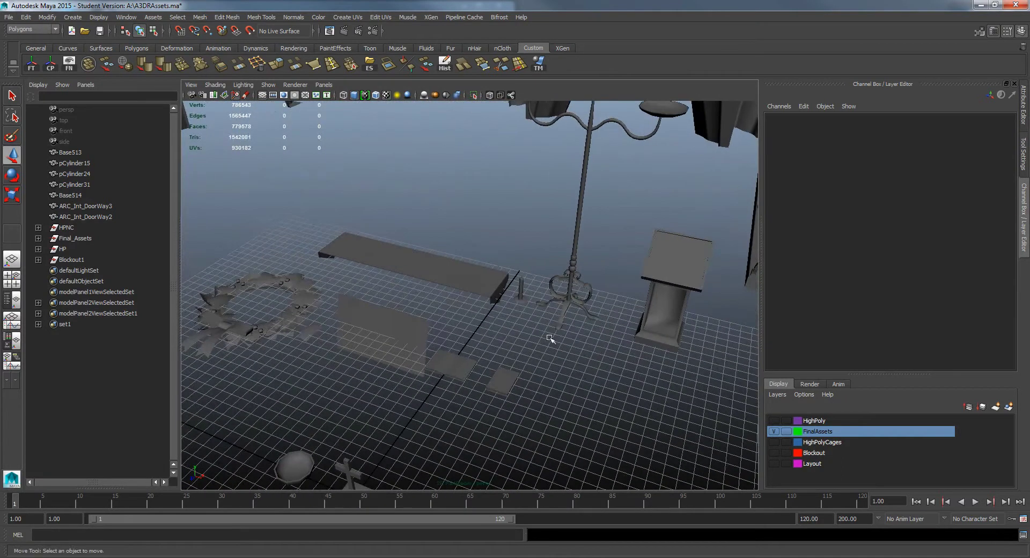
Frame the PRP_Candle prop, examine it up close from several sides, and clear the selection.
{"action": "left_click", "coordinate": [519, 300]}
{"action": "key", "text": "f"}
{"action": "left_click", "coordinate": [506, 338]}
{"action": "left_click_drag", "start_coordinate": [506, 338], "coordinate": [497, 359], "text": "alt"}
{"action": "left_click", "coordinate": [497, 358]}
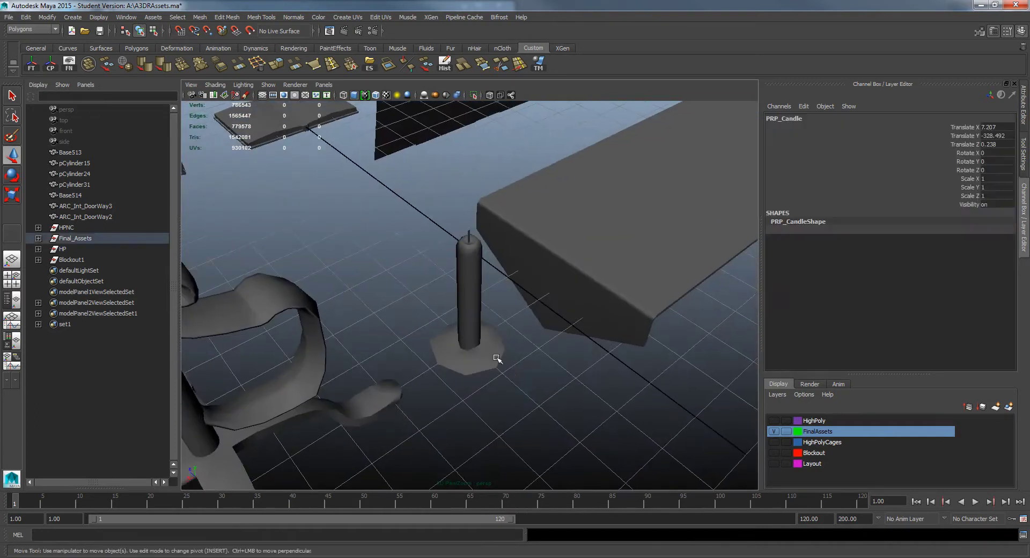
{"action": "left_click_drag", "start_coordinate": [534, 394], "coordinate": [644, 362], "text": "alt"}
{"action": "left_click", "coordinate": [643, 361]}
{"action": "scroll", "coordinate": [594, 306], "scroll_direction": "down", "scroll_amount": 4}
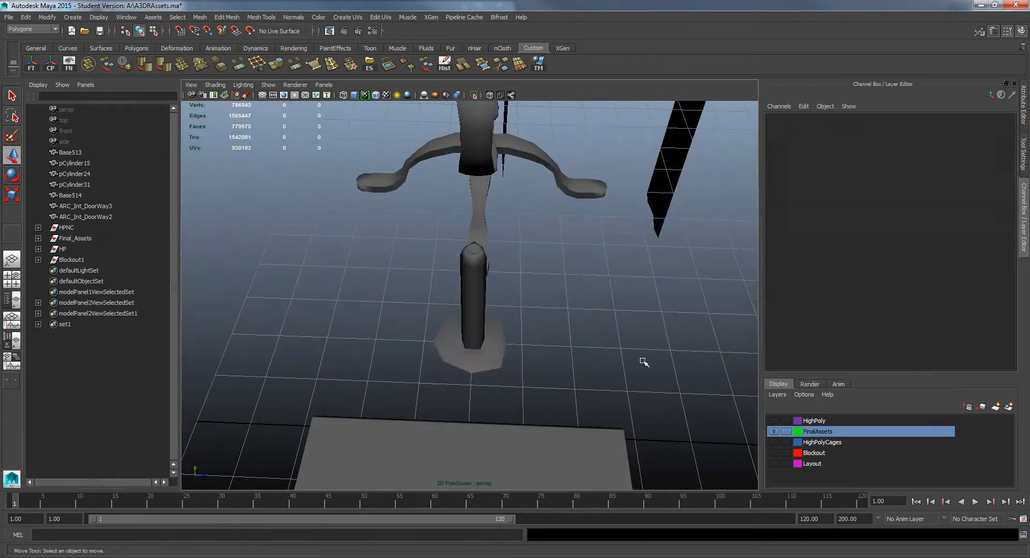
Enlarge the perspective view over the outliner area, with the small props seen from above.
{"action": "left_click_drag", "start_coordinate": [594, 306], "coordinate": [453, 358], "text": "alt"}
{"action": "scroll", "coordinate": [474, 304], "scroll_direction": "down", "scroll_amount": 3}
{"action": "middle_click_drag", "start_coordinate": [453, 358], "coordinate": [548, 279], "text": "alt"}
{"action": "left_click_drag", "start_coordinate": [548, 279], "coordinate": [460, 349], "text": "alt"}
{"action": "key", "text": "space"}
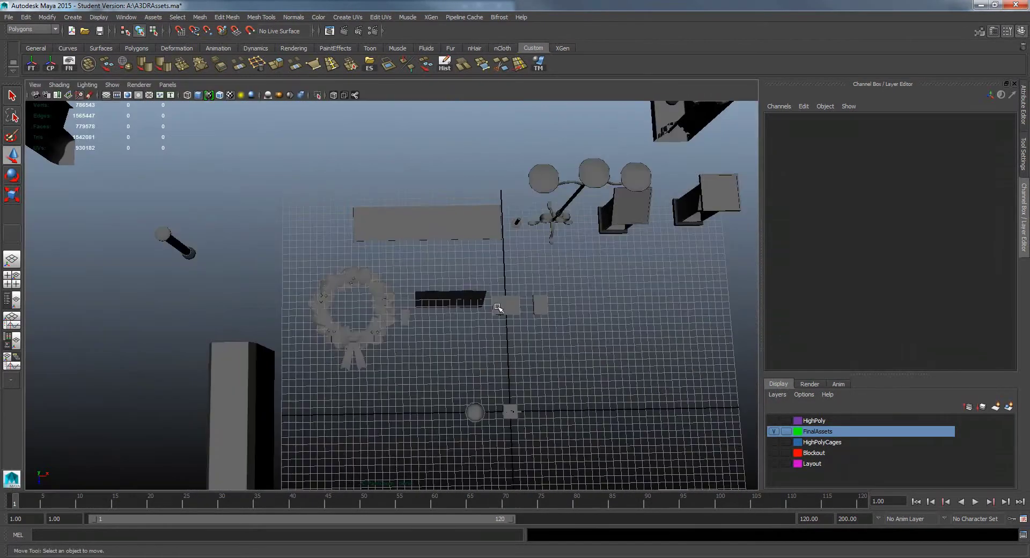
Turn on textured shading and select PRP_HollyWreath to examine its leaf and ribbon geometry.
{"action": "middle_click_drag", "start_coordinate": [392, 321], "coordinate": [442, 296], "text": "alt"}
{"action": "right_click_drag", "start_coordinate": [443, 296], "coordinate": [639, 467], "text": "alt"}
{"action": "left_click_drag", "start_coordinate": [450, 370], "coordinate": [458, 310], "text": "alt"}
{"action": "left_click", "coordinate": [458, 311]}
{"action": "left_click_drag", "start_coordinate": [541, 304], "coordinate": [466, 306], "text": "alt"}
{"action": "key", "text": "6"}
{"action": "left_click", "coordinate": [376, 342]}
{"action": "right_click_drag", "start_coordinate": [388, 354], "coordinate": [403, 360], "text": "alt"}
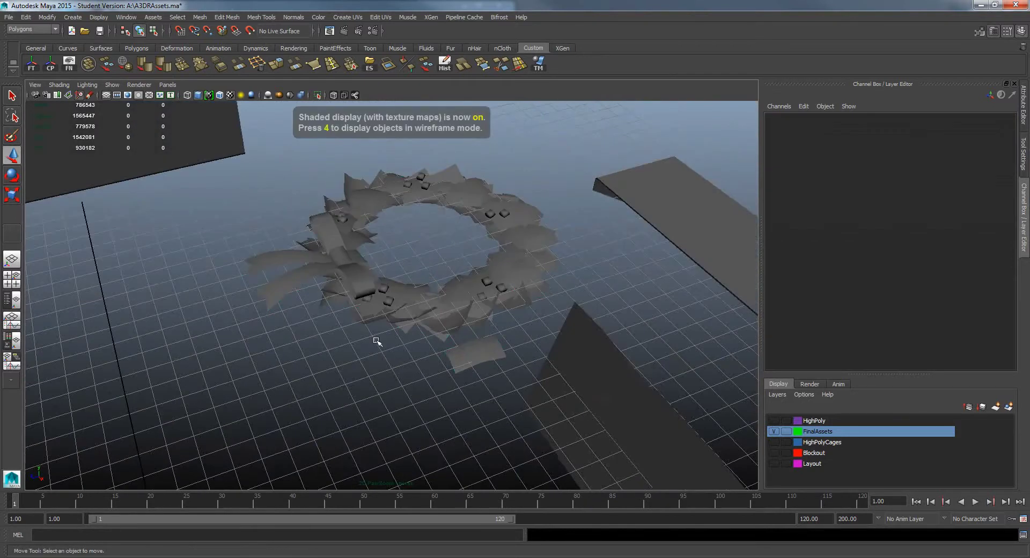
{"action": "mouse_move", "coordinate": [403, 360]}
{"action": "left_mouse_down", "text": "alt"}
{"action": "mouse_move", "coordinate": [385, 352]}
{"action": "mouse_move", "coordinate": [375, 375]}
{"action": "mouse_move", "coordinate": [410, 413]}
{"action": "mouse_move", "coordinate": [443, 322]}
{"action": "left_mouse_up", "text": "alt"}
{"action": "left_click", "coordinate": [486, 242]}
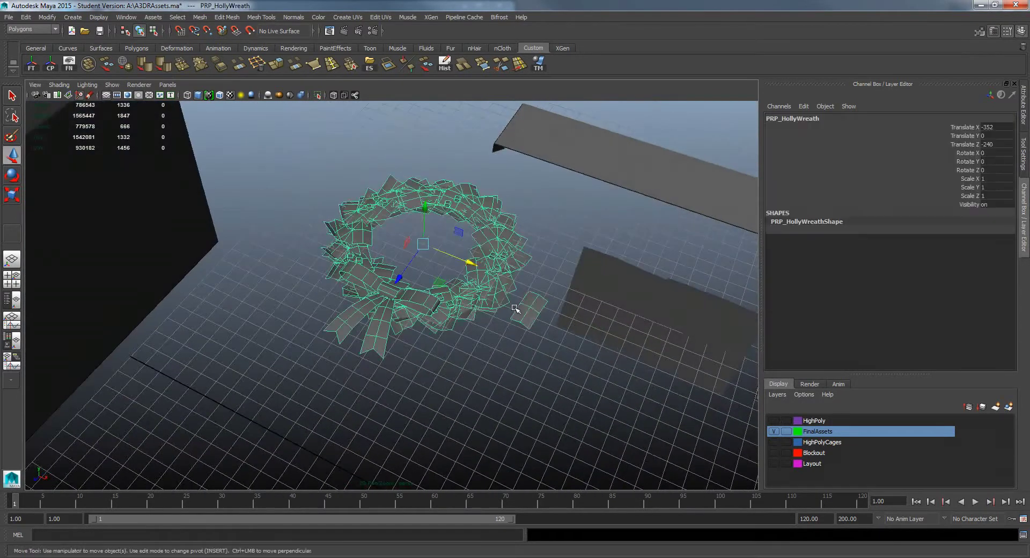
Survey the full set of modular final assets from a distance and clear the wreath selection.
{"action": "right_click_drag", "start_coordinate": [491, 318], "coordinate": [446, 374], "text": "alt"}
{"action": "left_click_drag", "start_coordinate": [446, 375], "coordinate": [460, 388], "text": "alt"}
{"action": "left_click_drag", "start_coordinate": [539, 366], "coordinate": [474, 378], "text": "alt"}
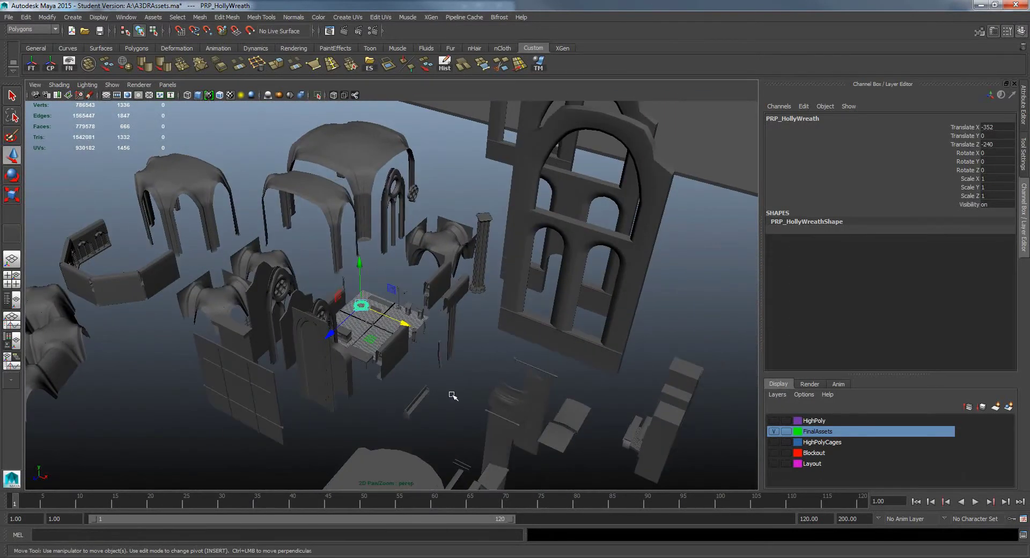
{"action": "left_click", "coordinate": [494, 379]}
{"action": "left_click_drag", "start_coordinate": [478, 375], "coordinate": [555, 364], "text": "alt"}
{"action": "middle_click_drag", "start_coordinate": [556, 363], "coordinate": [516, 360], "text": "alt"}
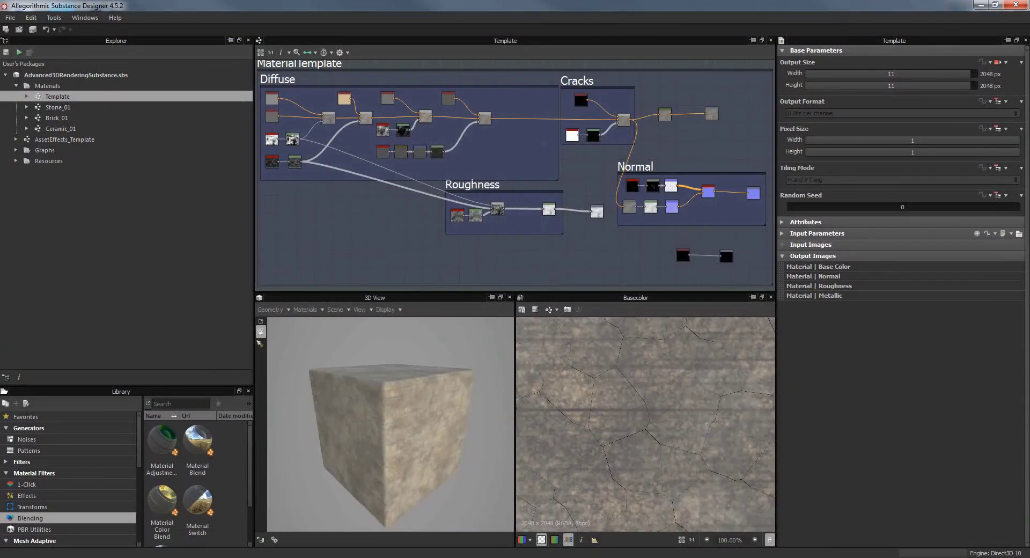
In Substance Designer, look over the Template material graph's Diffuse, Roughness, Cracks and Normal frames and the cube preview.
{"action": "left_click_drag", "start_coordinate": [440, 376], "coordinate": [422, 400]}
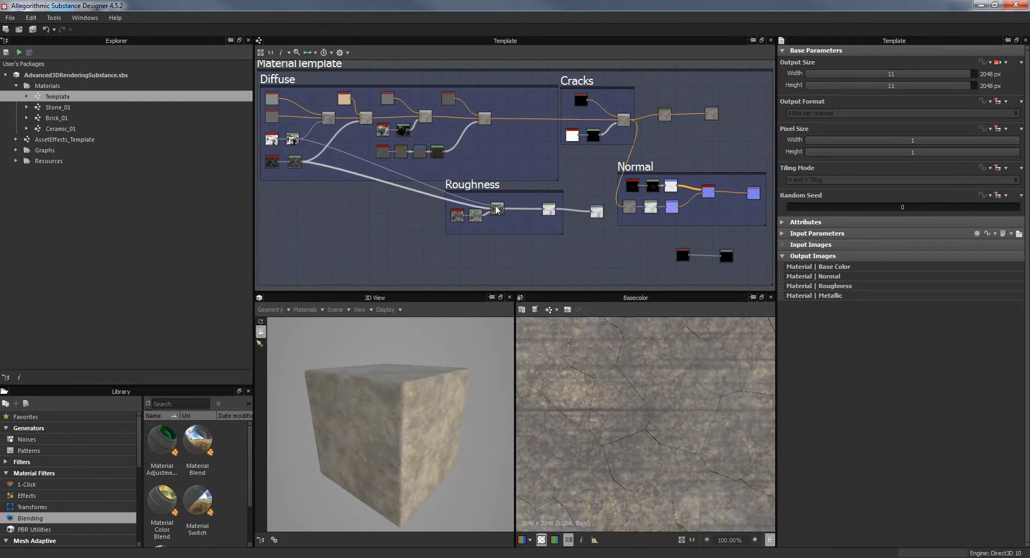
{"action": "scroll", "coordinate": [436, 237], "scroll_direction": "down", "scroll_amount": 1}
{"action": "scroll", "coordinate": [485, 247], "scroll_direction": "down", "scroll_amount": 1}
{"action": "middle_click_drag", "start_coordinate": [486, 246], "coordinate": [485, 212]}
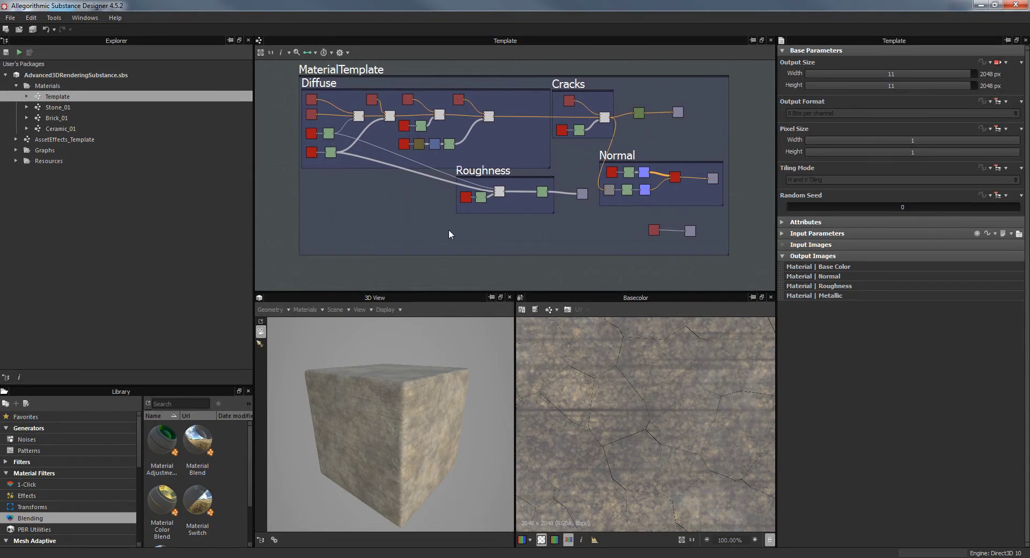
{"action": "scroll", "coordinate": [442, 206], "scroll_direction": "up", "scroll_amount": 1}
{"action": "middle_click_drag", "start_coordinate": [507, 214], "coordinate": [499, 225]}
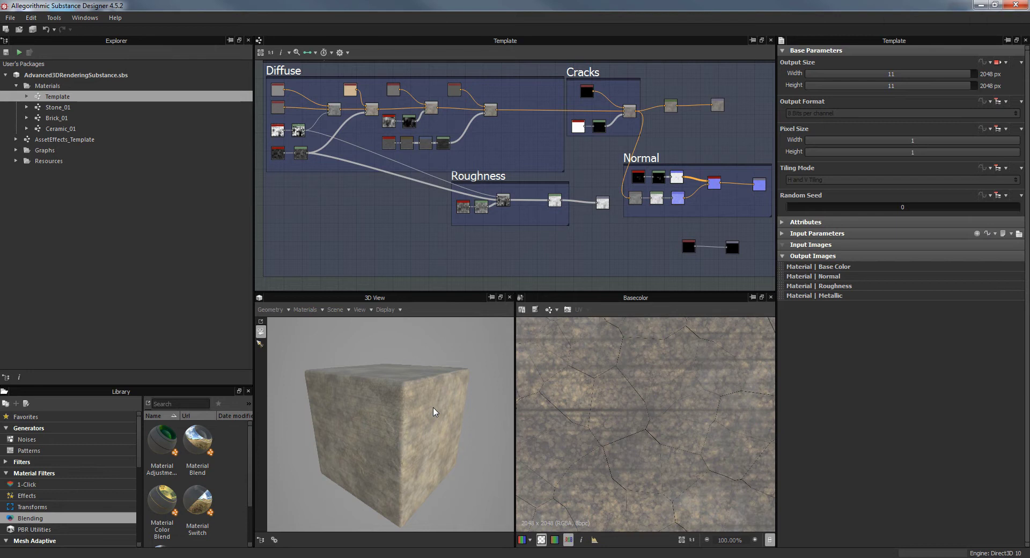
Rotate the preview cube and its environment lighting to examine how the stone surface responds to light.
{"action": "left_click_drag", "start_coordinate": [379, 455], "coordinate": [430, 425]}
{"action": "right_click_drag", "start_coordinate": [429, 393], "coordinate": [192, 430], "text": "ctrl+shift"}
{"action": "left_click_drag", "start_coordinate": [373, 409], "coordinate": [387, 460]}
{"action": "right_click_drag", "start_coordinate": [388, 460], "coordinate": [394, 365], "text": "ctrl+shift"}
{"action": "left_click_drag", "start_coordinate": [394, 369], "coordinate": [442, 344]}
{"action": "left_click_drag", "start_coordinate": [460, 351], "coordinate": [375, 450]}
View the whole base colour texture in the 2D view and turn the preview cube face-on.
{"action": "middle_click_drag", "start_coordinate": [340, 196], "coordinate": [393, 243]}
{"action": "scroll", "coordinate": [363, 177], "scroll_direction": "up", "scroll_amount": 1}
{"action": "middle_click_drag", "start_coordinate": [510, 92], "coordinate": [452, 78]}
{"action": "middle_click_drag", "start_coordinate": [588, 161], "coordinate": [534, 147]}
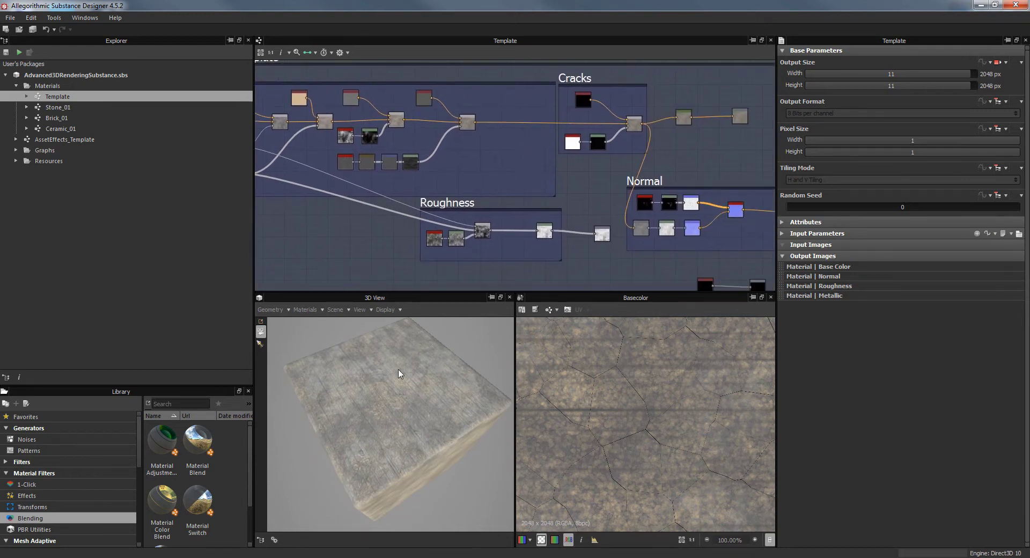
{"action": "scroll", "coordinate": [577, 395], "scroll_direction": "down", "scroll_amount": 5}
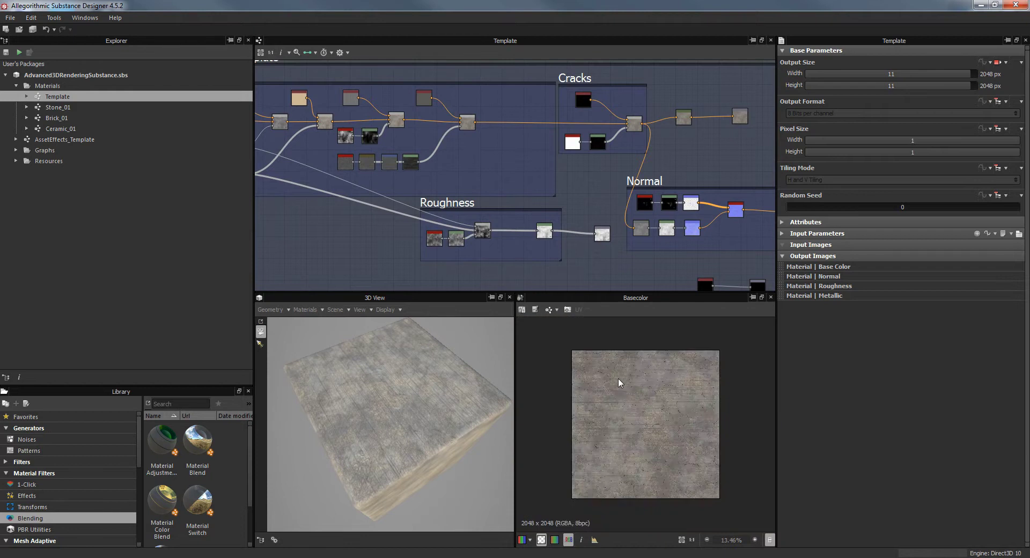
{"action": "left_click_drag", "start_coordinate": [408, 418], "coordinate": [411, 335]}
{"action": "right_click_drag", "start_coordinate": [412, 335], "coordinate": [412, 396]}
{"action": "left_click_drag", "start_coordinate": [412, 396], "coordinate": [453, 412]}
Examine the Diffuse frame's uniform colour, noise mask and blend nodes up close.
{"action": "scroll", "coordinate": [424, 430], "scroll_direction": "down", "scroll_amount": 4}
{"action": "middle_click_drag", "start_coordinate": [577, 181], "coordinate": [683, 177]}
{"action": "scroll", "coordinate": [452, 197], "scroll_direction": "up", "scroll_amount": 1}
{"action": "scroll", "coordinate": [337, 163], "scroll_direction": "up", "scroll_amount": 2}
{"action": "middle_click_drag", "start_coordinate": [337, 163], "coordinate": [395, 253]}
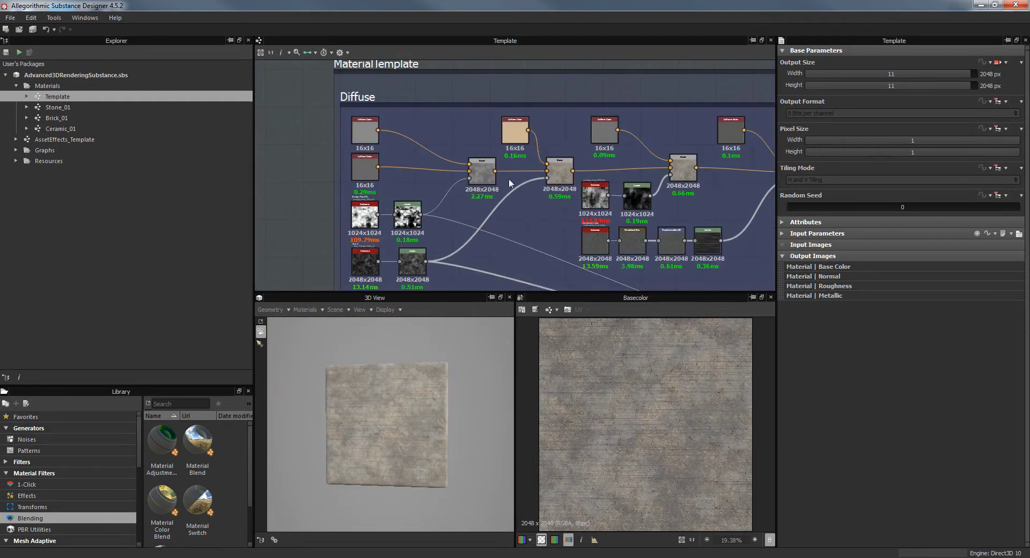
{"action": "middle_click_drag", "start_coordinate": [500, 173], "coordinate": [447, 160]}
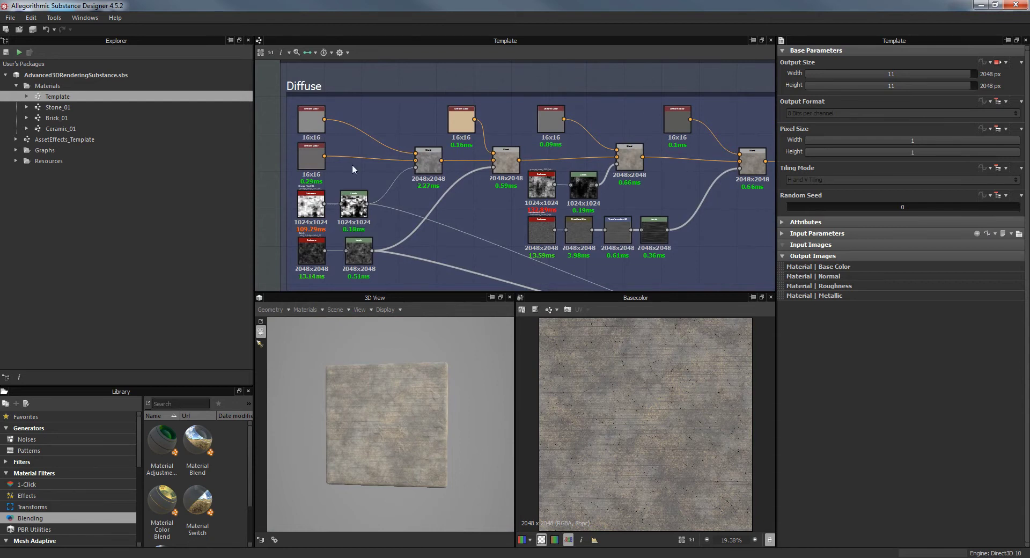
Preview the upper Levels grunge mask in the Diffuse frame and the output of the first Blend node it feeds.
{"action": "double_click", "coordinate": [353, 204]}
{"action": "scroll", "coordinate": [675, 405], "scroll_direction": "up", "scroll_amount": 3}
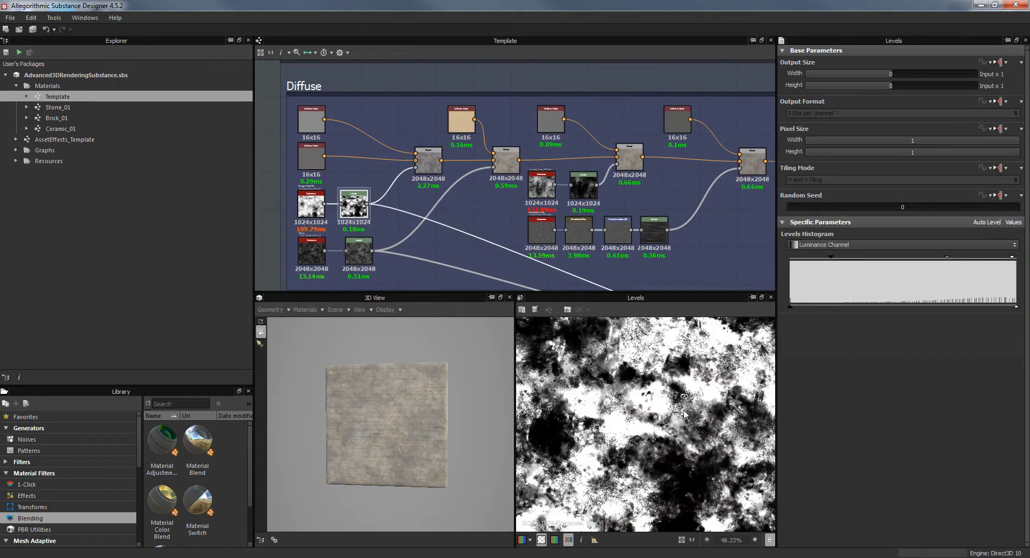
{"action": "middle_click_drag", "start_coordinate": [466, 186], "coordinate": [440, 171]}
{"action": "double_click", "coordinate": [402, 146]}
{"action": "scroll", "coordinate": [631, 435], "scroll_direction": "down", "scroll_amount": 3}
{"action": "middle_click_drag", "start_coordinate": [420, 208], "coordinate": [375, 181]}
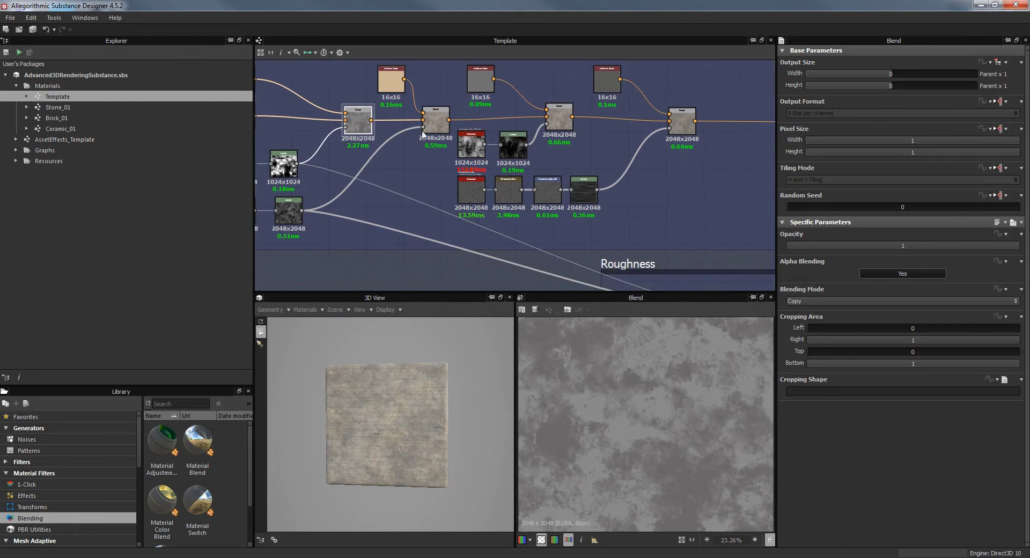
Preview the second, third and final Blend nodes of the Diffuse chain, and inspect the final blend's line detail up close.
{"action": "scroll", "coordinate": [644, 414], "scroll_direction": "down", "scroll_amount": 2}
{"action": "scroll", "coordinate": [644, 413], "scroll_direction": "up", "scroll_amount": 2}
{"action": "double_click", "coordinate": [435, 119]}
{"action": "middle_click_drag", "start_coordinate": [473, 182], "coordinate": [448, 185]}
{"action": "double_click", "coordinate": [535, 121]}
{"action": "double_click", "coordinate": [659, 132]}
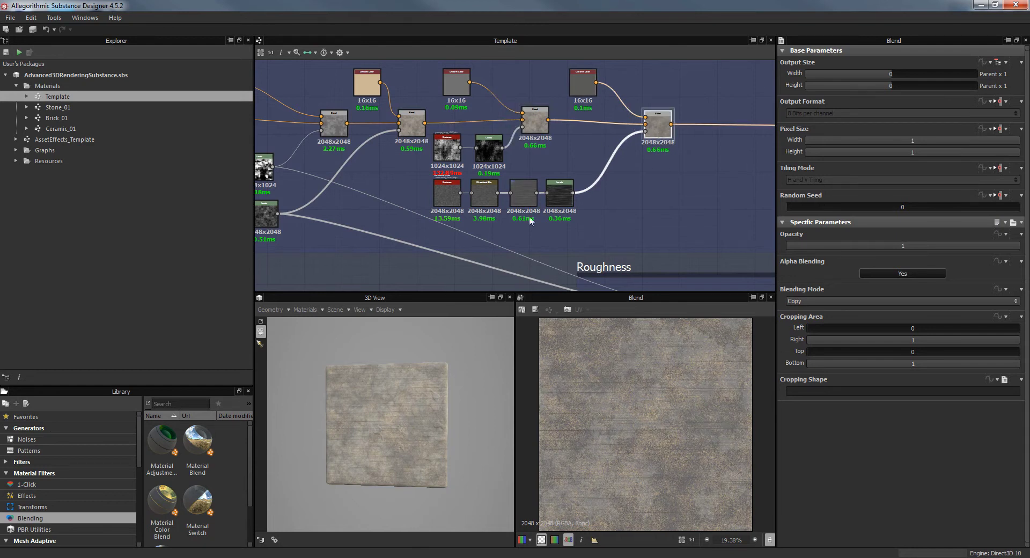
{"action": "scroll", "coordinate": [682, 408], "scroll_direction": "up", "scroll_amount": 4}
{"action": "middle_click_drag", "start_coordinate": [678, 481], "coordinate": [663, 388]}
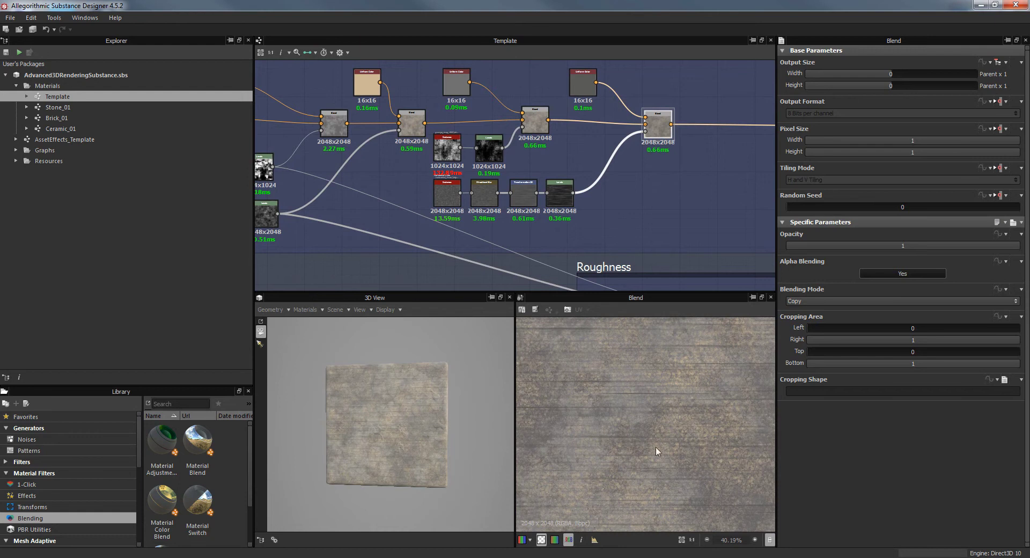
View the whole final Diffuse blend texture and turn the preview cube to show a second side.
{"action": "middle_click_drag", "start_coordinate": [650, 479], "coordinate": [642, 442]}
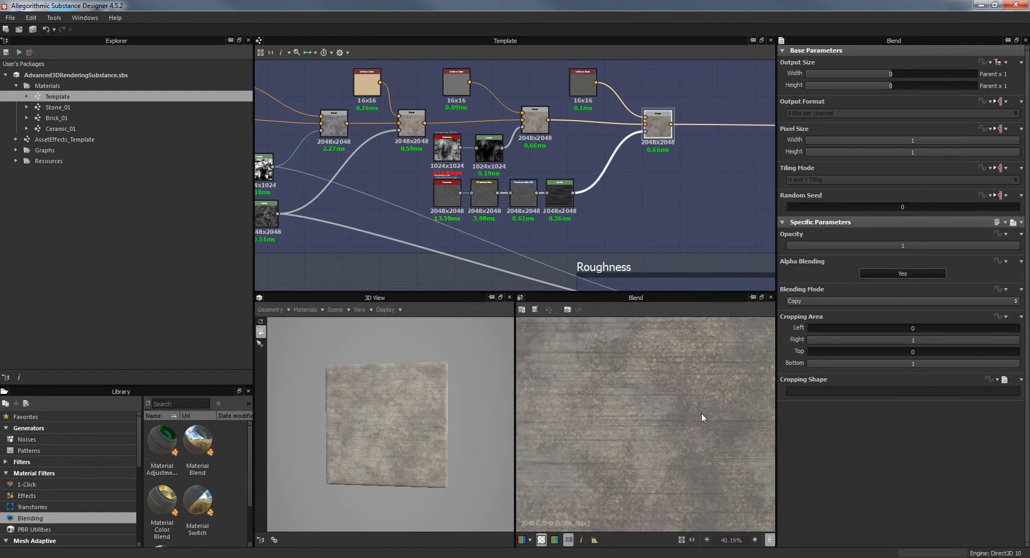
{"action": "scroll", "coordinate": [584, 482], "scroll_direction": "down", "scroll_amount": 4}
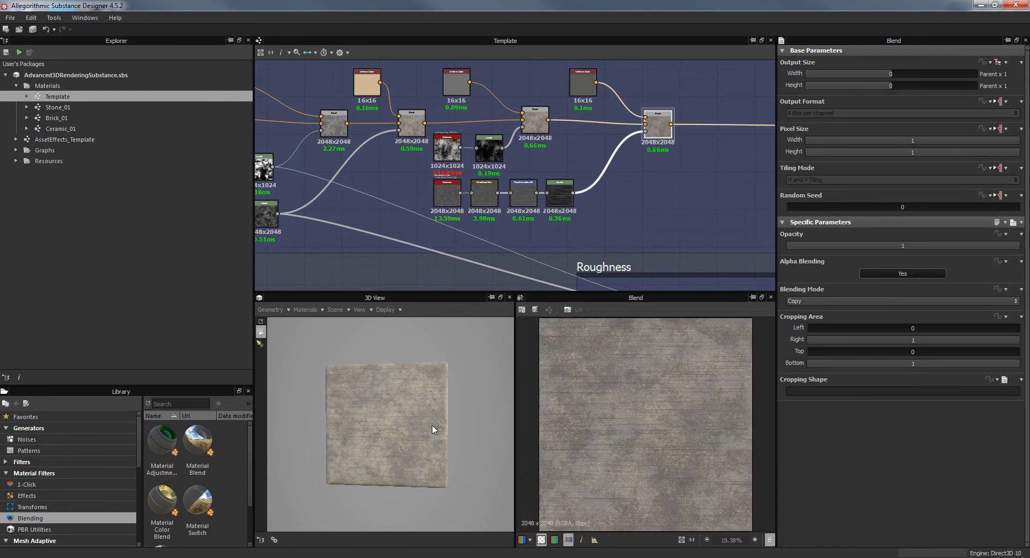
{"action": "left_click_drag", "start_coordinate": [491, 433], "coordinate": [407, 437]}
Preview the Cracks frame's Blend output up close and compare it with the Levels crack mask feeding it.
{"action": "middle_click_drag", "start_coordinate": [612, 157], "coordinate": [361, 196]}
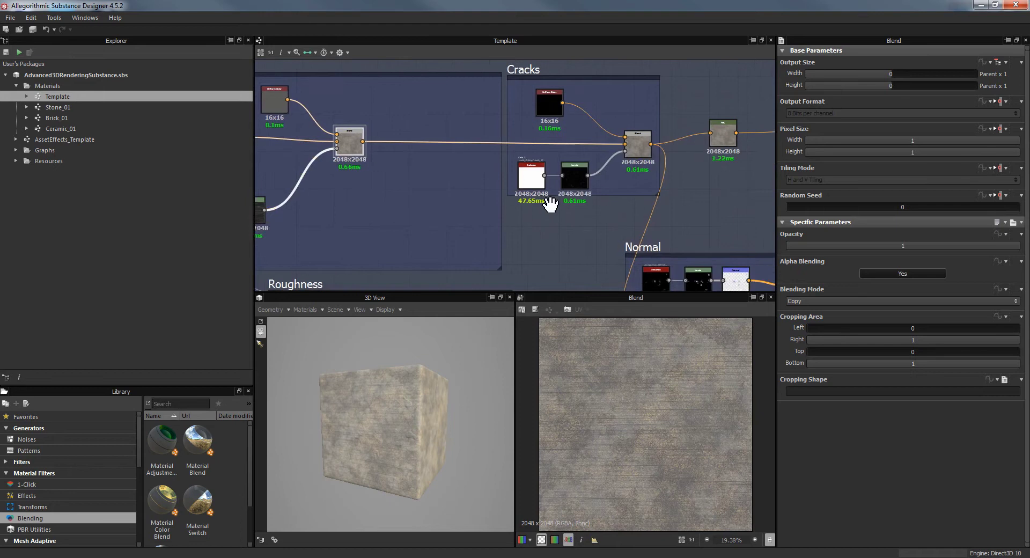
{"action": "middle_click_drag", "start_coordinate": [579, 205], "coordinate": [467, 220]}
{"action": "double_click", "coordinate": [565, 164]}
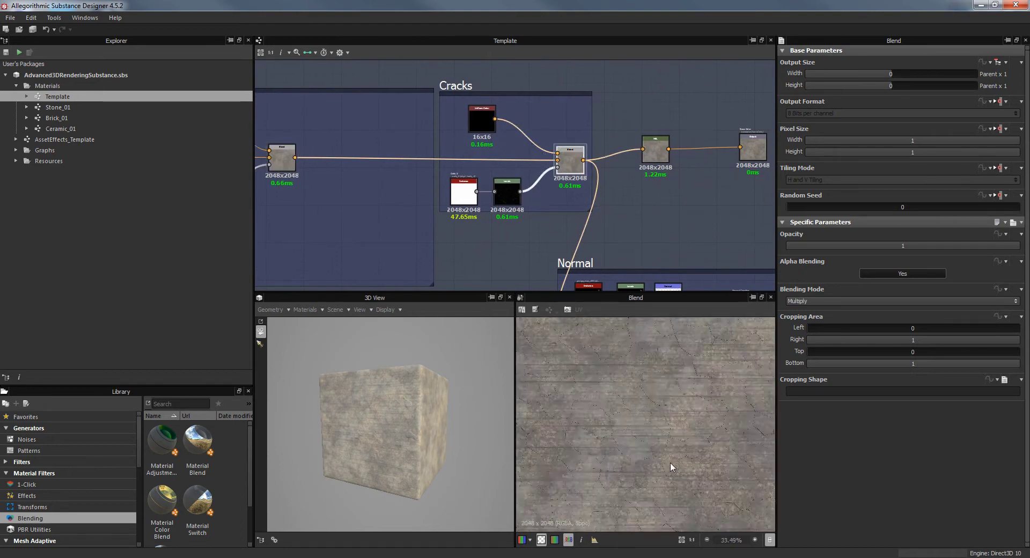
{"action": "scroll", "coordinate": [666, 430], "scroll_direction": "up", "scroll_amount": 4}
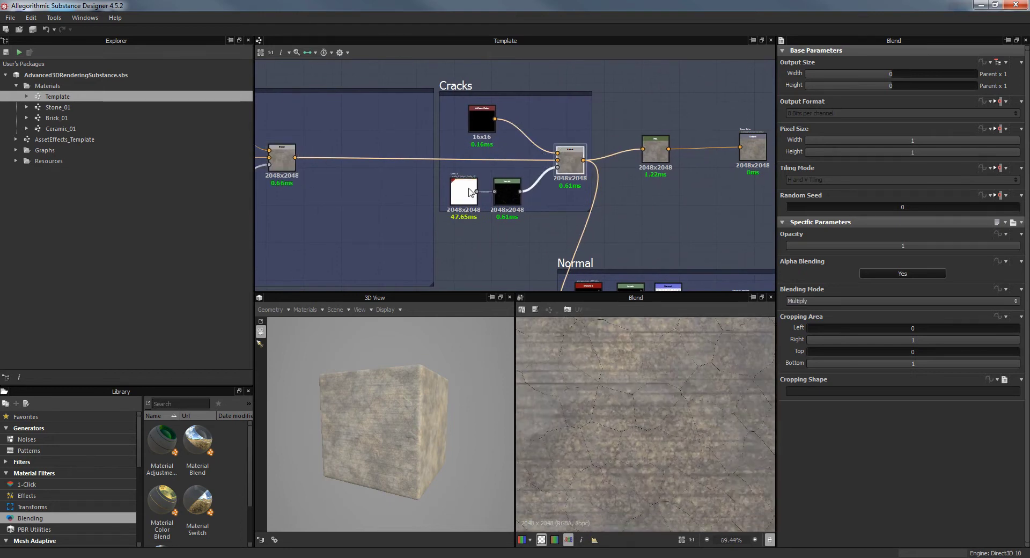
{"action": "double_click", "coordinate": [507, 194]}
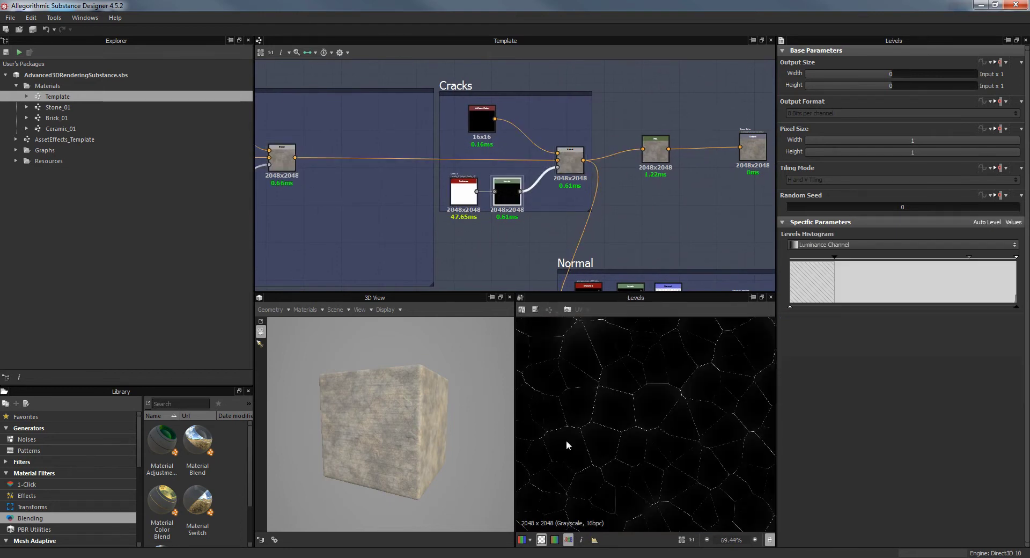
{"action": "double_click", "coordinate": [571, 160]}
{"action": "double_click", "coordinate": [507, 192]}
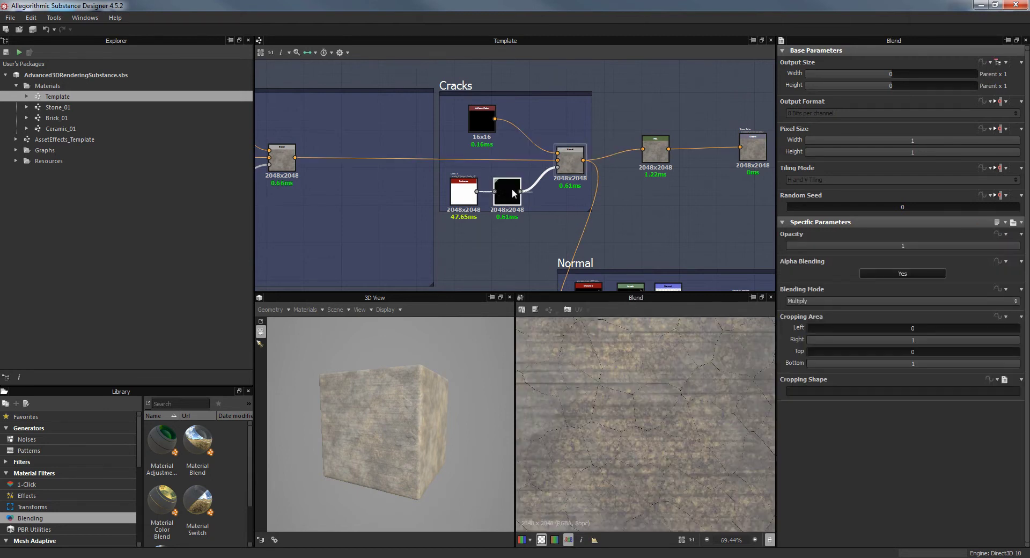
Preview the Base Color output and the Normal frame's output, looking closely at the normal map detail.
{"action": "middle_click_drag", "start_coordinate": [665, 216], "coordinate": [518, 212]}
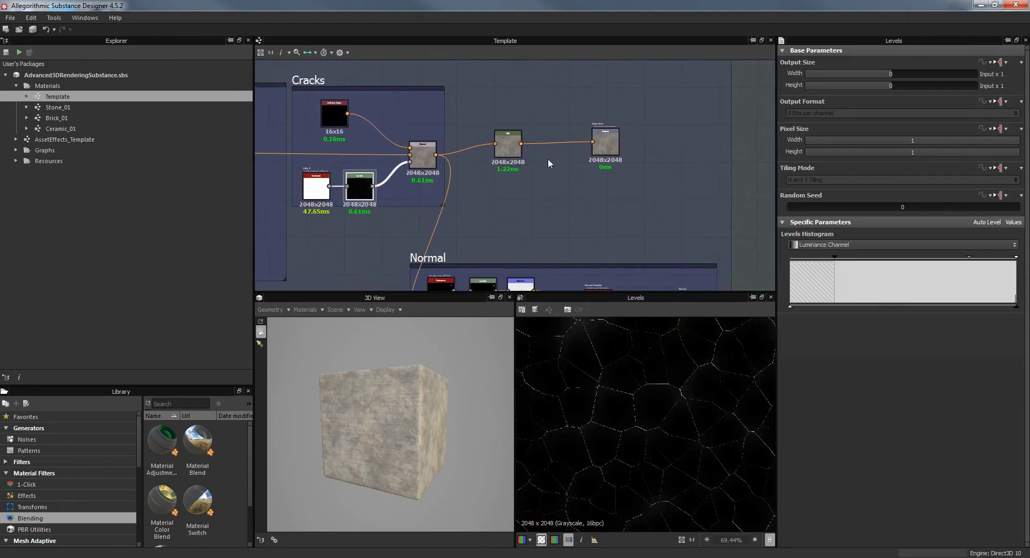
{"action": "double_click", "coordinate": [616, 141]}
{"action": "middle_click_drag", "start_coordinate": [658, 282], "coordinate": [505, 191]}
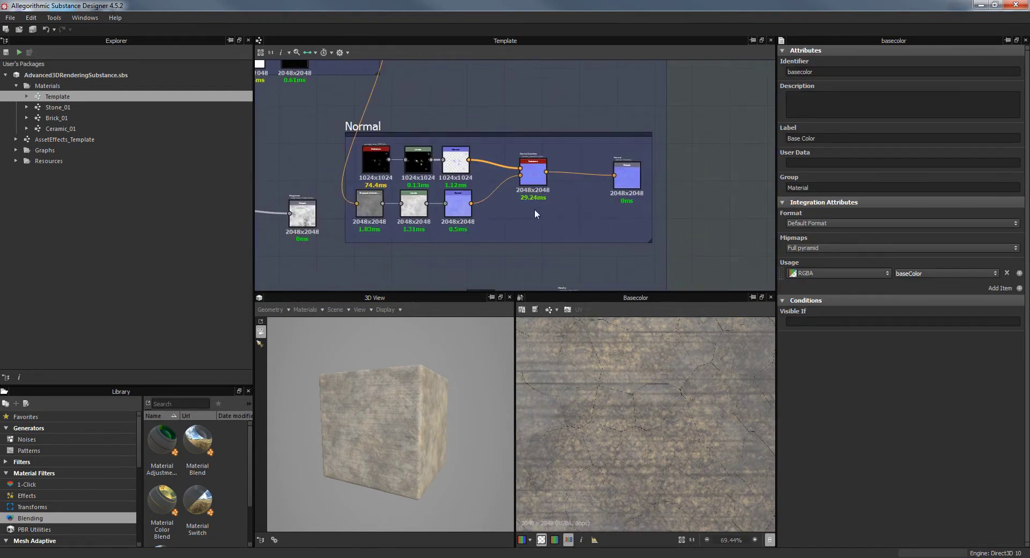
{"action": "middle_click_drag", "start_coordinate": [418, 185], "coordinate": [492, 167]}
{"action": "double_click", "coordinate": [638, 143]}
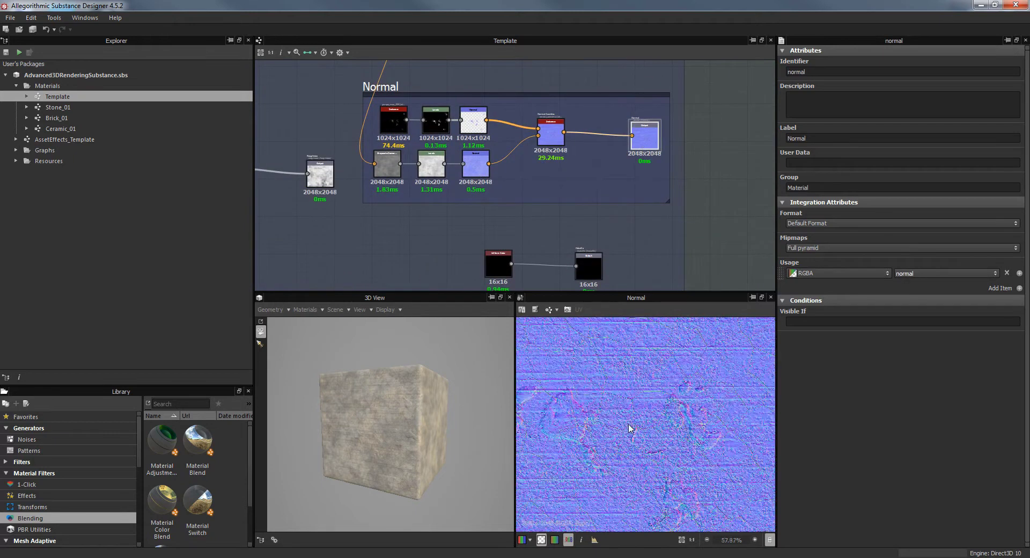
{"action": "scroll", "coordinate": [628, 432], "scroll_direction": "up", "scroll_amount": 4}
Turn the preview cube and preview the Roughness output node next to the Roughness frame.
{"action": "middle_click_drag", "start_coordinate": [567, 224], "coordinate": [629, 104]}
{"action": "left_click_drag", "start_coordinate": [339, 453], "coordinate": [403, 456]}
{"action": "middle_click_drag", "start_coordinate": [379, 169], "coordinate": [538, 258]}
{"action": "double_click", "coordinate": [604, 196]}
{"action": "scroll", "coordinate": [628, 421], "scroll_direction": "down", "scroll_amount": 4}
{"action": "scroll", "coordinate": [634, 424], "scroll_direction": "up", "scroll_amount": 3}
{"action": "middle_click_drag", "start_coordinate": [653, 213], "coordinate": [653, 263]}
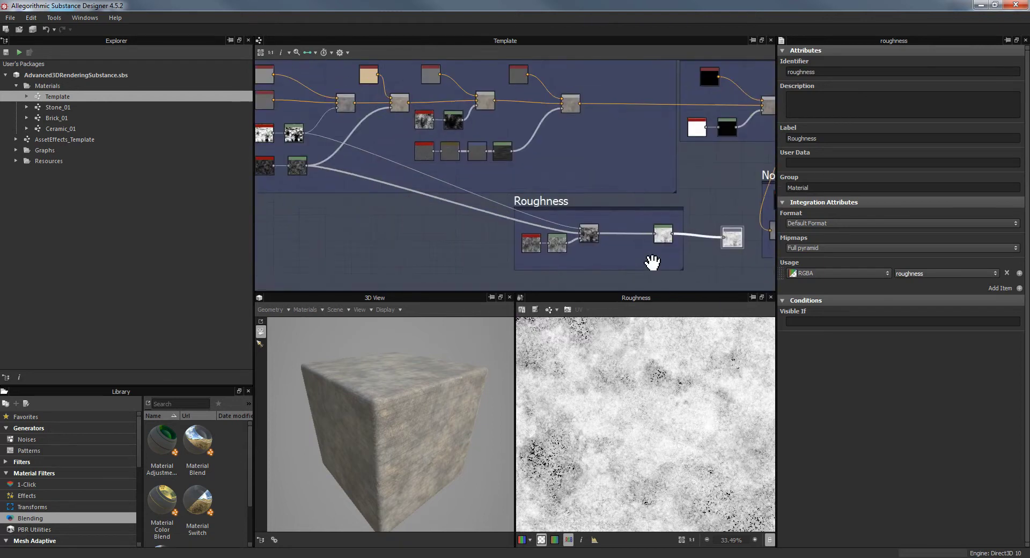
Review how the Diffuse, Cracks, Normal and Roughness frames connect, checking the cube's surface, and show the Template graph's own parameters.
{"action": "scroll", "coordinate": [455, 256], "scroll_direction": "down", "scroll_amount": 3}
{"action": "middle_click_drag", "start_coordinate": [494, 218], "coordinate": [502, 193]}
{"action": "scroll", "coordinate": [488, 186], "scroll_direction": "up", "scroll_amount": 1}
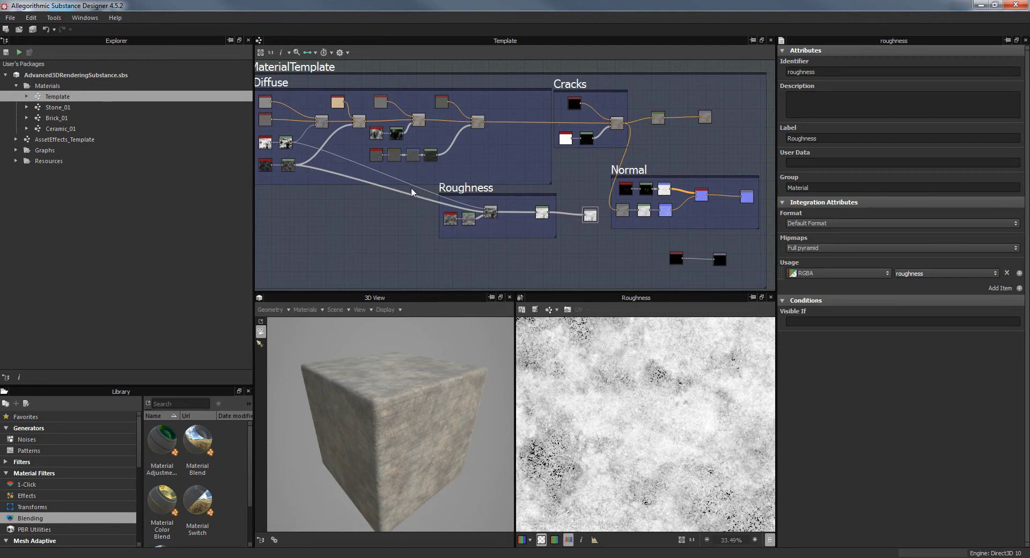
{"action": "left_click_drag", "start_coordinate": [424, 363], "coordinate": [336, 384]}
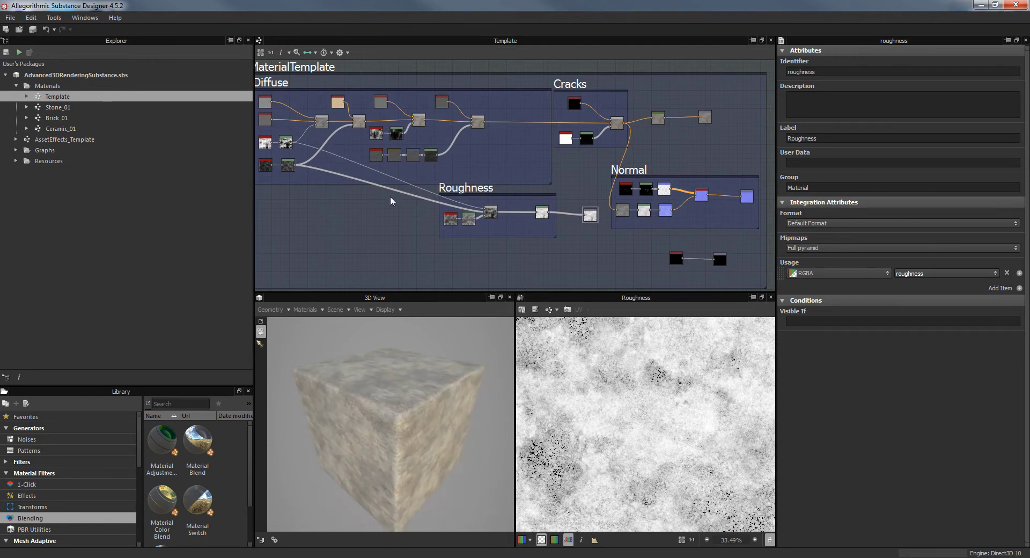
{"action": "middle_click_drag", "start_coordinate": [389, 209], "coordinate": [467, 241]}
{"action": "left_click_drag", "start_coordinate": [396, 425], "coordinate": [406, 393]}
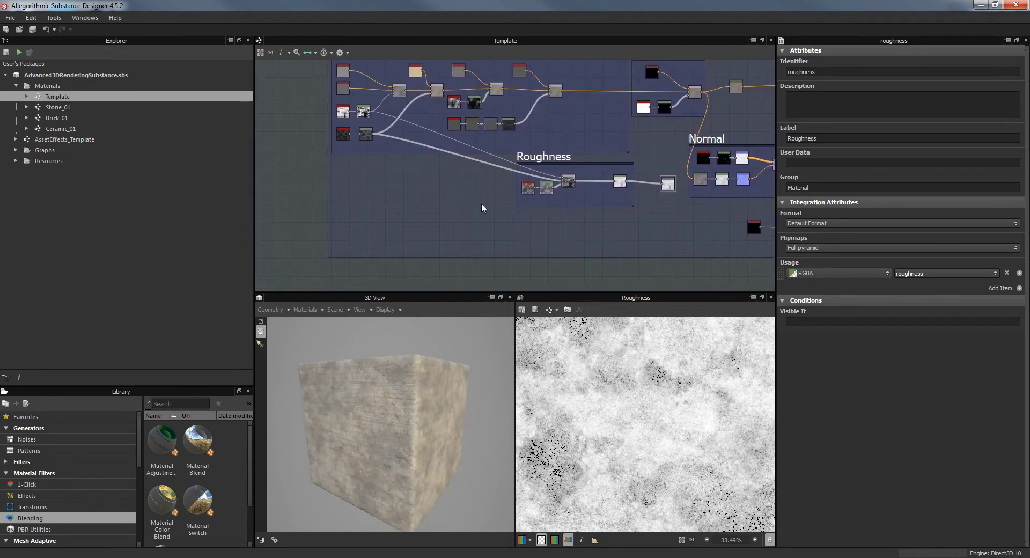
{"action": "middle_click_drag", "start_coordinate": [537, 149], "coordinate": [496, 173]}
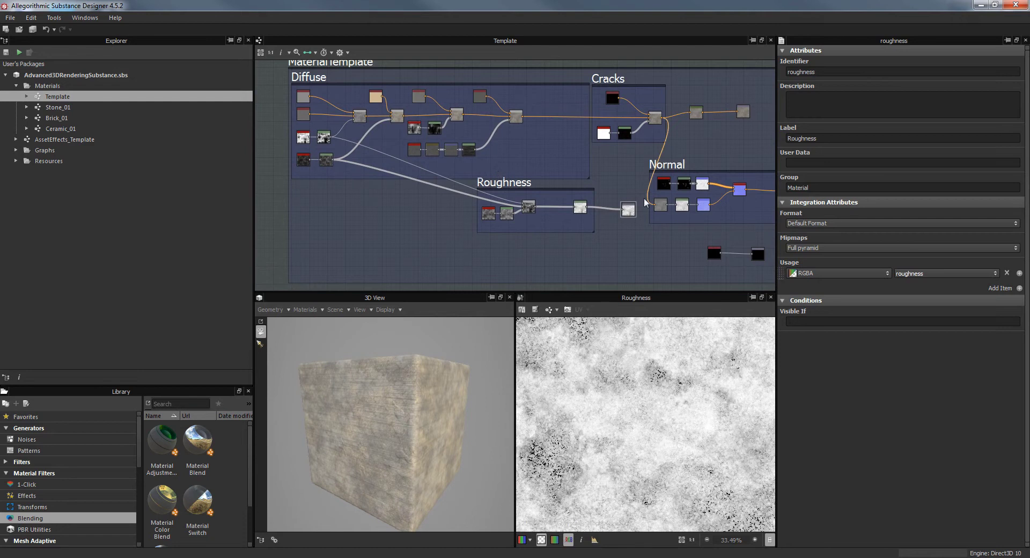
{"action": "middle_click_drag", "start_coordinate": [645, 202], "coordinate": [588, 215]}
{"action": "left_click", "coordinate": [722, 69]}
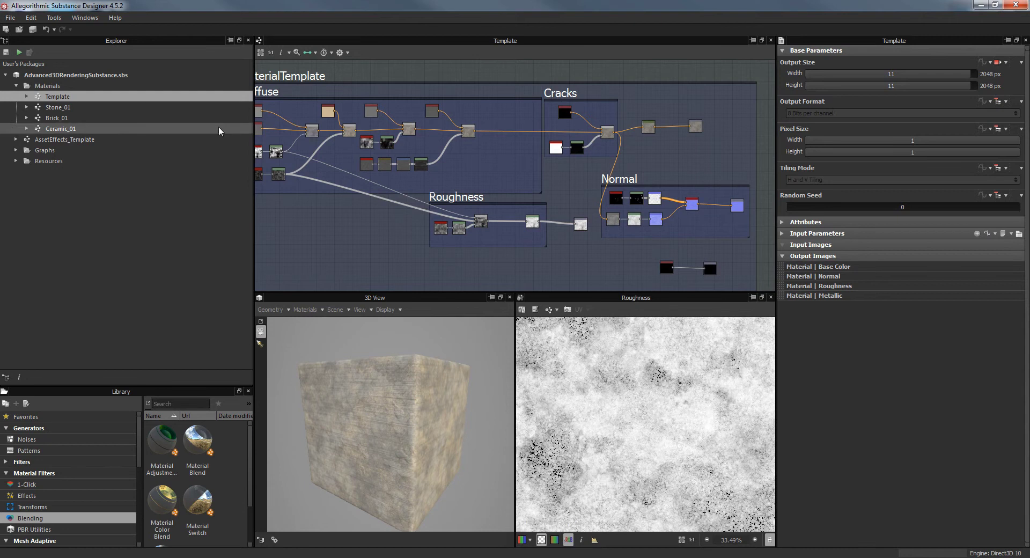
Open the Stone_01 material graph and show its exposed input parameters in preview mode.
{"action": "double_click", "coordinate": [74, 109]}
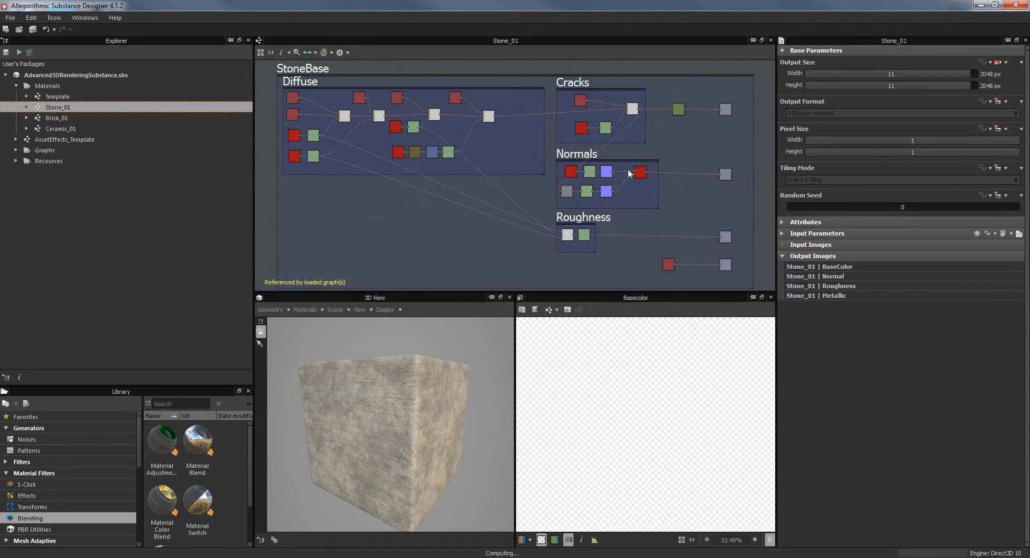
{"action": "left_click", "coordinate": [782, 234]}
{"action": "left_click", "coordinate": [1020, 234]}
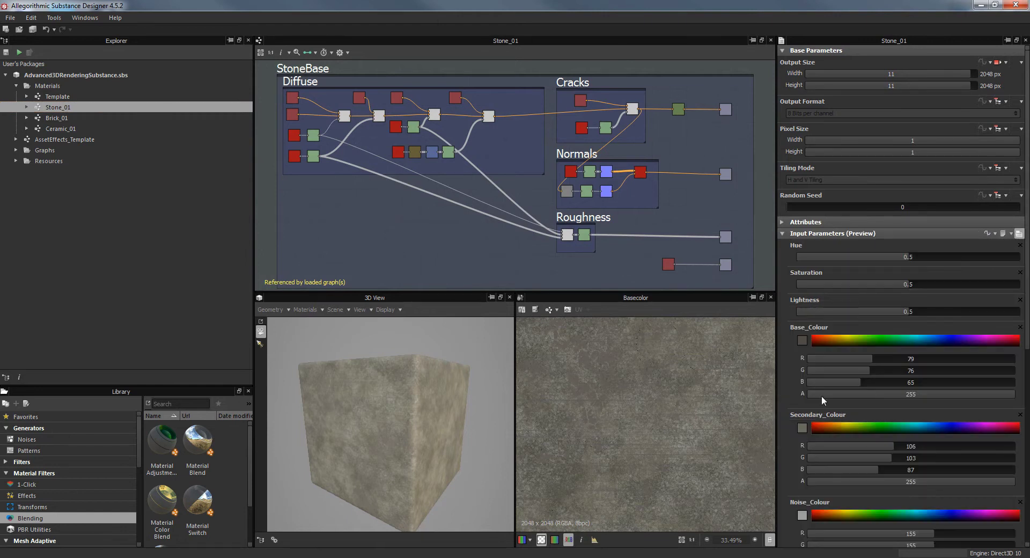
{"action": "scroll", "coordinate": [826, 422], "scroll_direction": "down", "scroll_amount": 10}
Try the Cracks parameter at 1 and inspect the cracked stone on the preview cube from several angles.
{"action": "left_click_drag", "start_coordinate": [424, 436], "coordinate": [383, 396]}
{"action": "left_click_drag", "start_coordinate": [908, 367], "coordinate": [1021, 366]}
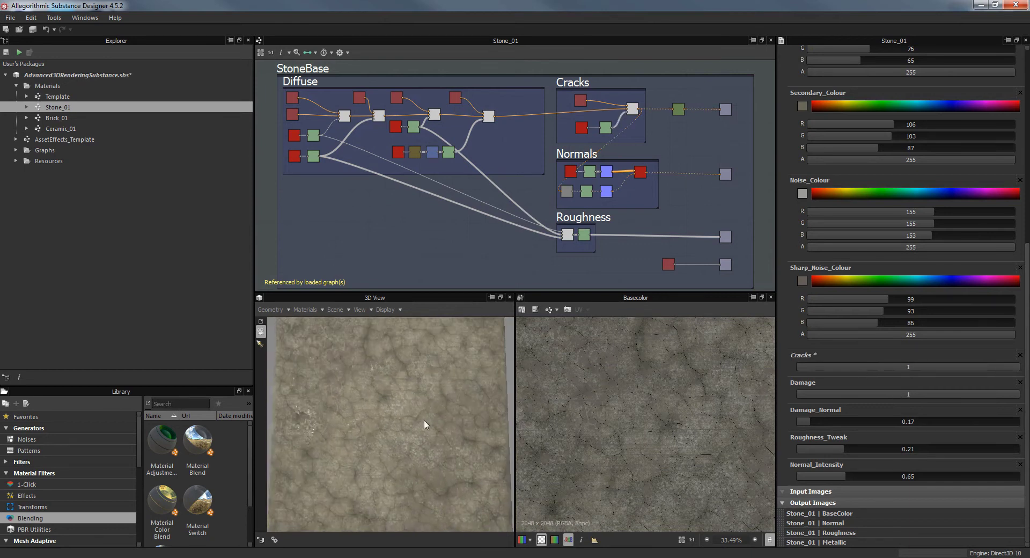
{"action": "left_click_drag", "start_coordinate": [356, 445], "coordinate": [490, 402]}
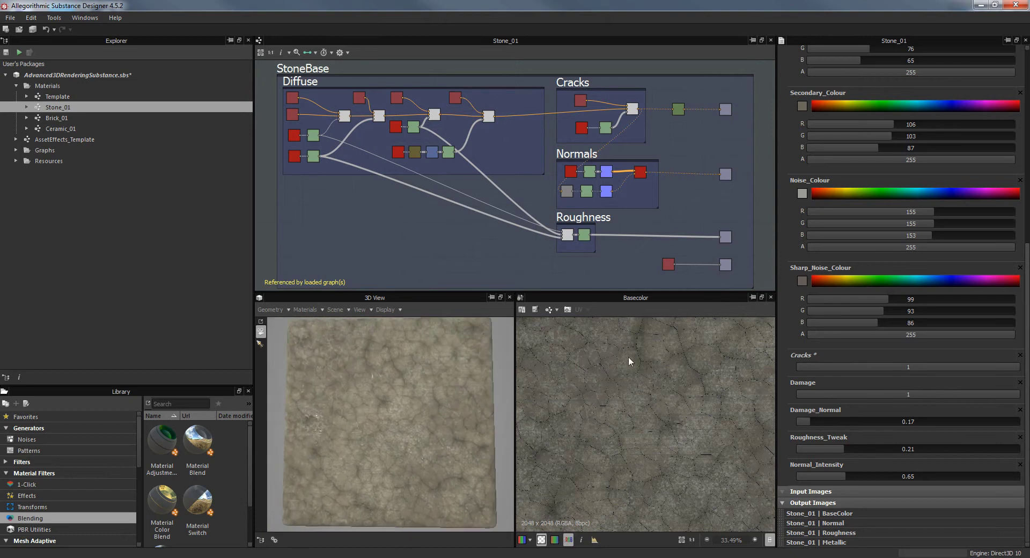
{"action": "scroll", "coordinate": [392, 441], "scroll_direction": "up", "scroll_amount": 2}
{"action": "left_click_drag", "start_coordinate": [391, 444], "coordinate": [436, 411]}
{"action": "scroll", "coordinate": [368, 459], "scroll_direction": "down", "scroll_amount": 2}
Set both the Cracks and Damage parameters of Stone_01 to 0.
{"action": "left_click_drag", "start_coordinate": [974, 367], "coordinate": [794, 368]}
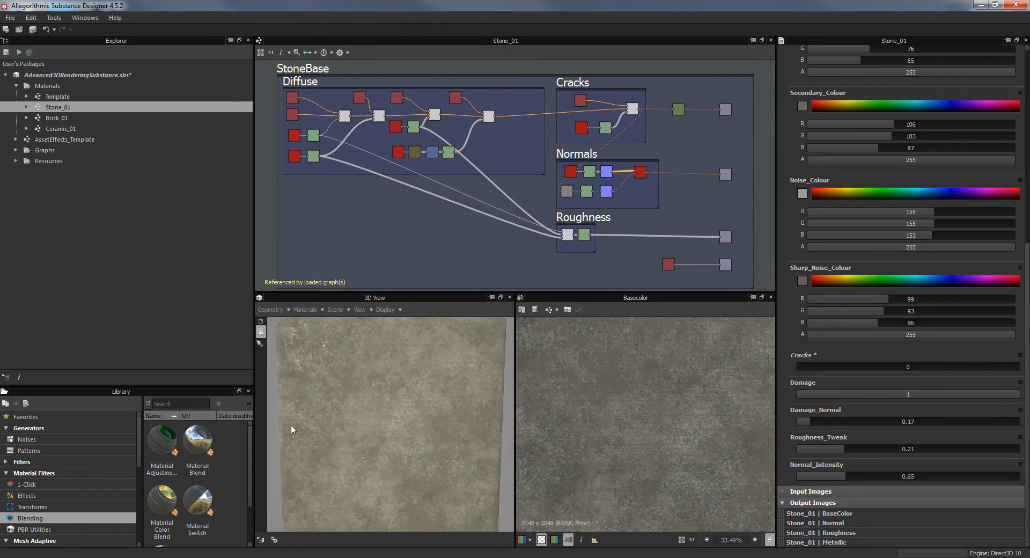
{"action": "left_click_drag", "start_coordinate": [969, 396], "coordinate": [676, 388]}
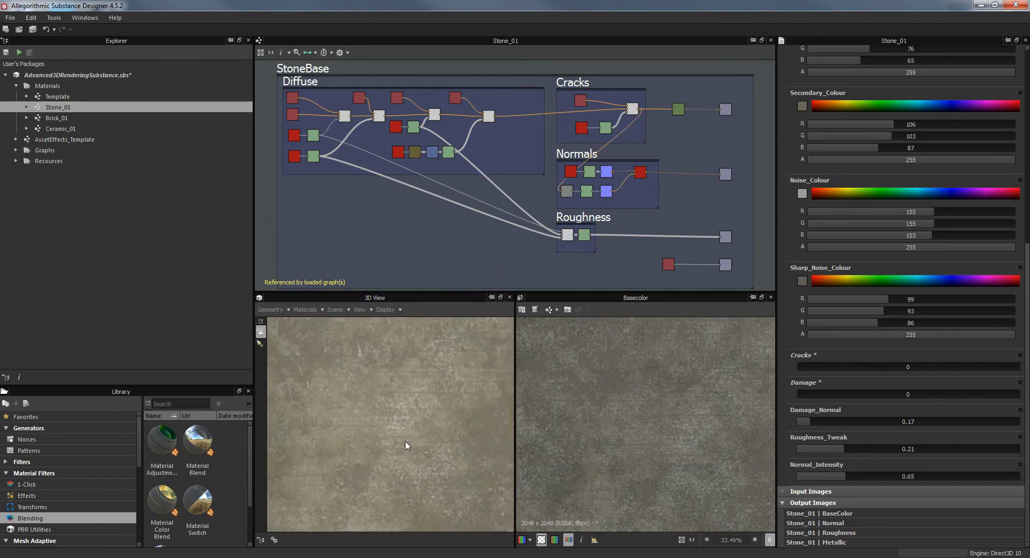
Preview the upper Normal node in the Normals frame with the transparency checkerboard turned off.
{"action": "scroll", "coordinate": [607, 159], "scroll_direction": "up", "scroll_amount": 6}
{"action": "left_click", "coordinate": [621, 201]}
{"action": "scroll", "coordinate": [594, 464], "scroll_direction": "up", "scroll_amount": 4}
{"action": "left_click", "coordinate": [542, 540]}
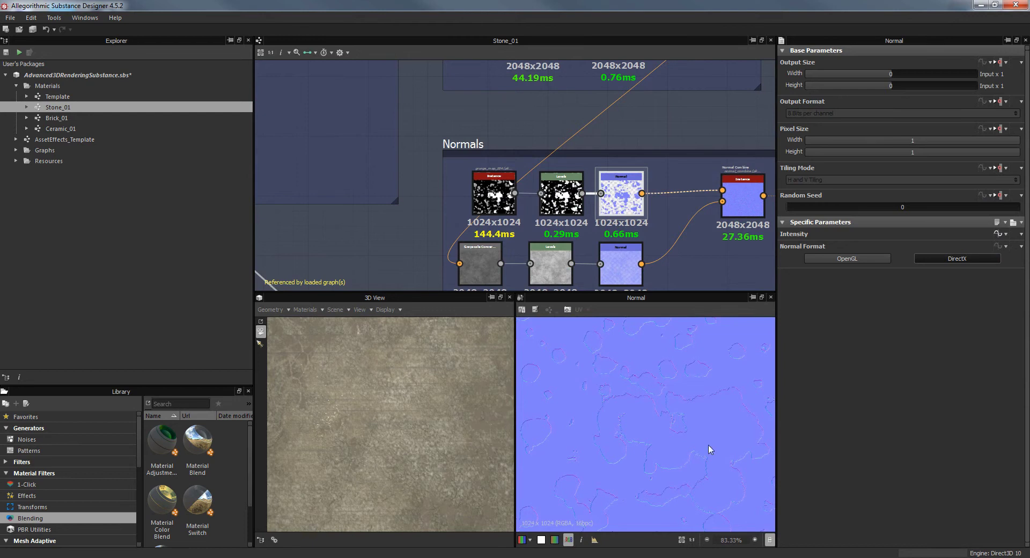
Preview the Normal Combine node and the Normal output of the Stone_01 graph.
{"action": "middle_click_drag", "start_coordinate": [719, 204], "coordinate": [498, 200]}
{"action": "double_click", "coordinate": [514, 202]}
{"action": "scroll", "coordinate": [630, 422], "scroll_direction": "down", "scroll_amount": 3}
{"action": "middle_click_drag", "start_coordinate": [480, 288], "coordinate": [423, 202]}
{"action": "left_click", "coordinate": [667, 153]}
{"action": "middle_click_drag", "start_coordinate": [602, 223], "coordinate": [595, 236]}
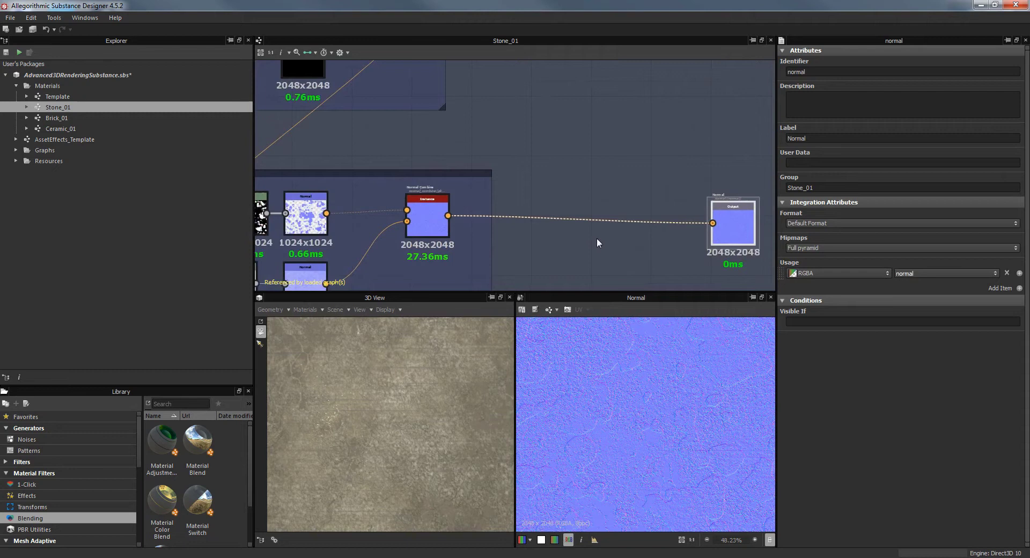
Return to the Stone_01 graph's exposed parameters in preview mode and check the stone surface on the cube.
{"action": "scroll", "coordinate": [663, 239], "scroll_direction": "down", "scroll_amount": 5}
{"action": "left_click", "coordinate": [761, 219]}
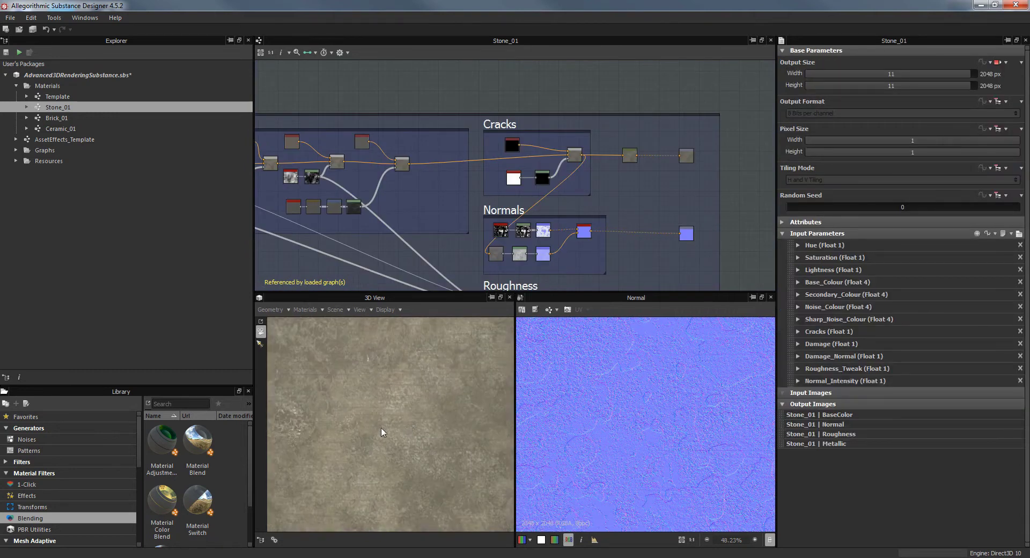
{"action": "left_click", "coordinate": [1019, 234]}
{"action": "scroll", "coordinate": [791, 351], "scroll_direction": "down", "scroll_amount": 6}
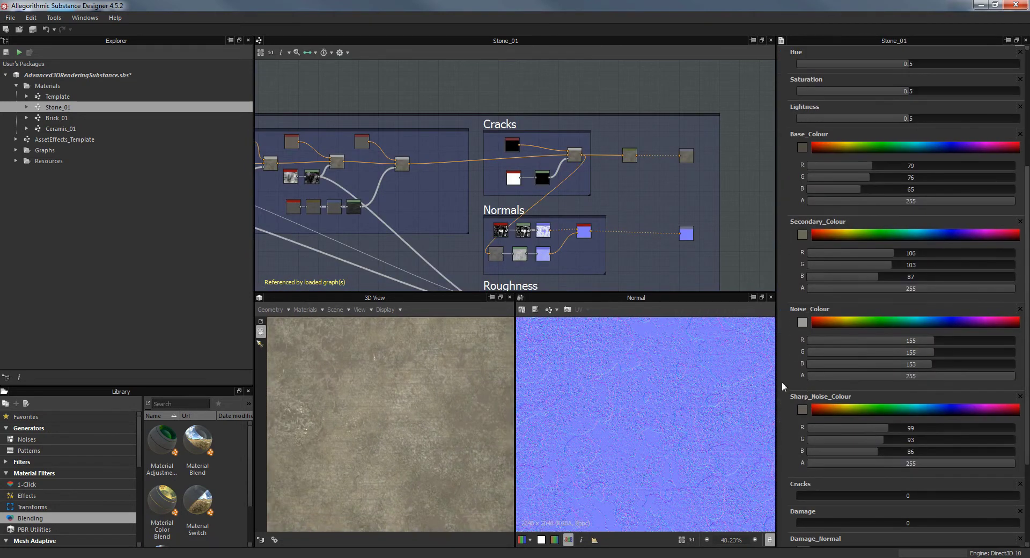
{"action": "scroll", "coordinate": [425, 433], "scroll_direction": "down", "scroll_amount": 5}
{"action": "left_click_drag", "start_coordinate": [416, 439], "coordinate": [375, 416]}
{"action": "left_click_drag", "start_coordinate": [424, 392], "coordinate": [416, 338]}
Point out the uniform colour nodes in the StoneBase Diffuse frame by selecting them.
{"action": "middle_click_drag", "start_coordinate": [330, 273], "coordinate": [539, 240]}
{"action": "middle_click_drag", "start_coordinate": [361, 191], "coordinate": [322, 227]}
{"action": "left_click_drag", "start_coordinate": [399, 401], "coordinate": [412, 383]}
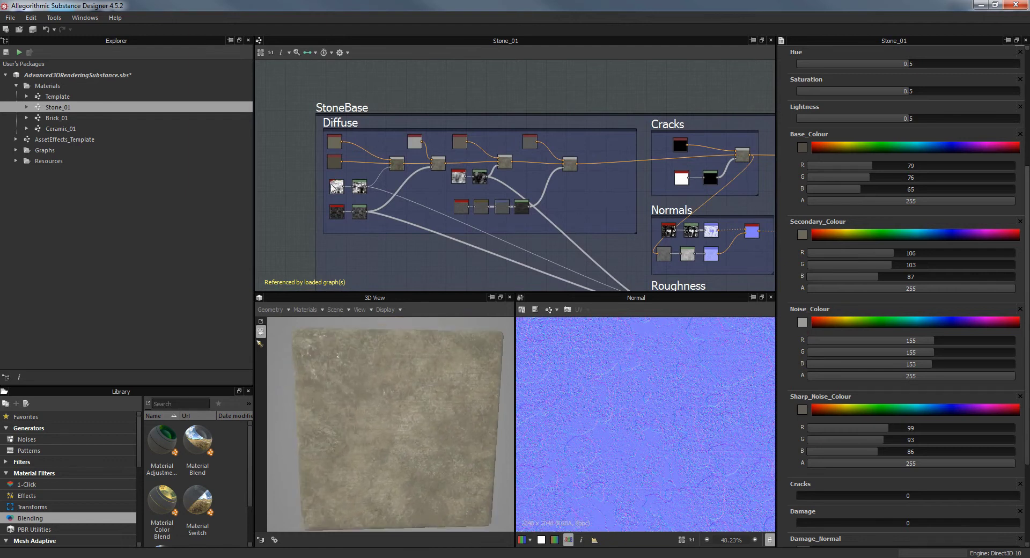
{"action": "scroll", "coordinate": [541, 188], "scroll_direction": "up", "scroll_amount": 2}
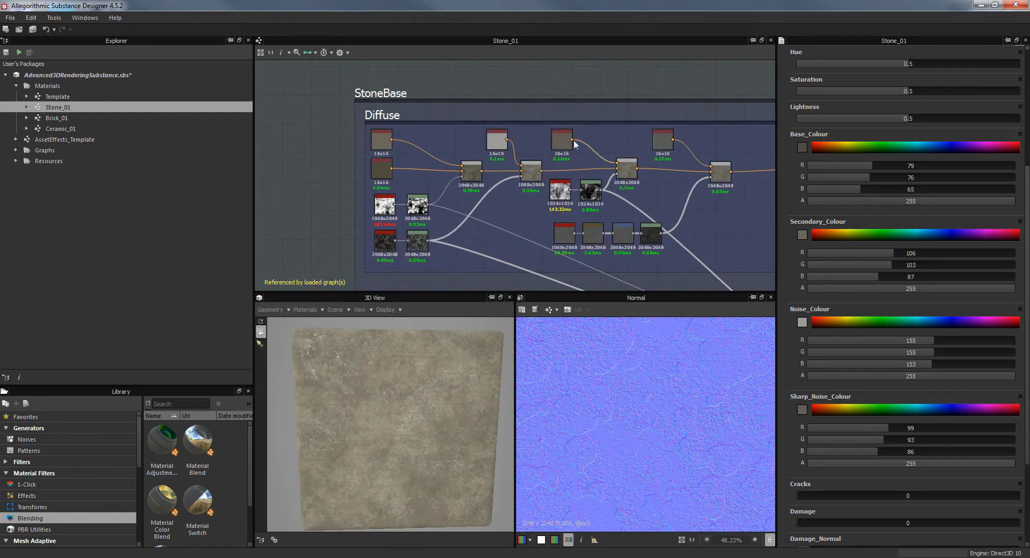
{"action": "left_click", "coordinate": [659, 136]}
{"action": "left_click", "coordinate": [558, 136], "text": "ctrl"}
{"action": "left_click", "coordinate": [497, 138], "text": "ctrl"}
{"action": "left_click", "coordinate": [388, 138], "text": "ctrl"}
{"action": "left_click", "coordinate": [391, 167]}
{"action": "left_click_drag", "start_coordinate": [394, 318], "coordinate": [927, 342]}
Try the Roughness_Tweak parameter at 0.53 and inspect the reflections on the preview cube.
{"action": "scroll", "coordinate": [859, 363], "scroll_direction": "down", "scroll_amount": 3}
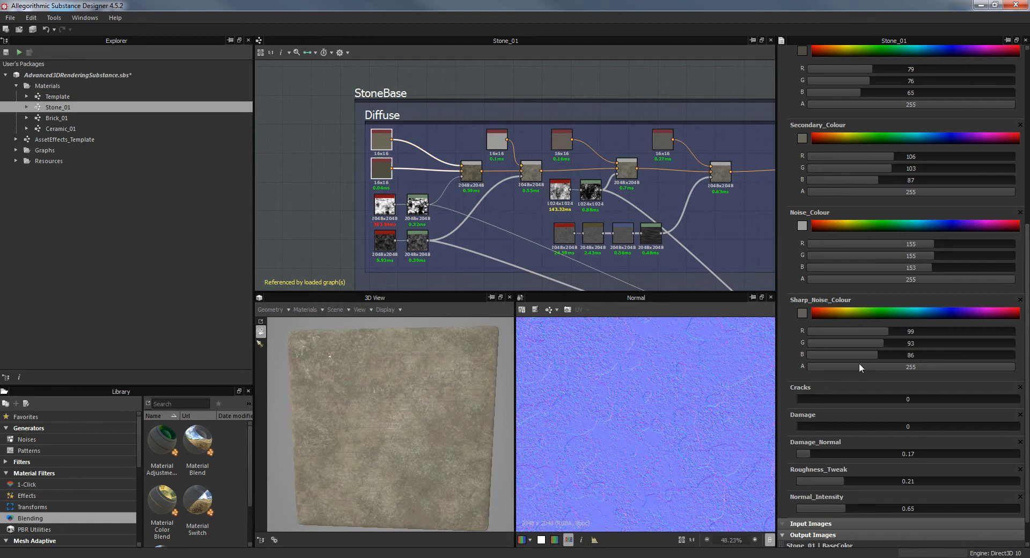
{"action": "left_click_drag", "start_coordinate": [840, 480], "coordinate": [912, 482]}
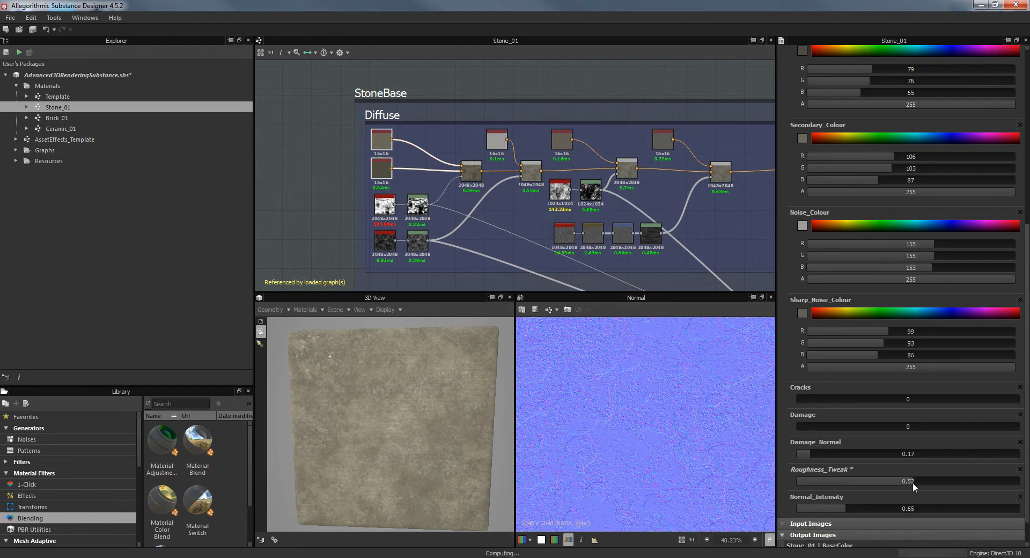
{"action": "left_click_drag", "start_coordinate": [386, 430], "coordinate": [411, 415]}
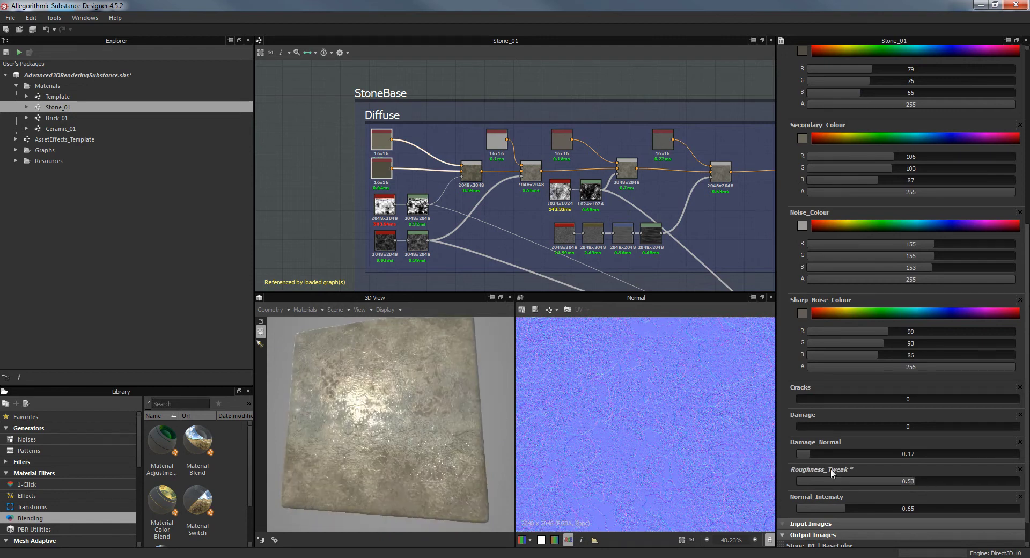
Lower Roughness_Tweak to about 0.22 and check the cube's surface.
{"action": "left_click", "coordinate": [807, 480]}
{"action": "left_click_drag", "start_coordinate": [878, 482], "coordinate": [851, 481]}
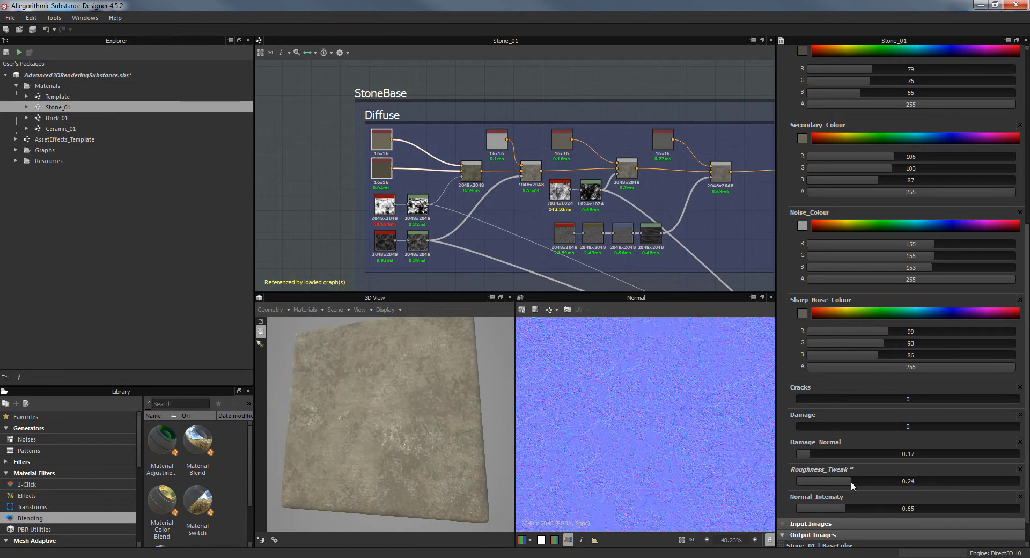
{"action": "left_click_drag", "start_coordinate": [371, 451], "coordinate": [394, 474]}
Examine the Normals and Roughness frames with their outputs, and review the top of the Stone_01 parameter list.
{"action": "scroll", "coordinate": [394, 473], "scroll_direction": "down", "scroll_amount": 3}
{"action": "middle_click_drag", "start_coordinate": [589, 229], "coordinate": [324, 103]}
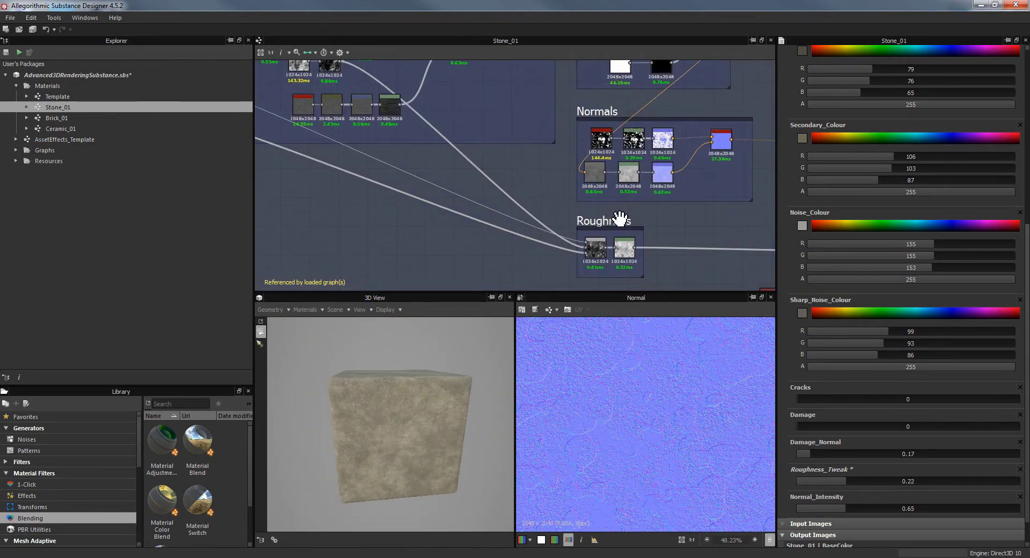
{"action": "middle_click_drag", "start_coordinate": [621, 220], "coordinate": [475, 178]}
{"action": "scroll", "coordinate": [961, 411], "scroll_direction": "up", "scroll_amount": 5}
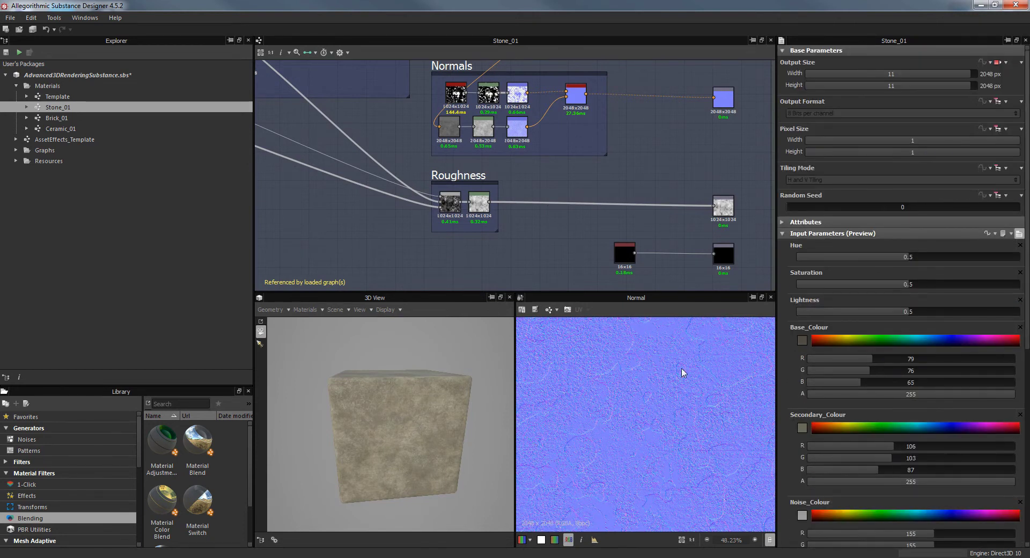
{"action": "scroll", "coordinate": [644, 196], "scroll_direction": "down", "scroll_amount": 2}
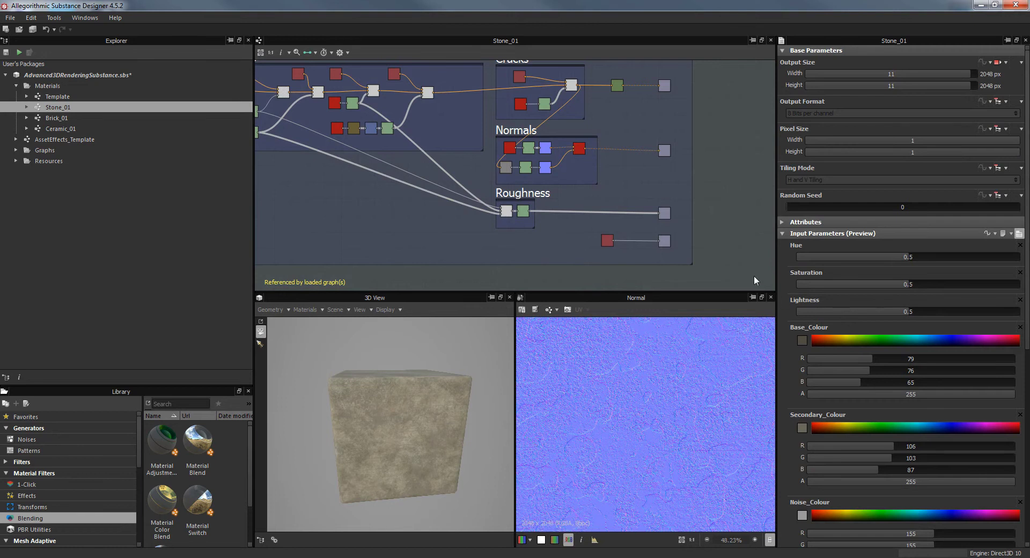
Open the AssetEffects_Template graph and examine its node network from the inputs through to the outputs.
{"action": "middle_click_drag", "start_coordinate": [424, 259], "coordinate": [446, 252]}
{"action": "mouse_move", "coordinate": [432, 408]}
{"action": "left_mouse_down"}
{"action": "mouse_move", "coordinate": [402, 391]}
{"action": "mouse_move", "coordinate": [407, 409]}
{"action": "mouse_move", "coordinate": [385, 410]}
{"action": "mouse_move", "coordinate": [443, 443]}
{"action": "mouse_move", "coordinate": [414, 433]}
{"action": "mouse_move", "coordinate": [448, 429]}
{"action": "mouse_move", "coordinate": [458, 445]}
{"action": "mouse_move", "coordinate": [437, 446]}
{"action": "left_mouse_up"}
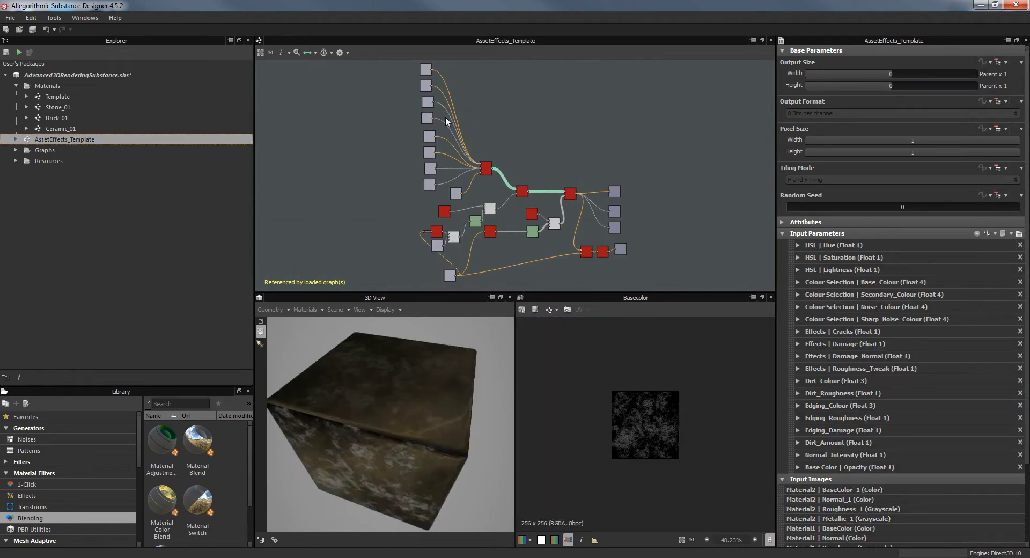
{"action": "scroll", "coordinate": [452, 226], "scroll_direction": "up", "scroll_amount": 5}
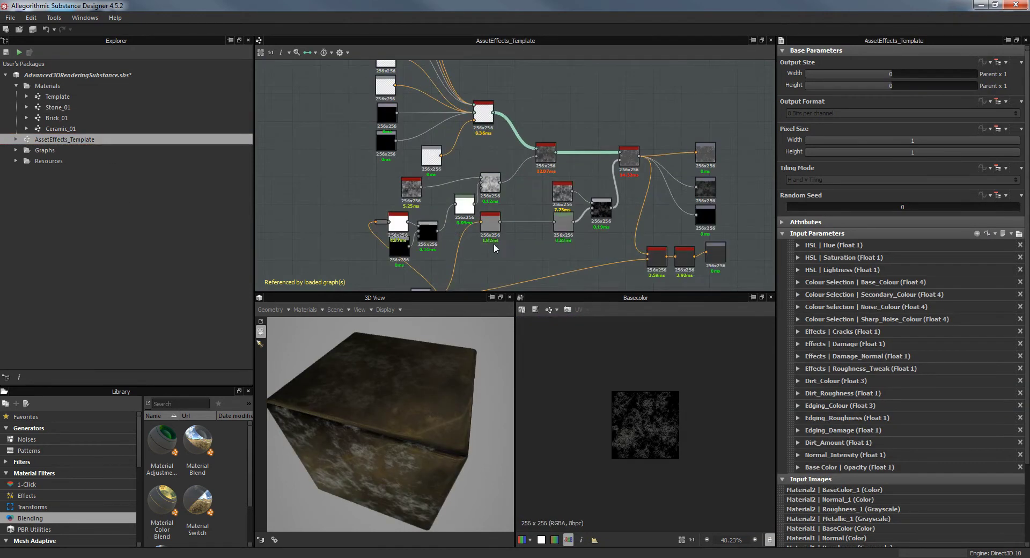
{"action": "middle_click_drag", "start_coordinate": [540, 242], "coordinate": [522, 227]}
{"action": "middle_click_drag", "start_coordinate": [399, 235], "coordinate": [445, 183]}
{"action": "left_click_drag", "start_coordinate": [398, 239], "coordinate": [328, 238]}
{"action": "middle_click_drag", "start_coordinate": [482, 181], "coordinate": [466, 184]}
{"action": "left_click", "coordinate": [467, 186]}
{"action": "middle_click_drag", "start_coordinate": [594, 214], "coordinate": [566, 240]}
{"action": "middle_click_drag", "start_coordinate": [469, 178], "coordinate": [465, 214]}
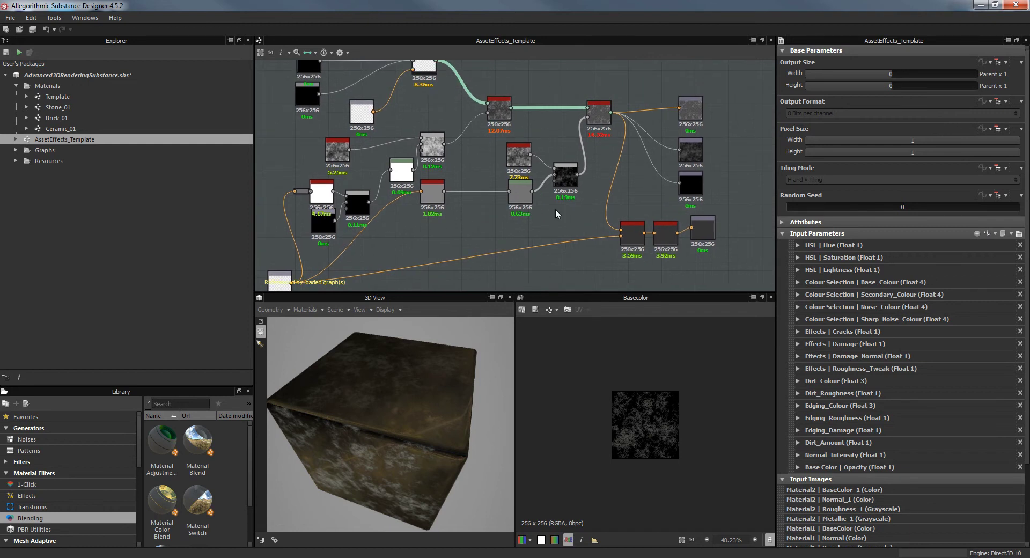
{"action": "middle_click_drag", "start_coordinate": [543, 212], "coordinate": [519, 214]}
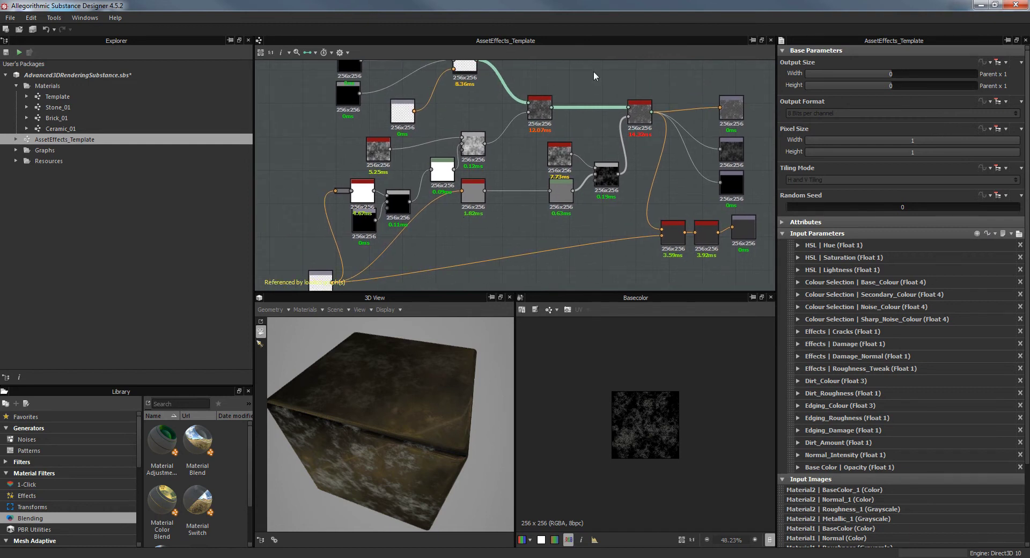
{"action": "middle_click_drag", "start_coordinate": [573, 101], "coordinate": [479, 111]}
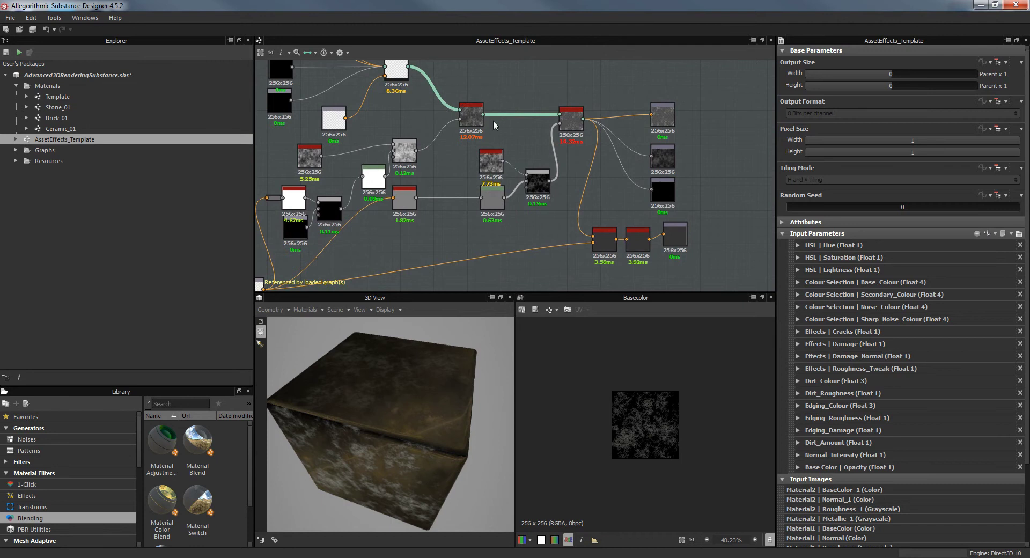
Add a colour image input node in the empty space below the Normal_Input node.
{"action": "middle_click_drag", "start_coordinate": [559, 148], "coordinate": [668, 219]}
{"action": "middle_click_drag", "start_coordinate": [587, 189], "coordinate": [475, 70]}
{"action": "scroll", "coordinate": [490, 179], "scroll_direction": "up", "scroll_amount": 3}
{"action": "middle_click_drag", "start_coordinate": [546, 182], "coordinate": [606, 87]}
{"action": "middle_click_drag", "start_coordinate": [612, 132], "coordinate": [466, 168]}
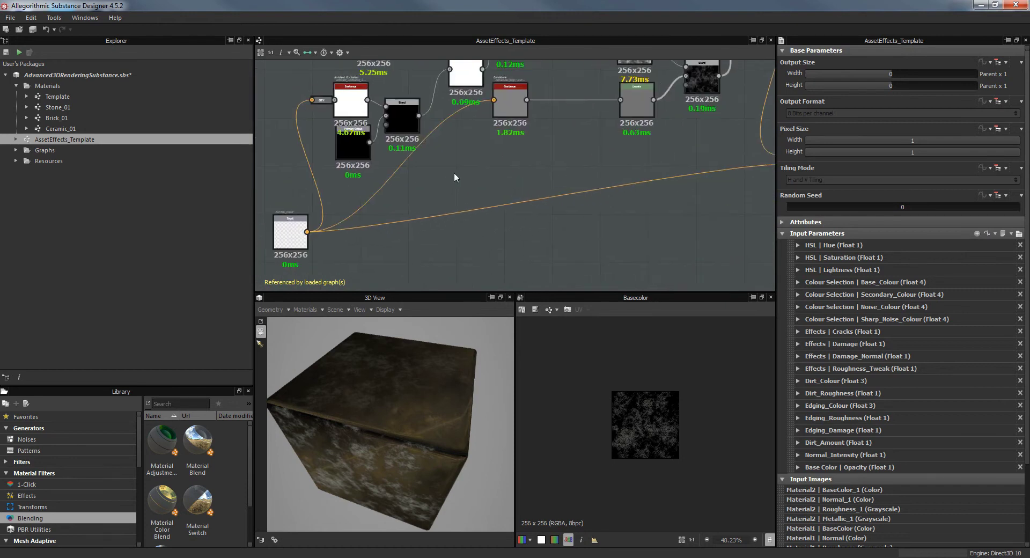
{"action": "right_click", "coordinate": [455, 174]}
{"action": "mouse_move", "coordinate": [487, 182]}
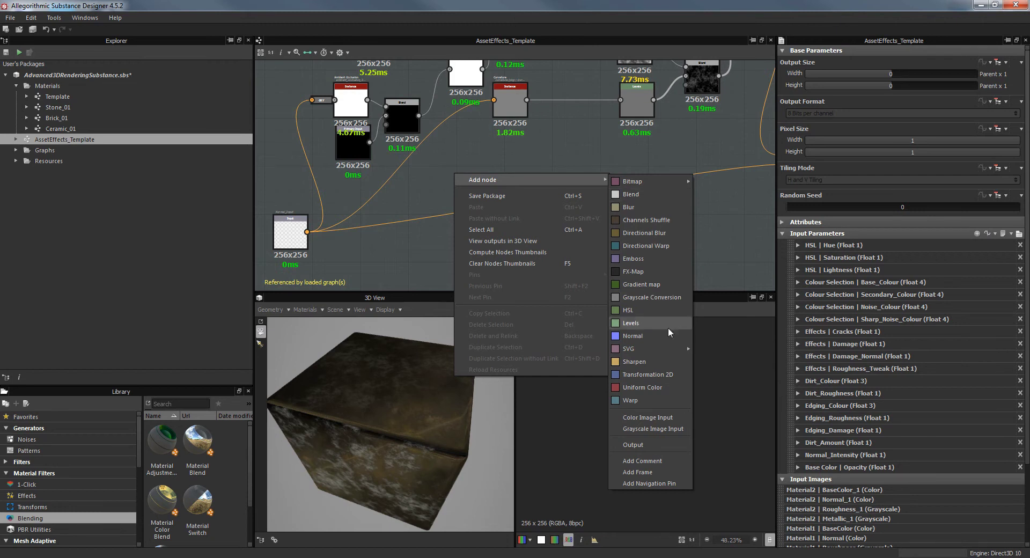
{"action": "left_click", "coordinate": [660, 429]}
{"action": "left_click_drag", "start_coordinate": [476, 189], "coordinate": [445, 273]}
{"action": "middle_click_drag", "start_coordinate": [534, 251], "coordinate": [632, 216]}
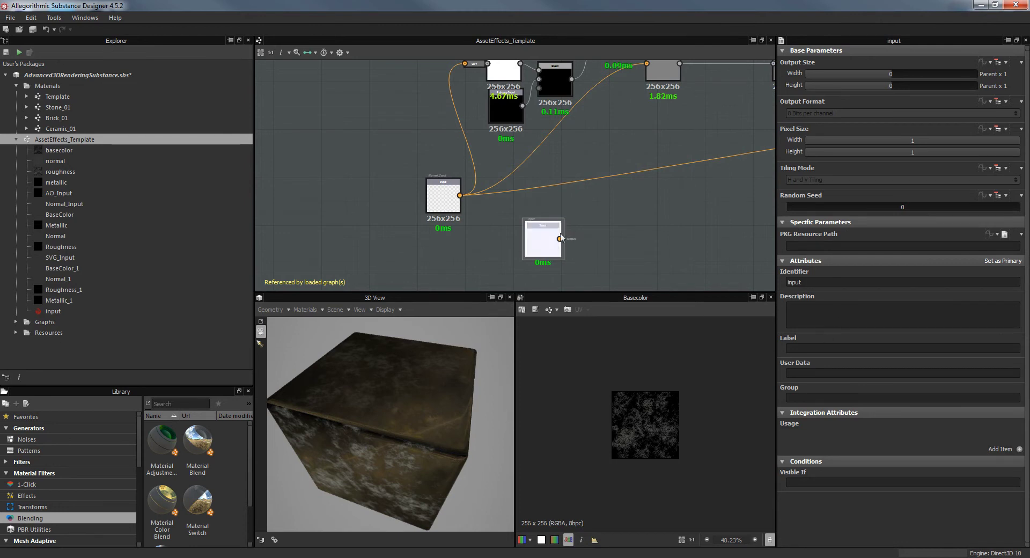
Compare the new input node's attributes with Normal_Input's, then delete the new node.
{"action": "scroll", "coordinate": [453, 211], "scroll_direction": "up", "scroll_amount": 2}
{"action": "left_click", "coordinate": [444, 202]}
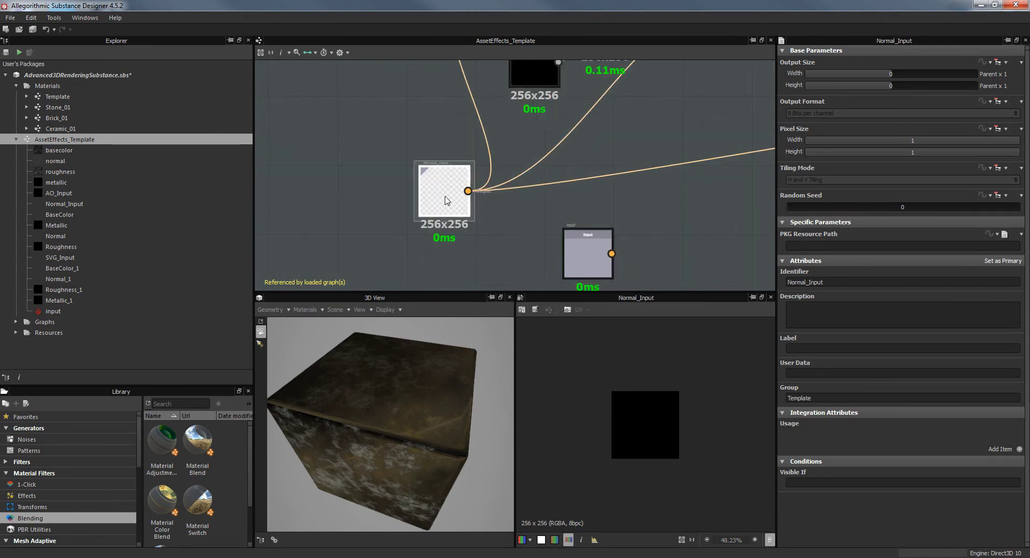
{"action": "left_click", "coordinate": [587, 252]}
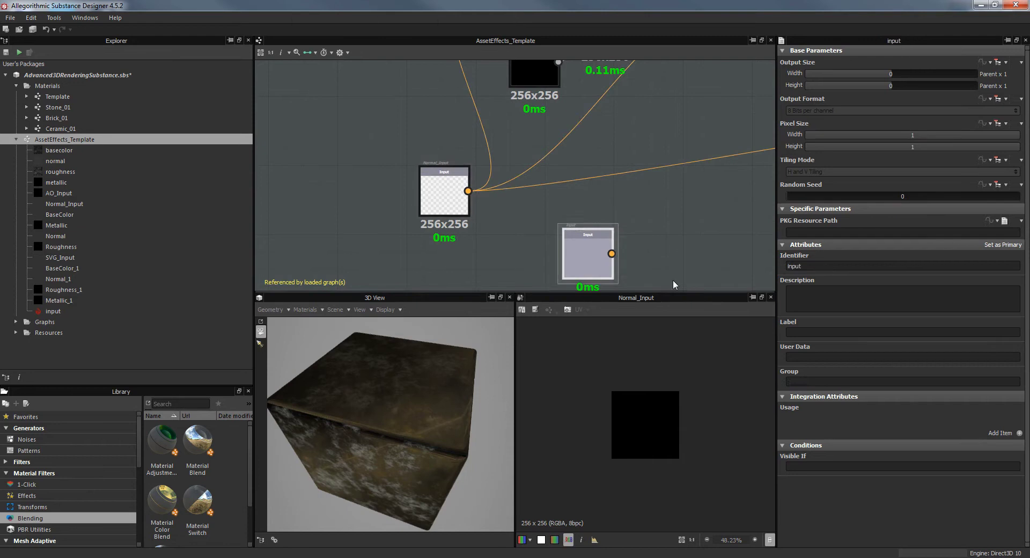
{"action": "key", "text": "Delete"}
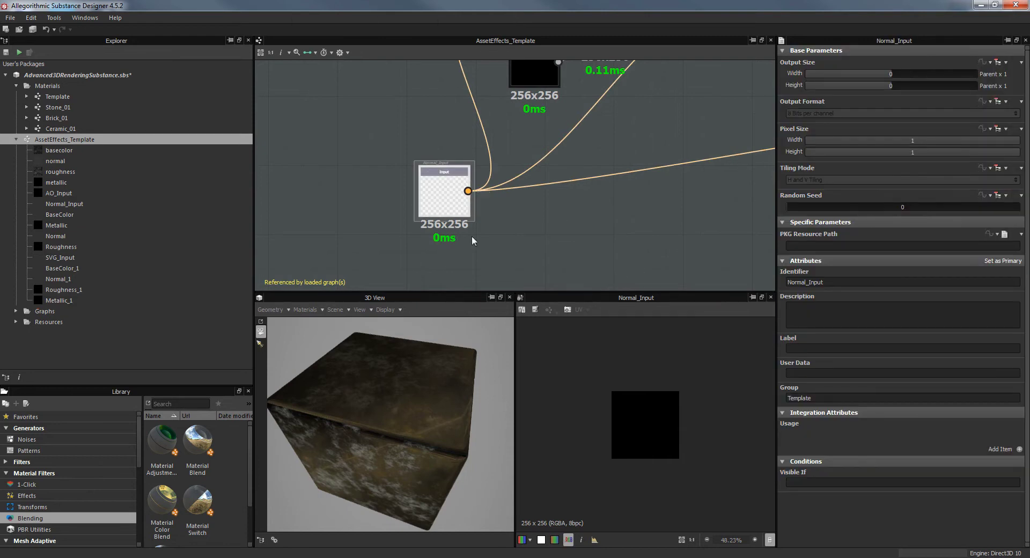
Follow the connections from Normal_Input through the ambient occlusion, curvature and blend nodes.
{"action": "middle_click_drag", "start_coordinate": [567, 162], "coordinate": [465, 262]}
{"action": "scroll", "coordinate": [464, 260], "scroll_direction": "down", "scroll_amount": 2}
{"action": "middle_click_drag", "start_coordinate": [561, 231], "coordinate": [503, 160]}
{"action": "middle_click_drag", "start_coordinate": [432, 114], "coordinate": [314, 182]}
{"action": "middle_click_drag", "start_coordinate": [610, 211], "coordinate": [634, 215]}
{"action": "middle_click_drag", "start_coordinate": [465, 209], "coordinate": [381, 203]}
{"action": "middle_click_drag", "start_coordinate": [434, 236], "coordinate": [306, 250]}
{"action": "middle_click_drag", "start_coordinate": [612, 128], "coordinate": [596, 187]}
{"action": "middle_click_drag", "start_coordinate": [371, 225], "coordinate": [583, 235]}
{"action": "middle_click_drag", "start_coordinate": [394, 219], "coordinate": [475, 266]}
{"action": "middle_click_drag", "start_coordinate": [518, 163], "coordinate": [545, 61]}
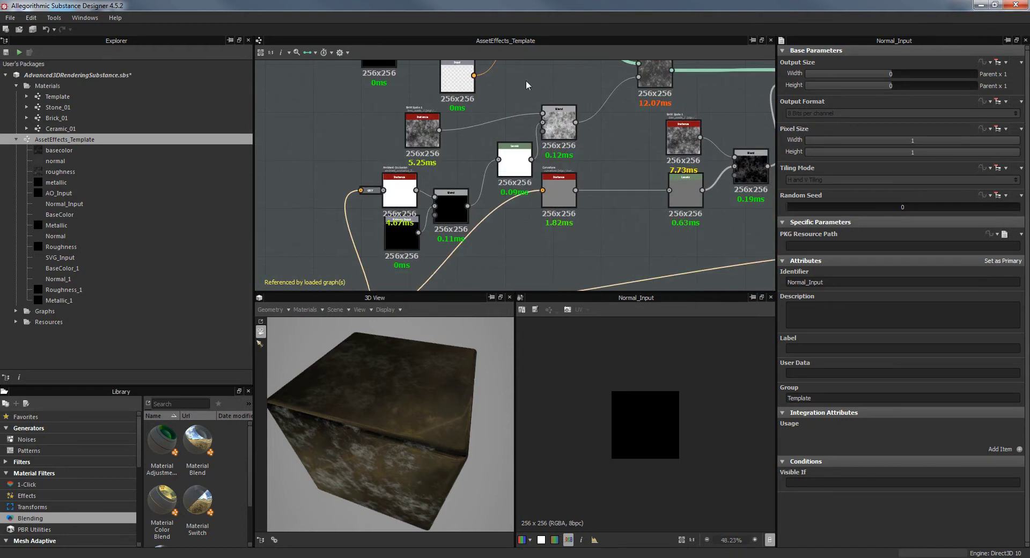
Inspect the Ambient Occlusion node's output image and instance parameters.
{"action": "double_click", "coordinate": [402, 191]}
{"action": "middle_click_drag", "start_coordinate": [364, 269], "coordinate": [452, 104]}
{"action": "middle_click_drag", "start_coordinate": [428, 181], "coordinate": [363, 266]}
{"action": "middle_click_drag", "start_coordinate": [476, 171], "coordinate": [551, 141]}
{"action": "scroll", "coordinate": [517, 154], "scroll_direction": "up", "scroll_amount": 2}
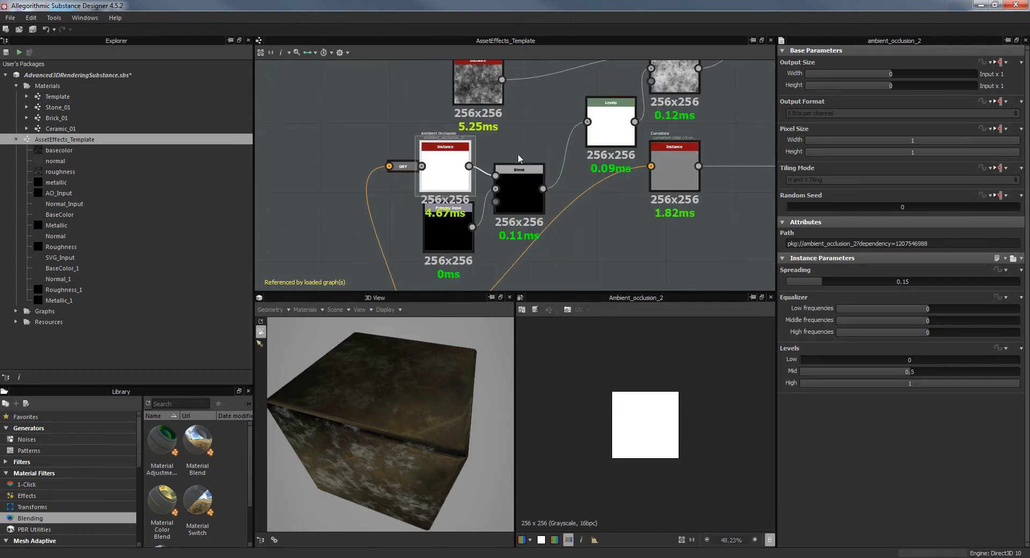
Inspect the AO_Input node and move it slightly down, clear of the Ambient Occlusion node.
{"action": "left_click", "coordinate": [465, 241]}
{"action": "middle_click_drag", "start_coordinate": [458, 248], "coordinate": [448, 199]}
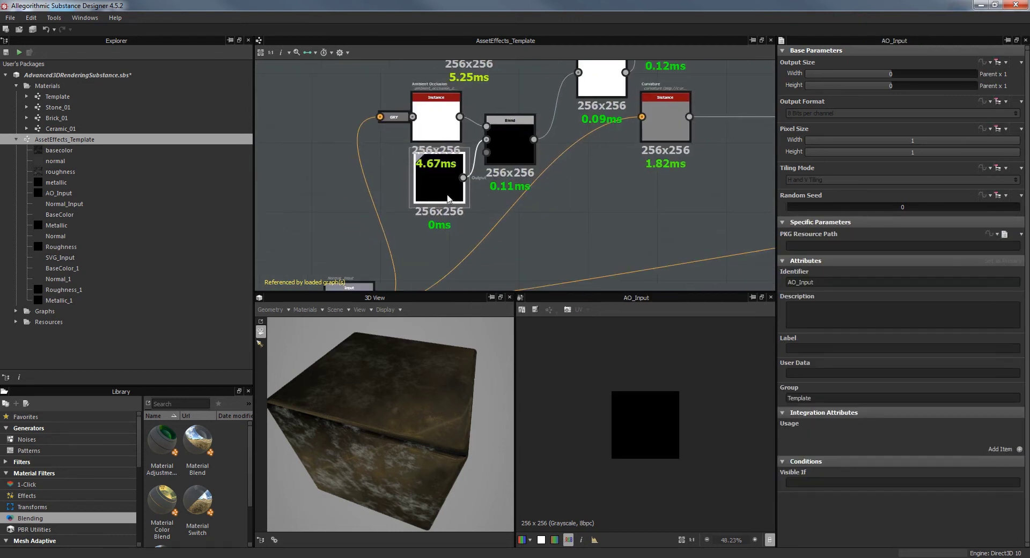
{"action": "left_click_drag", "start_coordinate": [448, 199], "coordinate": [449, 215]}
Inspect the attributes of the SVG_Input node feeding the Multi-Material Blend.
{"action": "middle_click_drag", "start_coordinate": [605, 155], "coordinate": [481, 254]}
{"action": "middle_click_drag", "start_coordinate": [526, 111], "coordinate": [595, 218]}
{"action": "left_click", "coordinate": [462, 159]}
{"action": "middle_click_drag", "start_coordinate": [515, 108], "coordinate": [553, 224]}
{"action": "scroll", "coordinate": [544, 221], "scroll_direction": "down", "scroll_amount": 4}
Review the stacked material input nodes, checking the attributes of Material1's Metallic and BaseColor inputs.
{"action": "middle_click_drag", "start_coordinate": [491, 161], "coordinate": [451, 191]}
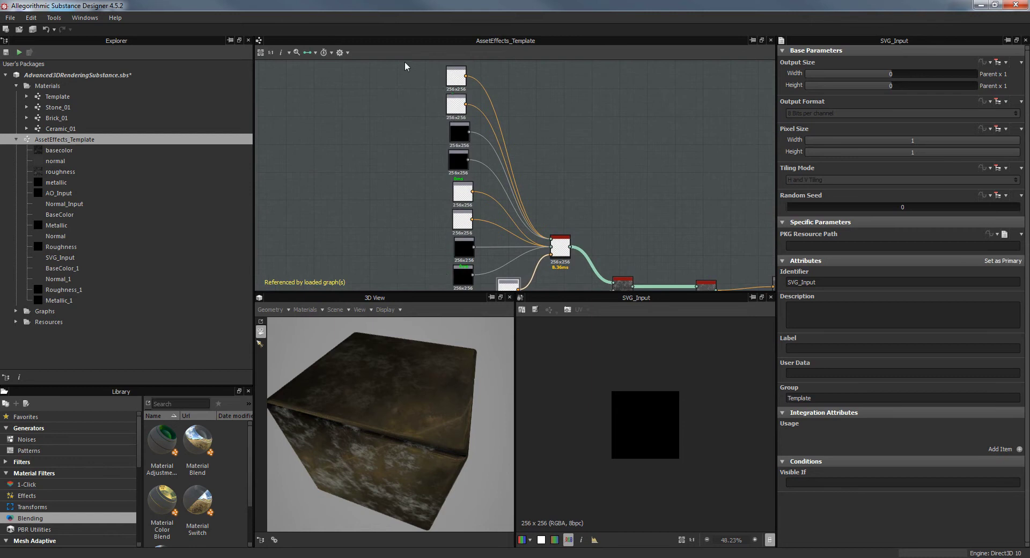
{"action": "left_click_drag", "start_coordinate": [445, 272], "coordinate": [472, 300]}
{"action": "left_click", "coordinate": [416, 191]}
{"action": "middle_click_drag", "start_coordinate": [428, 190], "coordinate": [431, 166]}
{"action": "left_click", "coordinate": [470, 262]}
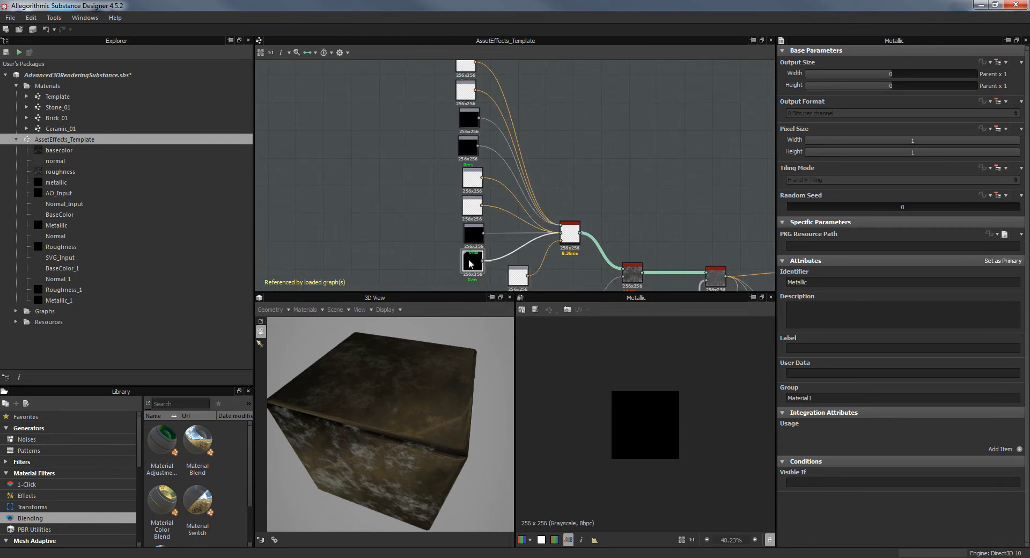
{"action": "left_click", "coordinate": [472, 177]}
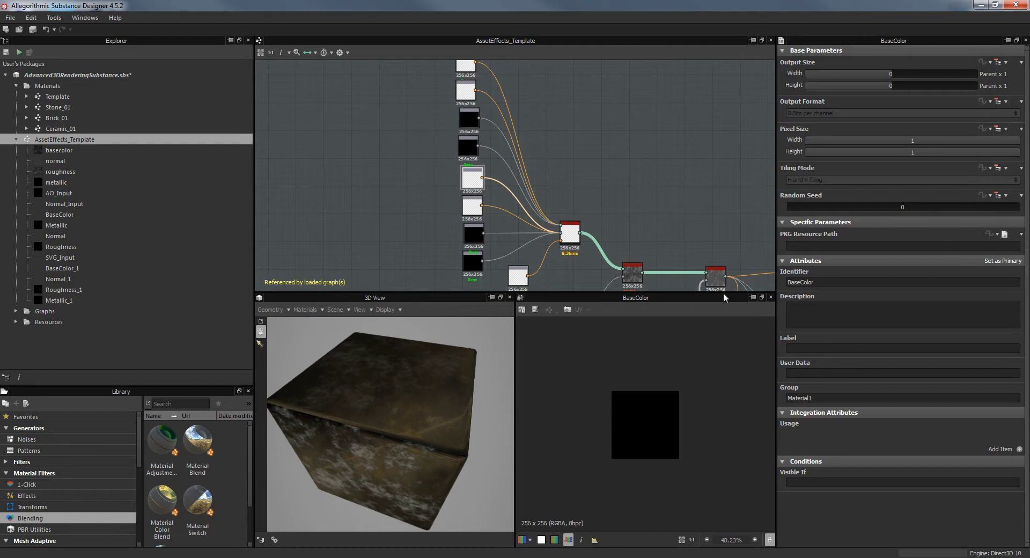
Show the Multi-Material Blend's individual channel connectors, return to compact links and inspect the node's parameters.
{"action": "scroll", "coordinate": [505, 248], "scroll_direction": "up", "scroll_amount": 3}
{"action": "middle_click_drag", "start_coordinate": [510, 167], "coordinate": [474, 191]}
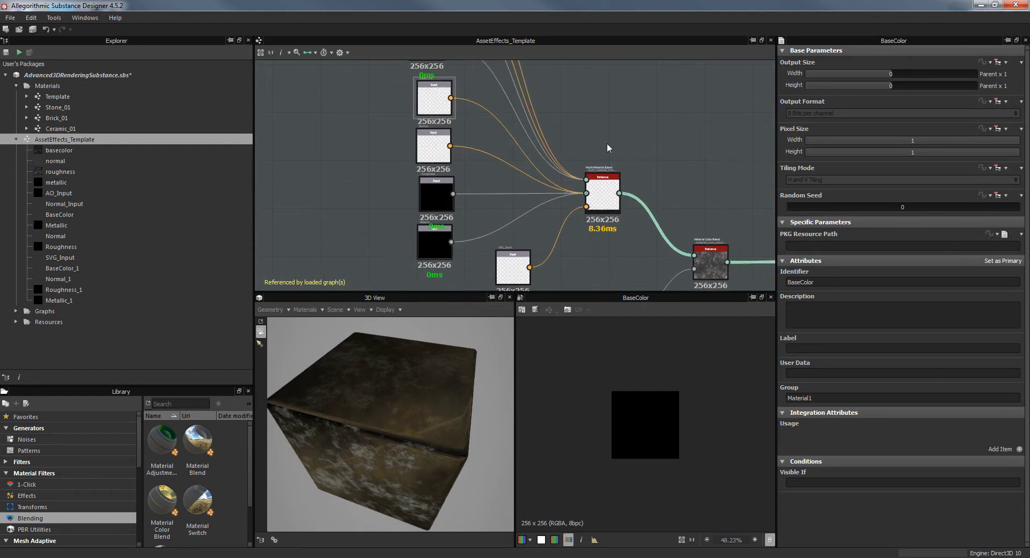
{"action": "key", "text": "1"}
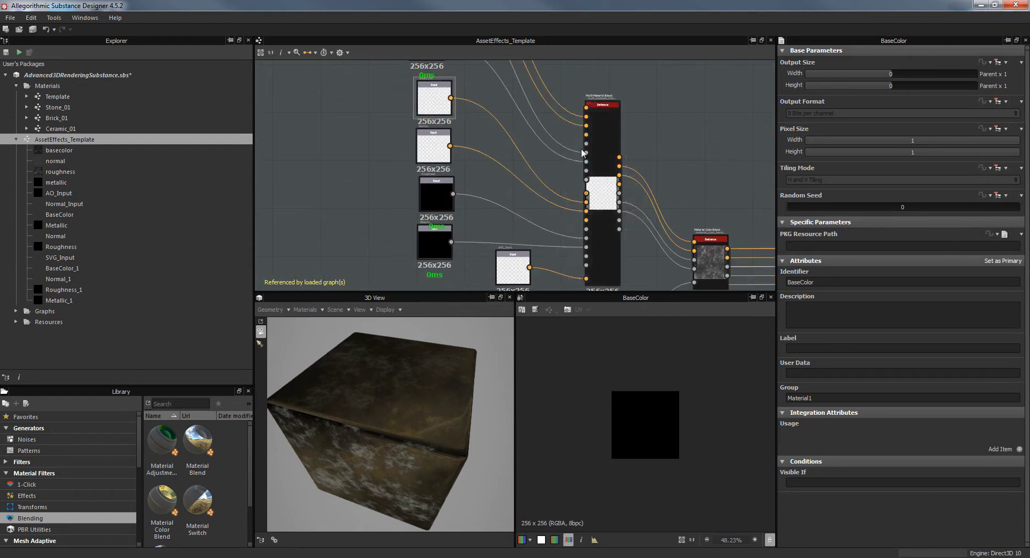
{"action": "scroll", "coordinate": [589, 119], "scroll_direction": "up", "scroll_amount": 3}
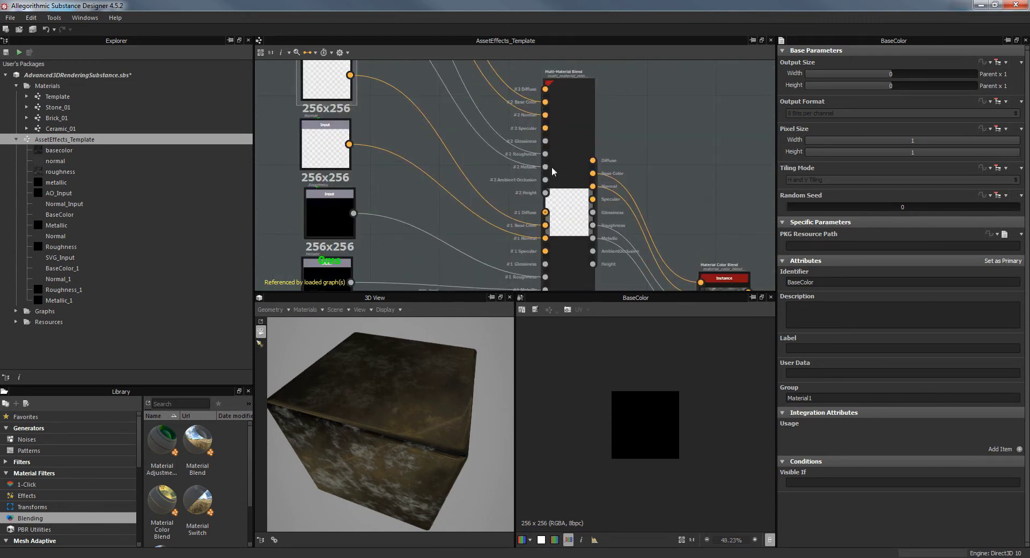
{"action": "left_click", "coordinate": [529, 163]}
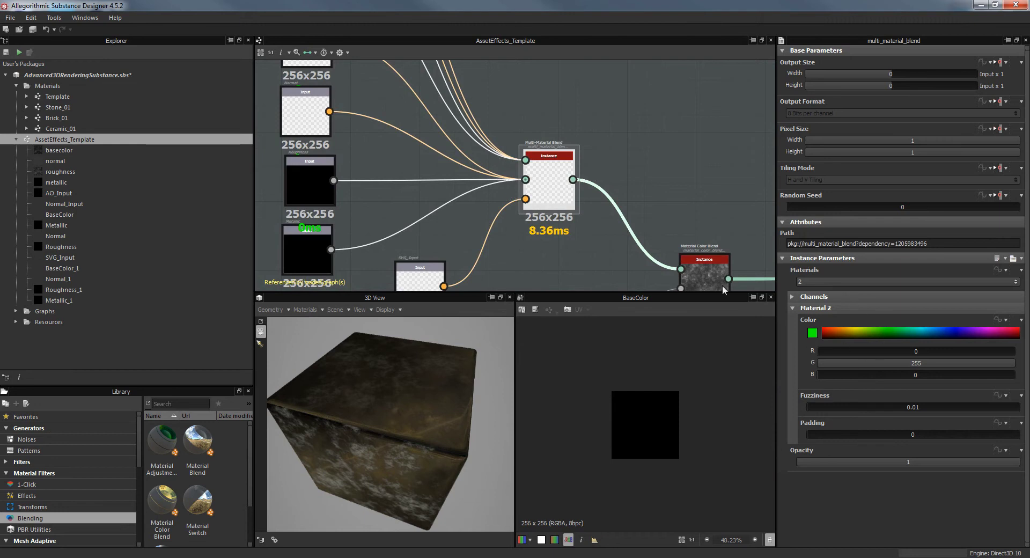
Examine the Material Color Blend nodes and the mask branches that feed them.
{"action": "middle_click_drag", "start_coordinate": [615, 225], "coordinate": [448, 163]}
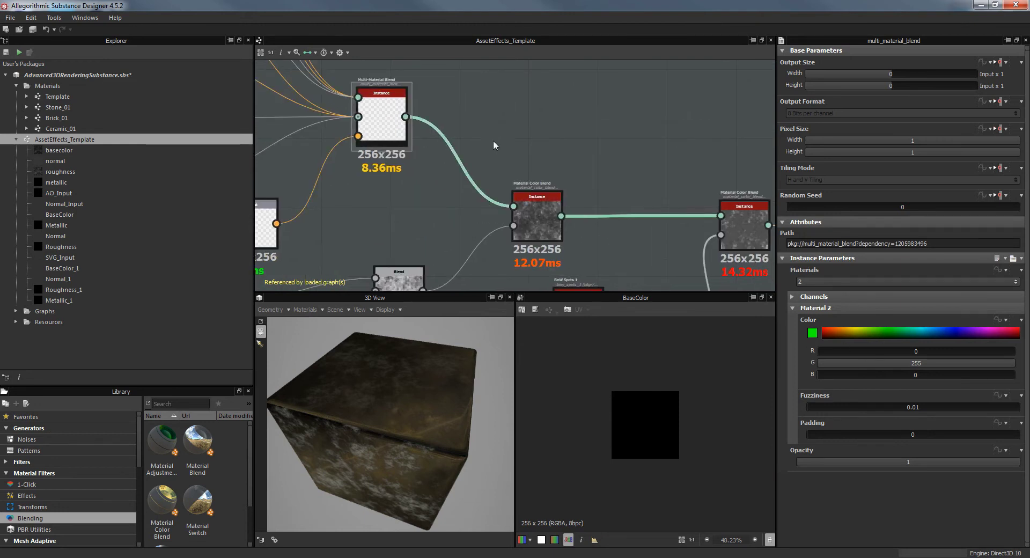
{"action": "middle_click_drag", "start_coordinate": [470, 133], "coordinate": [325, 138]}
{"action": "scroll", "coordinate": [325, 151], "scroll_direction": "down", "scroll_amount": 3}
{"action": "middle_click_drag", "start_coordinate": [498, 232], "coordinate": [550, 189]}
{"action": "middle_click_drag", "start_coordinate": [437, 191], "coordinate": [624, 149]}
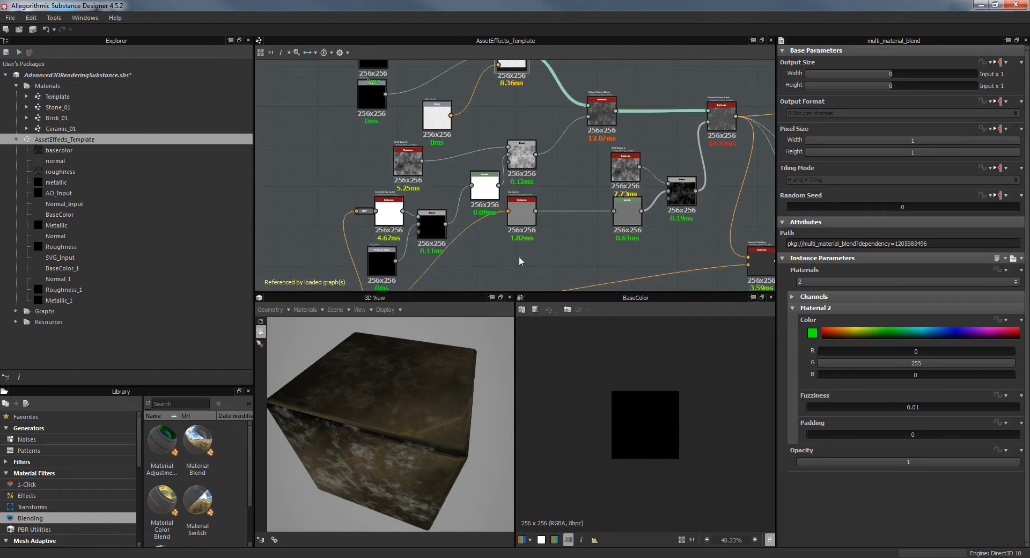
Collapse AssetEffects_Template in the package tree and open the ARC_Int_Pillar graph from the Graphs folder.
{"action": "left_click", "coordinate": [16, 139]}
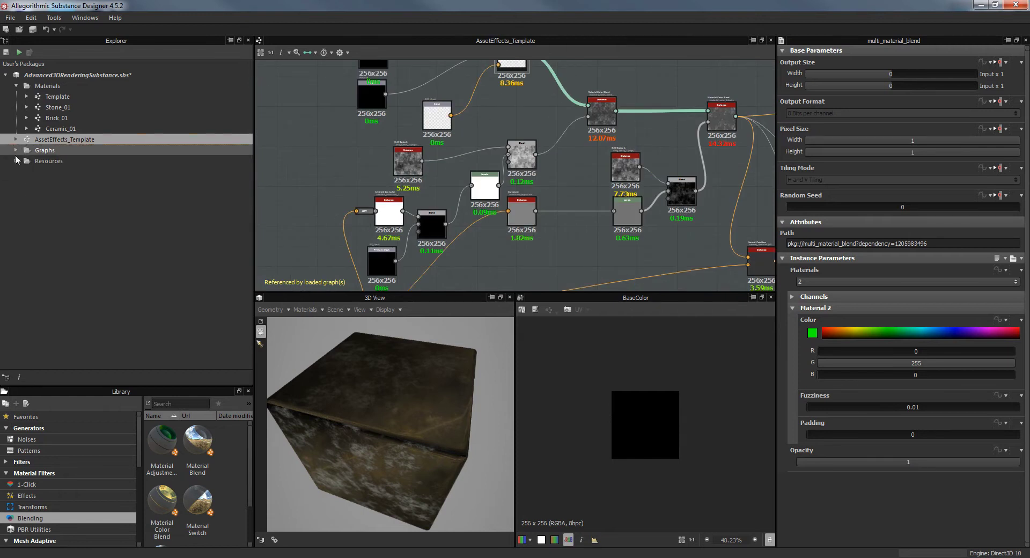
{"action": "left_click", "coordinate": [15, 151]}
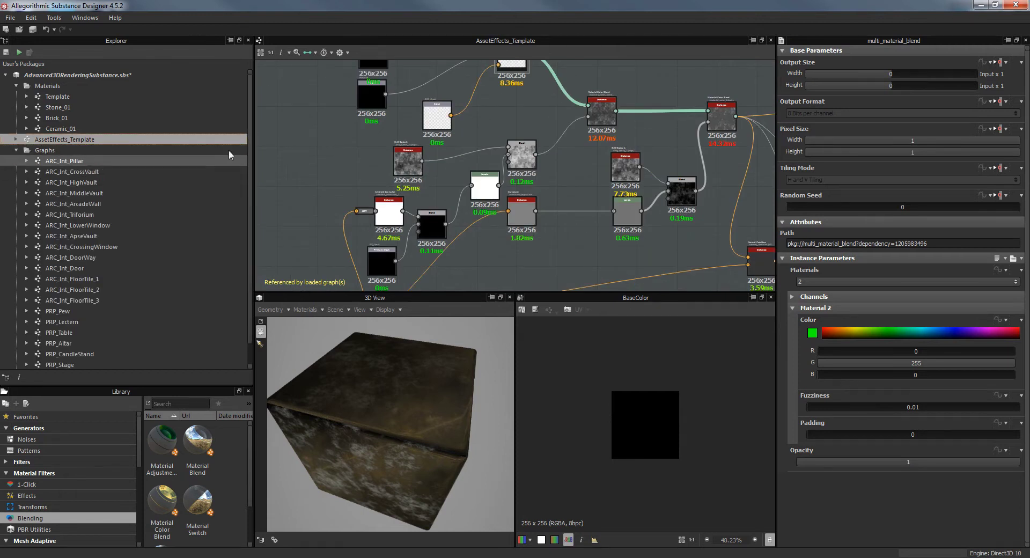
{"action": "double_click", "coordinate": [64, 161]}
Expand the ARC_Int_Pillar resource folder and browse the resources and graphs kept for the cathedral assets.
{"action": "scroll", "coordinate": [36, 346], "scroll_direction": "down", "scroll_amount": 5}
{"action": "left_click", "coordinate": [27, 247]}
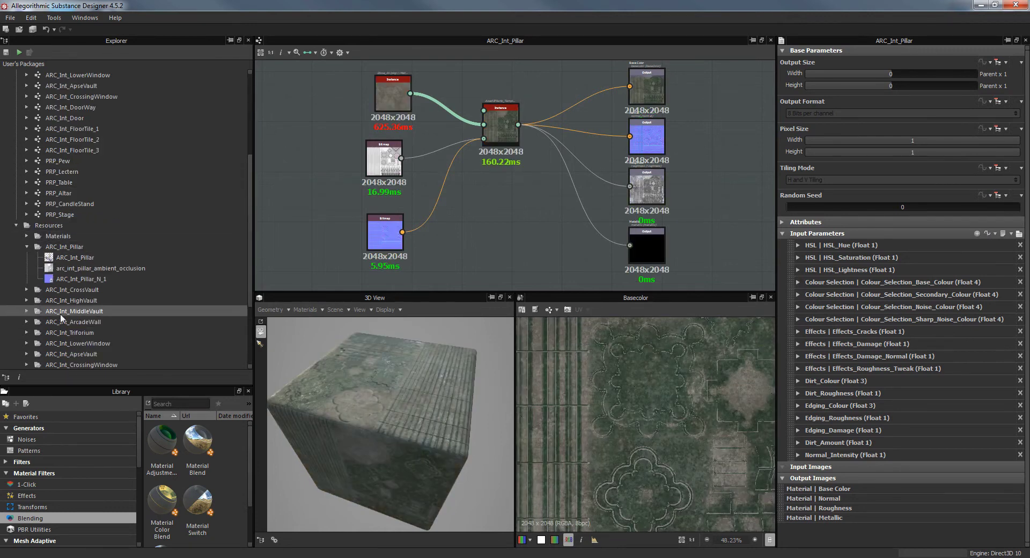
{"action": "scroll", "coordinate": [62, 292], "scroll_direction": "down", "scroll_amount": 2}
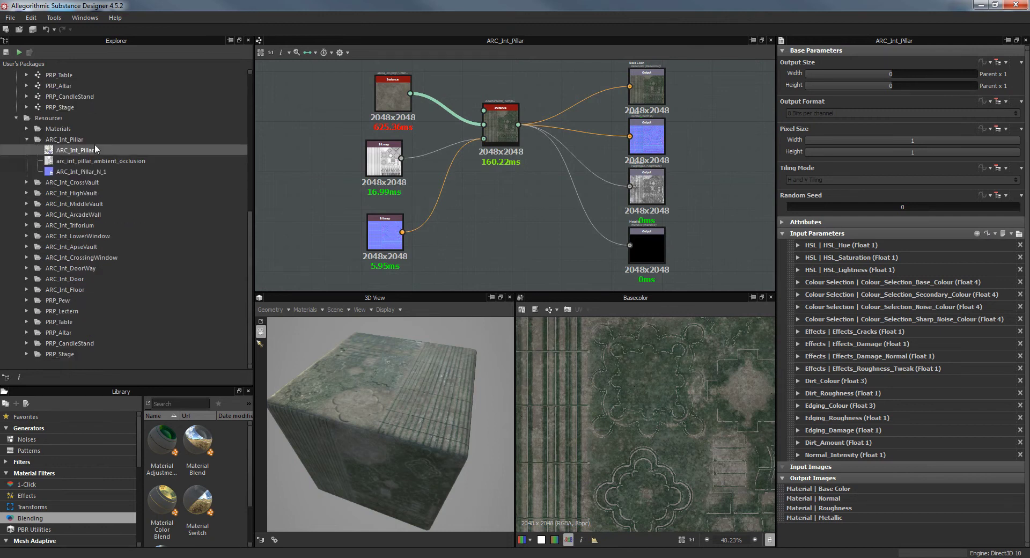
{"action": "scroll", "coordinate": [88, 356], "scroll_direction": "down", "scroll_amount": 3}
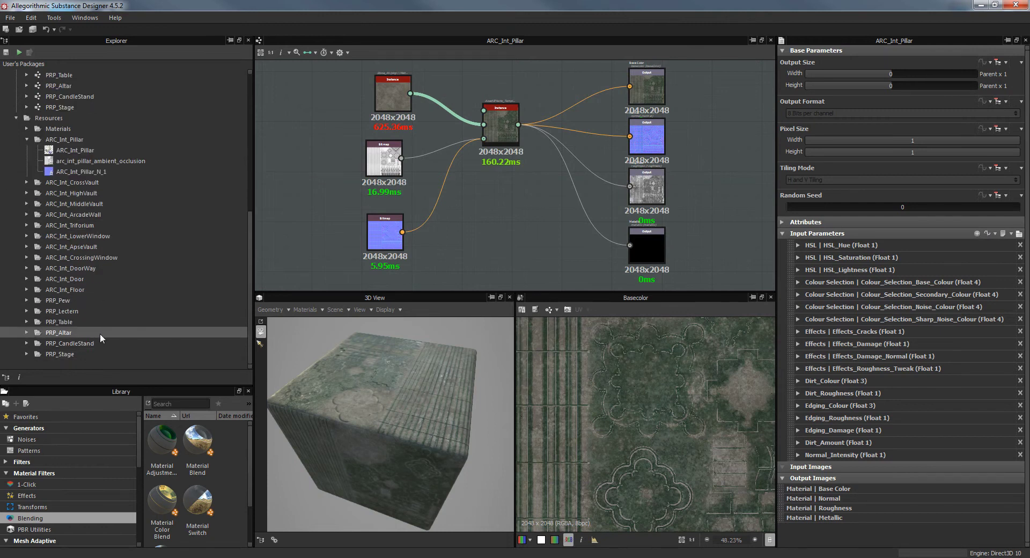
{"action": "scroll", "coordinate": [101, 301], "scroll_direction": "up", "scroll_amount": 3}
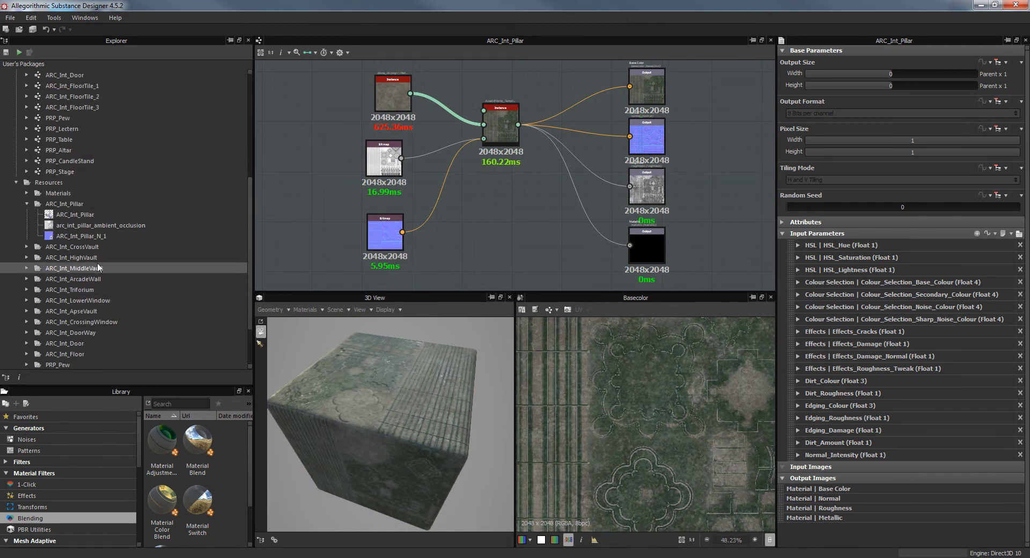
{"action": "scroll", "coordinate": [91, 289], "scroll_direction": "up", "scroll_amount": 9}
{"action": "scroll", "coordinate": [70, 324], "scroll_direction": "down", "scroll_amount": 3}
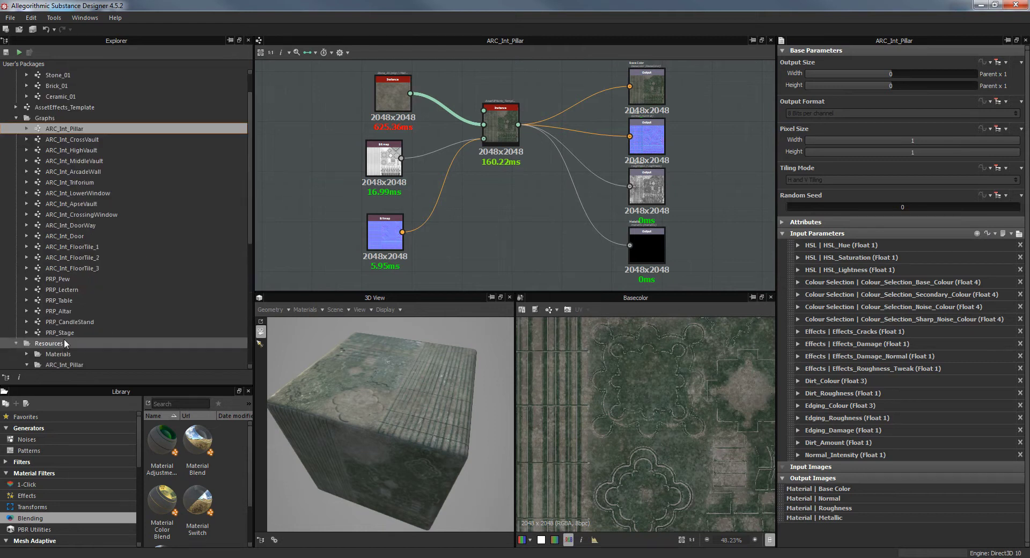
Load the ARC_Int_Pillar mesh into the 3D preview in place of the cube.
{"action": "double_click", "coordinate": [75, 314]}
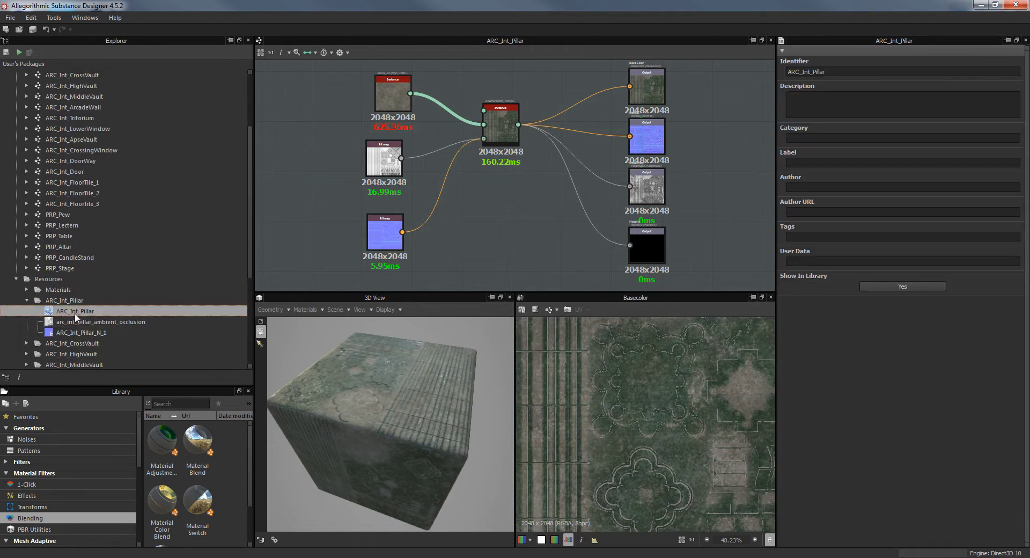
{"action": "left_click_drag", "start_coordinate": [327, 395], "coordinate": [349, 385]}
View the pillar's ambient occlusion bitmap from its node, with the whole map visible in the 2D preview.
{"action": "middle_click_drag", "start_coordinate": [360, 219], "coordinate": [332, 251]}
{"action": "left_click_drag", "start_coordinate": [313, 176], "coordinate": [374, 276]}
{"action": "middle_click_drag", "start_coordinate": [454, 255], "coordinate": [475, 227]}
{"action": "left_click", "coordinate": [377, 161]}
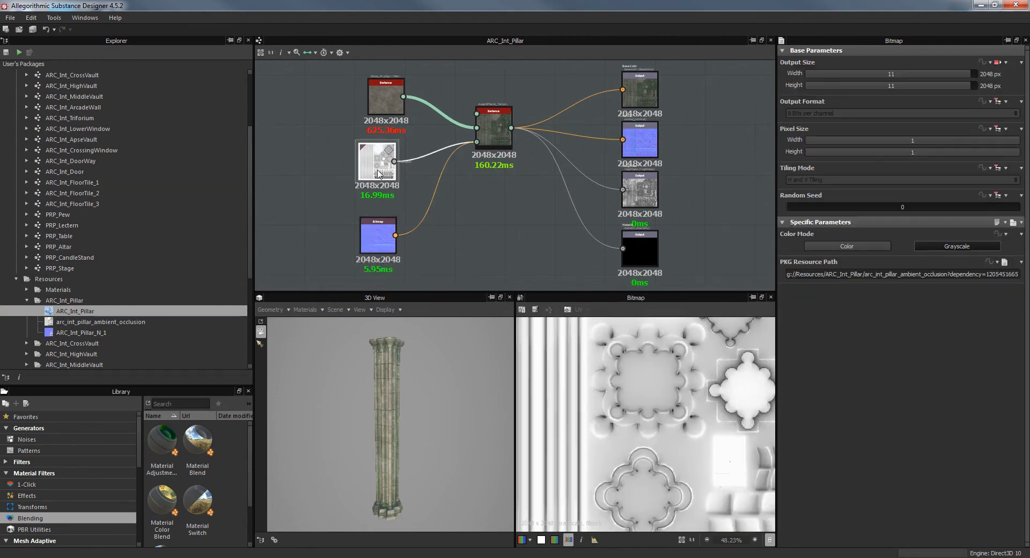
{"action": "scroll", "coordinate": [645, 419], "scroll_direction": "down", "scroll_amount": 5}
{"action": "scroll", "coordinate": [645, 418], "scroll_direction": "up", "scroll_amount": 2}
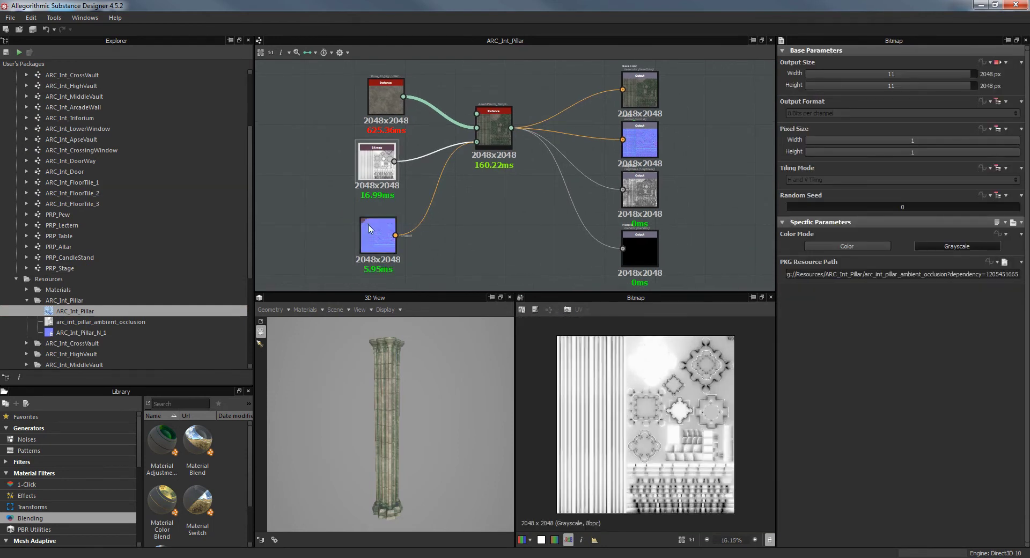
View the pillar's normal map bitmap and move its node up closer to the ambient occlusion bitmap.
{"action": "double_click", "coordinate": [378, 236]}
{"action": "left_click_drag", "start_coordinate": [378, 235], "coordinate": [374, 218]}
{"action": "left_click_drag", "start_coordinate": [298, 159], "coordinate": [376, 232]}
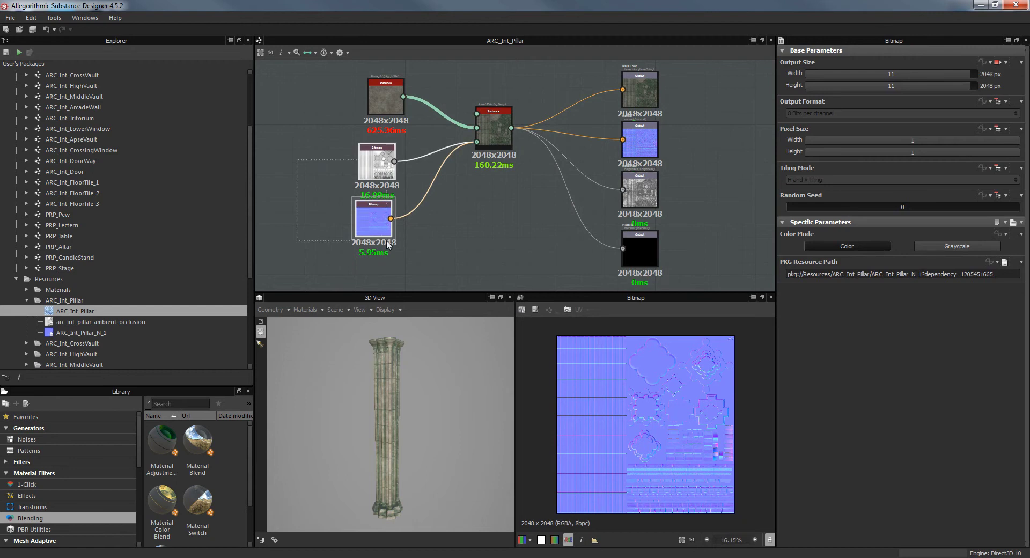
View the graph's base color, normal, roughness and metallic outputs and inspect the textured pillar in the 3D preview.
{"action": "left_click", "coordinate": [629, 95]}
{"action": "left_click", "coordinate": [648, 136]}
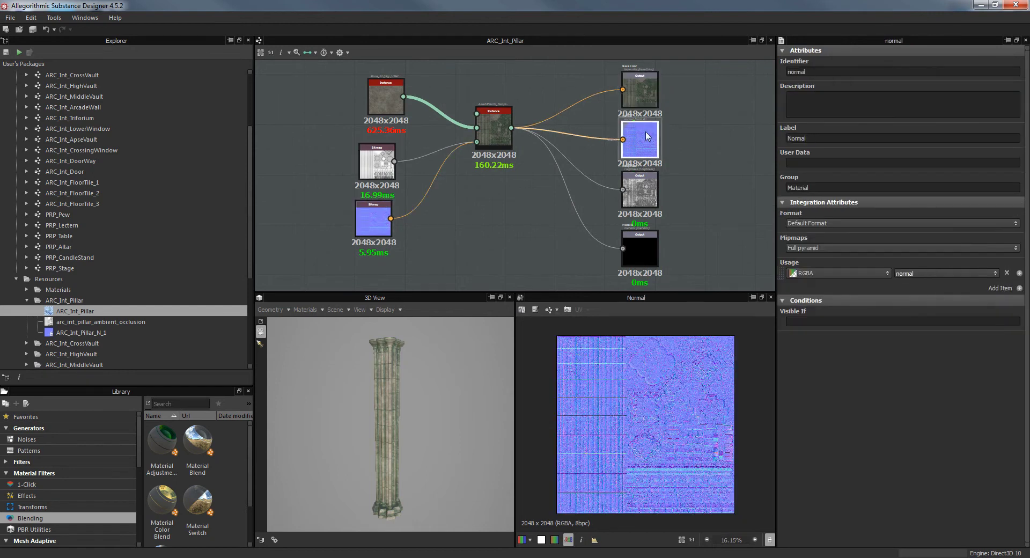
{"action": "left_click", "coordinate": [642, 182]}
{"action": "left_click", "coordinate": [645, 253]}
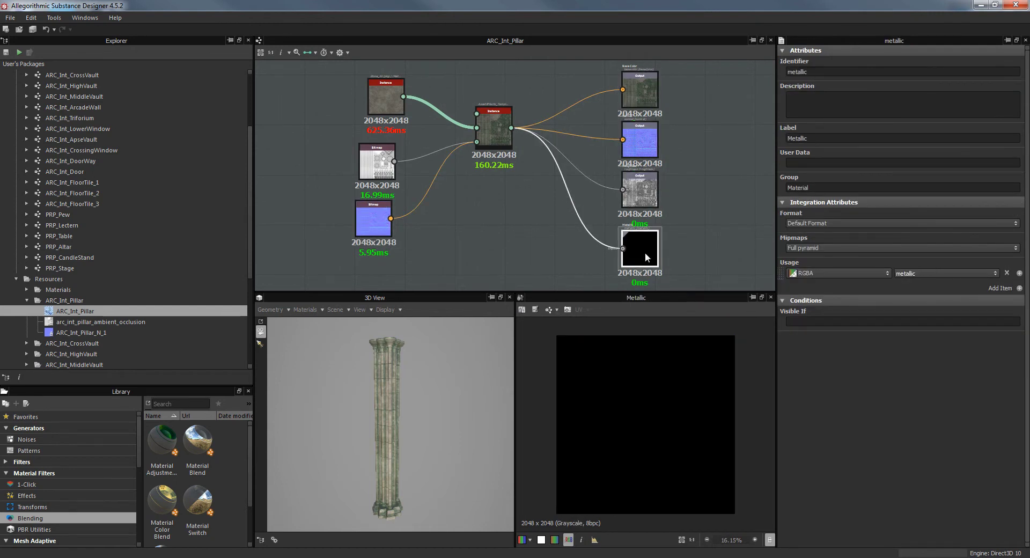
{"action": "left_click_drag", "start_coordinate": [397, 413], "coordinate": [405, 428]}
{"action": "right_click_drag", "start_coordinate": [405, 428], "coordinate": [396, 462]}
{"action": "left_click_drag", "start_coordinate": [395, 462], "coordinate": [405, 459]}
{"action": "middle_click_drag", "start_coordinate": [478, 136], "coordinate": [475, 155]}
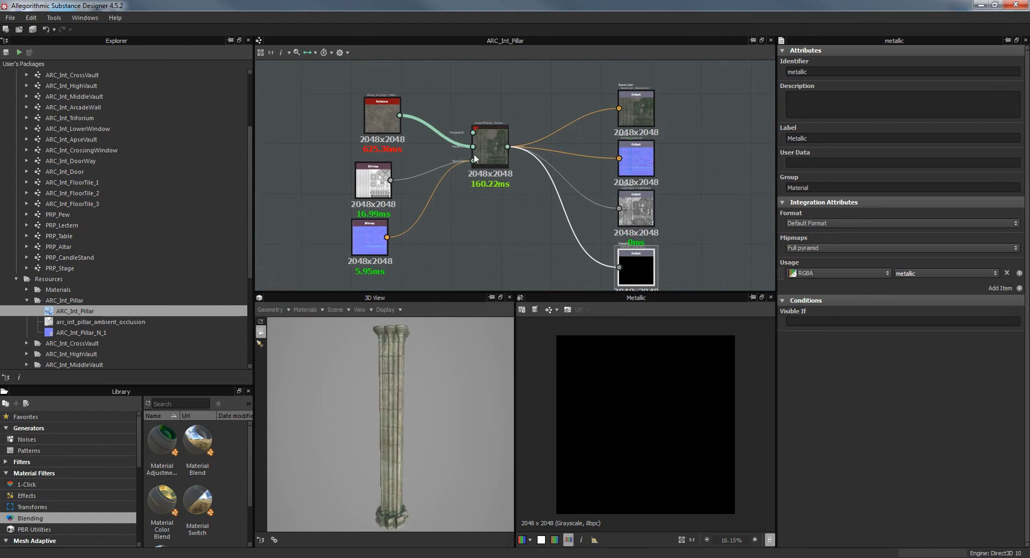
Review the AssetEffects_Template instance's parameters, preview the pillar graph's exposed input parameters as sliders and inspect the pillar's base.
{"action": "left_click", "coordinate": [496, 153]}
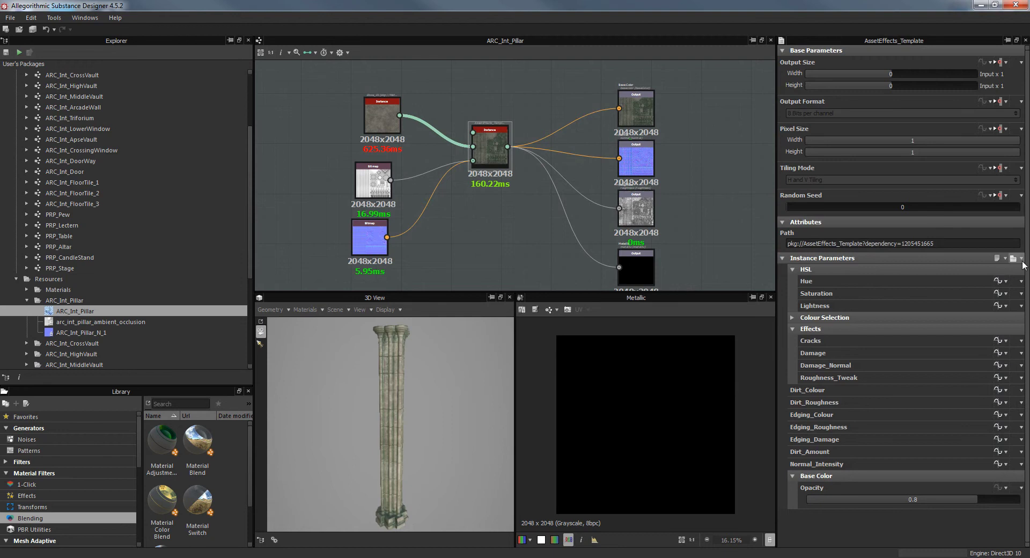
{"action": "double_click", "coordinate": [594, 244]}
{"action": "middle_click_drag", "start_coordinate": [594, 244], "coordinate": [515, 208]}
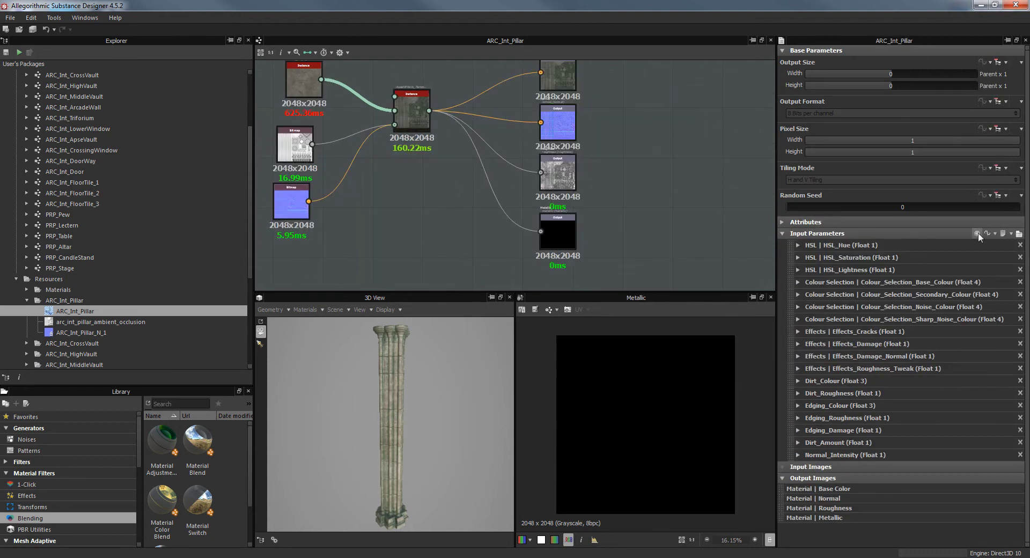
{"action": "left_click", "coordinate": [1019, 234]}
{"action": "scroll", "coordinate": [811, 397], "scroll_direction": "down", "scroll_amount": 4}
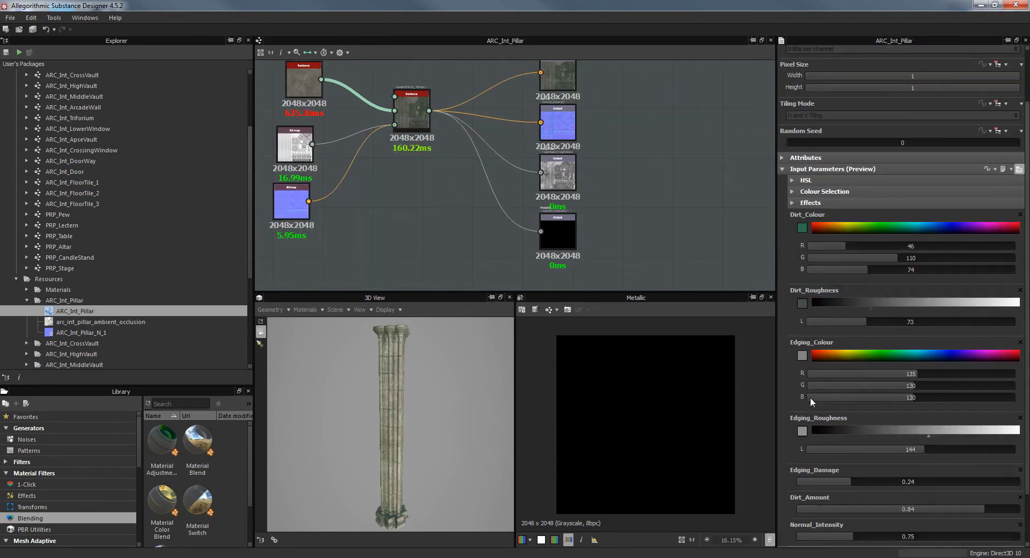
{"action": "middle_click_drag", "start_coordinate": [345, 218], "coordinate": [462, 233]}
{"action": "scroll", "coordinate": [412, 428], "scroll_direction": "up", "scroll_amount": 3}
{"action": "middle_click_drag", "start_coordinate": [400, 459], "coordinate": [396, 450]}
{"action": "left_click_drag", "start_coordinate": [396, 449], "coordinate": [467, 352]}
{"action": "scroll", "coordinate": [152, 290], "scroll_direction": "up", "scroll_amount": 3}
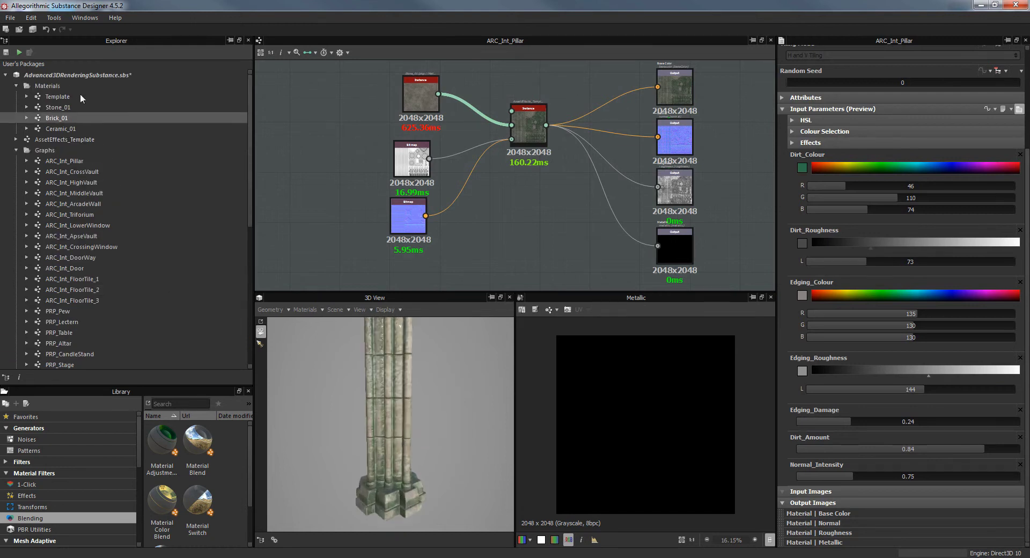
{"action": "middle_click_drag", "start_coordinate": [557, 205], "coordinate": [536, 201]}
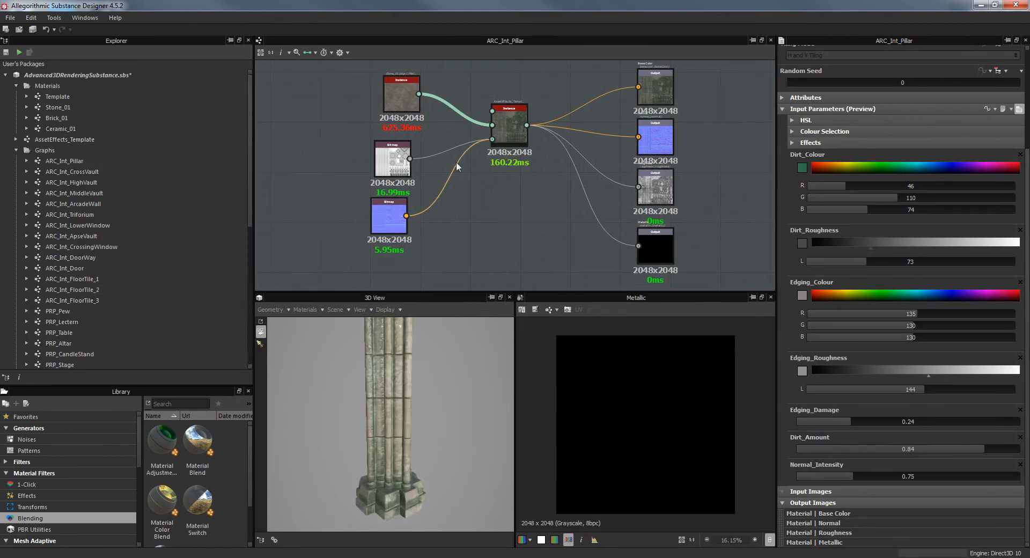
Check the pillar's bitmap nodes and its AssetEffects_Template instance, and bring back the preview of the graph's input parameters.
{"action": "left_click_drag", "start_coordinate": [349, 178], "coordinate": [400, 225]}
{"action": "left_click", "coordinate": [469, 237]}
{"action": "left_click_drag", "start_coordinate": [316, 143], "coordinate": [420, 222]}
{"action": "left_click", "coordinate": [470, 217]}
{"action": "left_click", "coordinate": [511, 124]}
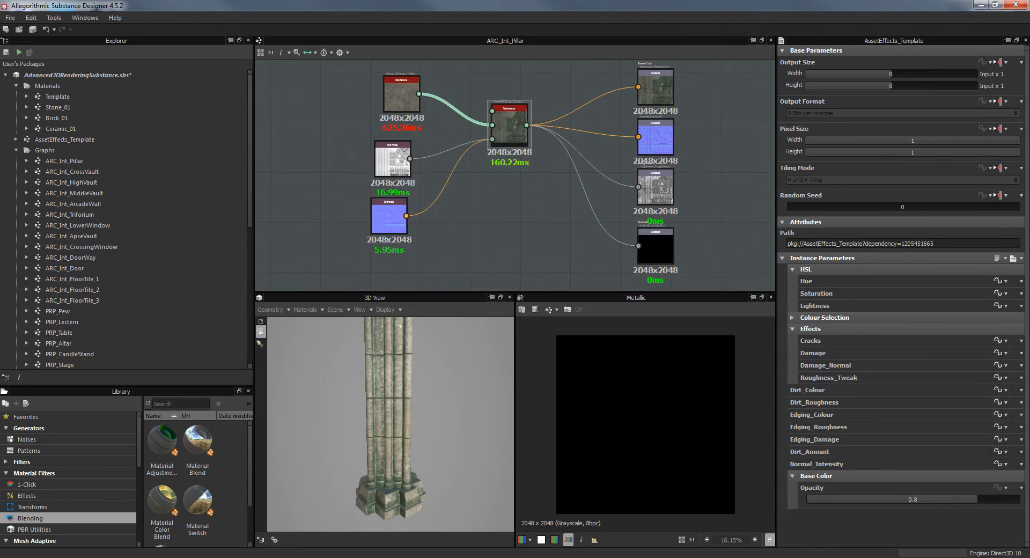
{"action": "left_click", "coordinate": [719, 215]}
{"action": "left_click", "coordinate": [1018, 233]}
Set Dirt_Amount to 1 in the input parameter preview and inspect the dirt on the pillar's base.
{"action": "middle_click_drag", "start_coordinate": [467, 232], "coordinate": [480, 255]}
{"action": "mouse_move", "coordinate": [396, 430]}
{"action": "left_mouse_down"}
{"action": "mouse_move", "coordinate": [372, 429]}
{"action": "mouse_move", "coordinate": [399, 421]}
{"action": "left_mouse_up"}
{"action": "middle_click_drag", "start_coordinate": [396, 418], "coordinate": [396, 446]}
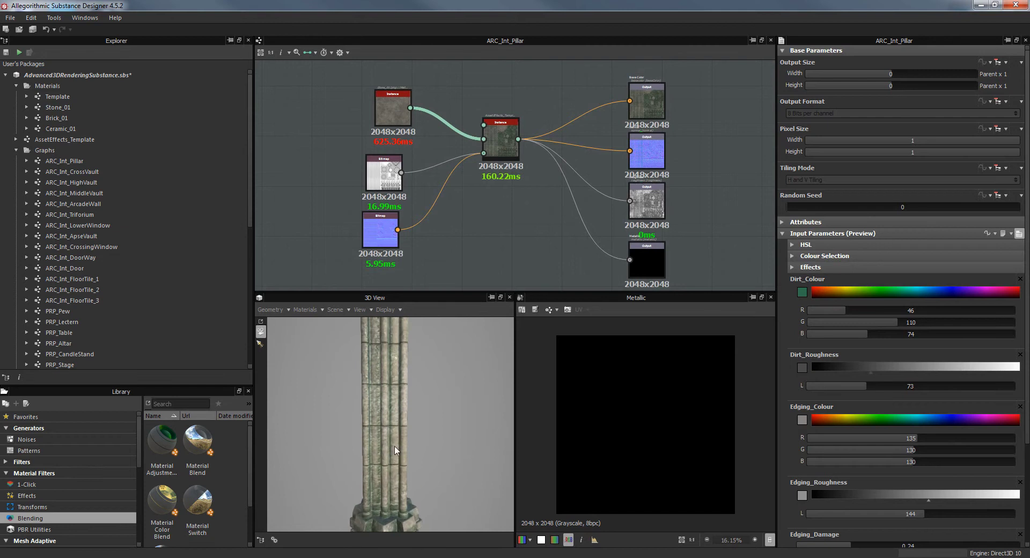
{"action": "left_click_drag", "start_coordinate": [406, 376], "coordinate": [359, 400]}
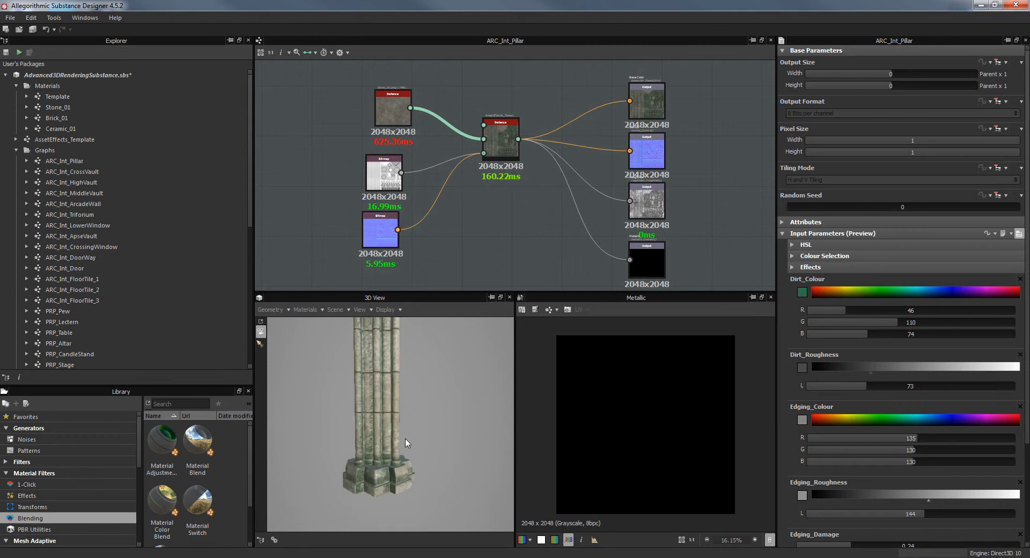
{"action": "left_click_drag", "start_coordinate": [442, 400], "coordinate": [354, 437]}
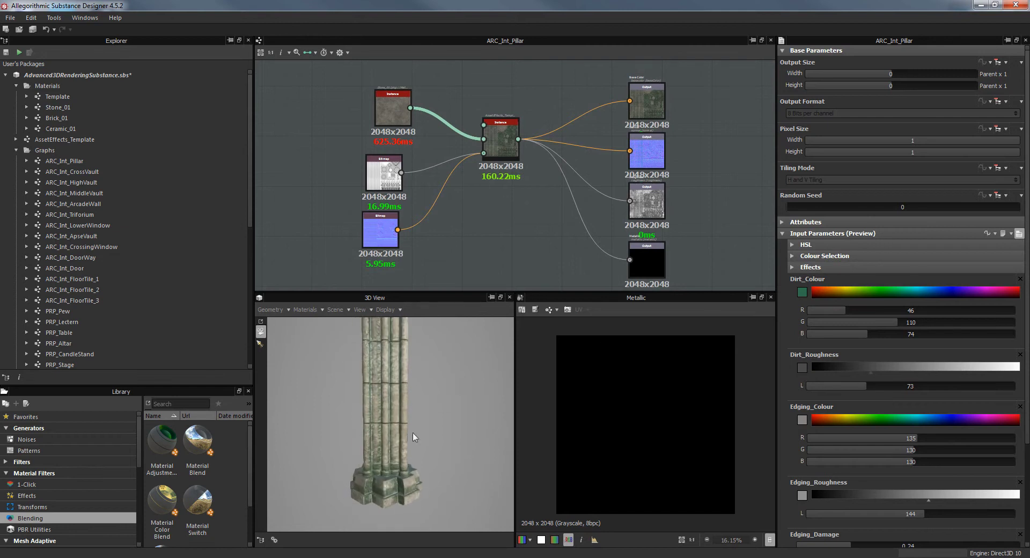
{"action": "scroll", "coordinate": [855, 439], "scroll_direction": "down", "scroll_amount": 3}
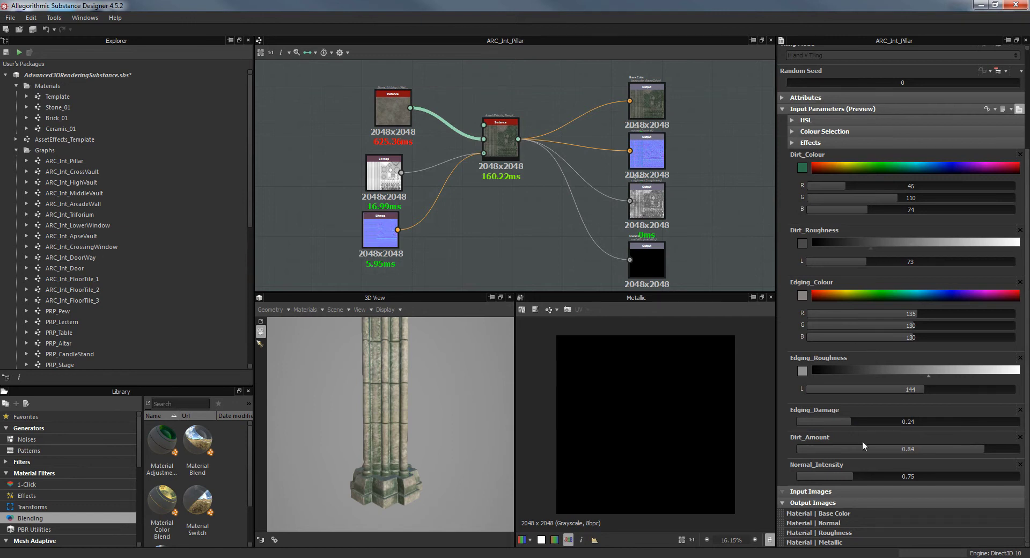
{"action": "left_click_drag", "start_coordinate": [1019, 454], "coordinate": [1027, 454]}
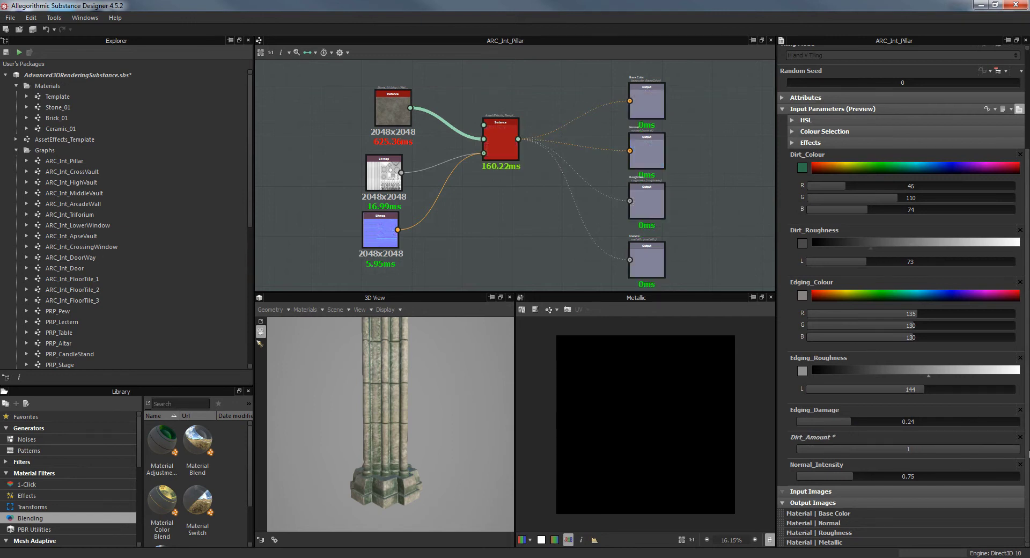
{"action": "left_click_drag", "start_coordinate": [398, 472], "coordinate": [411, 409]}
{"action": "left_click_drag", "start_coordinate": [398, 492], "coordinate": [404, 423]}
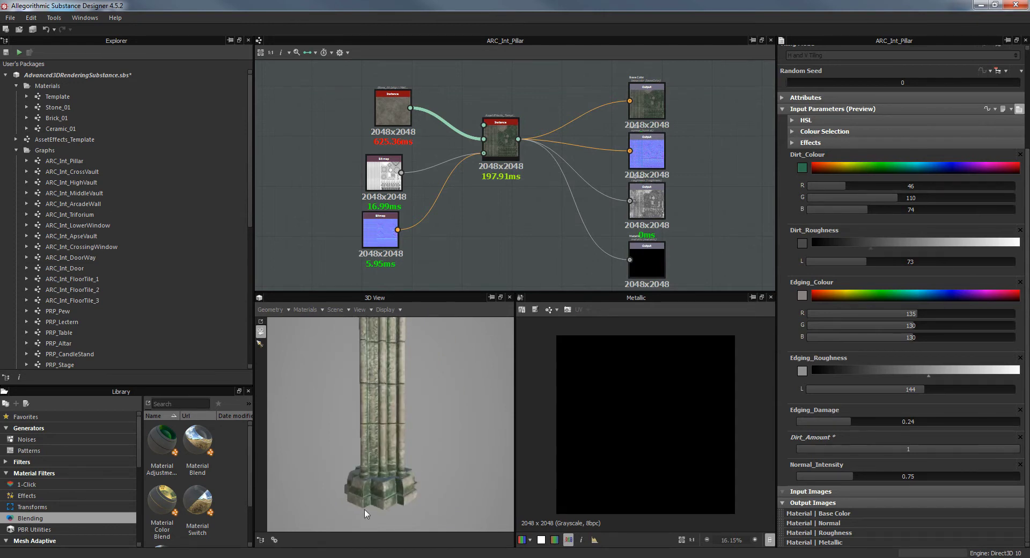
Compare the pillar with Dirt_Amount at 0 and set Dirt_Amount to 0.73.
{"action": "left_click", "coordinate": [807, 449]}
{"action": "left_click_drag", "start_coordinate": [375, 450], "coordinate": [408, 389]}
{"action": "middle_click_drag", "start_coordinate": [408, 390], "coordinate": [409, 459]}
{"action": "middle_click_drag", "start_coordinate": [406, 421], "coordinate": [411, 543]}
{"action": "left_click_drag", "start_coordinate": [421, 427], "coordinate": [389, 428]}
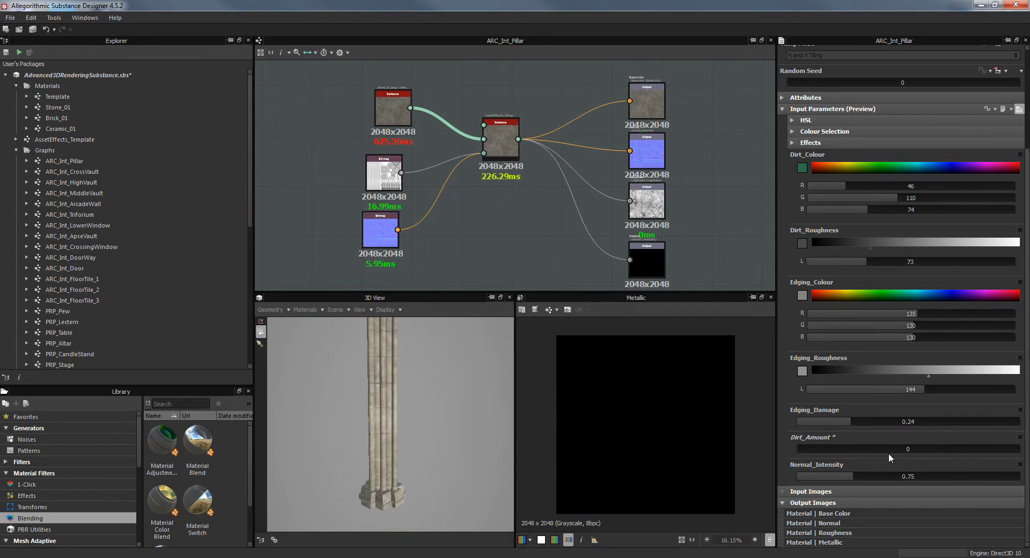
{"action": "left_click", "coordinate": [960, 448]}
{"action": "left_click_drag", "start_coordinate": [345, 427], "coordinate": [427, 432]}
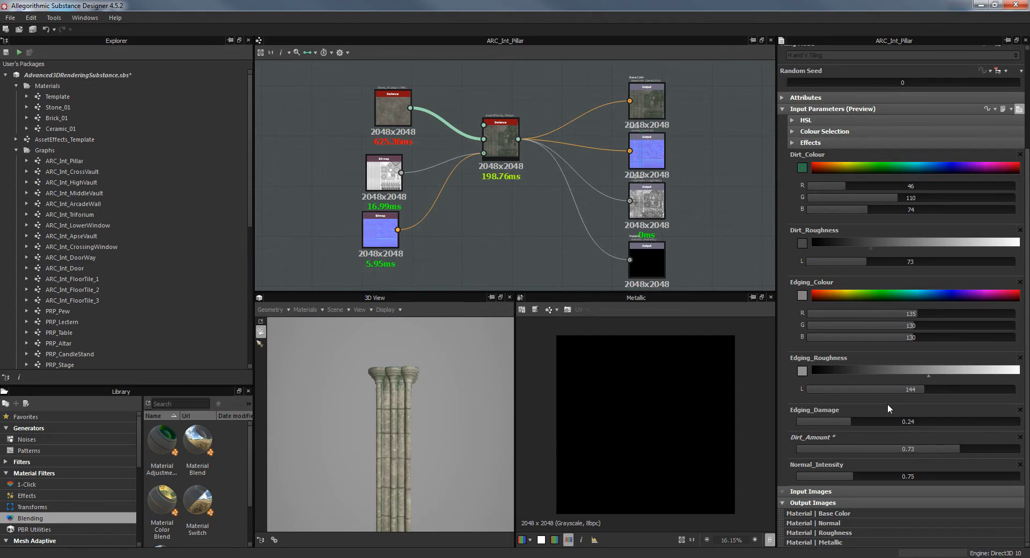
Enlarge the Library and browse the Mesh Adaptive mask generators down to Mask Builder and Surface Brush.
{"action": "left_click_drag", "start_coordinate": [229, 383], "coordinate": [215, 290]}
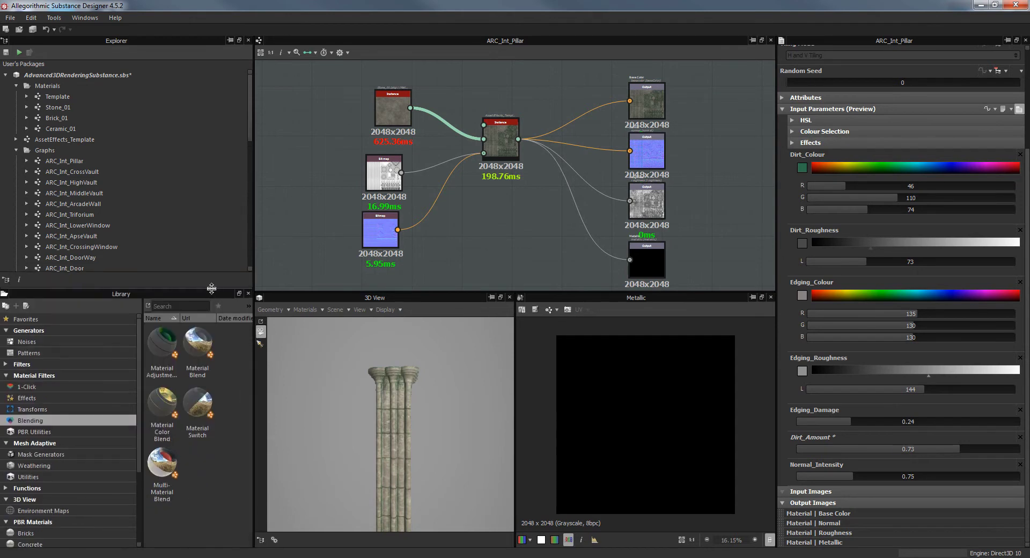
{"action": "left_click", "coordinate": [48, 454]}
{"action": "scroll", "coordinate": [187, 441], "scroll_direction": "down", "scroll_amount": 5}
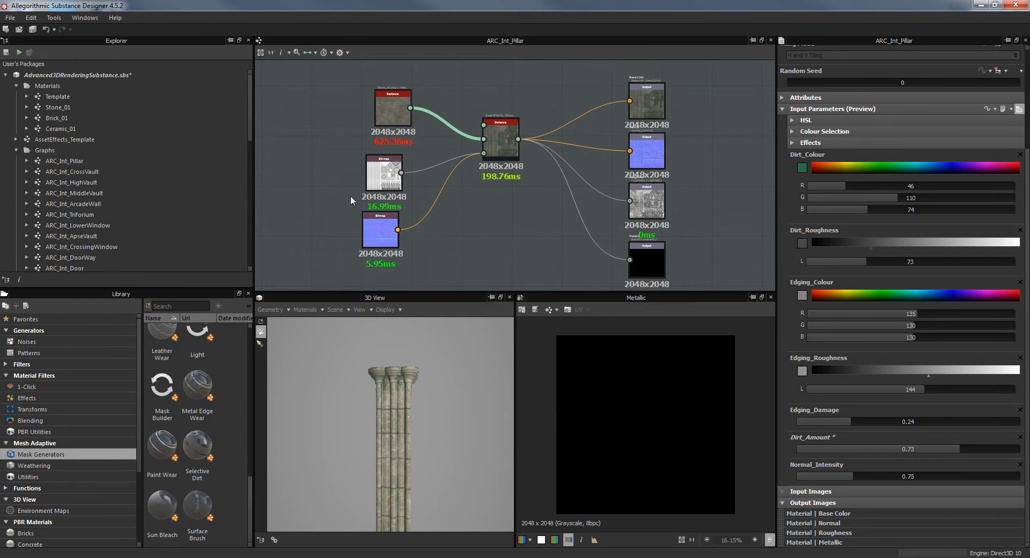
Inspect the whole pillar in the 3D preview and show the parameters of its AssetEffects_Template instance.
{"action": "scroll", "coordinate": [404, 450], "scroll_direction": "down", "scroll_amount": 1}
{"action": "middle_click_drag", "start_coordinate": [402, 449], "coordinate": [369, 401]}
{"action": "scroll", "coordinate": [383, 463], "scroll_direction": "down", "scroll_amount": 2}
{"action": "left_click_drag", "start_coordinate": [384, 466], "coordinate": [320, 456]}
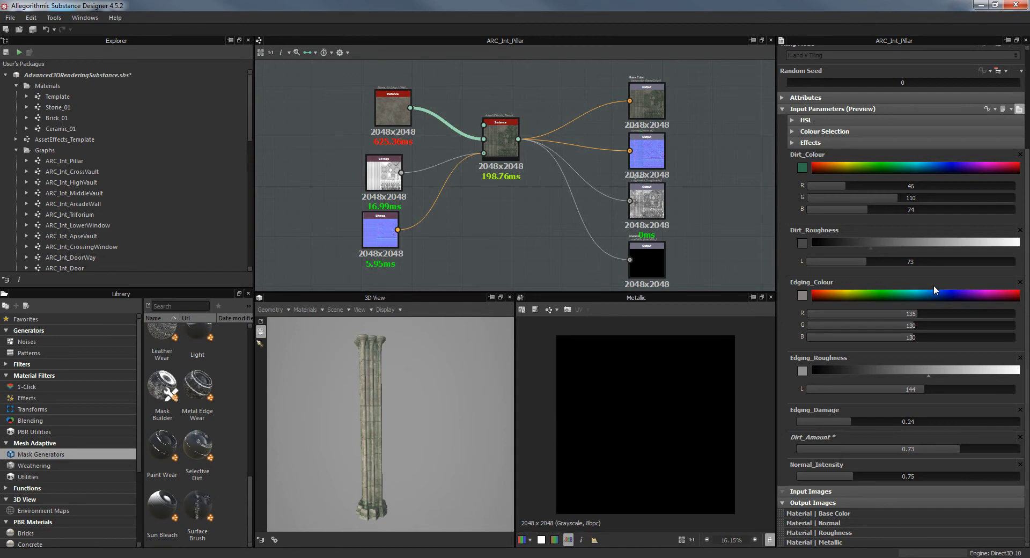
{"action": "middle_click_drag", "start_coordinate": [494, 227], "coordinate": [483, 230]}
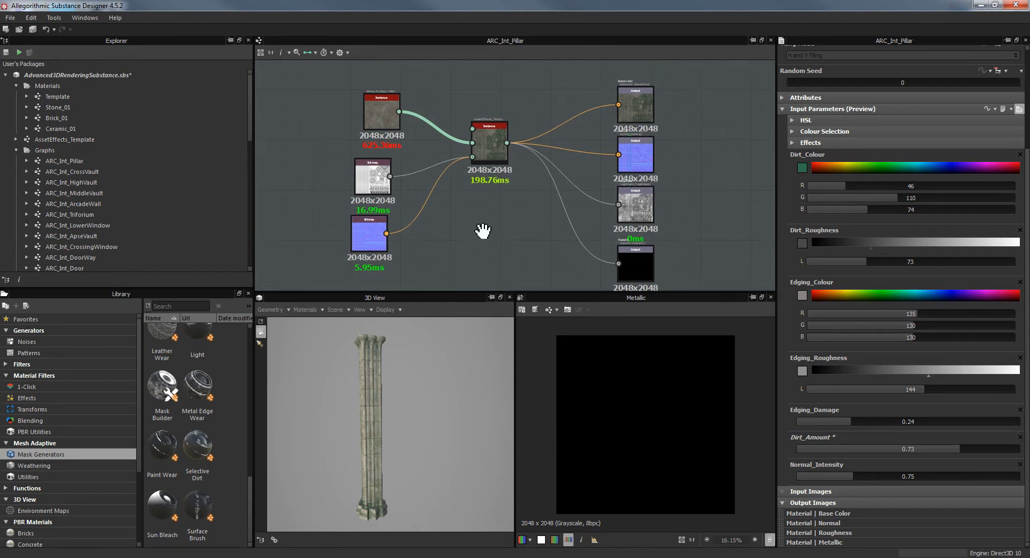
{"action": "left_click", "coordinate": [491, 150]}
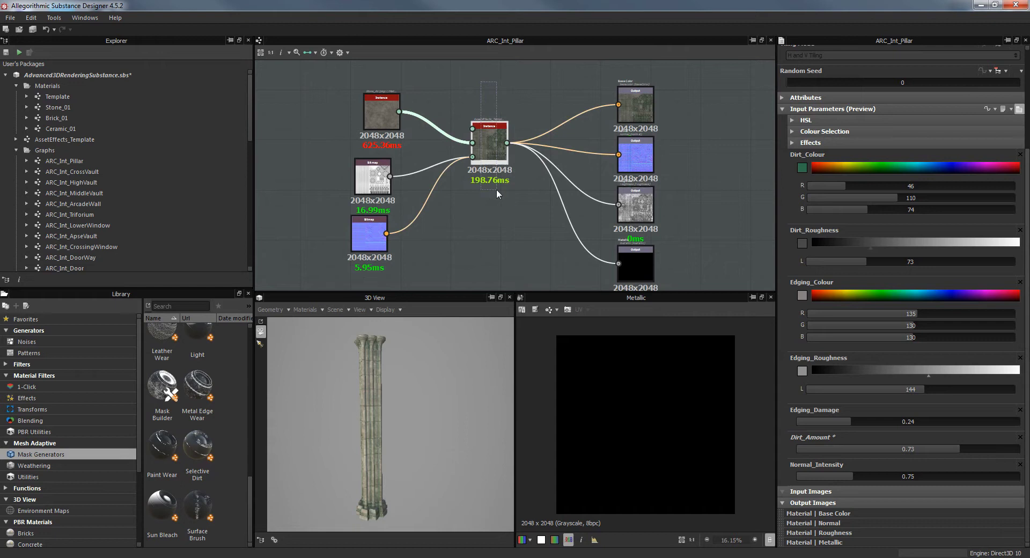
{"action": "middle_click_drag", "start_coordinate": [510, 251], "coordinate": [534, 258]}
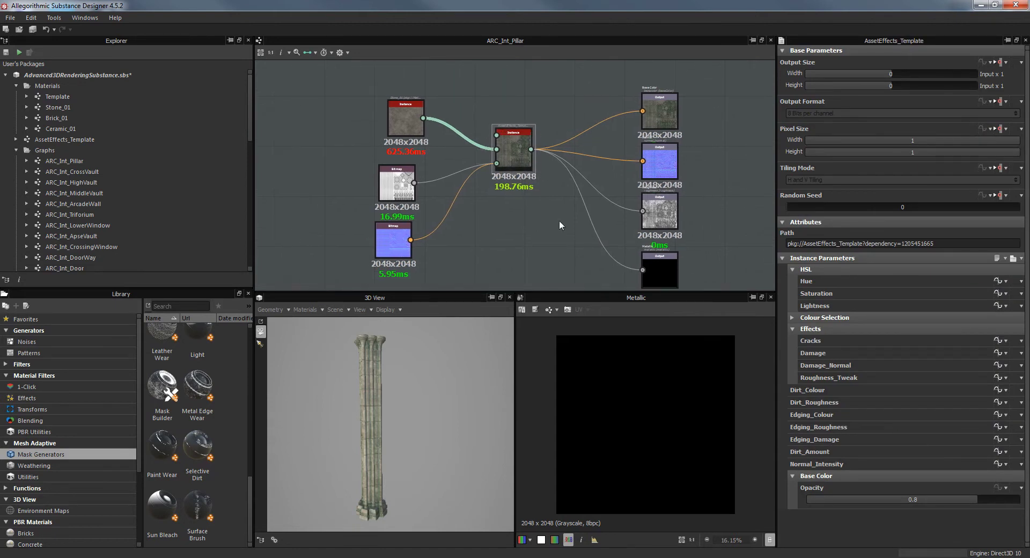
Open the AssetEffects_Template graph and frame its effect nodes and outputs.
{"action": "double_click", "coordinate": [90, 141]}
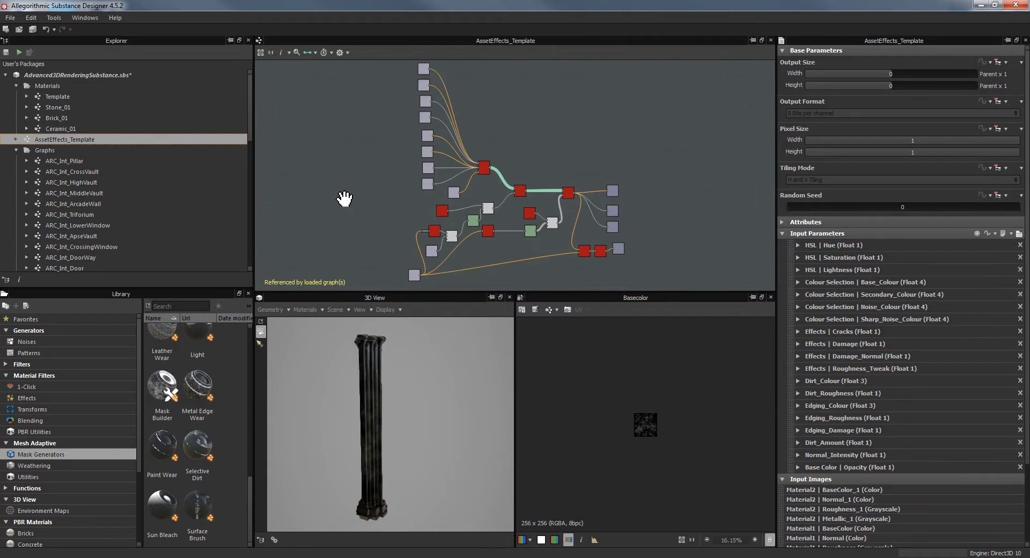
{"action": "scroll", "coordinate": [393, 154], "scroll_direction": "up", "scroll_amount": 2}
{"action": "middle_click_drag", "start_coordinate": [528, 148], "coordinate": [468, 203]}
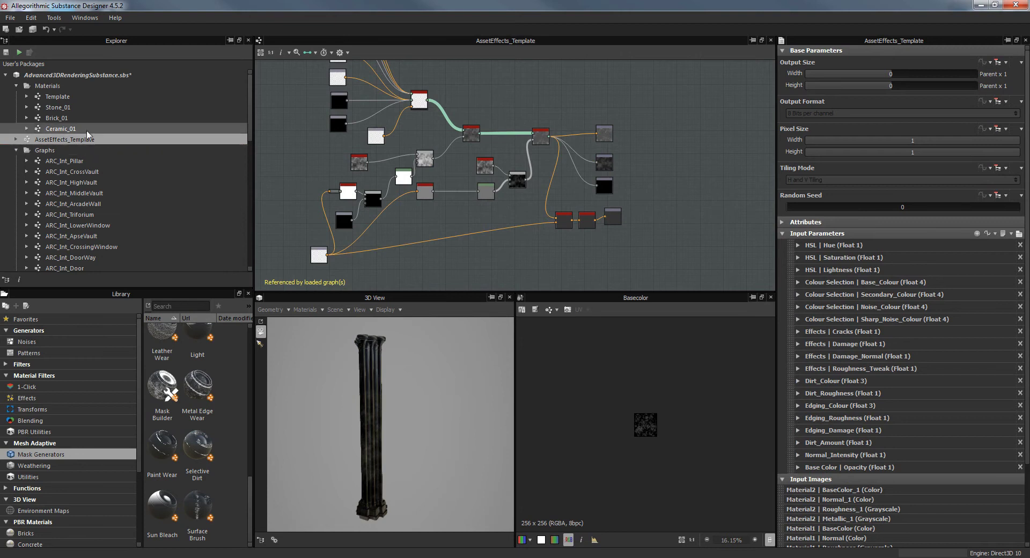
Examine the list of asset graphs and resources in the package alongside the AssetEffects_Template nodes they share.
{"action": "scroll", "coordinate": [89, 246], "scroll_direction": "down", "scroll_amount": 3}
{"action": "scroll", "coordinate": [70, 237], "scroll_direction": "down", "scroll_amount": 1}
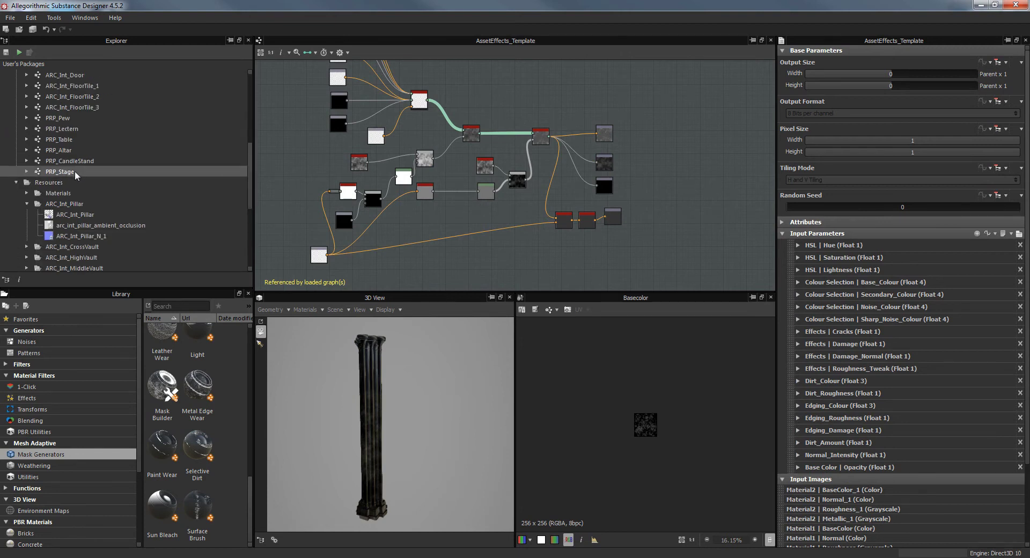
{"action": "scroll", "coordinate": [73, 161], "scroll_direction": "up", "scroll_amount": 3}
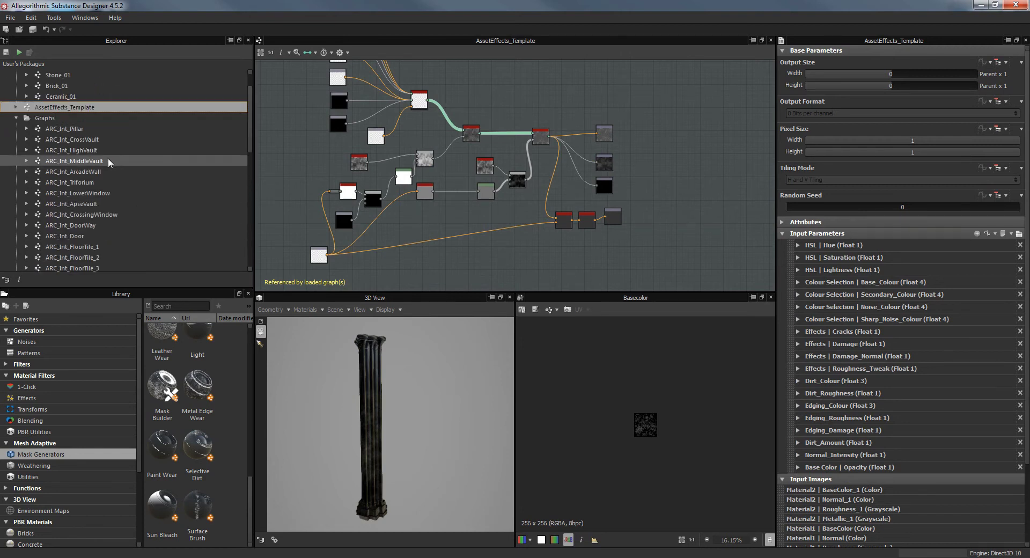
{"action": "mouse_move", "coordinate": [247, 92]}
{"action": "left_mouse_down"}
{"action": "mouse_move", "coordinate": [248, 129]}
{"action": "mouse_move", "coordinate": [252, 105]}
{"action": "left_mouse_up"}
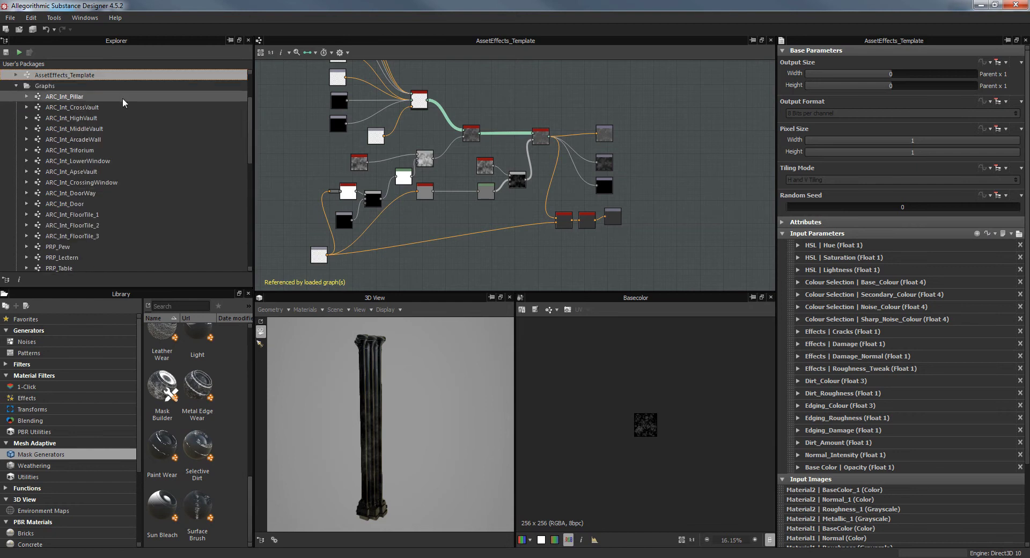
{"action": "middle_click_drag", "start_coordinate": [422, 155], "coordinate": [404, 161]}
{"action": "scroll", "coordinate": [421, 169], "scroll_direction": "up", "scroll_amount": 3}
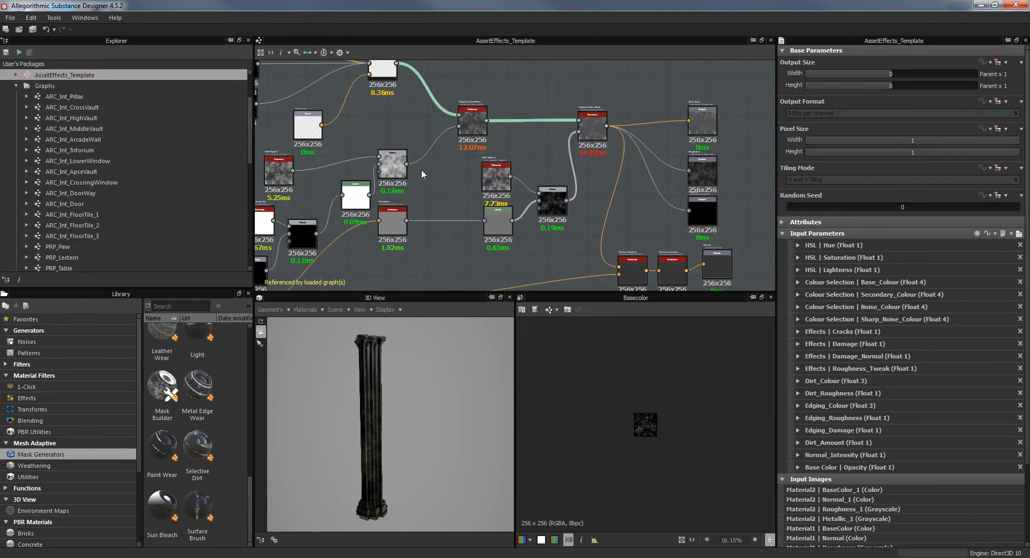
{"action": "mouse_move", "coordinate": [248, 130]}
{"action": "left_mouse_down"}
{"action": "mouse_move", "coordinate": [251, 143]}
{"action": "mouse_move", "coordinate": [247, 131]}
{"action": "left_mouse_up"}
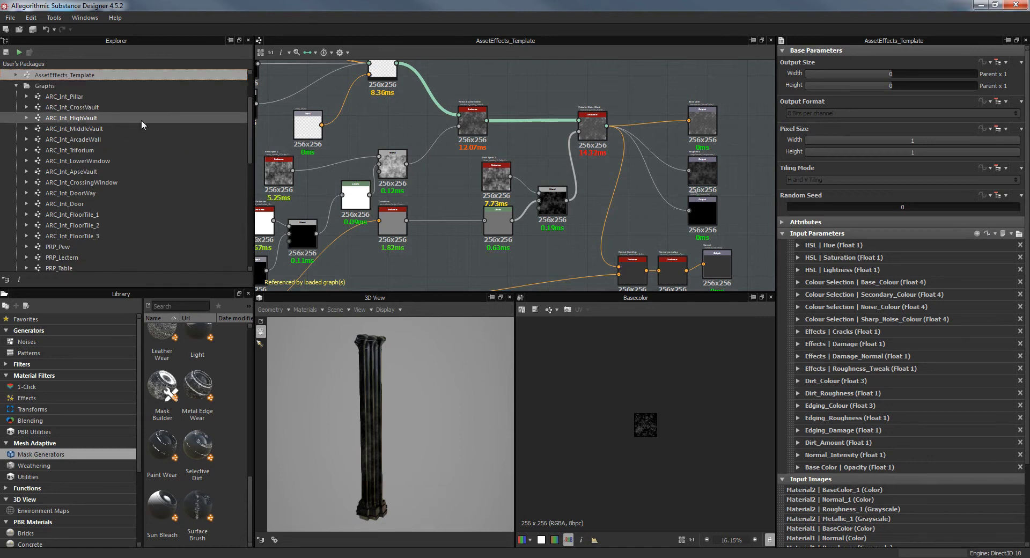
{"action": "mouse_move", "coordinate": [249, 120]}
{"action": "left_mouse_down"}
{"action": "mouse_move", "coordinate": [250, 136]}
{"action": "mouse_move", "coordinate": [251, 120]}
{"action": "left_mouse_up"}
{"action": "middle_click_drag", "start_coordinate": [463, 147], "coordinate": [464, 148]}
{"action": "scroll", "coordinate": [432, 163], "scroll_direction": "down", "scroll_amount": 3}
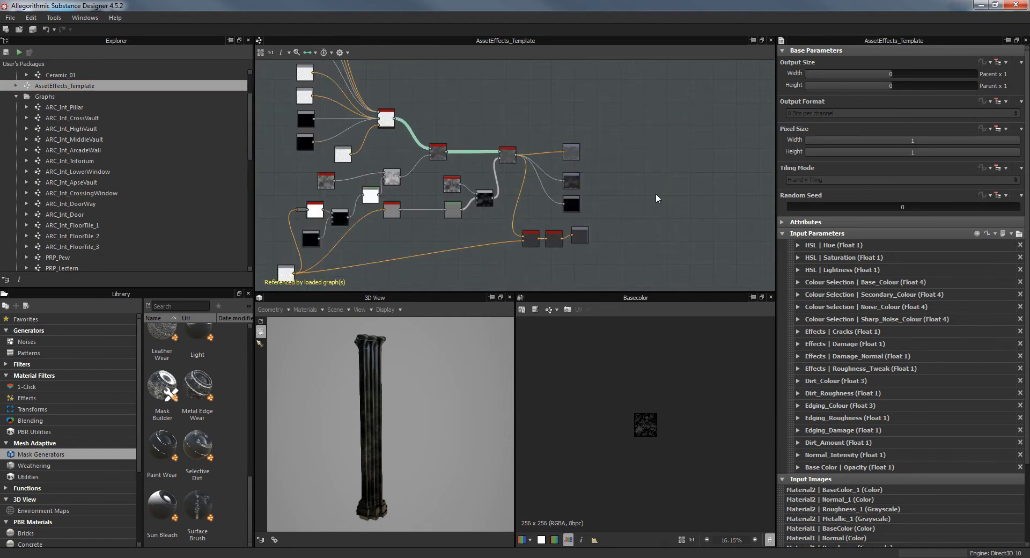
Move the template graph's four output nodes slightly farther from the nodes feeding them and view the pillar from other angles.
{"action": "mouse_move", "coordinate": [593, 141]}
{"action": "left_mouse_down"}
{"action": "mouse_move", "coordinate": [575, 131]}
{"action": "mouse_move", "coordinate": [591, 151]}
{"action": "left_mouse_up"}
{"action": "left_click", "coordinate": [629, 164]}
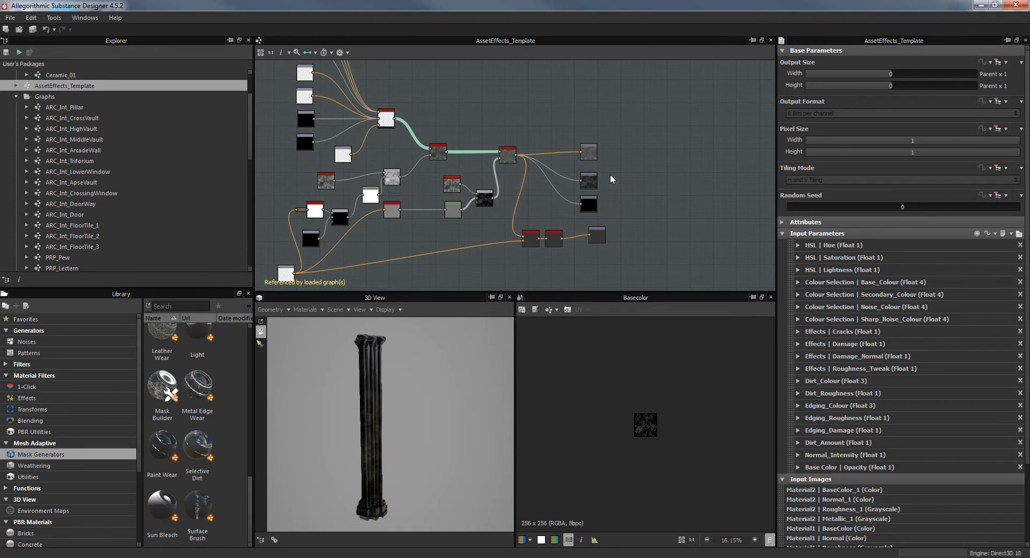
{"action": "left_click_drag", "start_coordinate": [449, 395], "coordinate": [368, 410]}
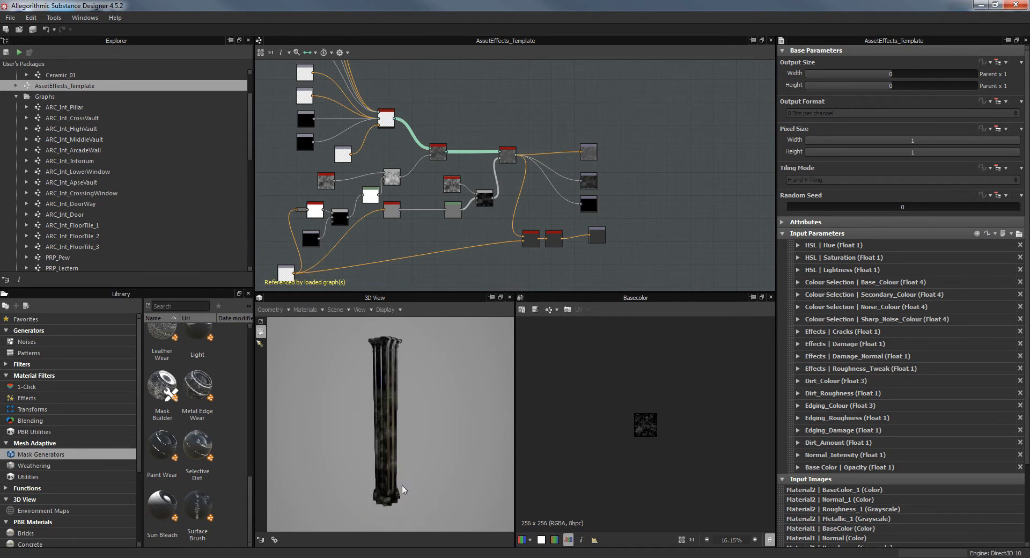
{"action": "scroll", "coordinate": [107, 132], "scroll_direction": "down", "scroll_amount": 3}
{"action": "middle_click_drag", "start_coordinate": [589, 161], "coordinate": [589, 137]}
{"action": "left_click_drag", "start_coordinate": [403, 410], "coordinate": [460, 440]}
Open the PRP_Pew graph and locate the PRP_Pew folder in the package's resources.
{"action": "left_click", "coordinate": [69, 168]}
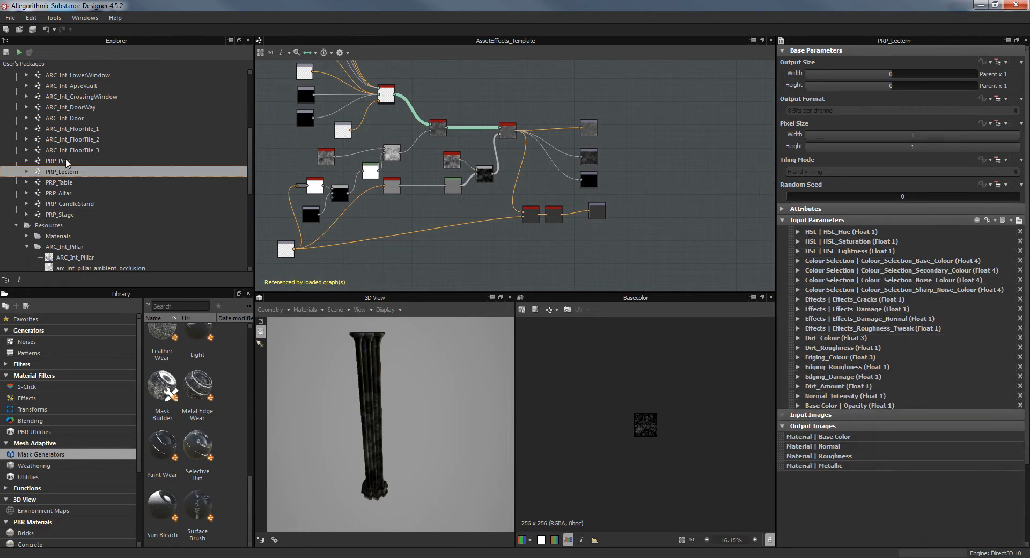
{"action": "double_click", "coordinate": [65, 161]}
{"action": "scroll", "coordinate": [85, 233], "scroll_direction": "down", "scroll_amount": 5}
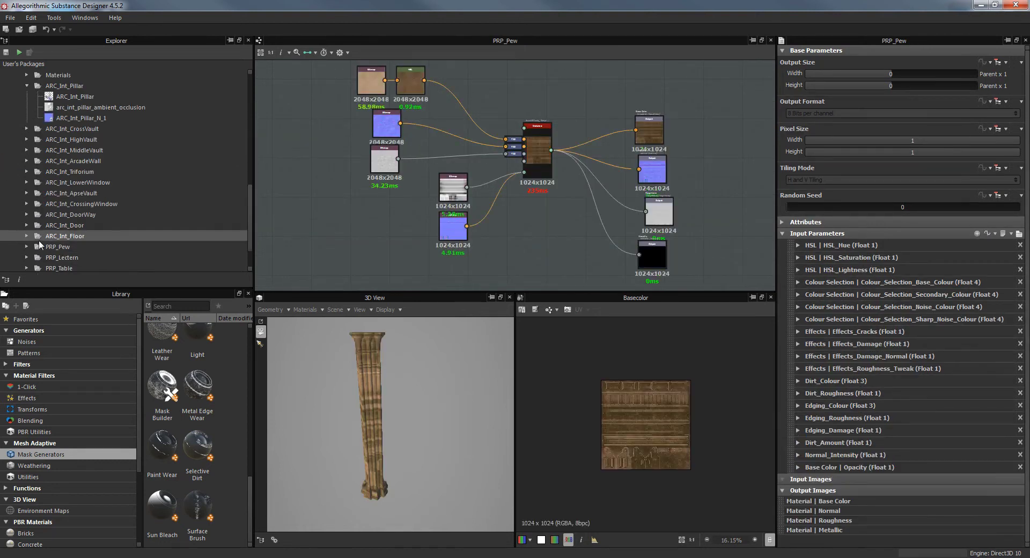
Load the PRP_Pew mesh from the PRP_Pew resources folder into the 3D view.
{"action": "left_click", "coordinate": [40, 246]}
{"action": "left_click", "coordinate": [26, 247]}
{"action": "left_click", "coordinate": [69, 258]}
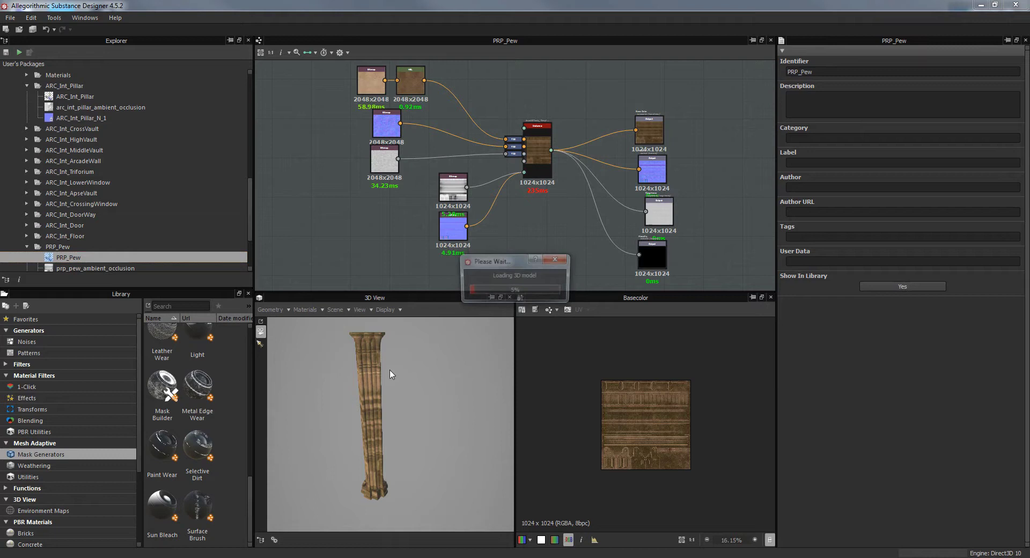
{"action": "left_click_drag", "start_coordinate": [432, 416], "coordinate": [413, 432]}
Show the HSL node's texture and parameters in the PRP_Pew graph, then return to the top of the package contents.
{"action": "left_click_drag", "start_coordinate": [315, 63], "coordinate": [407, 162]}
{"action": "left_click", "coordinate": [407, 162]}
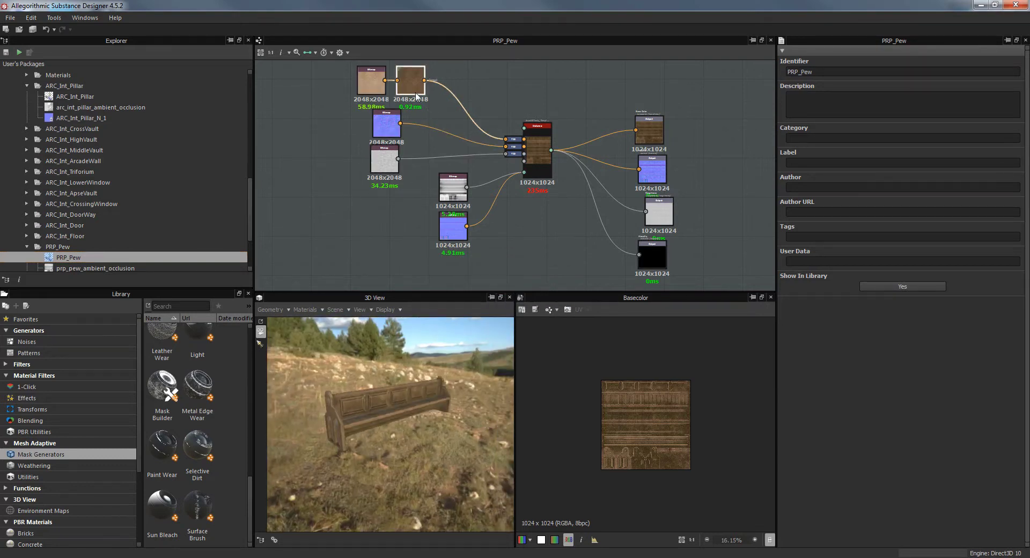
{"action": "left_click", "coordinate": [417, 96]}
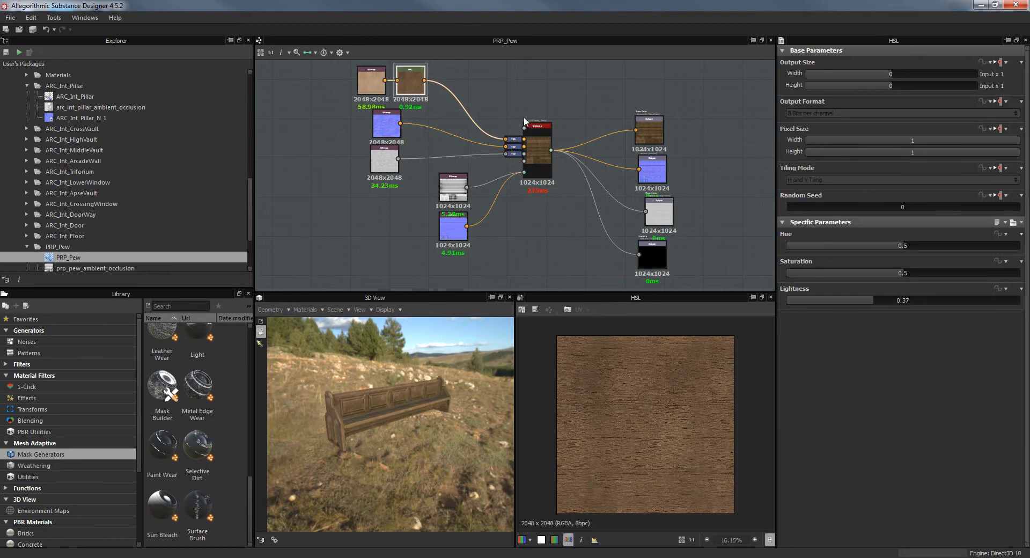
{"action": "scroll", "coordinate": [38, 148], "scroll_direction": "up", "scroll_amount": 6}
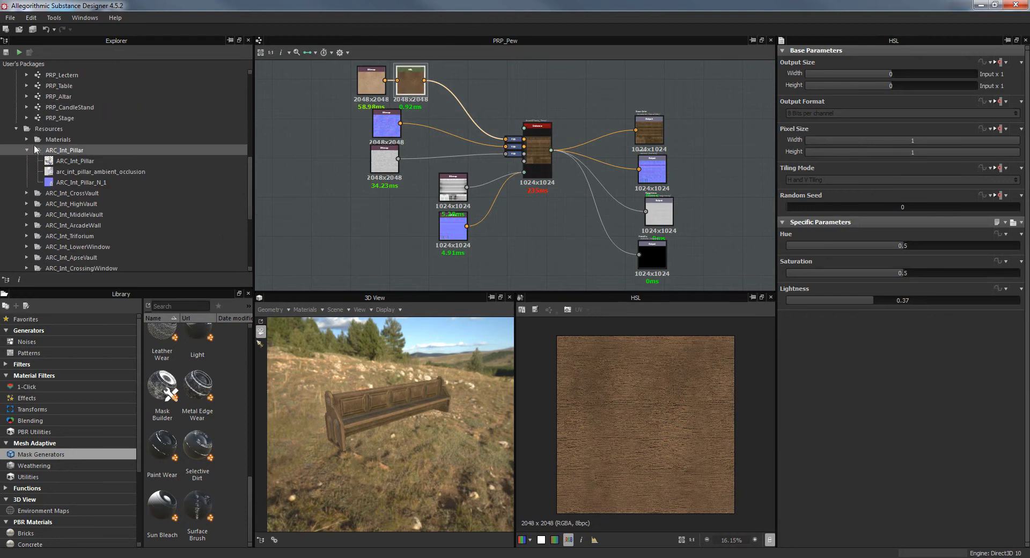
{"action": "scroll", "coordinate": [94, 205], "scroll_direction": "up", "scroll_amount": 4}
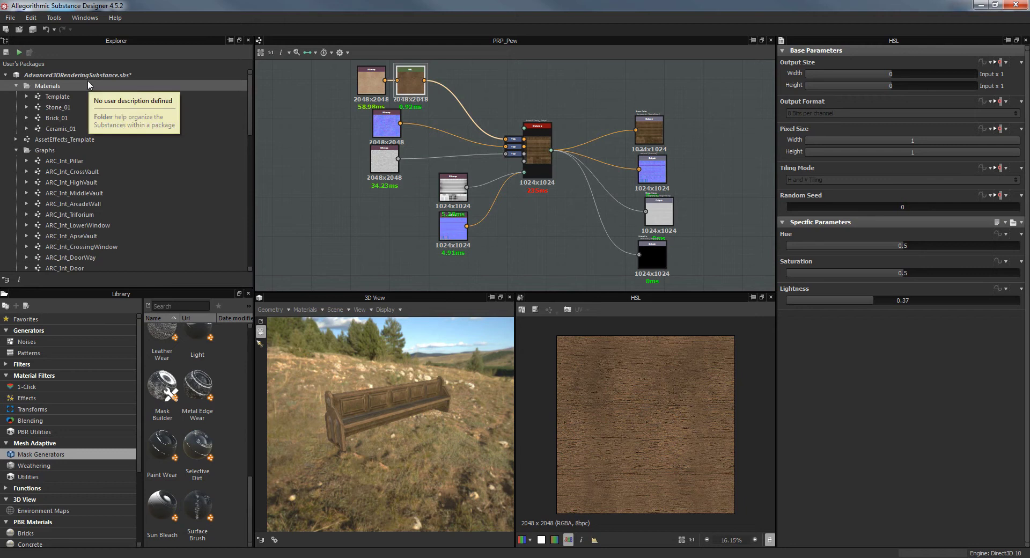
{"action": "left_click", "coordinate": [331, 146]}
View the textured pew model from several angles.
{"action": "left_click_drag", "start_coordinate": [398, 420], "coordinate": [372, 414]}
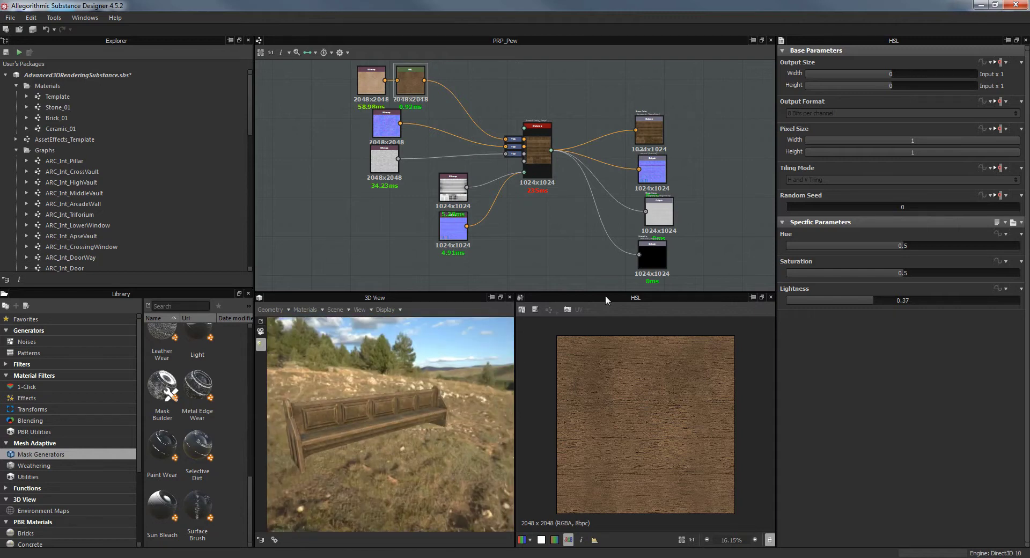
{"action": "left_click_drag", "start_coordinate": [417, 404], "coordinate": [359, 396]}
{"action": "mouse_move", "coordinate": [445, 396]}
{"action": "left_mouse_down"}
{"action": "mouse_move", "coordinate": [363, 394]}
{"action": "mouse_move", "coordinate": [371, 413]}
{"action": "mouse_move", "coordinate": [450, 435]}
{"action": "mouse_move", "coordinate": [446, 387]}
{"action": "left_mouse_up"}
Inspect the base colour, normal and roughness output nodes of the PRP_Pew graph and preview the roughness map.
{"action": "scroll", "coordinate": [540, 162], "scroll_direction": "up", "scroll_amount": 3}
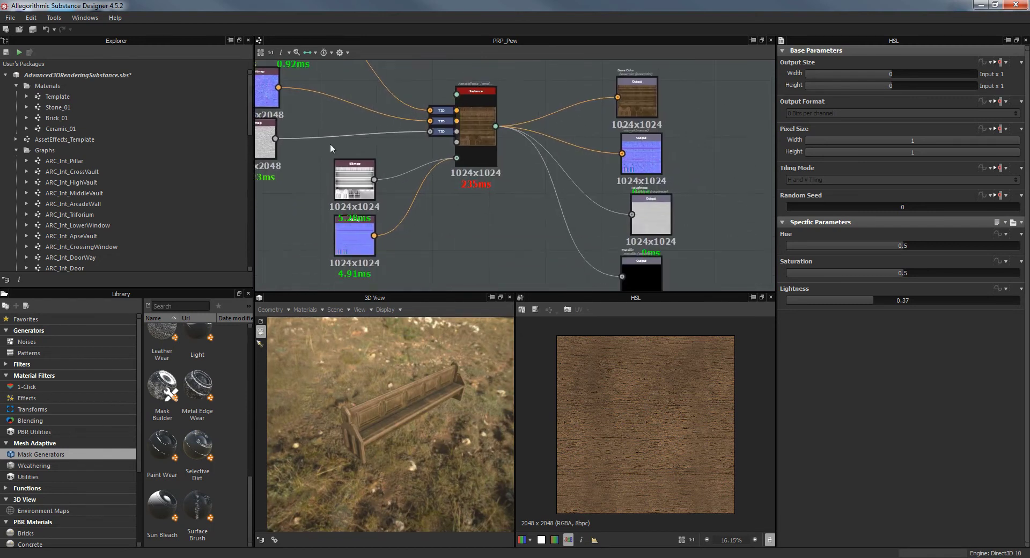
{"action": "middle_click_drag", "start_coordinate": [620, 134], "coordinate": [572, 151]}
{"action": "left_click", "coordinate": [591, 102]}
{"action": "left_click", "coordinate": [592, 171]}
{"action": "left_click", "coordinate": [603, 231]}
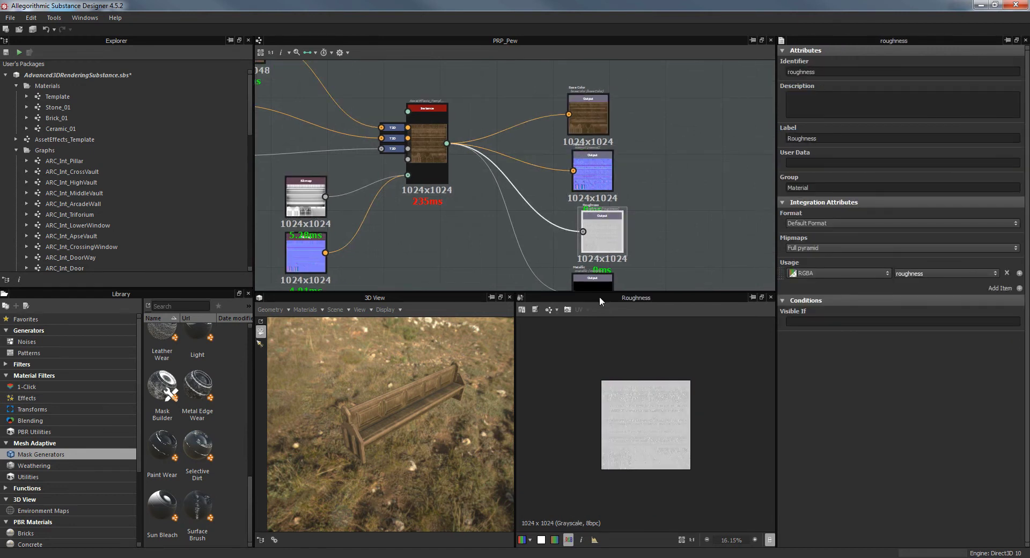
{"action": "double_click", "coordinate": [600, 298]}
{"action": "middle_click_drag", "start_coordinate": [539, 268], "coordinate": [570, 231]}
{"action": "left_click", "coordinate": [677, 184]}
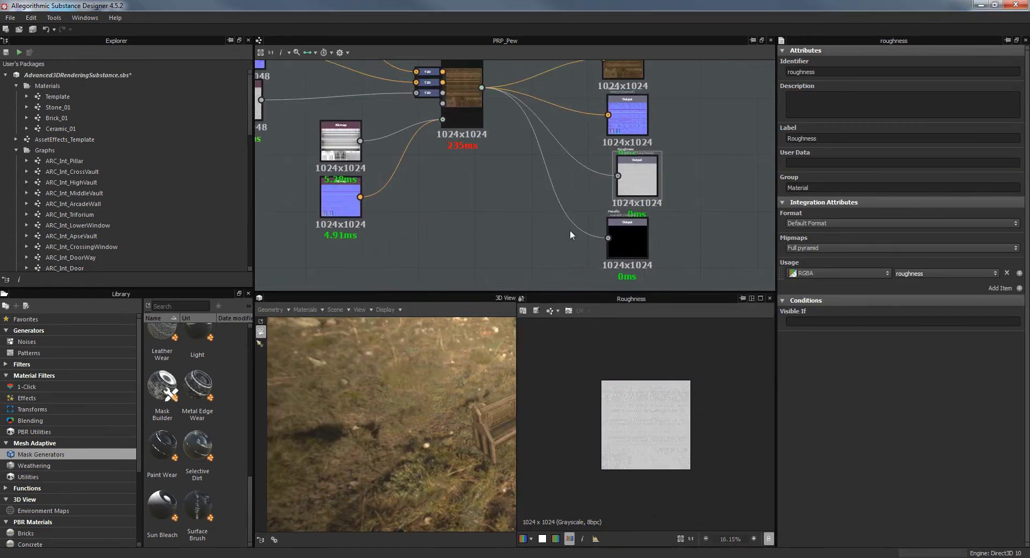
Show the instance parameters of the AssetEffects_Template node in the PRP_Pew graph.
{"action": "left_click_drag", "start_coordinate": [420, 393], "coordinate": [429, 467]}
{"action": "middle_click_drag", "start_coordinate": [457, 221], "coordinate": [499, 249]}
{"action": "scroll", "coordinate": [143, 228], "scroll_direction": "down", "scroll_amount": 3}
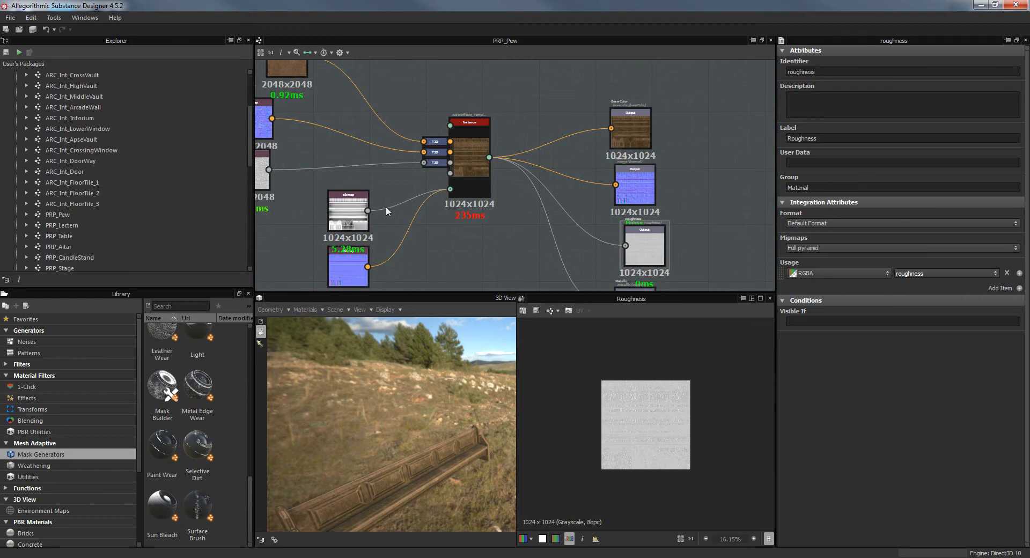
{"action": "scroll", "coordinate": [102, 191], "scroll_direction": "down", "scroll_amount": 5}
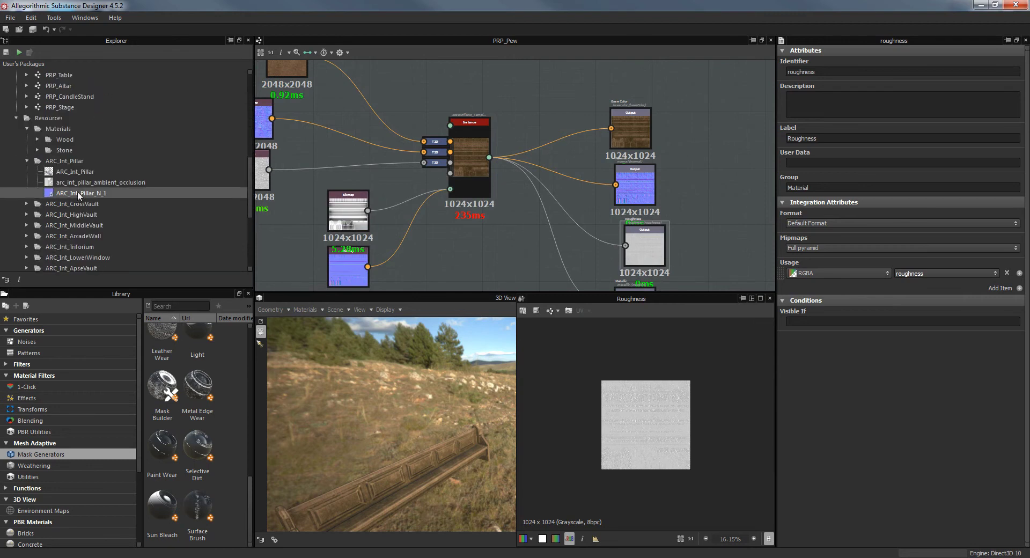
{"action": "middle_click_drag", "start_coordinate": [492, 200], "coordinate": [420, 169]}
{"action": "left_click", "coordinate": [413, 130]}
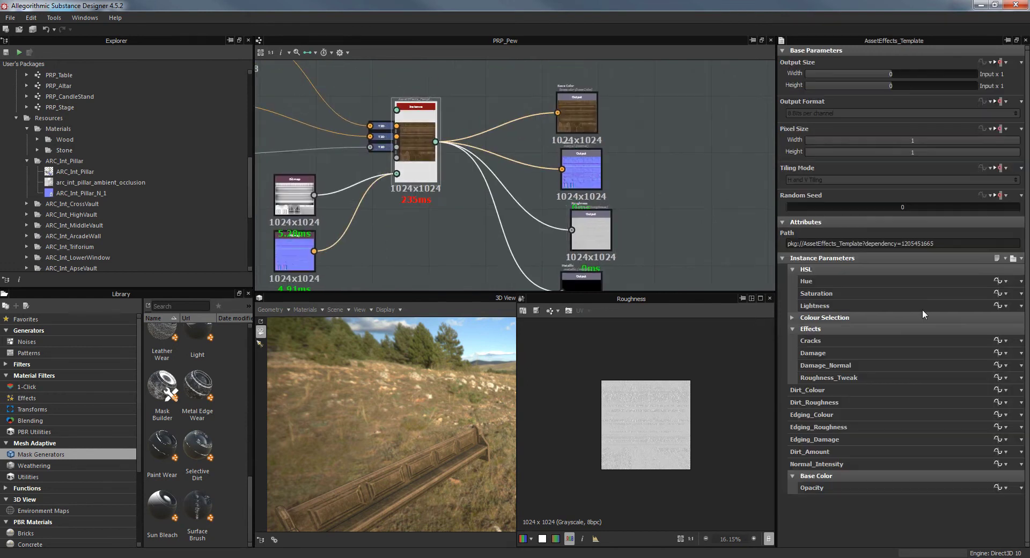
{"action": "left_click", "coordinate": [480, 102]}
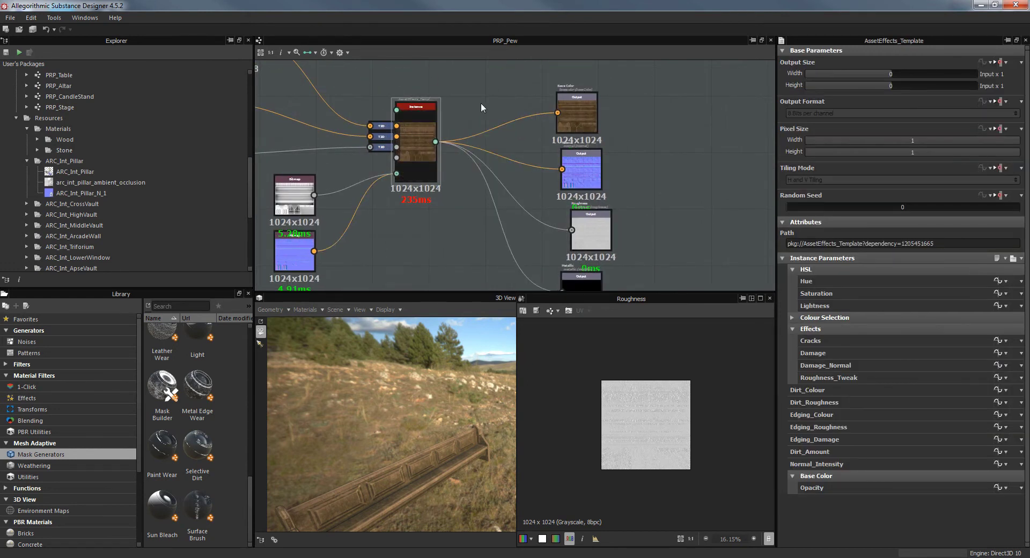
Frame the PRP_Pew graph from its bitmap inputs to its outputs and view the pew from another side.
{"action": "middle_click_drag", "start_coordinate": [408, 206], "coordinate": [511, 214]}
{"action": "scroll", "coordinate": [525, 217], "scroll_direction": "down", "scroll_amount": 2}
{"action": "middle_click_drag", "start_coordinate": [409, 169], "coordinate": [365, 189]}
{"action": "scroll", "coordinate": [444, 406], "scroll_direction": "down", "scroll_amount": 2}
{"action": "left_click_drag", "start_coordinate": [444, 410], "coordinate": [365, 398]}
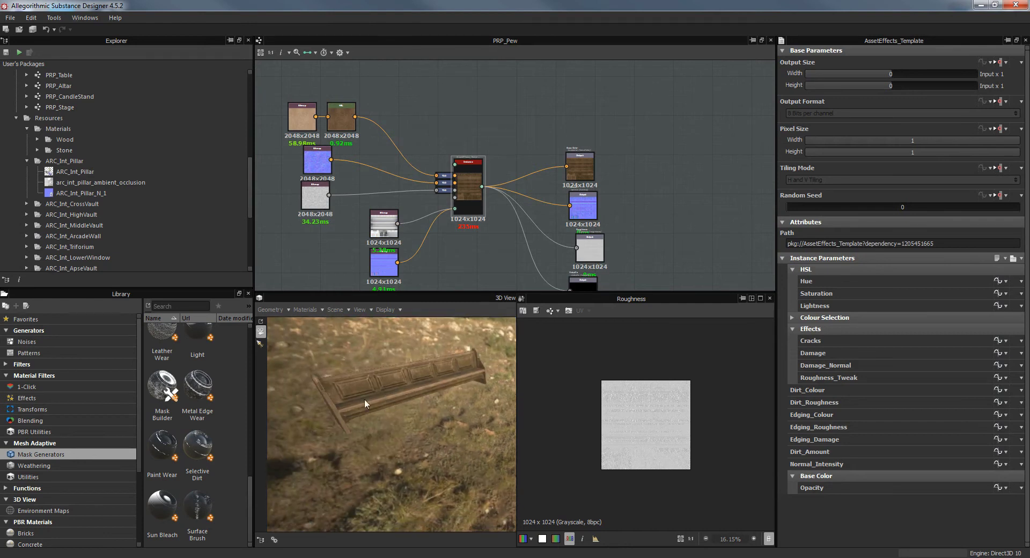
Collapse the Materials, ARC_Int_Pillar and PRP_Pew resource folders and return to the list of asset graphs.
{"action": "scroll", "coordinate": [81, 214], "scroll_direction": "down", "scroll_amount": 2}
{"action": "scroll", "coordinate": [82, 213], "scroll_direction": "up", "scroll_amount": 3}
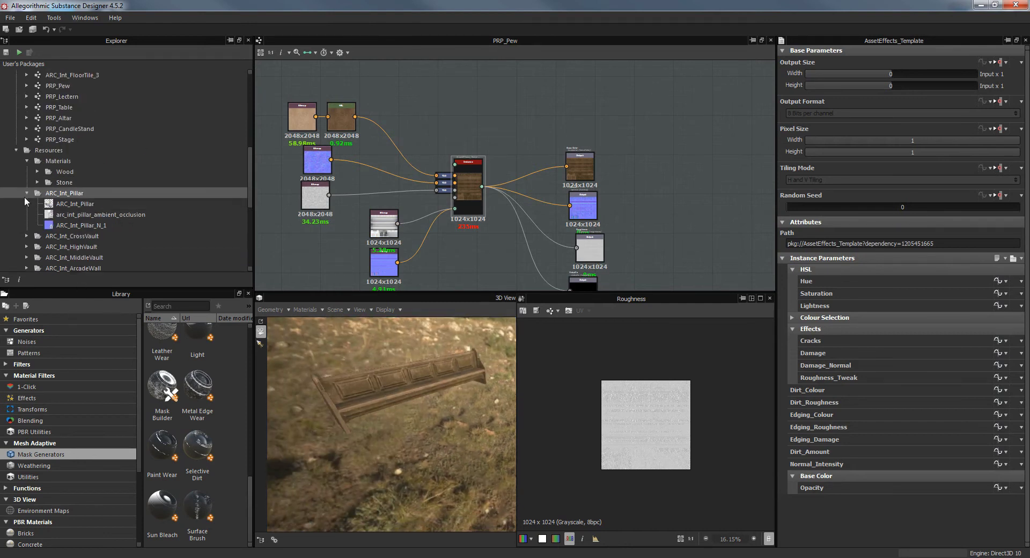
{"action": "left_click", "coordinate": [25, 194]}
{"action": "left_click", "coordinate": [27, 161]}
{"action": "scroll", "coordinate": [33, 213], "scroll_direction": "down", "scroll_amount": 4}
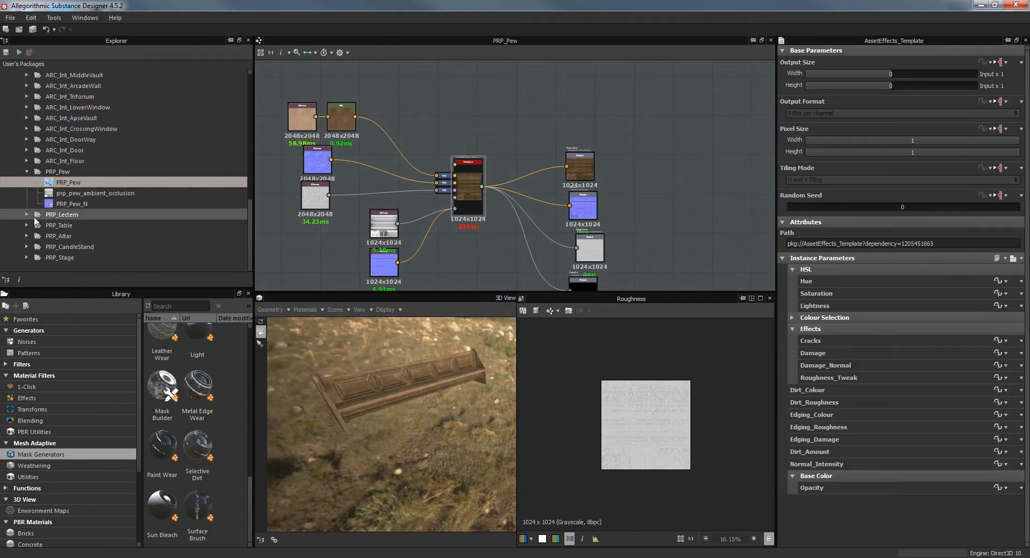
{"action": "left_click", "coordinate": [27, 172]}
{"action": "scroll", "coordinate": [110, 245], "scroll_direction": "up", "scroll_amount": 10}
{"action": "scroll", "coordinate": [85, 204], "scroll_direction": "down", "scroll_amount": 5}
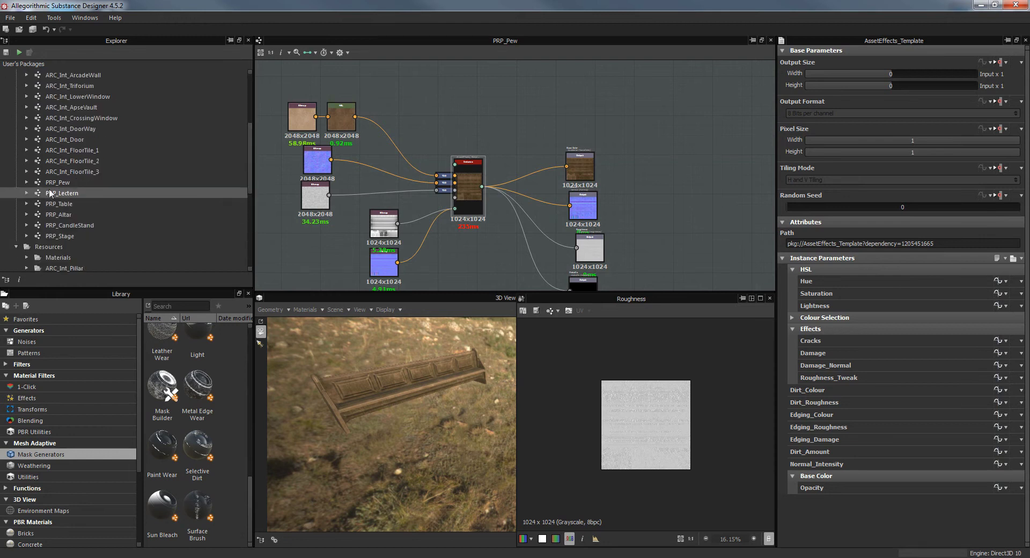
{"action": "left_click", "coordinate": [17, 215]}
{"action": "scroll", "coordinate": [90, 131], "scroll_direction": "up", "scroll_amount": 5}
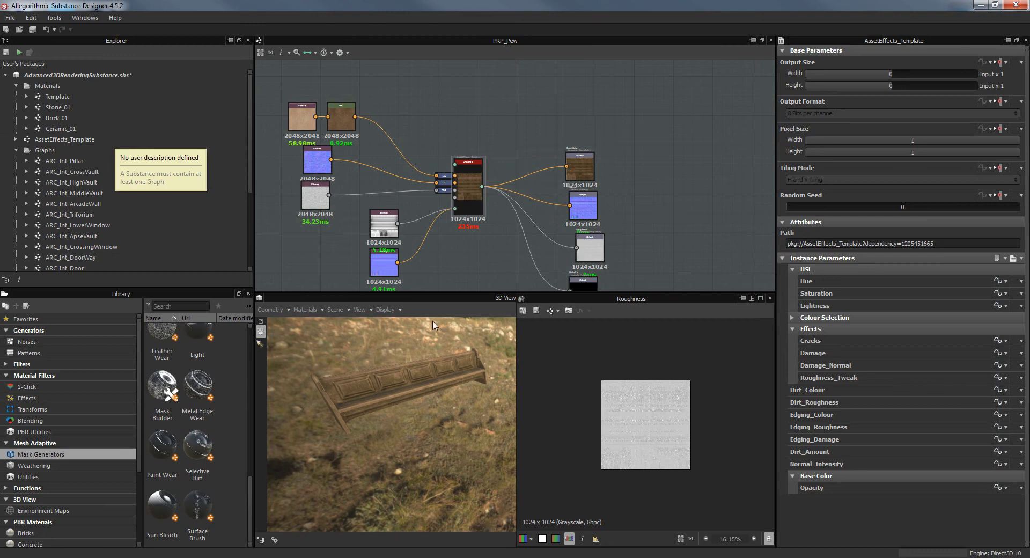
Widen the 3D view slightly and view the pew from other angles.
{"action": "left_click_drag", "start_coordinate": [461, 371], "coordinate": [414, 390]}
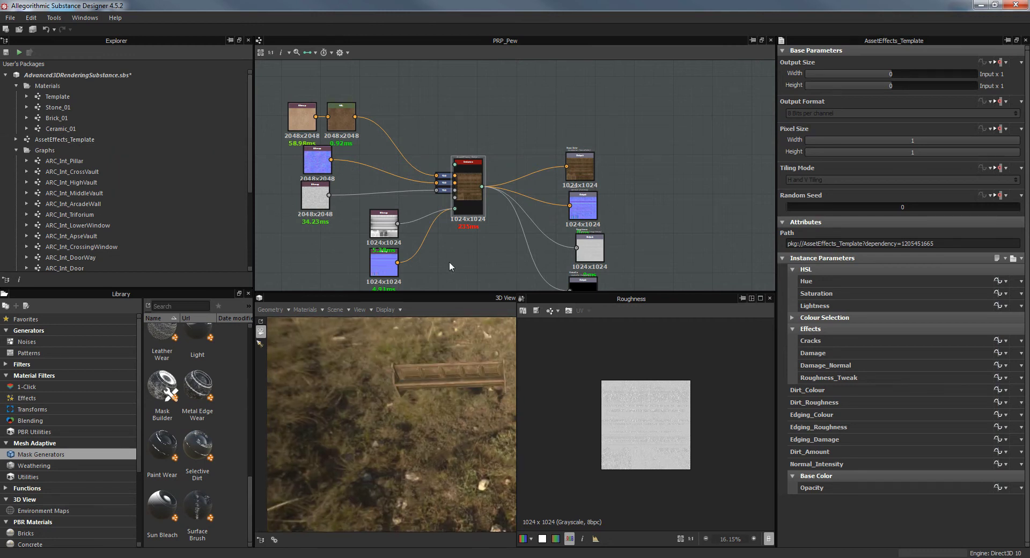
{"action": "left_click_drag", "start_coordinate": [439, 390], "coordinate": [495, 385]}
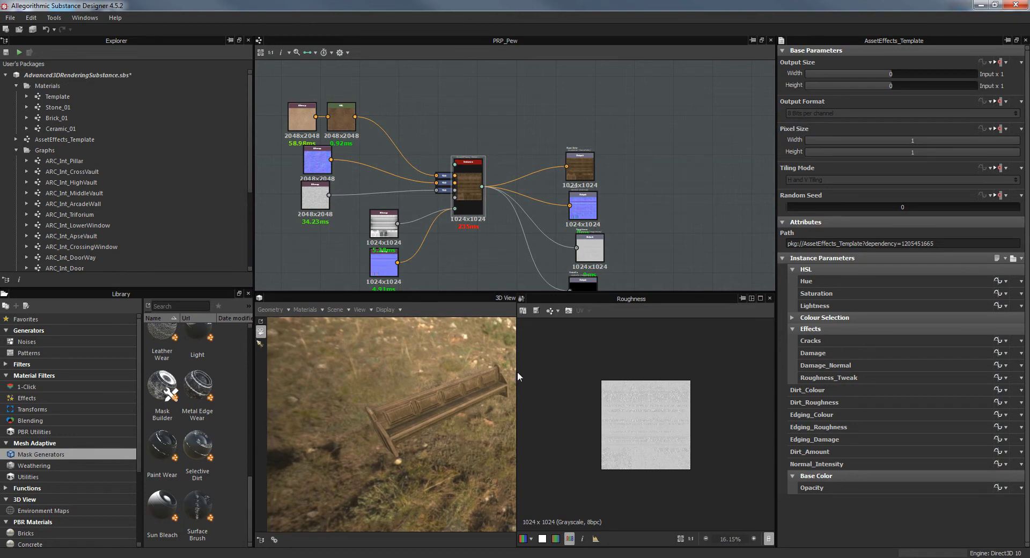
{"action": "left_click_drag", "start_coordinate": [518, 378], "coordinate": [552, 382]}
{"action": "mouse_move", "coordinate": [475, 394]}
{"action": "left_mouse_down"}
{"action": "mouse_move", "coordinate": [471, 385]}
{"action": "mouse_move", "coordinate": [470, 401]}
{"action": "mouse_move", "coordinate": [457, 402]}
{"action": "left_mouse_up"}
{"action": "left_click", "coordinate": [371, 310]}
{"action": "left_click", "coordinate": [385, 455]}
{"action": "middle_click_drag", "start_coordinate": [546, 446], "coordinate": [441, 419]}
{"action": "scroll", "coordinate": [511, 456], "scroll_direction": "up", "scroll_amount": 3}
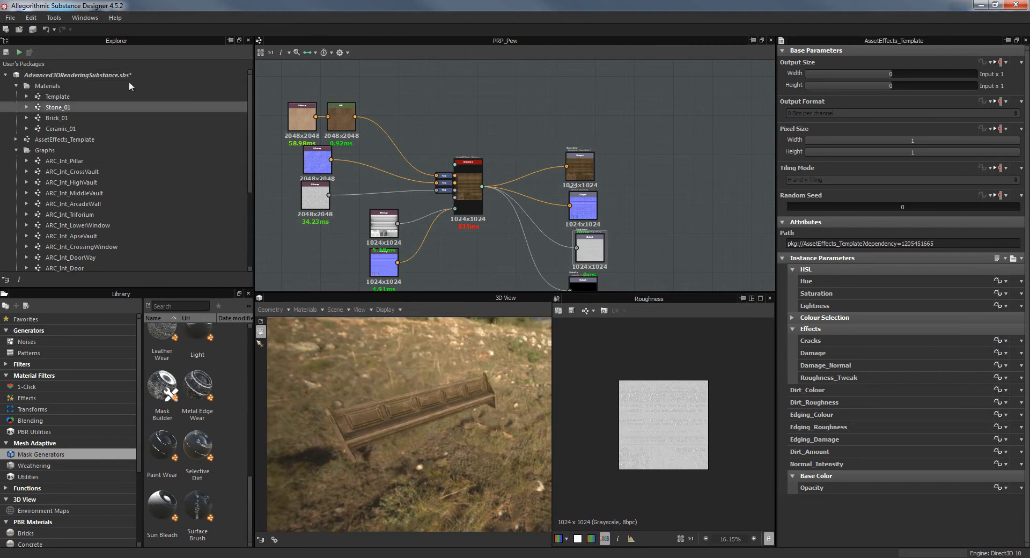
Switch to Windows Explorer and locate Advanced3DRenderingSubstance.sbsar in the Substance folder of Advanced 3D Graphics.
{"action": "key", "text": "alt+Tab"}
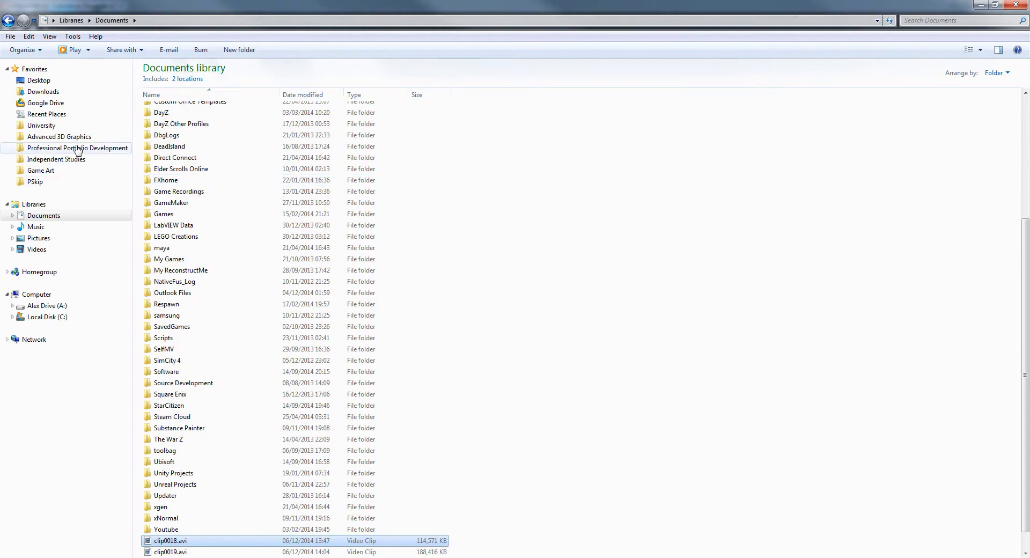
{"action": "left_click", "coordinate": [59, 137]}
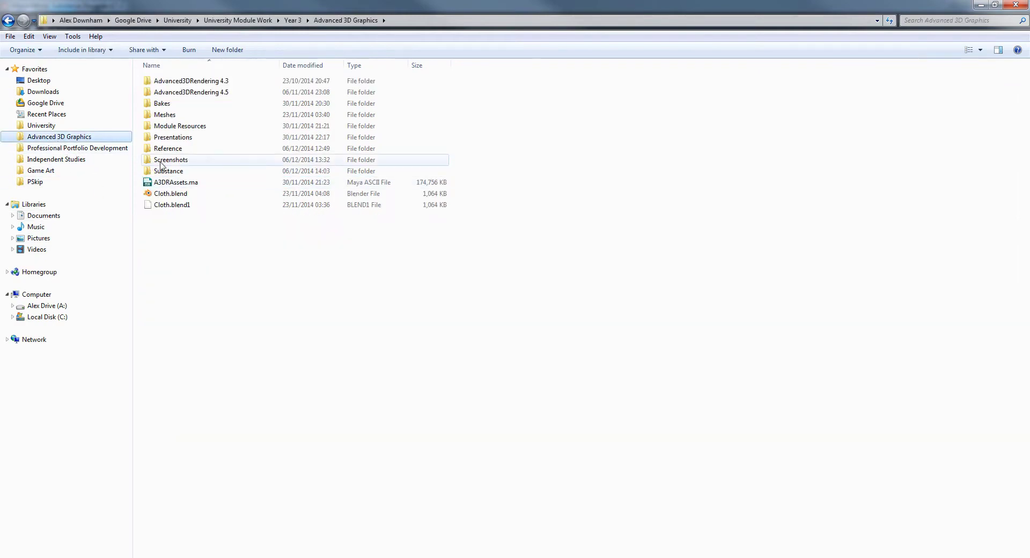
{"action": "double_click", "coordinate": [166, 171]}
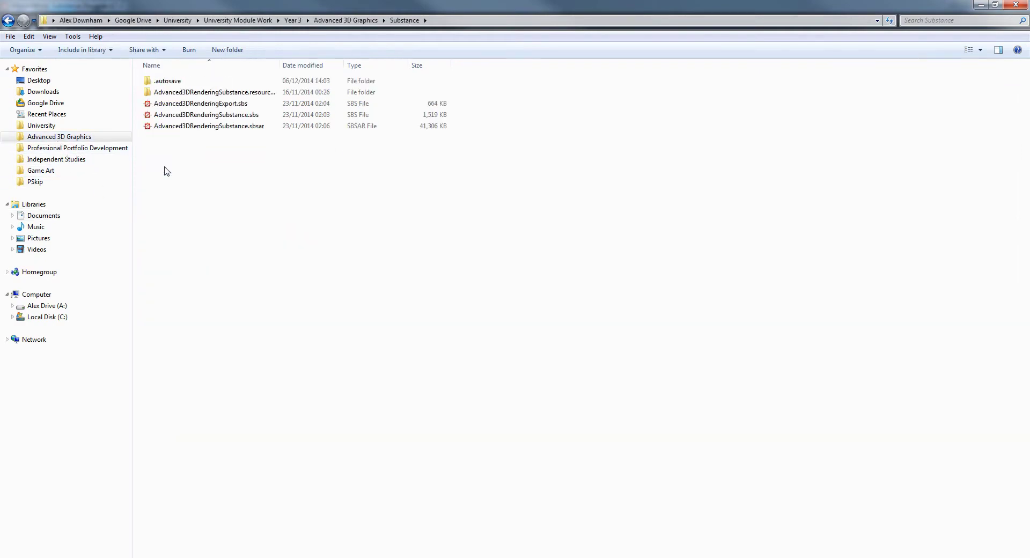
{"action": "left_click", "coordinate": [258, 129]}
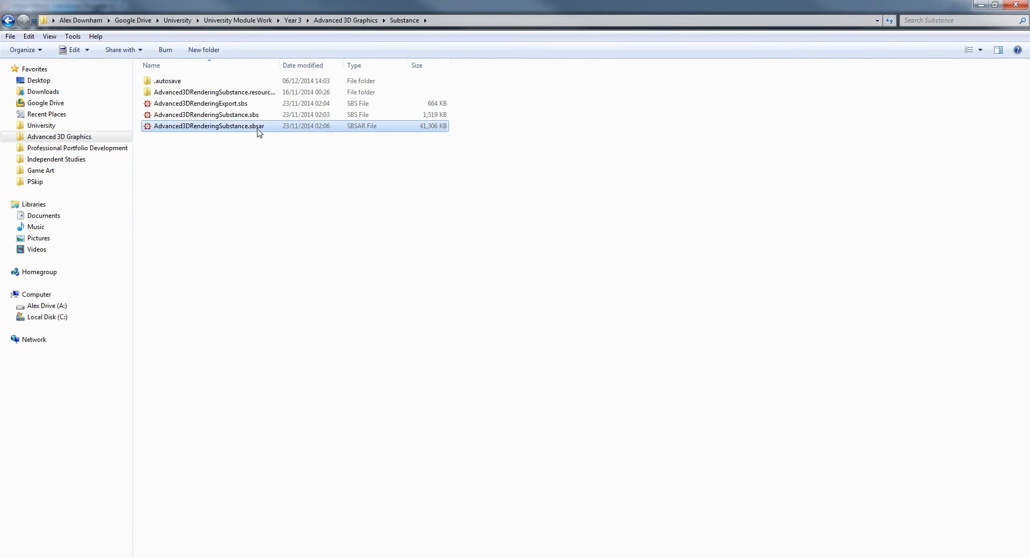
Point out the exported Advanced3DRenderingSubstance.sbsar file again and close the file window.
{"action": "left_click", "coordinate": [342, 181]}
{"action": "left_click_drag", "start_coordinate": [488, 158], "coordinate": [235, 133]}
{"action": "left_click_drag", "start_coordinate": [497, 148], "coordinate": [306, 134]}
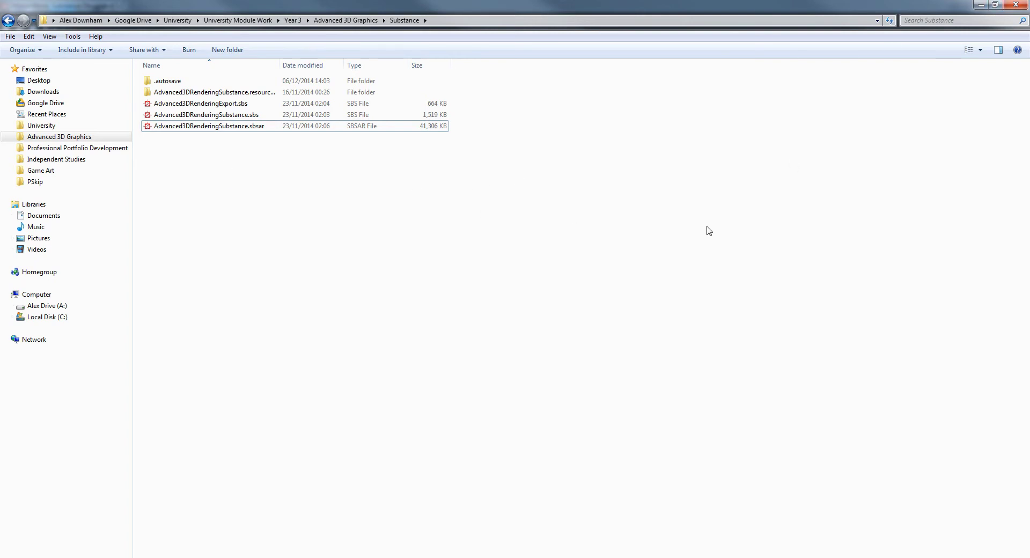
{"action": "left_click", "coordinate": [244, 130]}
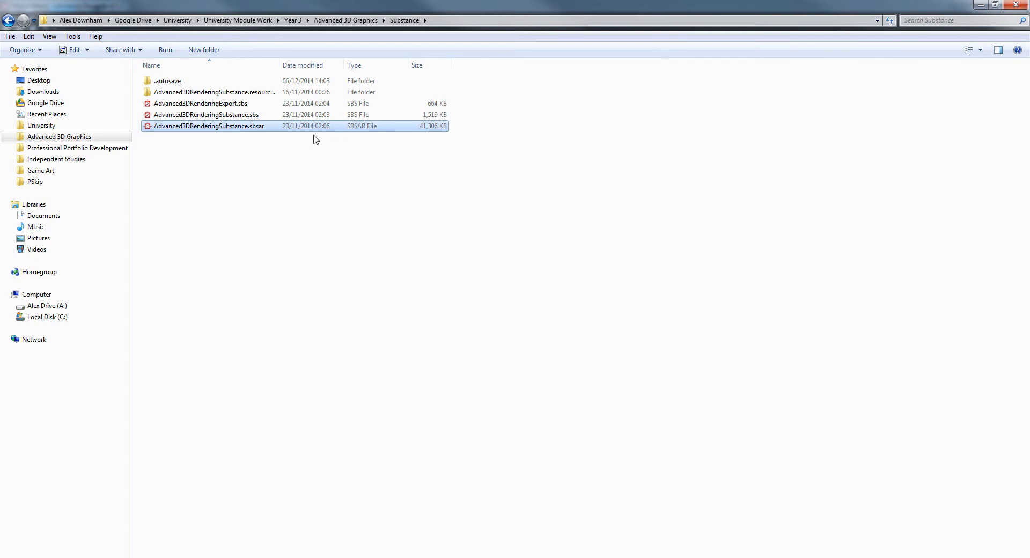
{"action": "left_click", "coordinate": [1013, 5]}
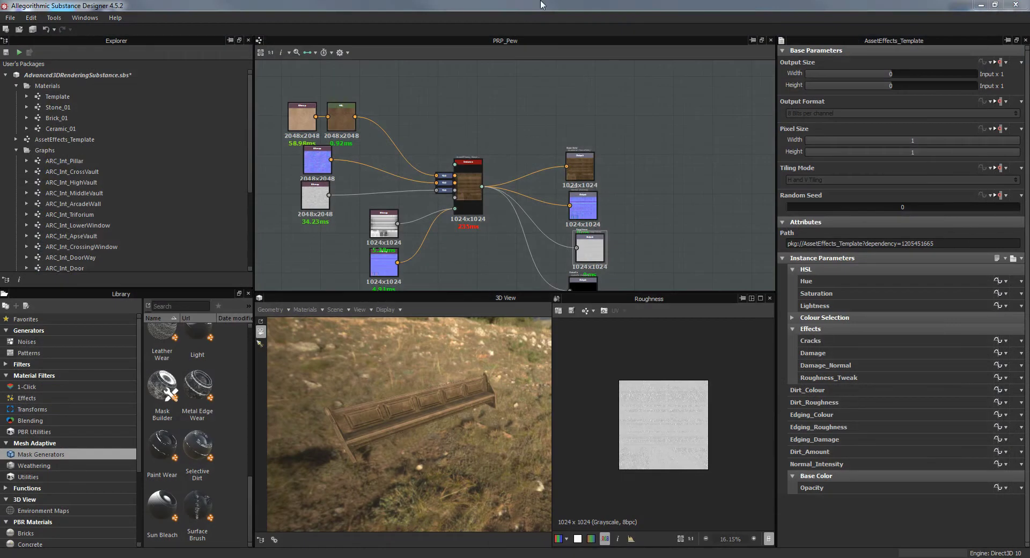
Switch to the A3DR_Level in Unreal Editor, deselect the banner and view the nave from a higher viewpoint.
{"action": "middle_click_drag", "start_coordinate": [537, 225], "coordinate": [591, 168]}
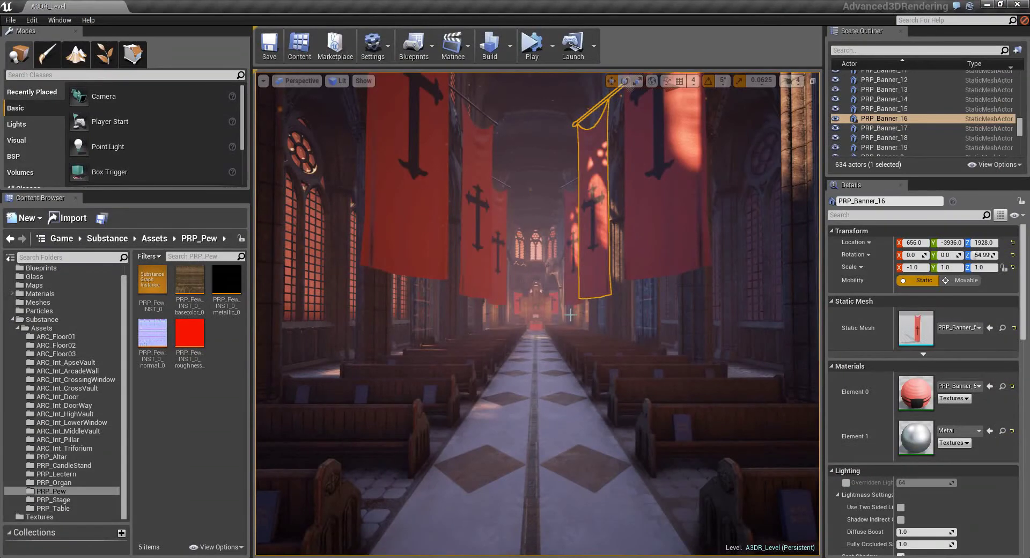
{"action": "key", "text": "Escape"}
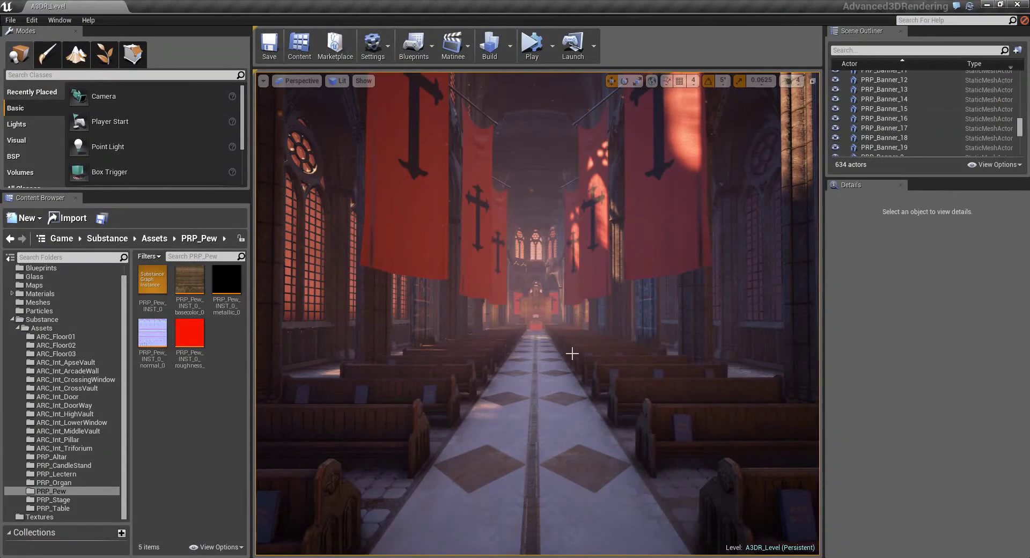
{"action": "right_click_drag", "start_coordinate": [573, 354], "coordinate": [572, 408]}
{"action": "key", "text": "e"}
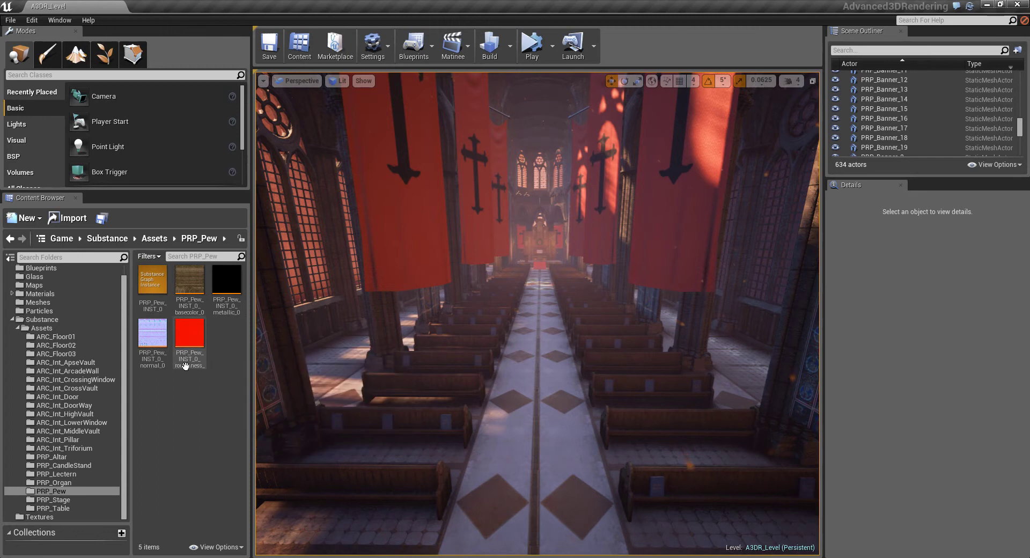
Open the Substance folder and review the graph instances available to create from the Advanced3DRenderingSubstance instance factory.
{"action": "left_click", "coordinate": [55, 320]}
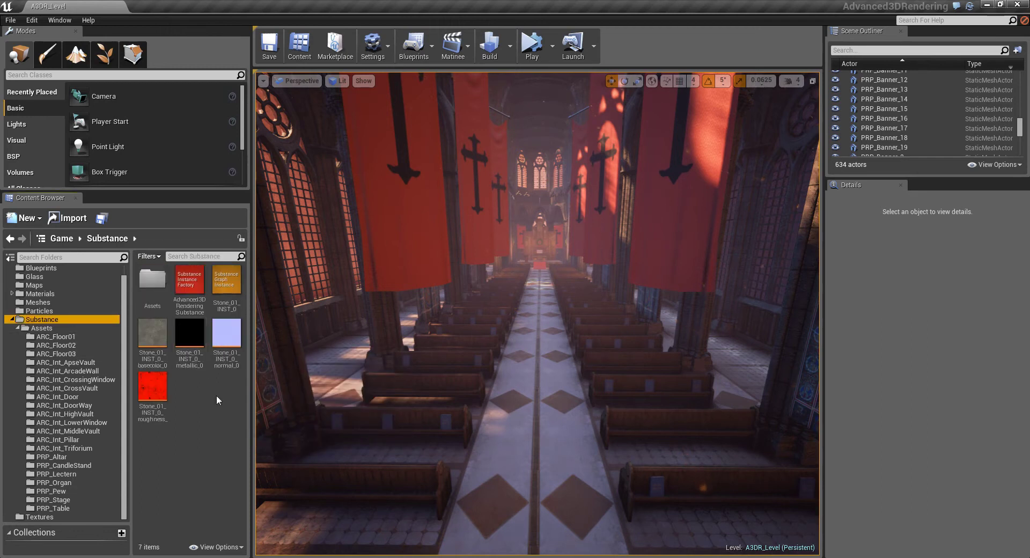
{"action": "left_click", "coordinate": [219, 439]}
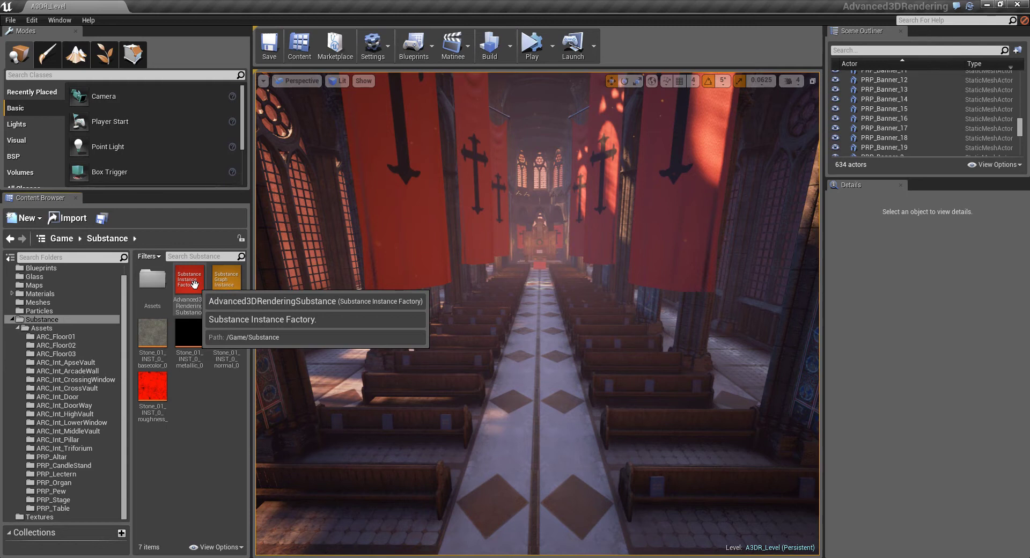
{"action": "right_click", "coordinate": [194, 283]}
{"action": "mouse_move", "coordinate": [253, 302]}
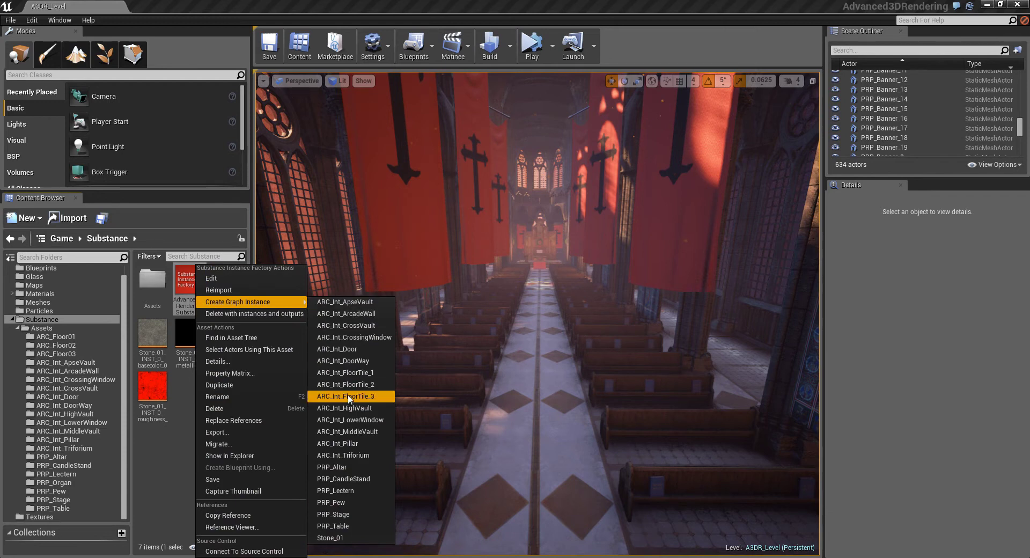
{"action": "left_click", "coordinate": [176, 438]}
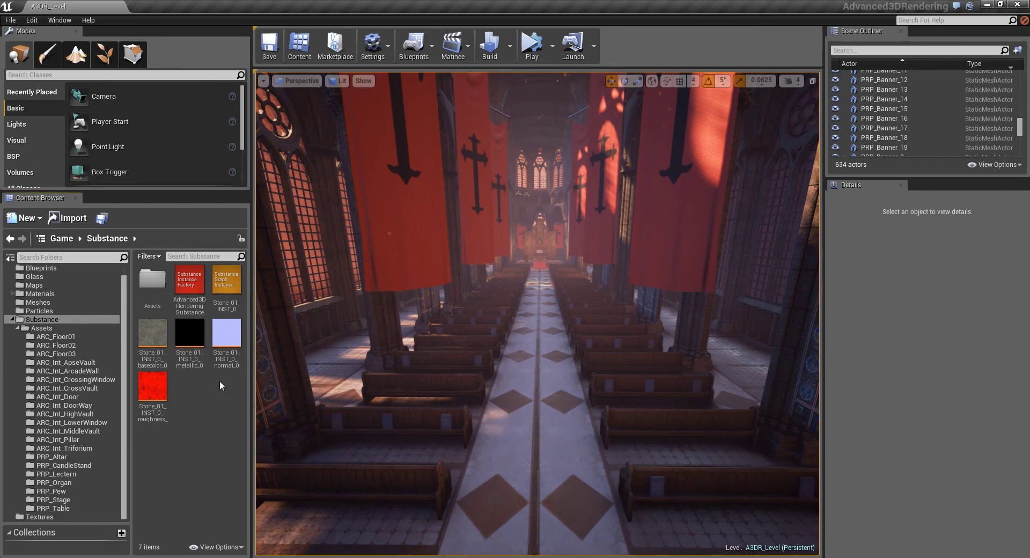
Open the Stone_01_INST_0 graph instance, enlarge its window to review all exposed inputs, and close it.
{"action": "left_click", "coordinate": [225, 276]}
{"action": "double_click", "coordinate": [227, 276]}
{"action": "left_click_drag", "start_coordinate": [1029, 8], "coordinate": [592, 75]}
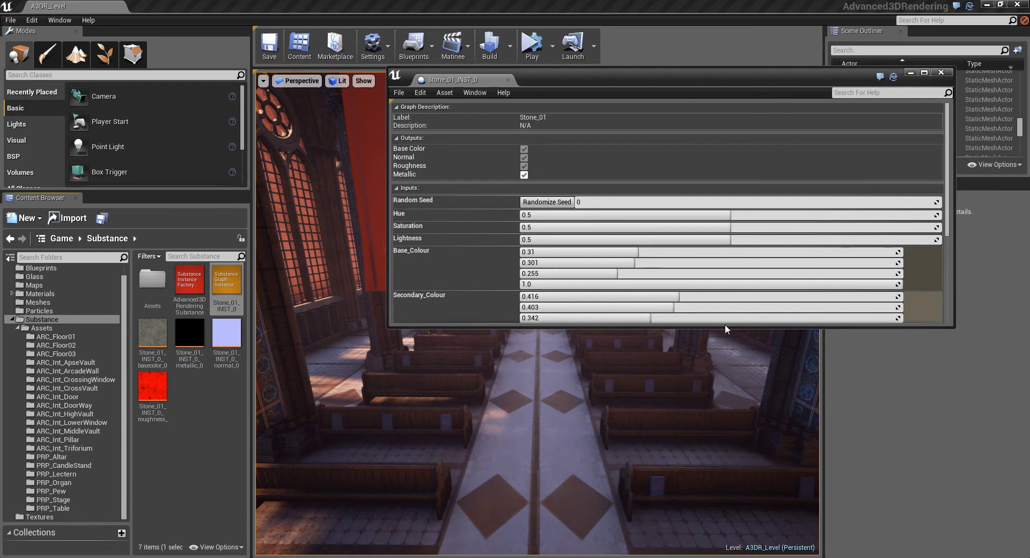
{"action": "left_click_drag", "start_coordinate": [724, 324], "coordinate": [730, 541]}
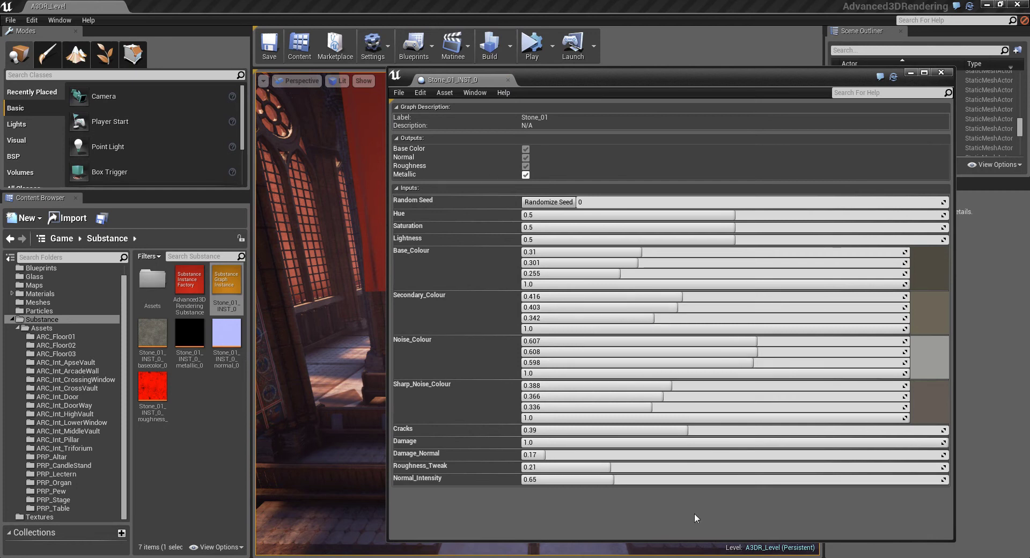
{"action": "left_click", "coordinate": [508, 79]}
{"action": "left_click", "coordinate": [184, 492]}
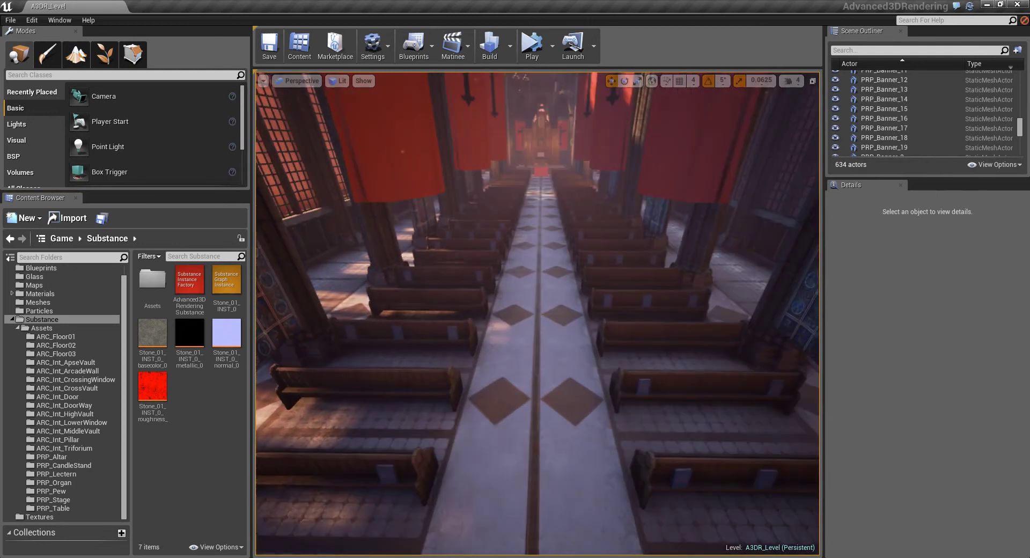
View the pews and altar from above and check the Create Graph Instance option of the Advanced3DRenderingSubstance factory.
{"action": "right_click_drag", "start_coordinate": [537, 313], "coordinate": [690, 137]}
{"action": "key", "text": "w"}
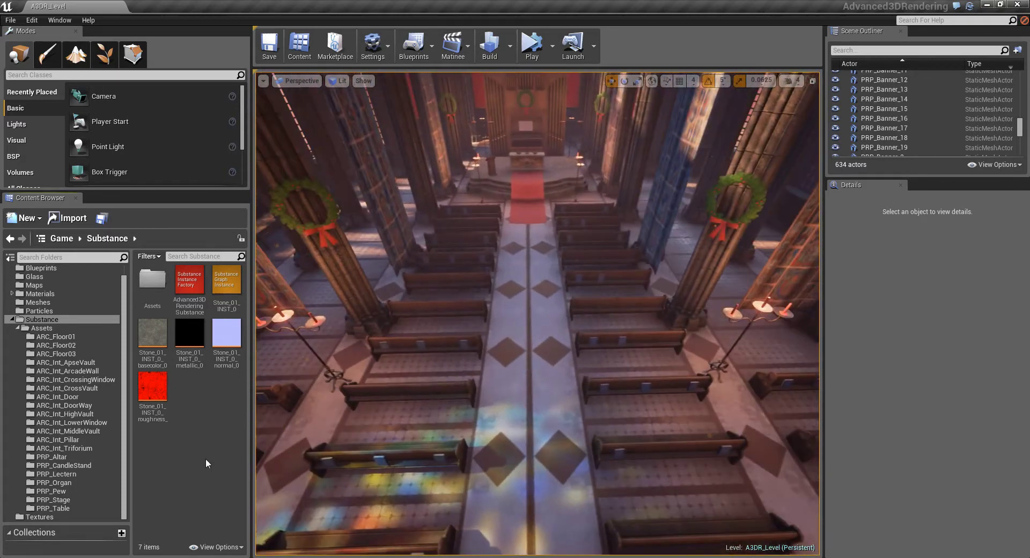
{"action": "right_click", "coordinate": [202, 283]}
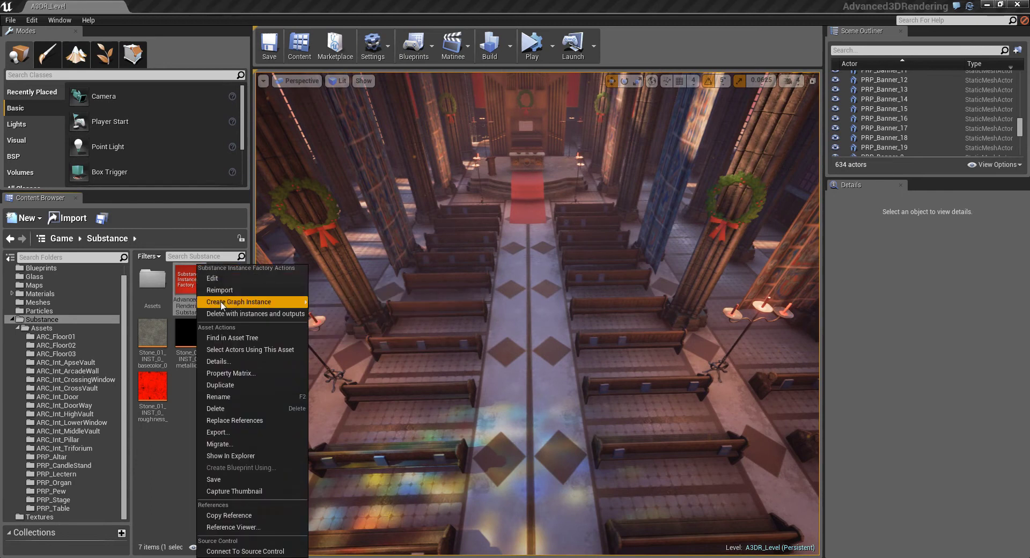
{"action": "left_click", "coordinate": [182, 413]}
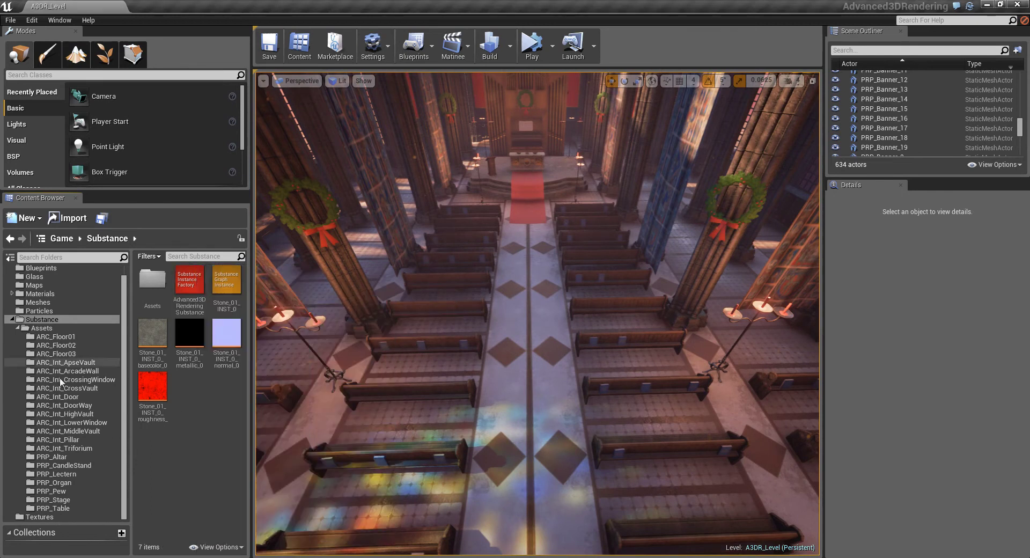
Browse the graph instances and output textures in the Substance asset folders from ARC_Floor01 through ARC_Int_Triforium.
{"action": "left_click", "coordinate": [100, 339]}
{"action": "left_click", "coordinate": [101, 345]}
{"action": "left_click", "coordinate": [99, 354]}
{"action": "left_click", "coordinate": [99, 363]}
{"action": "left_click", "coordinate": [99, 371]}
{"action": "left_click", "coordinate": [102, 379]}
{"action": "left_click", "coordinate": [98, 391]}
{"action": "left_click", "coordinate": [98, 396]}
{"action": "left_click", "coordinate": [96, 405]}
{"action": "left_click_drag", "start_coordinate": [93, 422], "coordinate": [89, 431]}
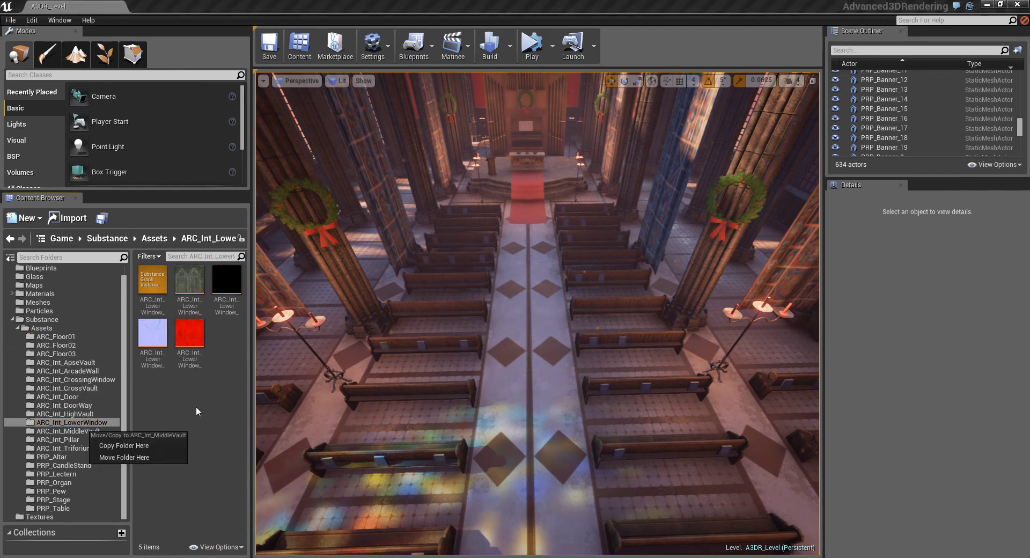
{"action": "left_click", "coordinate": [130, 422]}
{"action": "left_click", "coordinate": [100, 430]}
{"action": "left_click", "coordinate": [102, 440]}
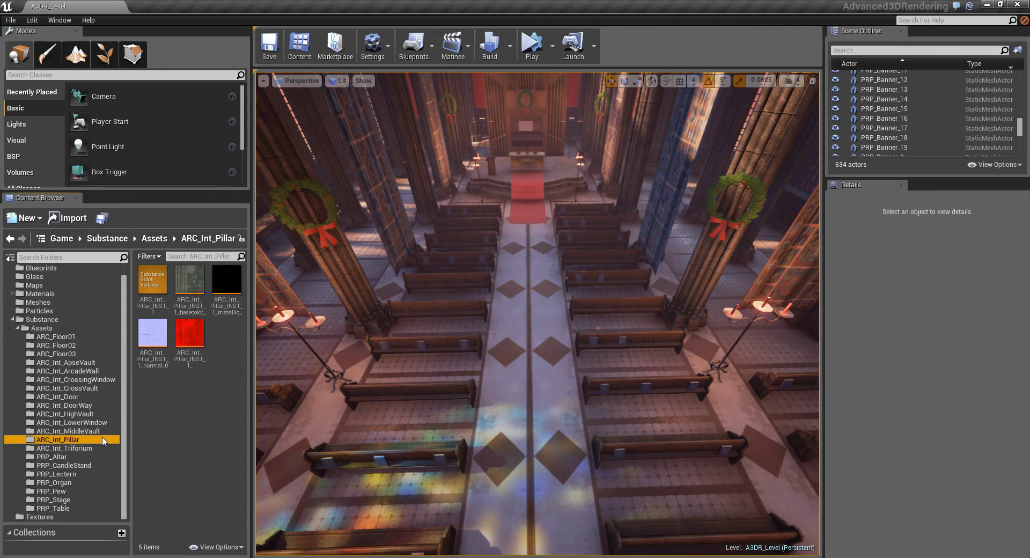
{"action": "left_click", "coordinate": [104, 447]}
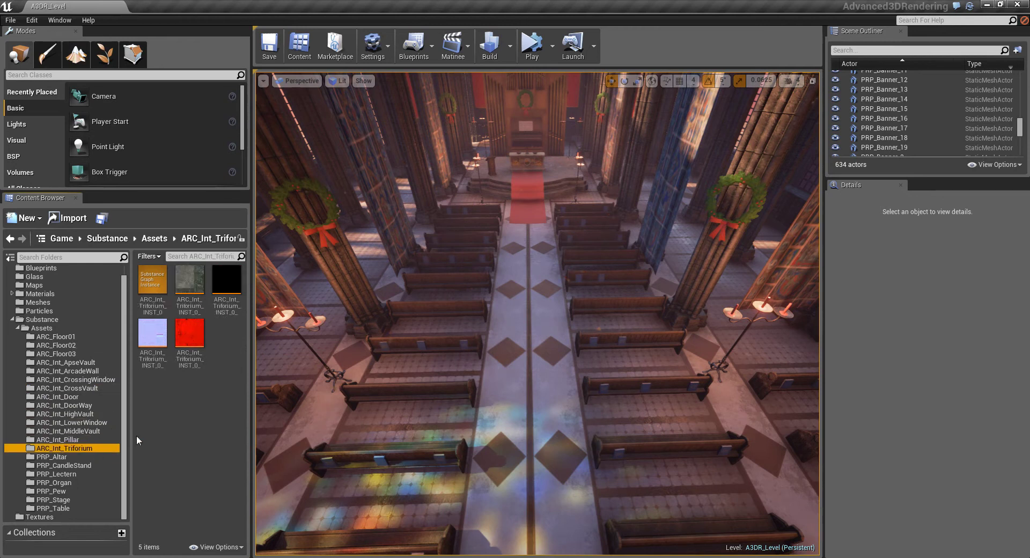
{"action": "right_click_drag", "start_coordinate": [536, 313], "coordinate": [548, 236]}
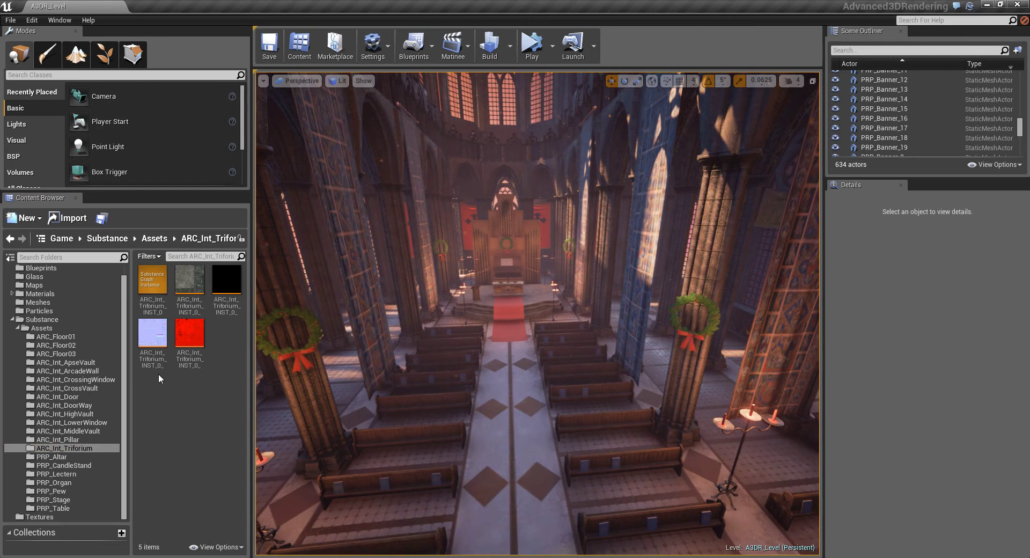
Open MasterMaterial from the Materials folder and examine the node network feeding its material inputs.
{"action": "left_click", "coordinate": [11, 294]}
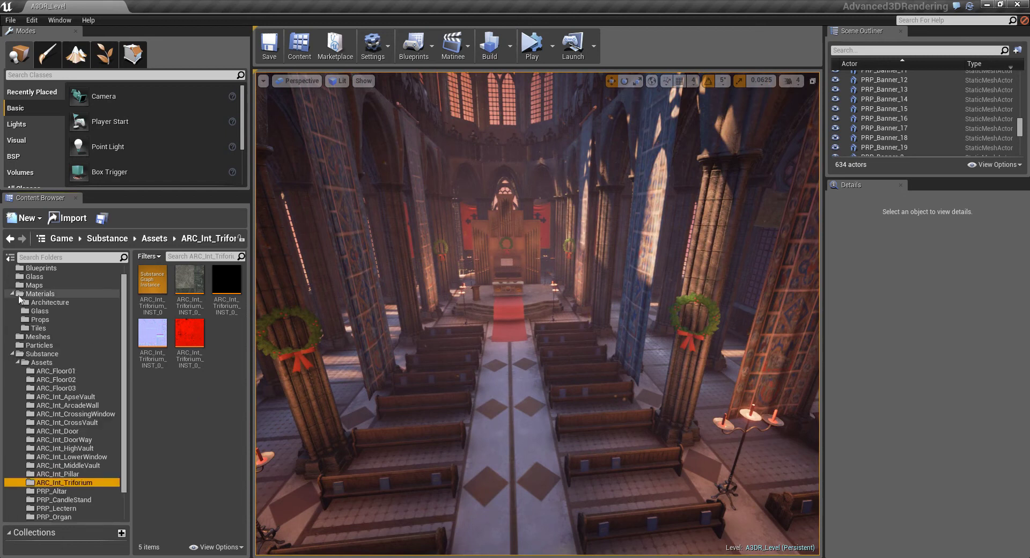
{"action": "left_click", "coordinate": [50, 294]}
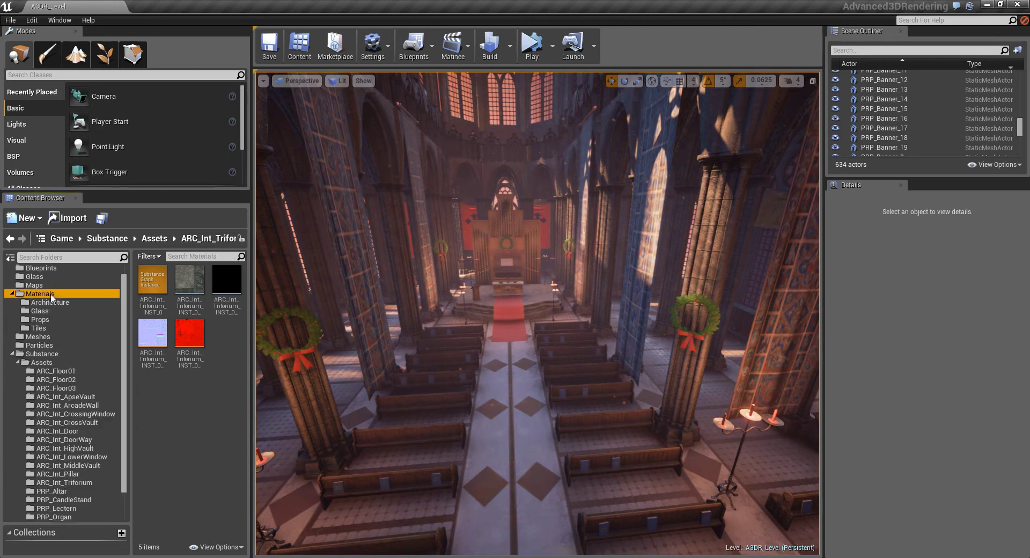
{"action": "left_click", "coordinate": [189, 454]}
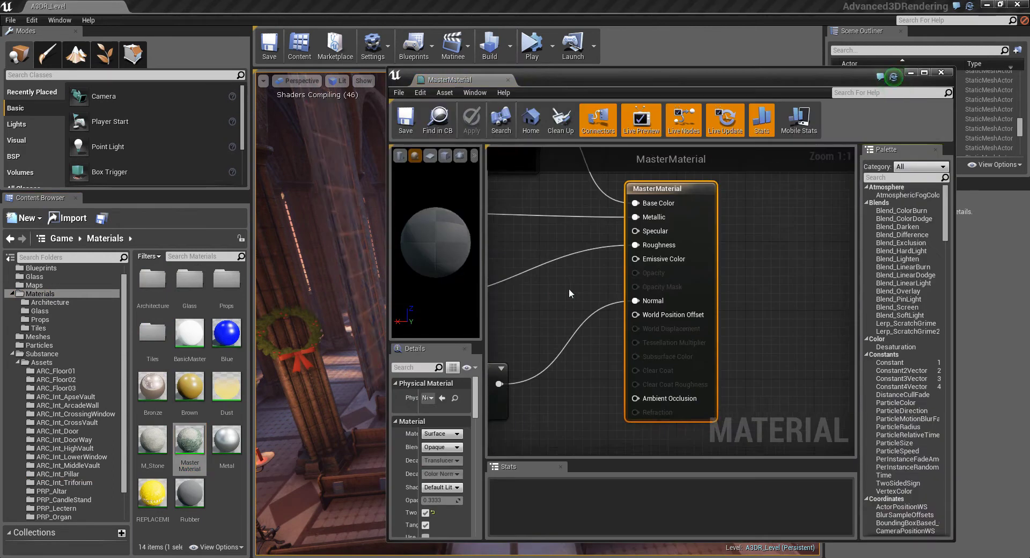
{"action": "right_click_drag", "start_coordinate": [569, 290], "coordinate": [762, 307]}
{"action": "scroll", "coordinate": [720, 304], "scroll_direction": "down", "scroll_amount": 3}
{"action": "right_click_drag", "start_coordinate": [660, 302], "coordinate": [674, 299]}
{"action": "scroll", "coordinate": [668, 303], "scroll_direction": "down", "scroll_amount": 3}
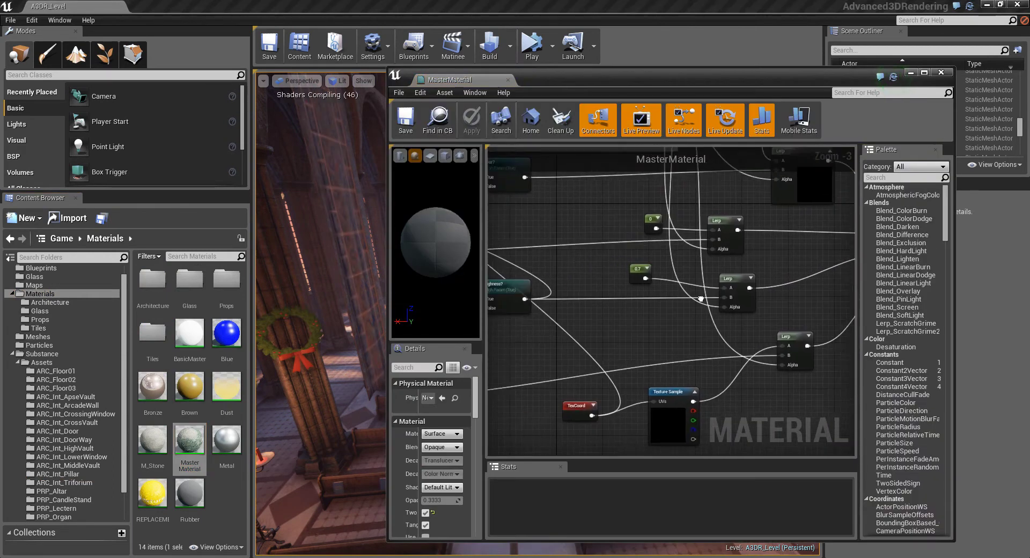
{"action": "scroll", "coordinate": [663, 307], "scroll_direction": "up", "scroll_amount": 1}
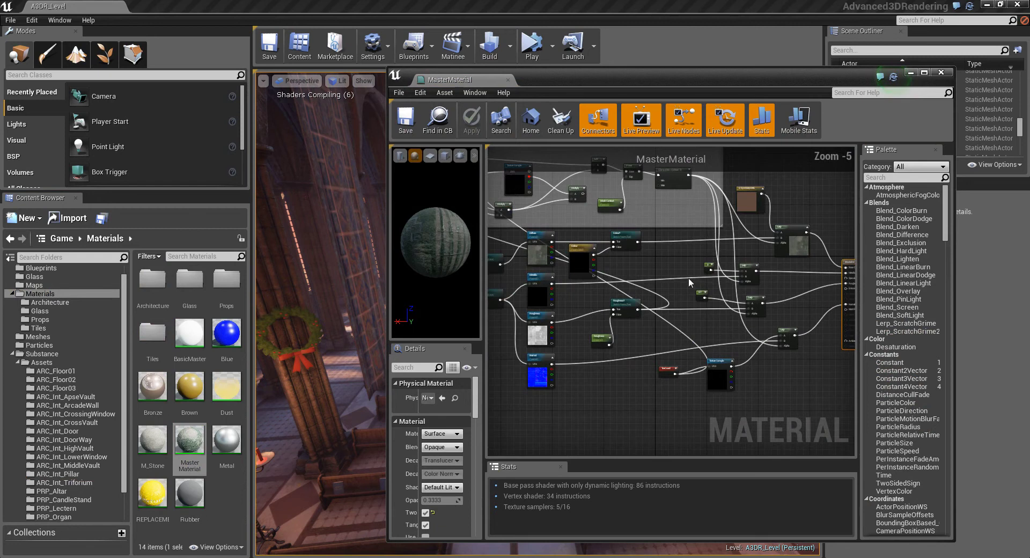
Maximise the material editor, mark out the Diffuse, Metallic, Roughness and Normal texture parameter nodes, and restore the window size.
{"action": "left_click_drag", "start_coordinate": [627, 77], "coordinate": [596, 1]}
{"action": "right_click_drag", "start_coordinate": [327, 229], "coordinate": [528, 332]}
{"action": "scroll", "coordinate": [498, 277], "scroll_direction": "up", "scroll_amount": 1}
{"action": "right_click_drag", "start_coordinate": [538, 290], "coordinate": [532, 282]}
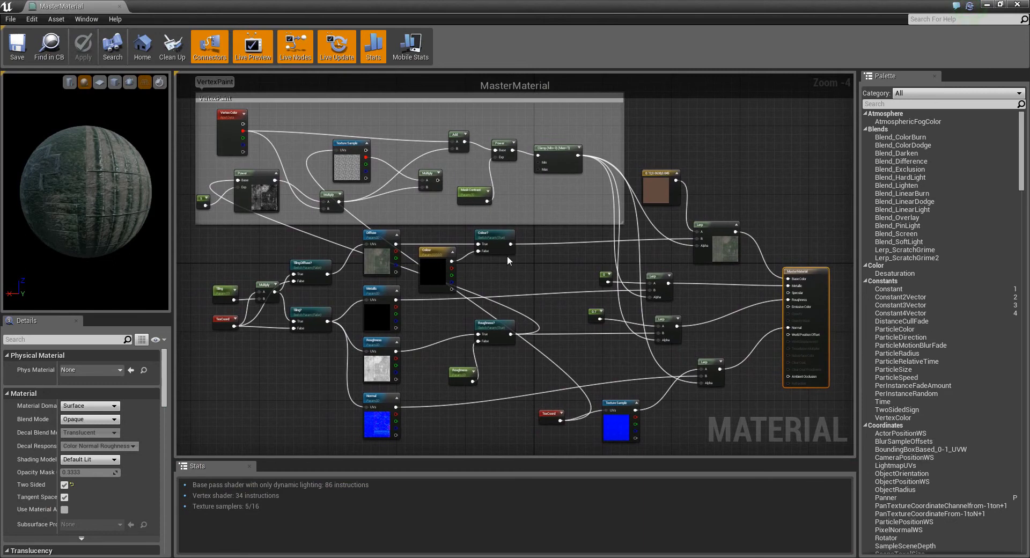
{"action": "left_click_drag", "start_coordinate": [345, 444], "coordinate": [390, 246]}
{"action": "left_click", "coordinate": [254, 408]}
{"action": "double_click", "coordinate": [171, 8]}
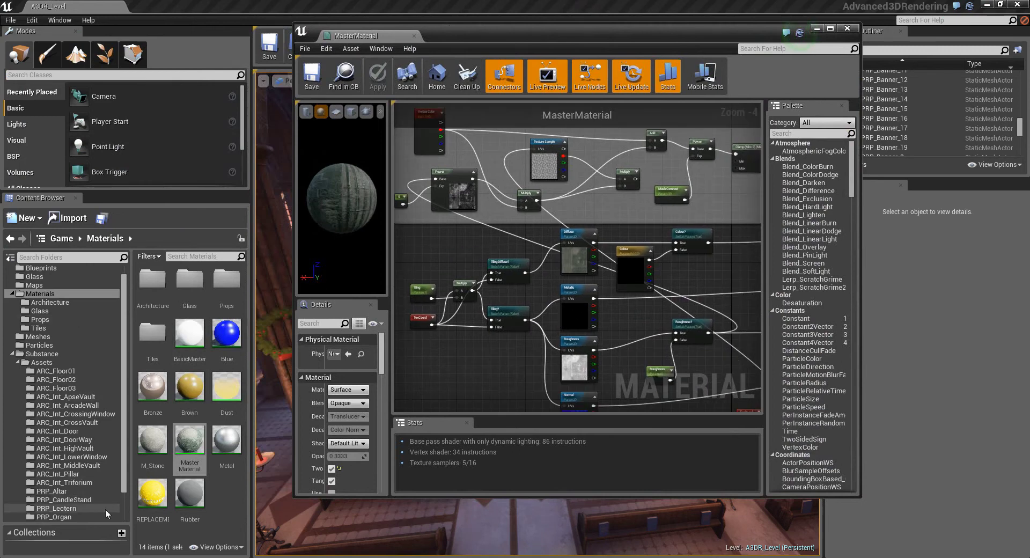
Check the ARC_Int_Pillar Substance outputs and open the ARC_Int_Pillar material instance from the Architecture materials folder.
{"action": "scroll", "coordinate": [121, 510], "scroll_direction": "down", "scroll_amount": 2}
{"action": "left_click", "coordinate": [104, 434]}
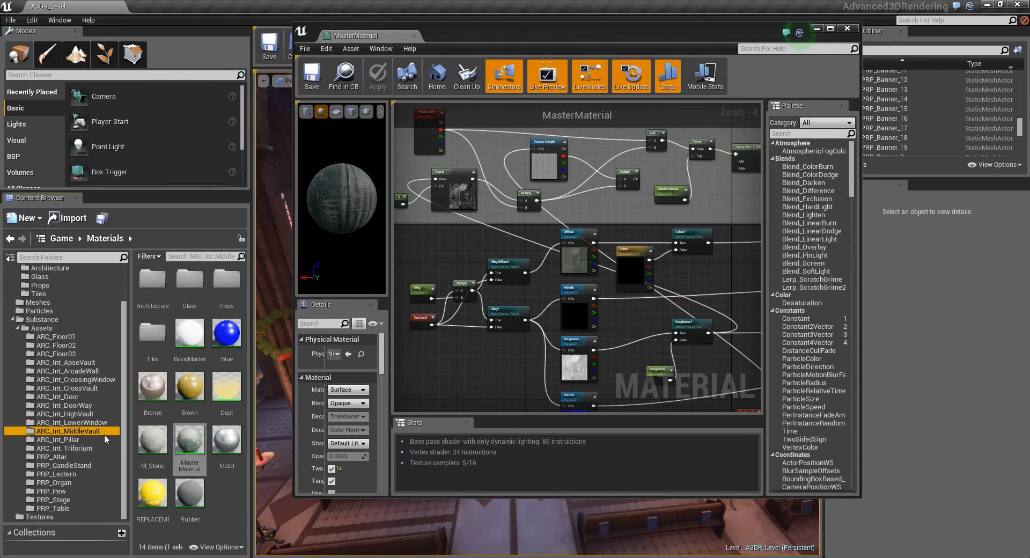
{"action": "left_click", "coordinate": [104, 439]}
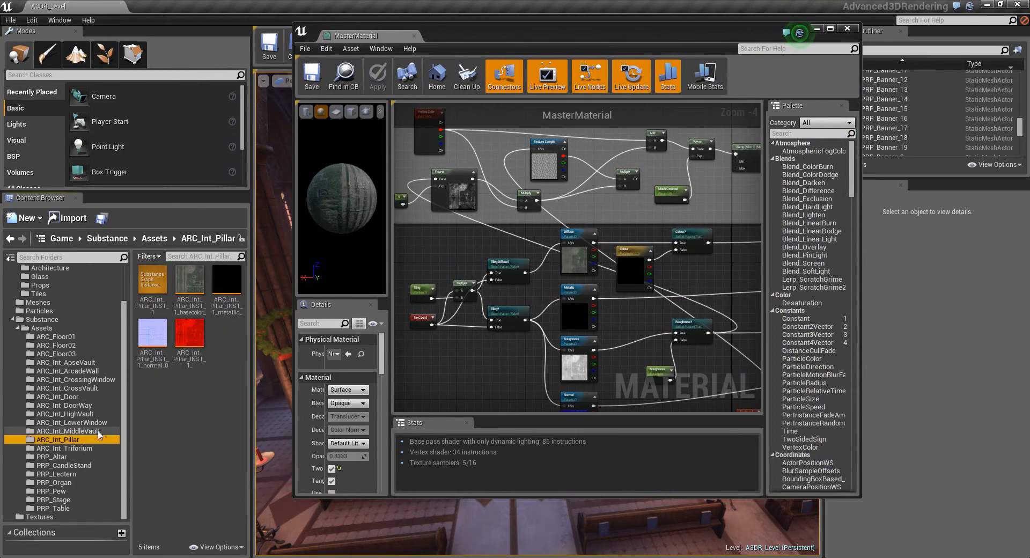
{"action": "left_click", "coordinate": [51, 269]}
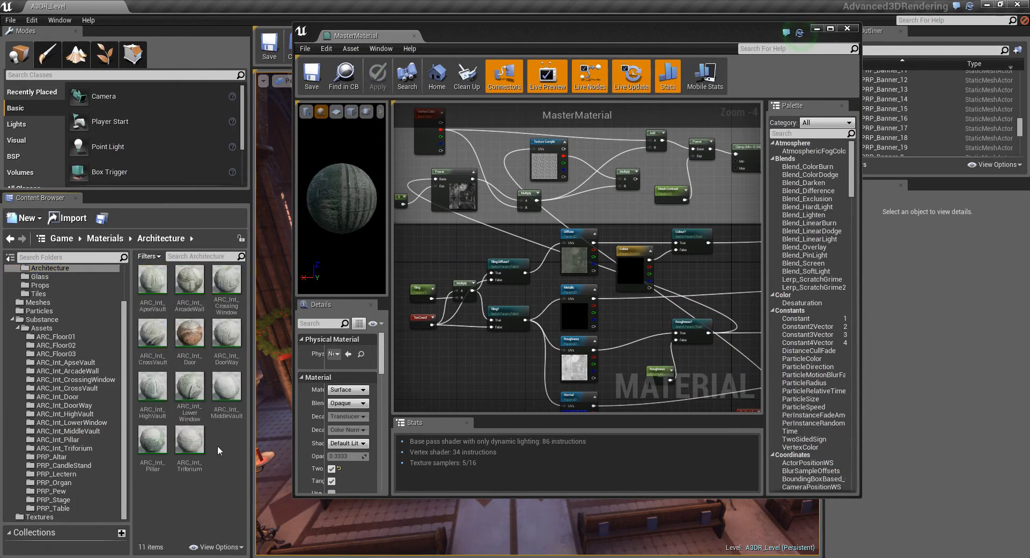
{"action": "double_click", "coordinate": [153, 440]}
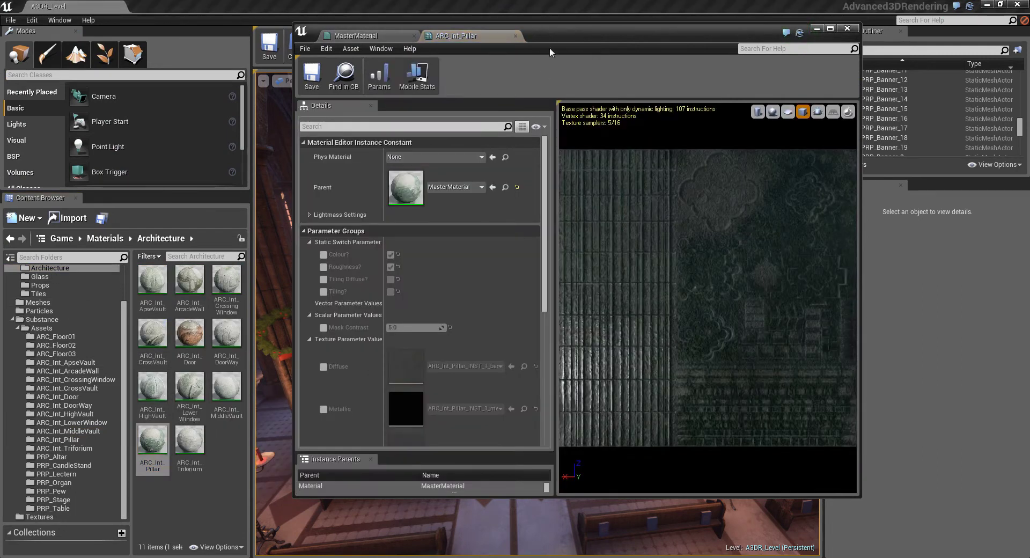
Examine the texture parameters and lit preview of the ARC_Int_Pillar material instance, and close it.
{"action": "scroll", "coordinate": [465, 337], "scroll_direction": "down", "scroll_amount": 4}
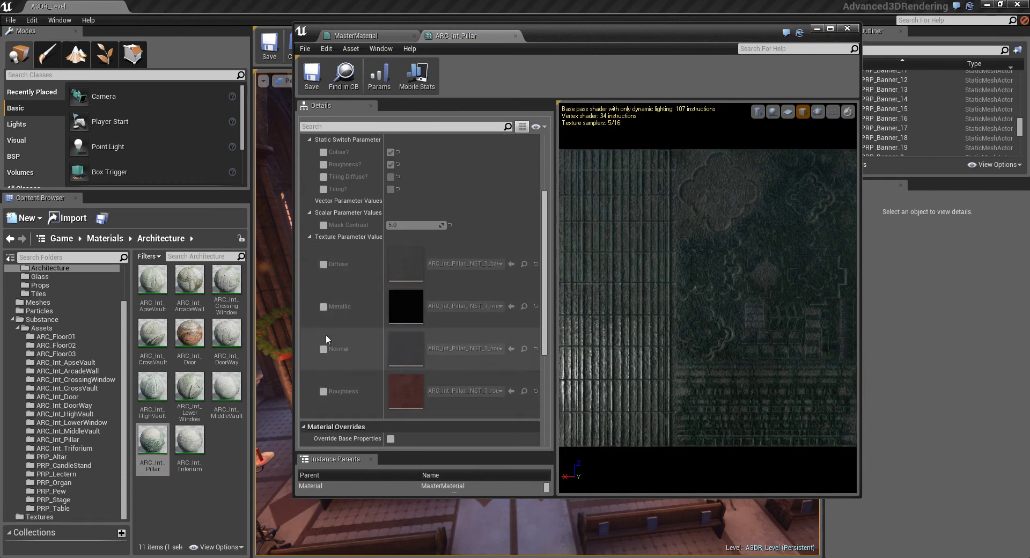
{"action": "left_click_drag", "start_coordinate": [719, 279], "coordinate": [658, 346]}
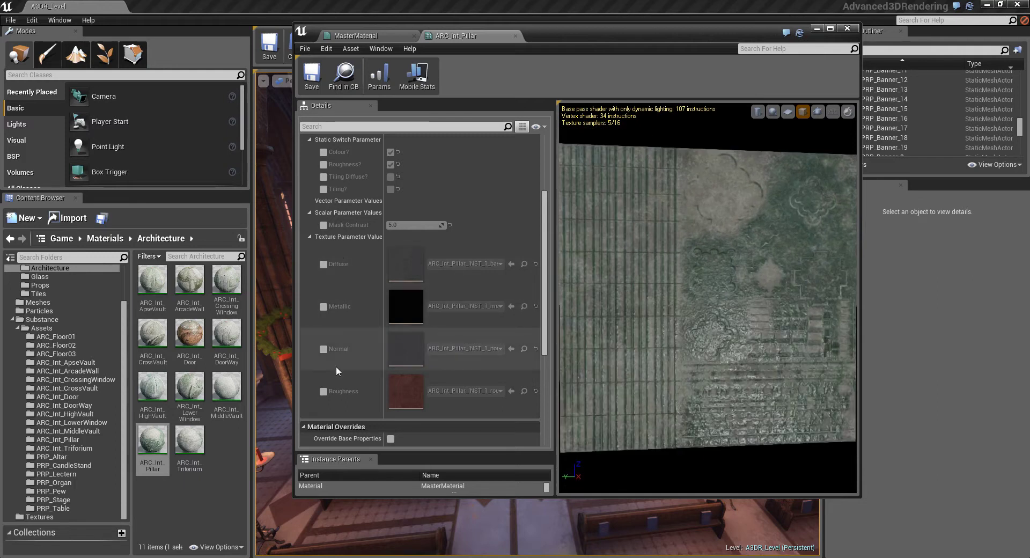
{"action": "mouse_move", "coordinate": [781, 323]}
{"action": "left_mouse_down"}
{"action": "mouse_move", "coordinate": [764, 324]}
{"action": "mouse_move", "coordinate": [781, 322]}
{"action": "left_mouse_up"}
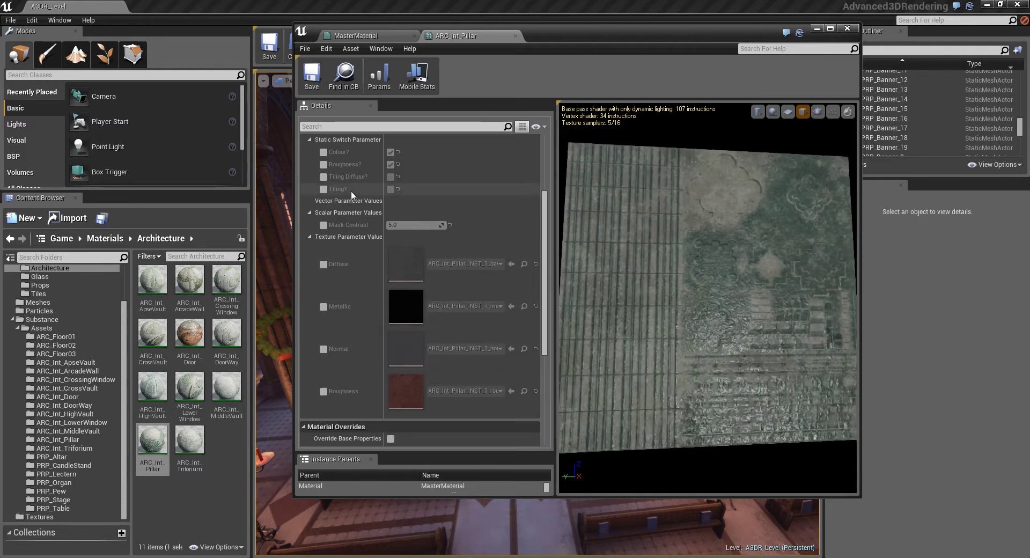
{"action": "left_click", "coordinate": [388, 37]}
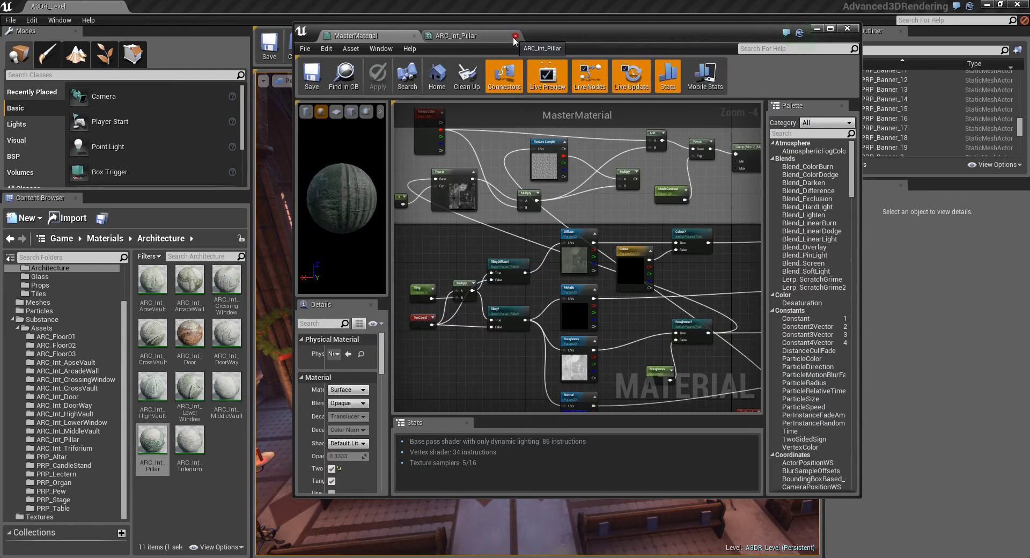
{"action": "left_click", "coordinate": [515, 36]}
Maximise the MasterMaterial editor and examine its graph, from the tiling and texture parameters to the final material node.
{"action": "scroll", "coordinate": [578, 251], "scroll_direction": "down", "scroll_amount": 2}
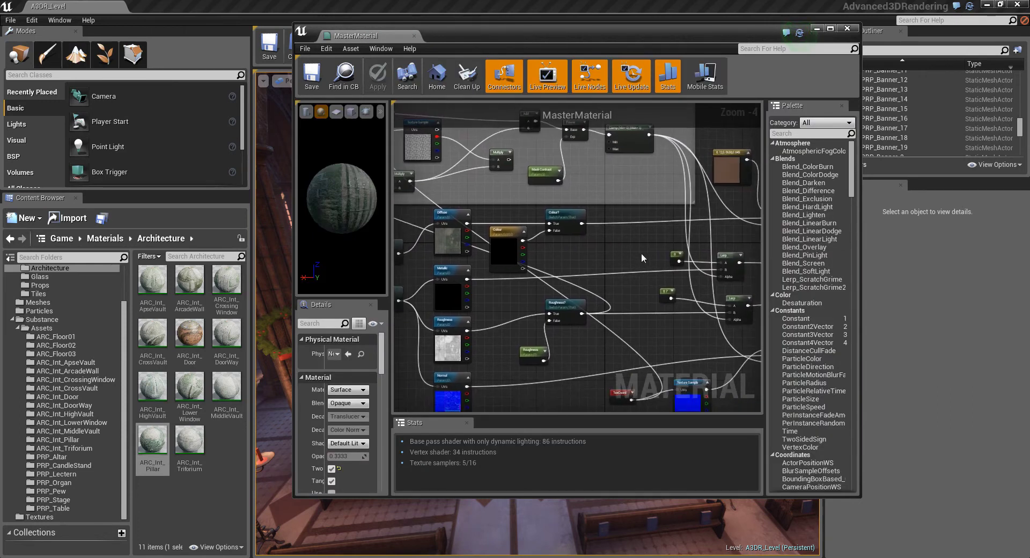
{"action": "scroll", "coordinate": [619, 260], "scroll_direction": "up", "scroll_amount": 1}
{"action": "right_click_drag", "start_coordinate": [619, 260], "coordinate": [571, 257]}
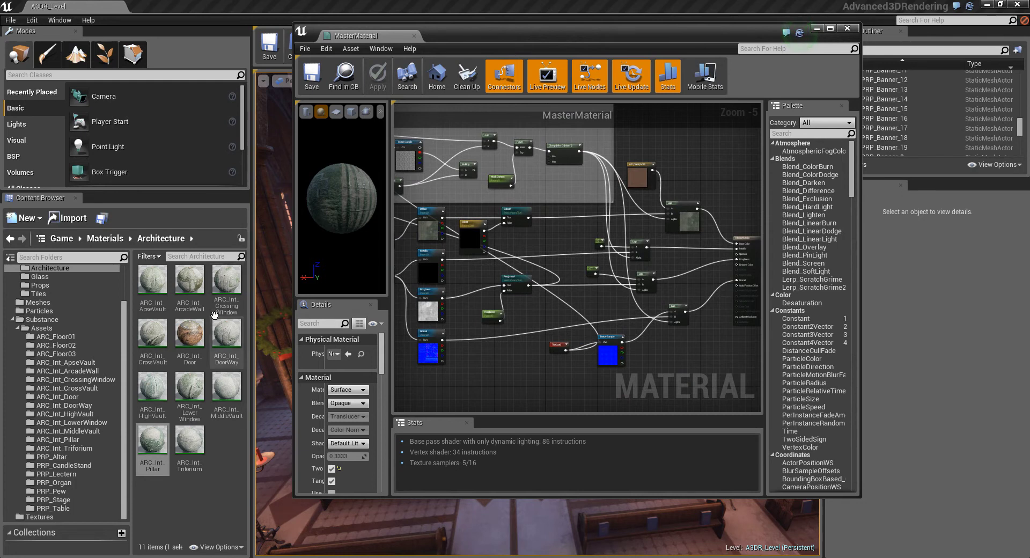
{"action": "right_click_drag", "start_coordinate": [550, 314], "coordinate": [582, 335]}
{"action": "right_click_drag", "start_coordinate": [435, 284], "coordinate": [403, 269]}
{"action": "double_click", "coordinate": [709, 31]}
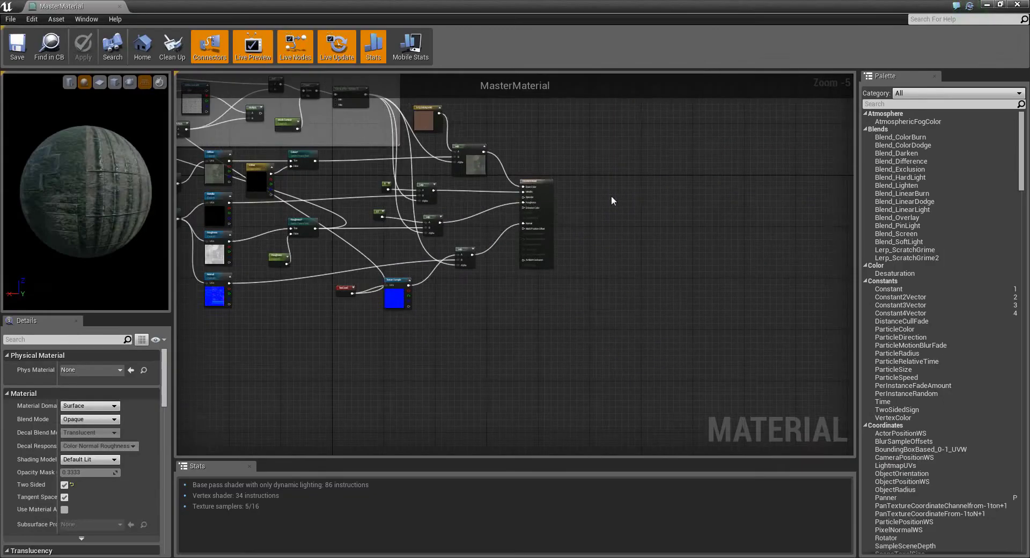
{"action": "scroll", "coordinate": [516, 227], "scroll_direction": "up", "scroll_amount": 2}
{"action": "right_click_drag", "start_coordinate": [517, 228], "coordinate": [645, 368]}
{"action": "right_click_drag", "start_coordinate": [438, 254], "coordinate": [339, 102]}
{"action": "right_click_drag", "start_coordinate": [693, 208], "coordinate": [564, 156]}
{"action": "right_click_drag", "start_coordinate": [383, 350], "coordinate": [612, 358]}
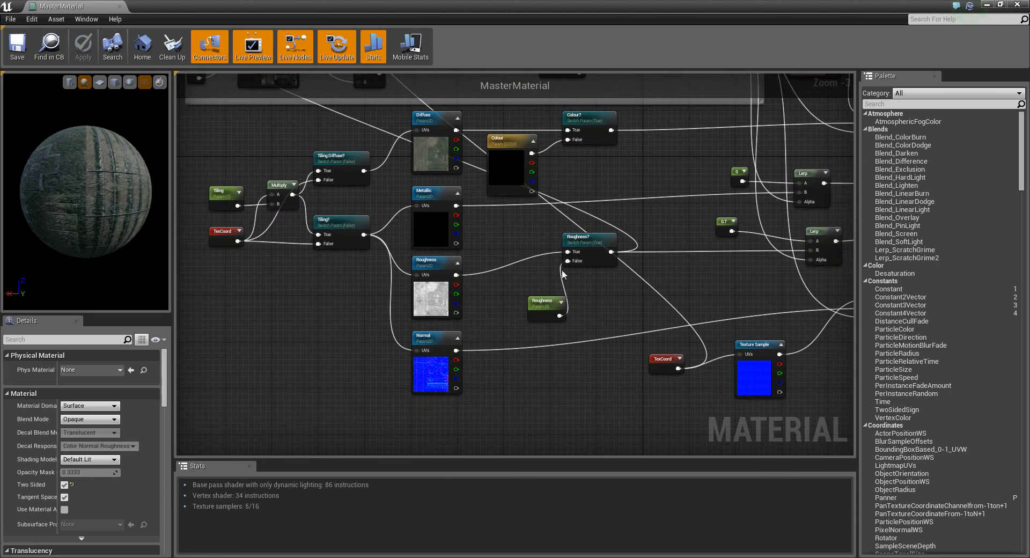
Point out the Colour? and Roughness? switch nodes, clear the selection and close MasterMaterial.
{"action": "right_click_drag", "start_coordinate": [520, 307], "coordinate": [382, 343]}
{"action": "left_click_drag", "start_coordinate": [401, 334], "coordinate": [319, 171]}
{"action": "left_click", "coordinate": [387, 235]}
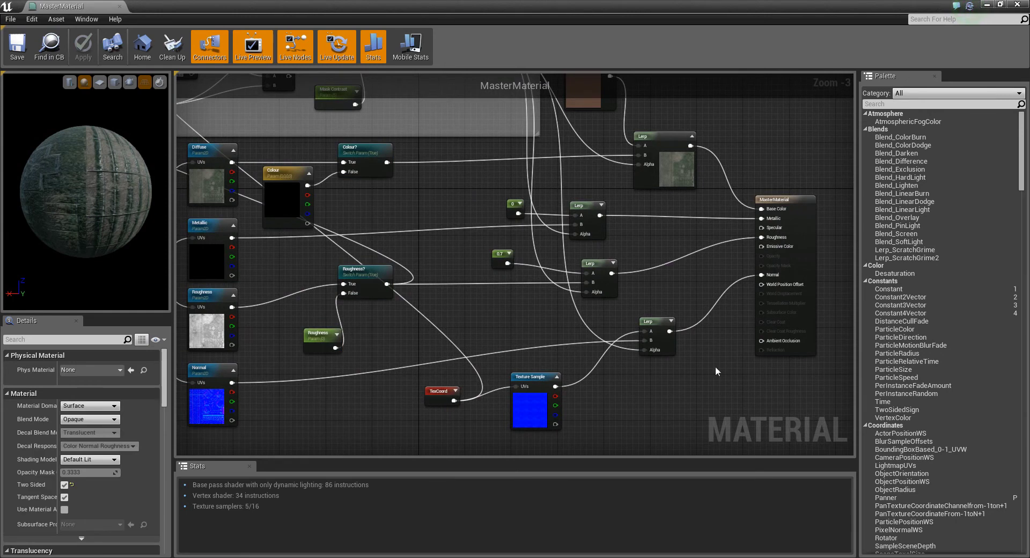
{"action": "middle_click", "coordinate": [76, 4]}
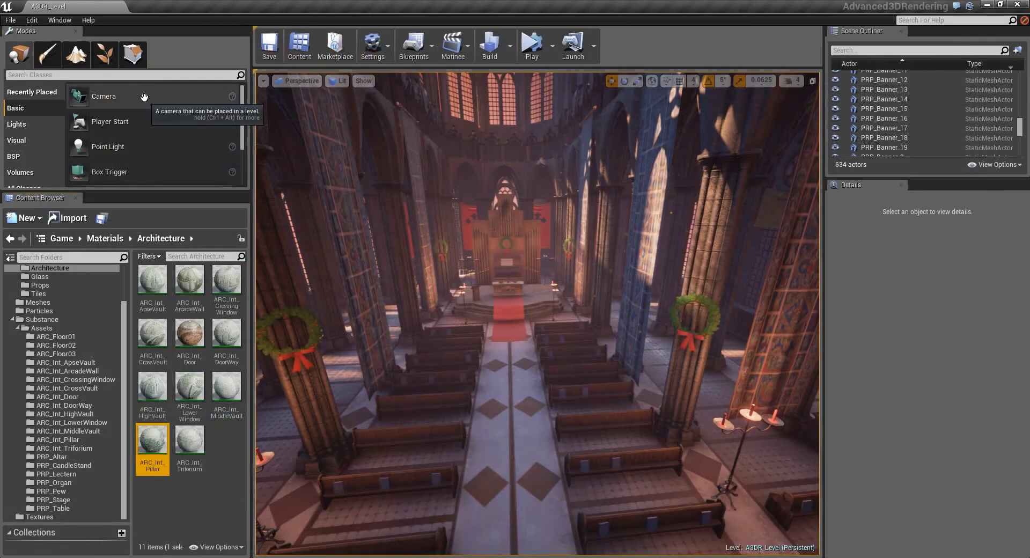
Review the ARC_Int_MiddleVault, ARC_Int_Pillar and ARC_Int_Triforium Substance outputs again and look over the nave from farther back.
{"action": "left_click", "coordinate": [233, 443]}
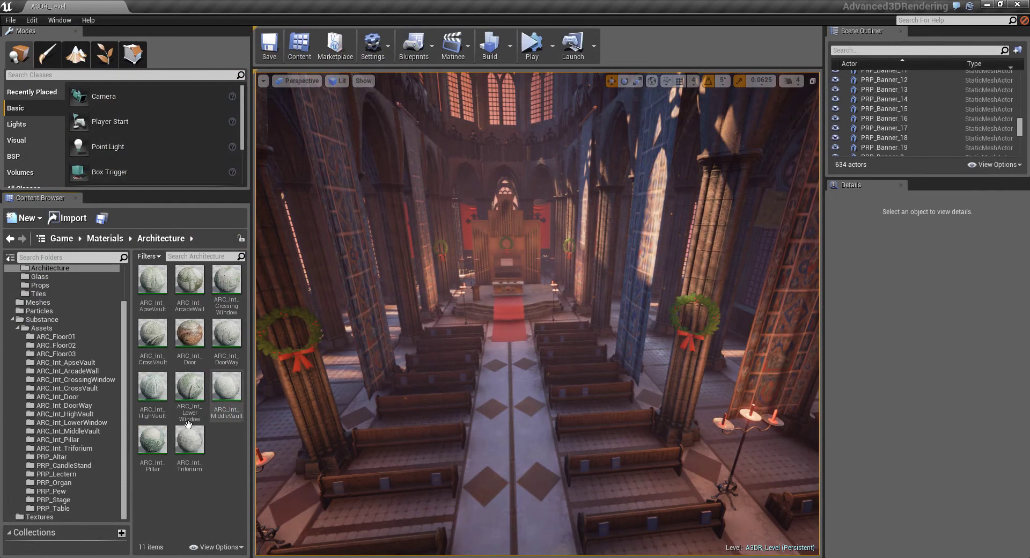
{"action": "scroll", "coordinate": [80, 462], "scroll_direction": "up", "scroll_amount": 3}
{"action": "left_click", "coordinate": [82, 479]}
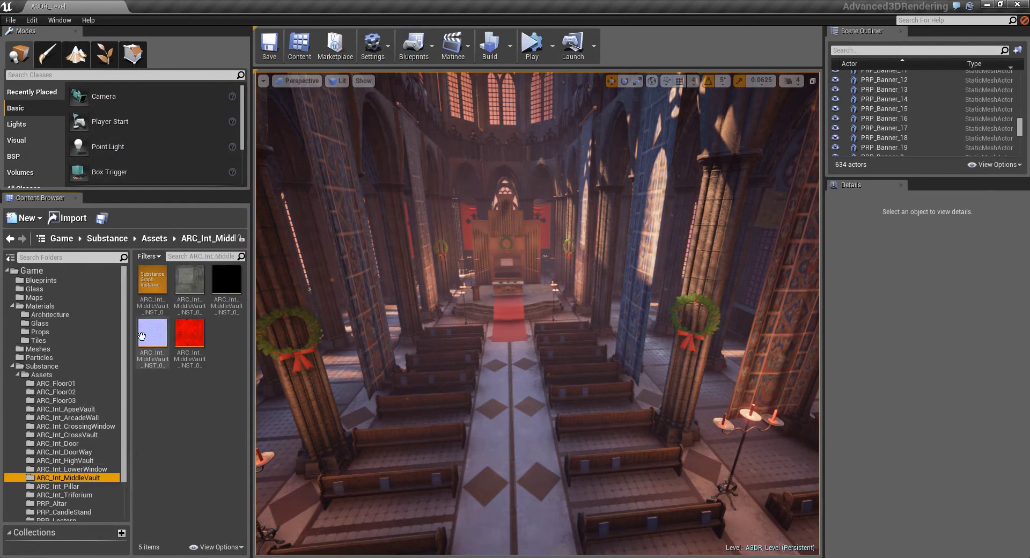
{"action": "key", "text": "Down"}
{"action": "key", "text": "Down"}
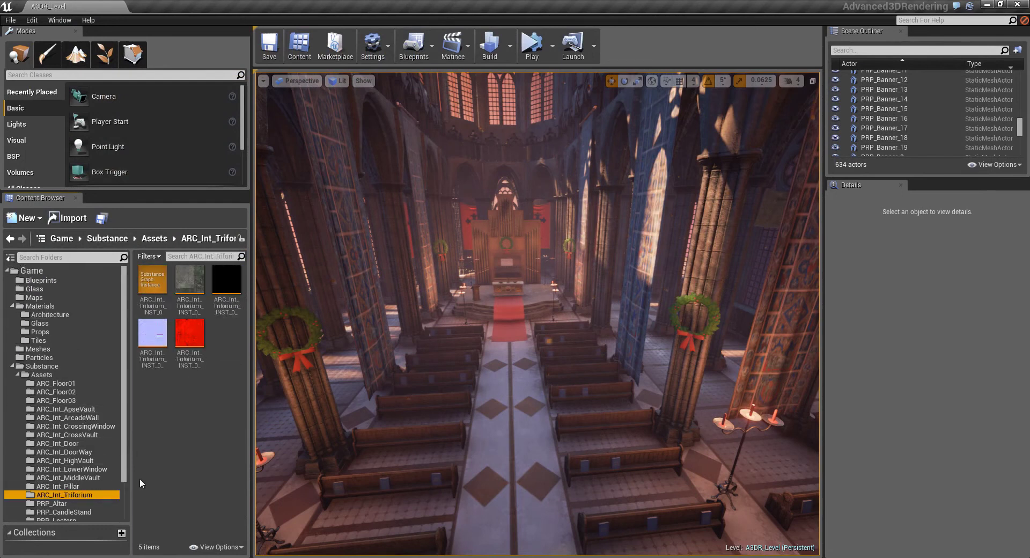
{"action": "key", "text": "s"}
{"action": "right_click_drag", "start_coordinate": [510, 386], "coordinate": [493, 426]}
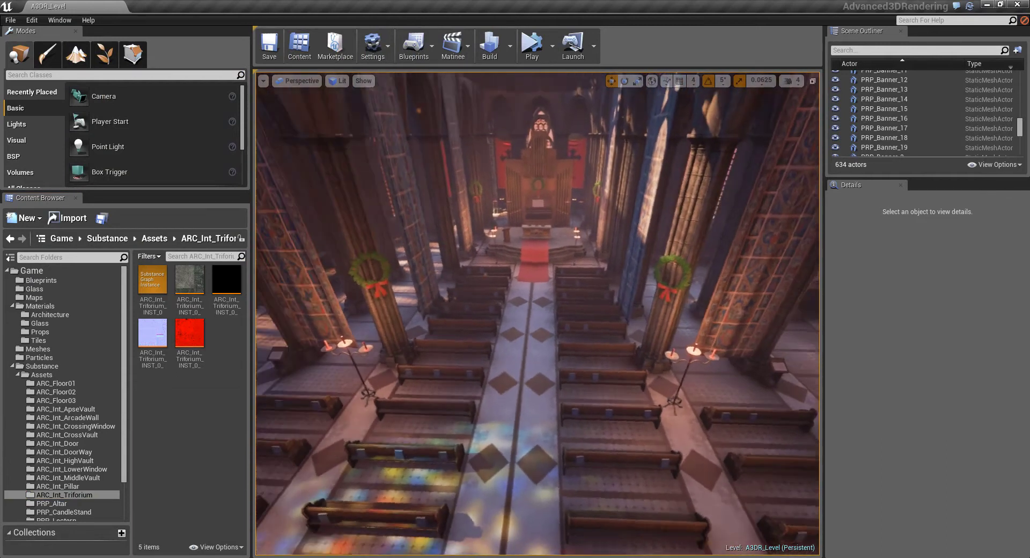
Collapse the Substance folder and look through the banner, glass, holly and other texture assets in the Textures folder.
{"action": "left_click_drag", "start_coordinate": [510, 349], "coordinate": [510, 385]}
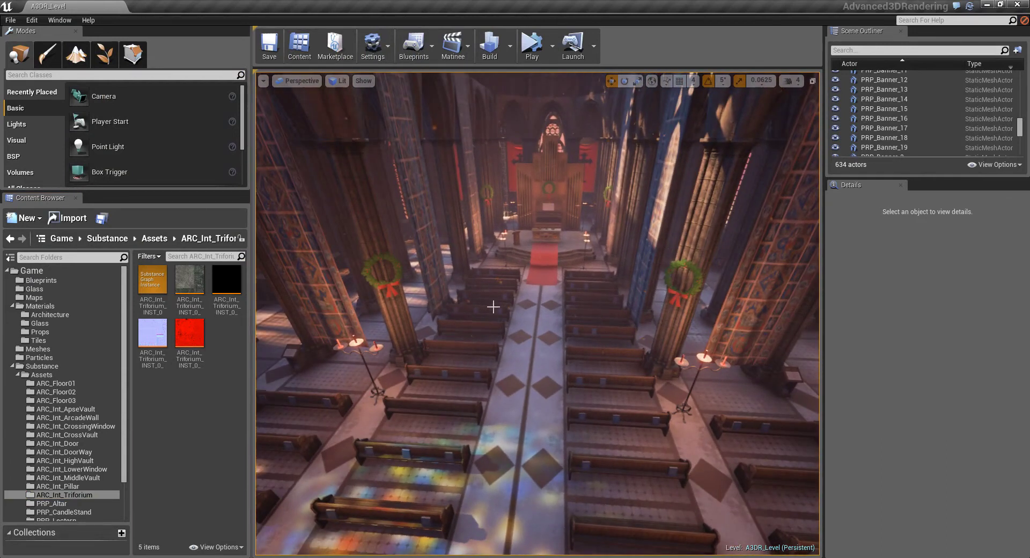
{"action": "right_click_drag", "start_coordinate": [537, 314], "coordinate": [582, 325]}
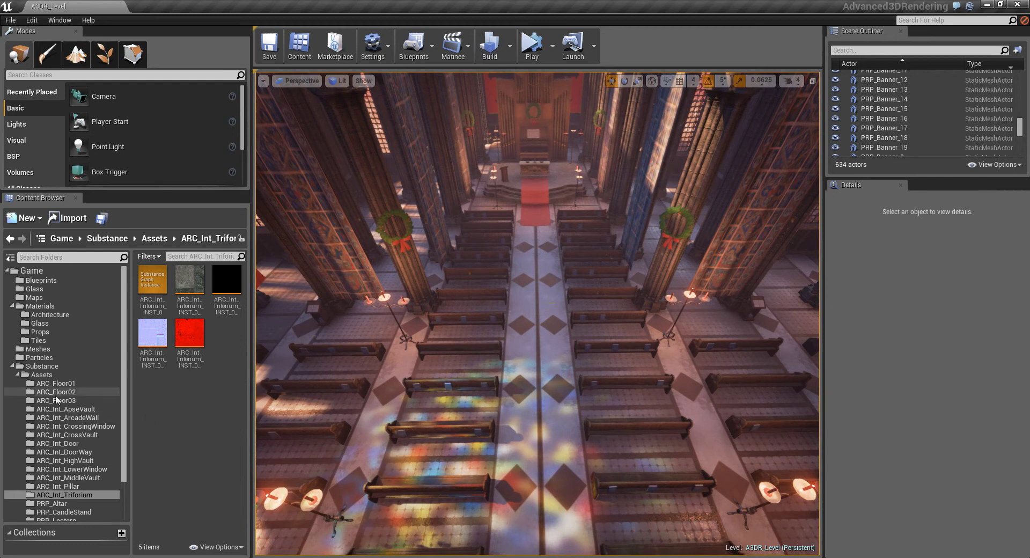
{"action": "left_click", "coordinate": [13, 367]}
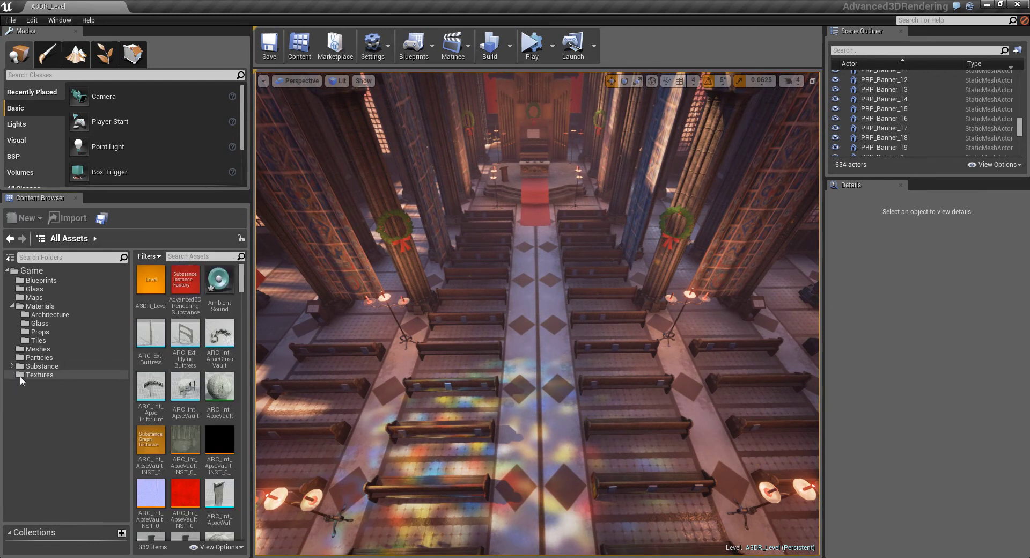
{"action": "left_click", "coordinate": [39, 374]}
{"action": "scroll", "coordinate": [195, 353], "scroll_direction": "down", "scroll_amount": 5}
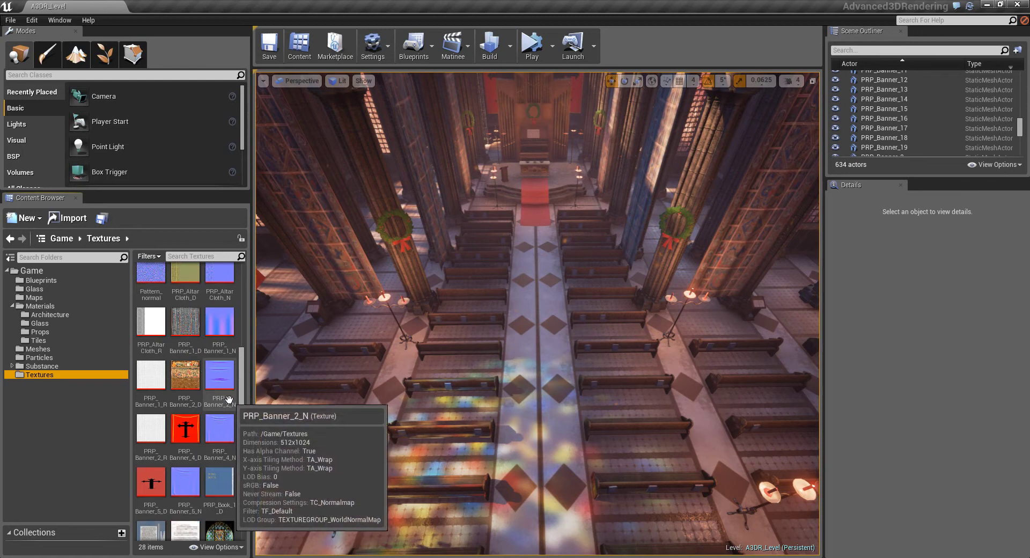
{"action": "left_click", "coordinate": [204, 526]}
{"action": "scroll", "coordinate": [204, 526], "scroll_direction": "up", "scroll_amount": 4}
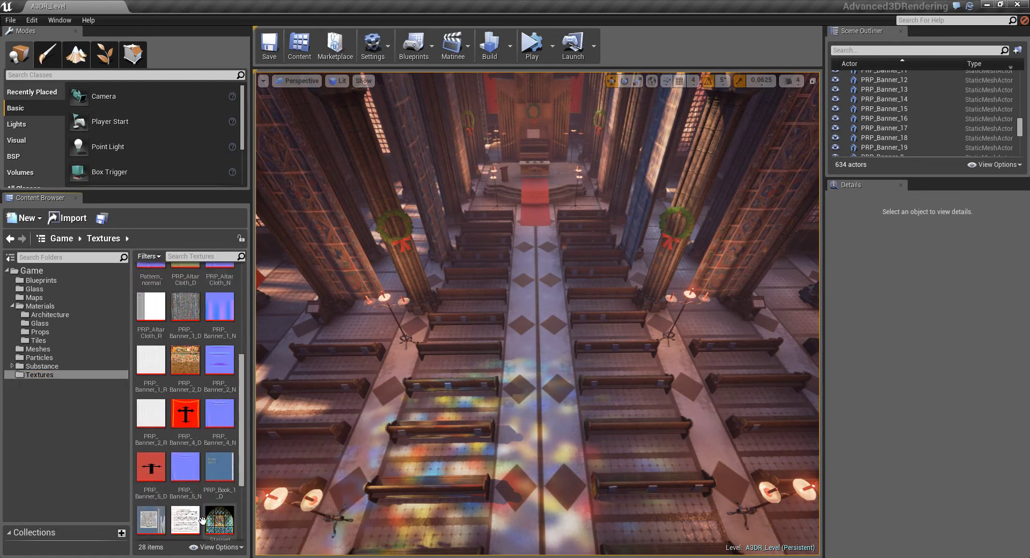
{"action": "scroll", "coordinate": [206, 520], "scroll_direction": "up", "scroll_amount": 1}
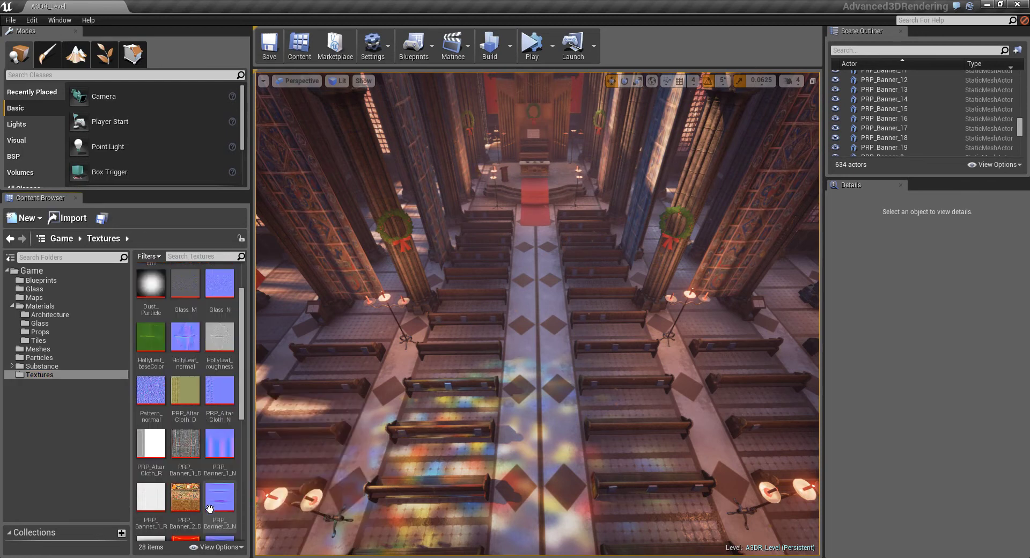
{"action": "scroll", "coordinate": [209, 509], "scroll_direction": "up", "scroll_amount": 1}
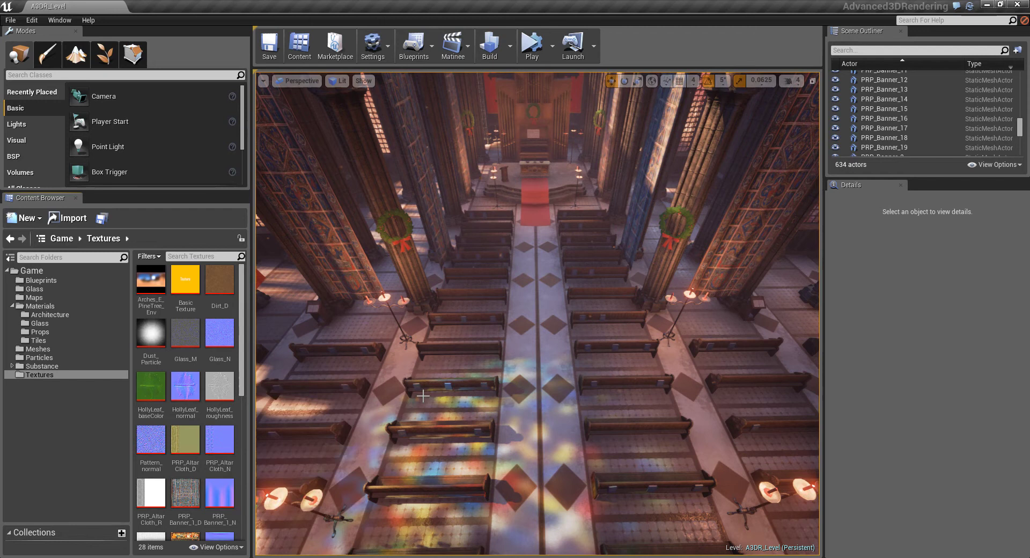
{"action": "scroll", "coordinate": [189, 429], "scroll_direction": "down", "scroll_amount": 5}
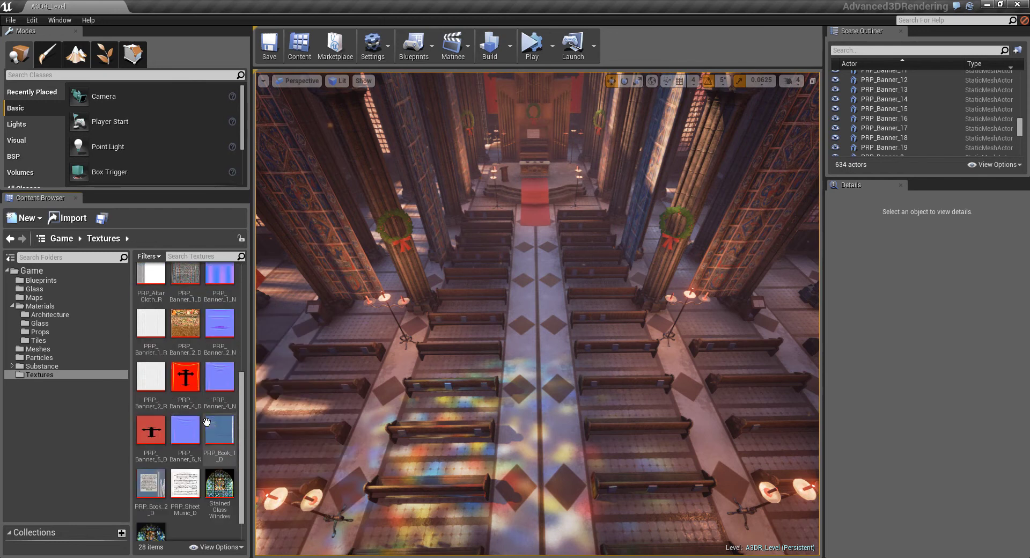
Look at the arched window above the banners, then examine the StainedGlassWindow texture and close it.
{"action": "right_click_drag", "start_coordinate": [342, 464], "coordinate": [296, 293]}
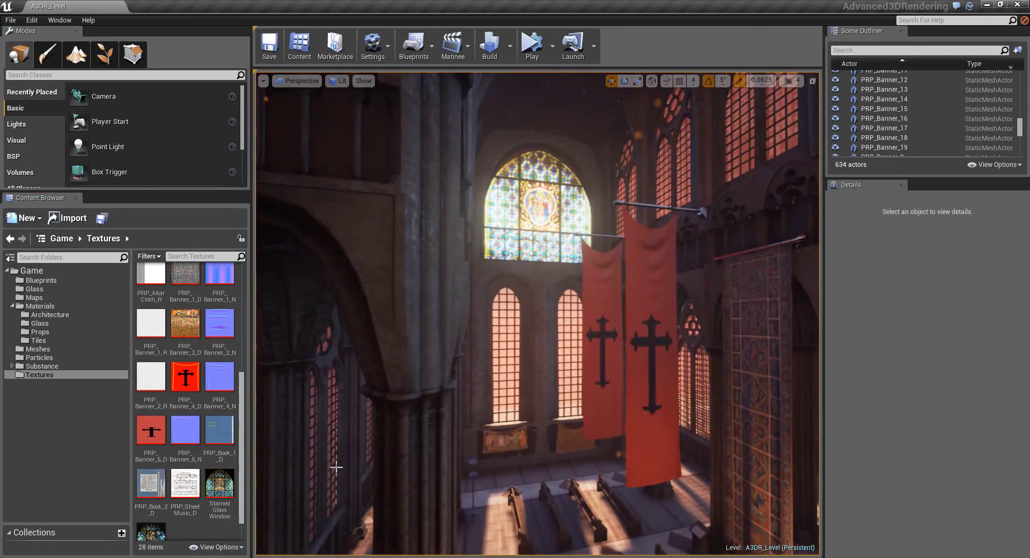
{"action": "double_click", "coordinate": [224, 491]}
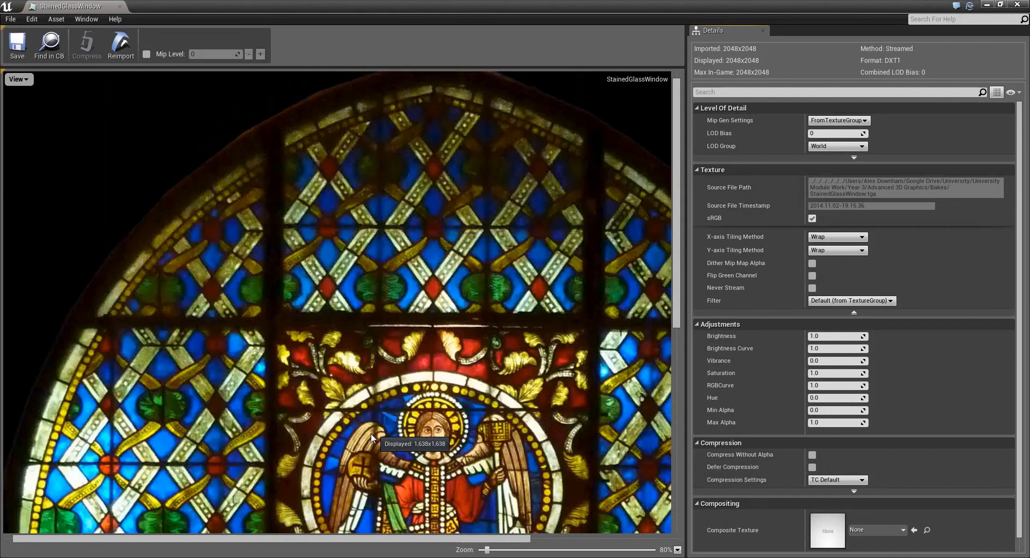
{"action": "left_click", "coordinate": [119, 5]}
{"action": "key", "text": "2"}
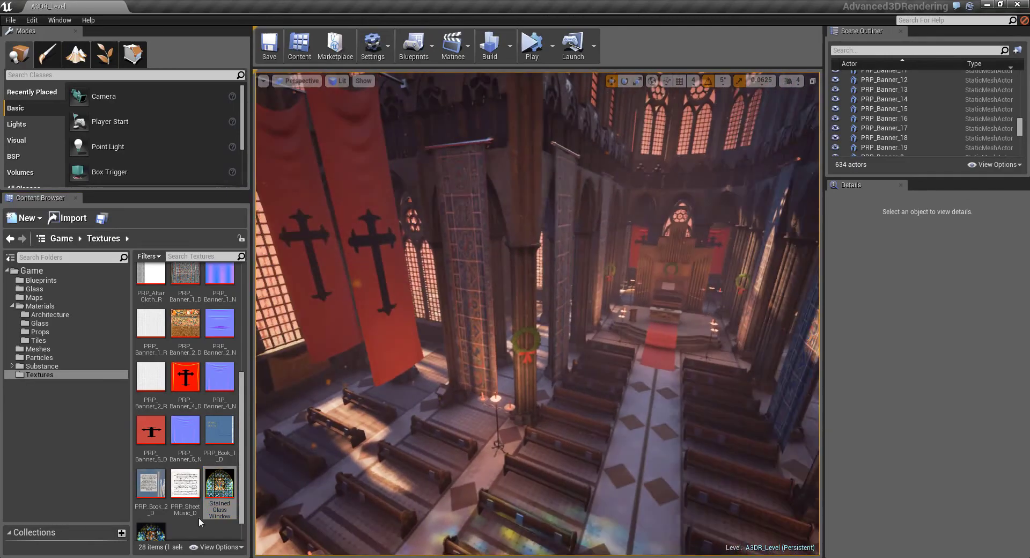
{"action": "scroll", "coordinate": [201, 516], "scroll_direction": "up", "scroll_amount": 1}
{"action": "scroll", "coordinate": [201, 515], "scroll_direction": "up", "scroll_amount": 3}
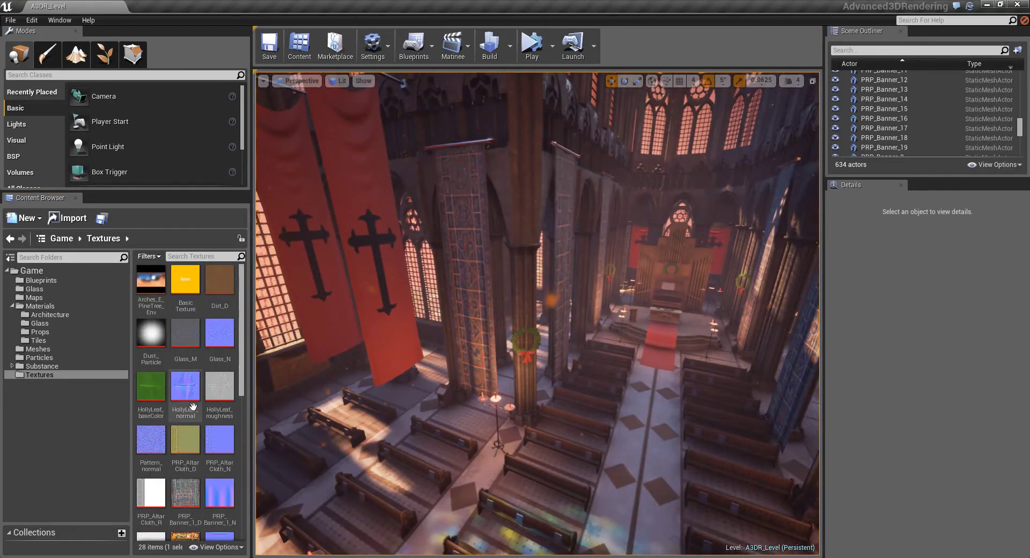
Look down the nave at the coloured light on the pews and view the lighting build options.
{"action": "right_click_drag", "start_coordinate": [537, 313], "coordinate": [644, 376]}
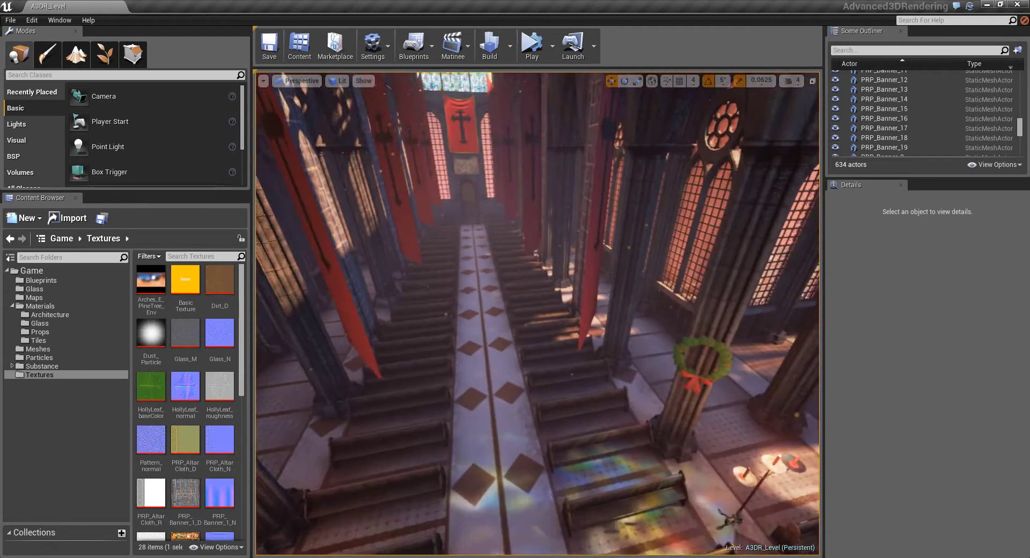
{"action": "right_click_drag", "start_coordinate": [537, 314], "coordinate": [514, 339]}
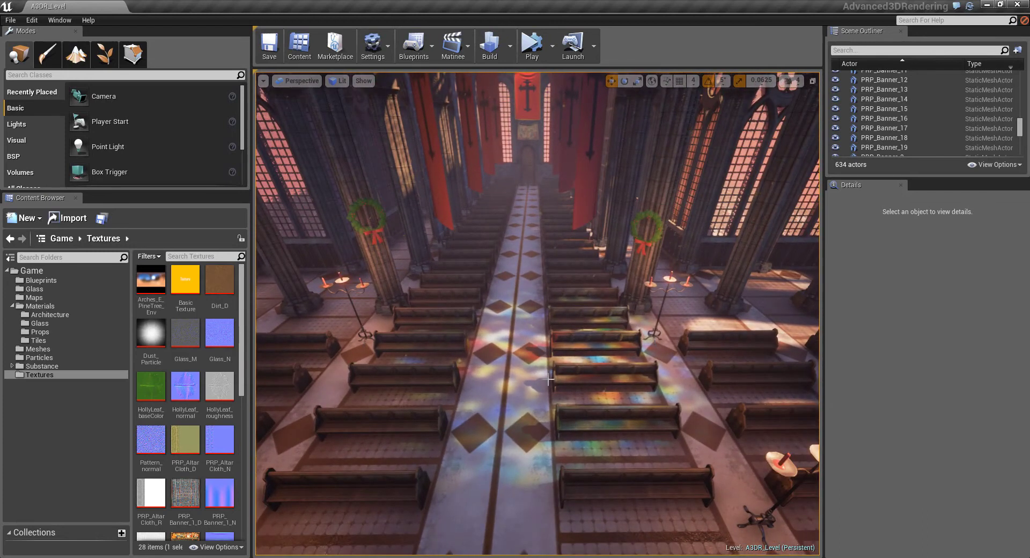
{"action": "left_click_drag", "start_coordinate": [644, 334], "coordinate": [583, 333], "text": "alt"}
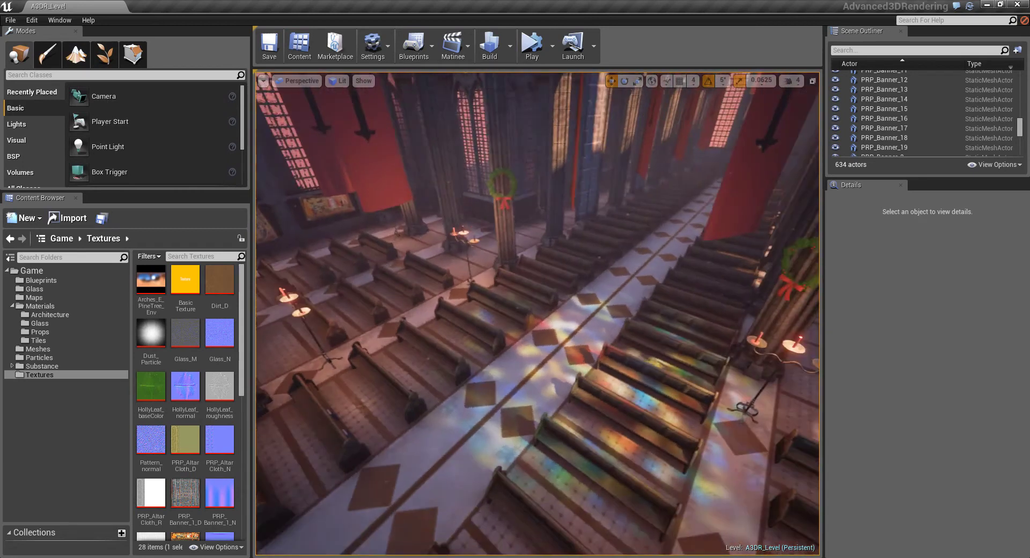
{"action": "left_click", "coordinate": [506, 46]}
{"action": "left_click", "coordinate": [505, 46]}
{"action": "left_click", "coordinate": [505, 47]}
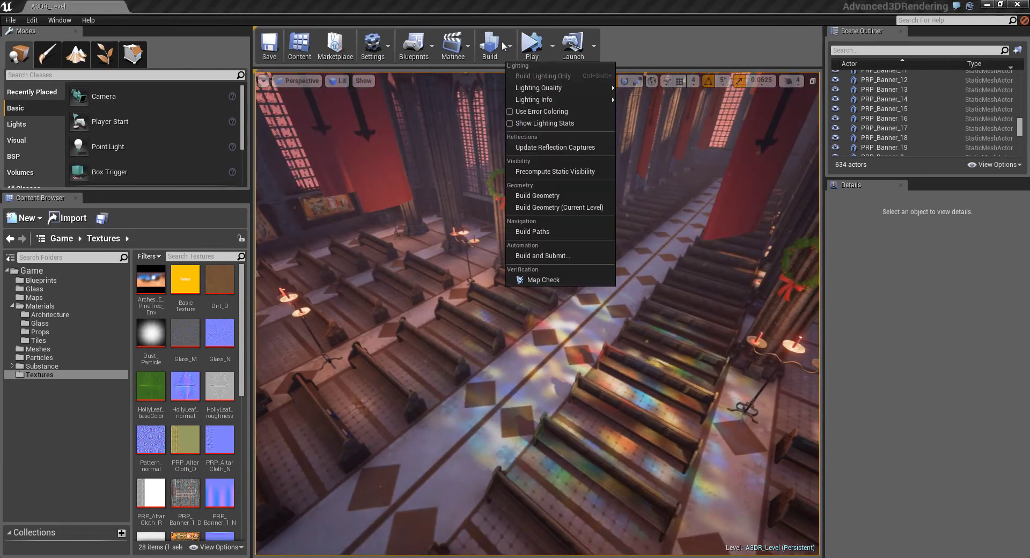
{"action": "left_click", "coordinate": [647, 37]}
Survey the nave from above the pews down to the aisle, clearing any pew selection.
{"action": "right_click_drag", "start_coordinate": [538, 313], "coordinate": [618, 306]}
{"action": "right_click_drag", "start_coordinate": [537, 285], "coordinate": [553, 294]}
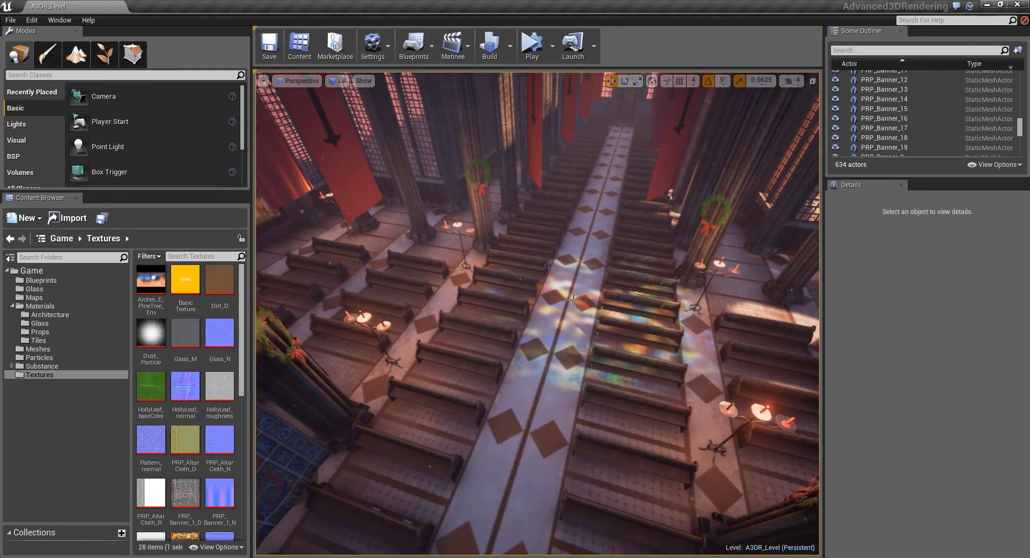
{"action": "right_click", "coordinate": [625, 250]}
{"action": "key", "text": "Escape"}
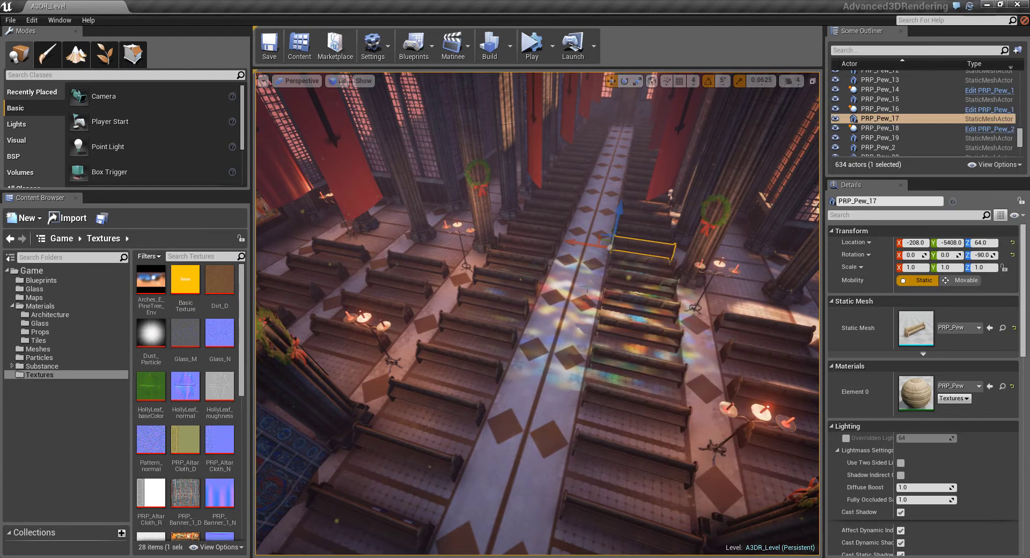
{"action": "key", "text": "Escape"}
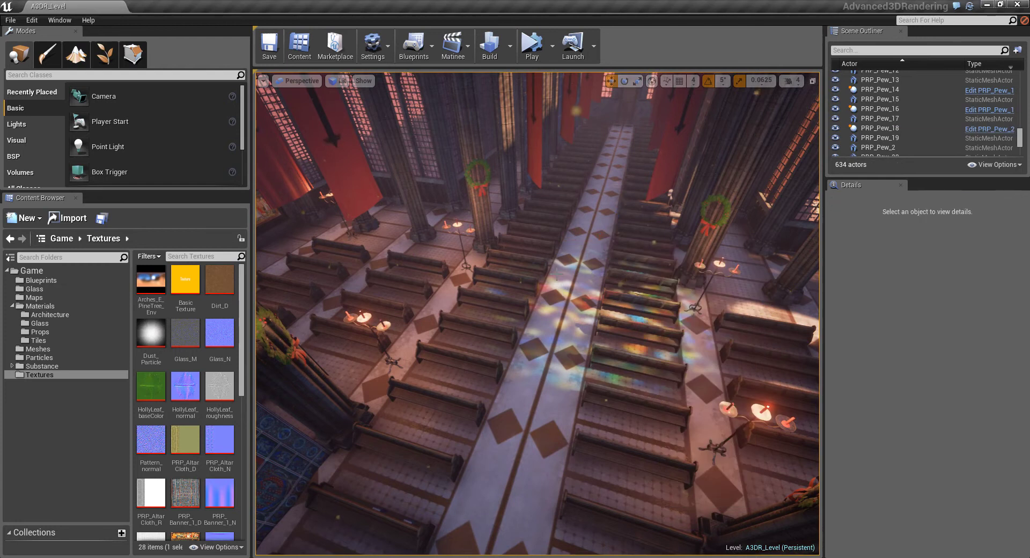
{"action": "mouse_move", "coordinate": [557, 276]}
{"action": "right_mouse_down"}
{"action": "mouse_move", "coordinate": [591, 199]}
{"action": "mouse_move", "coordinate": [641, 221]}
{"action": "mouse_move", "coordinate": [633, 161]}
{"action": "mouse_move", "coordinate": [553, 284]}
{"action": "mouse_move", "coordinate": [472, 317]}
{"action": "mouse_move", "coordinate": [478, 285]}
{"action": "mouse_move", "coordinate": [537, 290]}
{"action": "mouse_move", "coordinate": [457, 285]}
{"action": "mouse_move", "coordinate": [505, 349]}
{"action": "mouse_move", "coordinate": [561, 364]}
{"action": "mouse_move", "coordinate": [556, 275]}
{"action": "right_mouse_up"}
{"action": "key", "text": "w"}
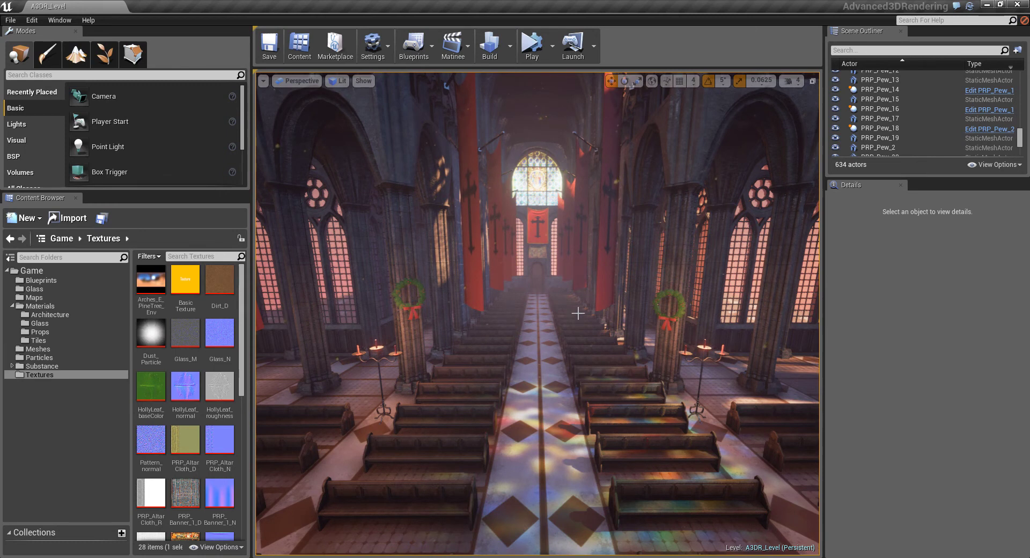
Turn on the Mesh DistanceFields visualisation and examine the pews, pillars and vaulted ceiling.
{"action": "left_click", "coordinate": [912, 50]}
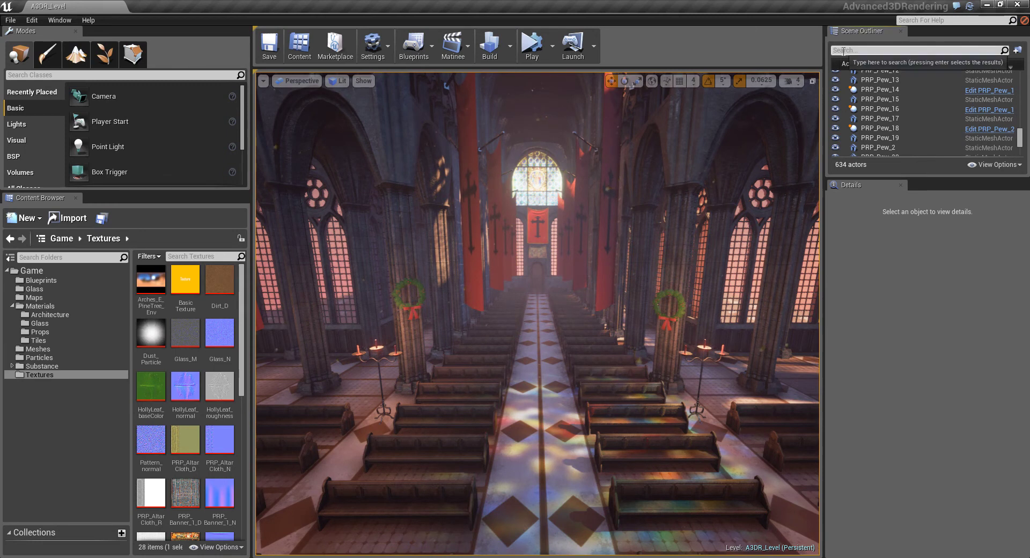
{"action": "left_click", "coordinate": [363, 80]}
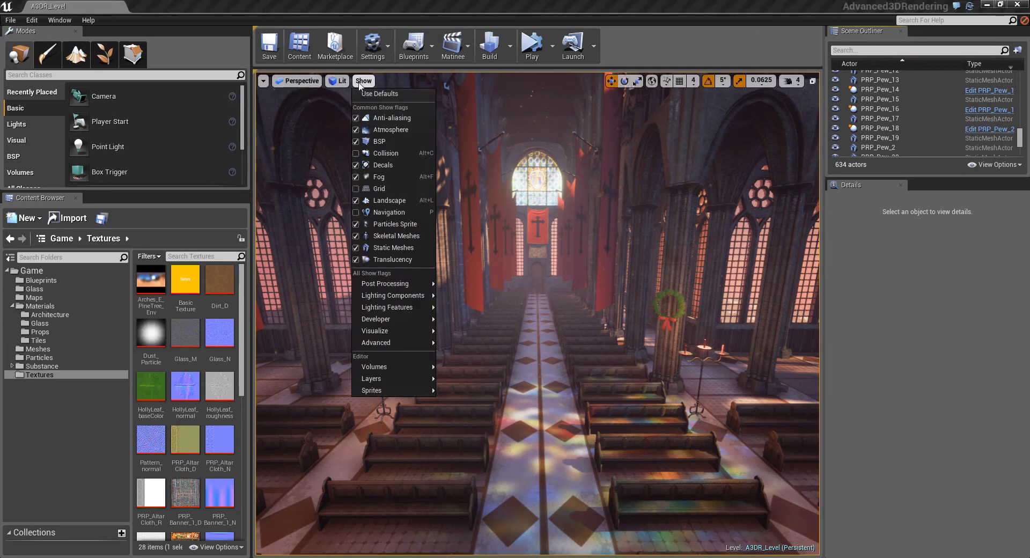
{"action": "mouse_move", "coordinate": [403, 325]}
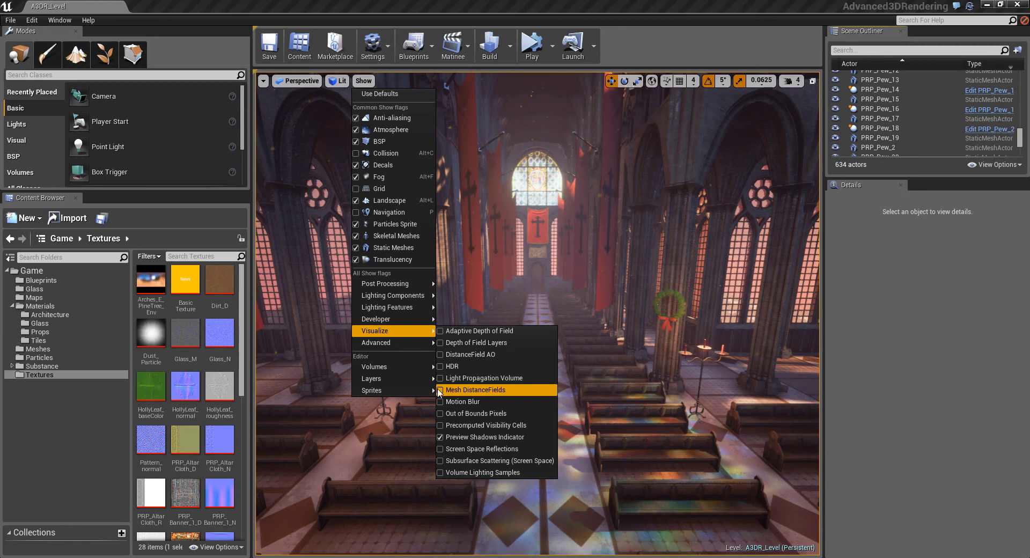
{"action": "left_click", "coordinate": [438, 391]}
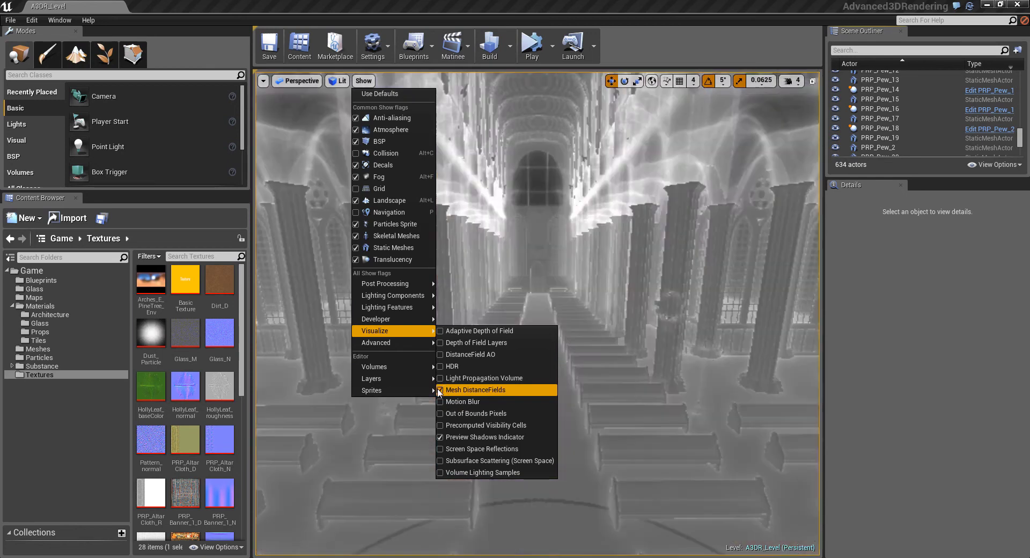
{"action": "right_click_drag", "start_coordinate": [569, 274], "coordinate": [576, 309]}
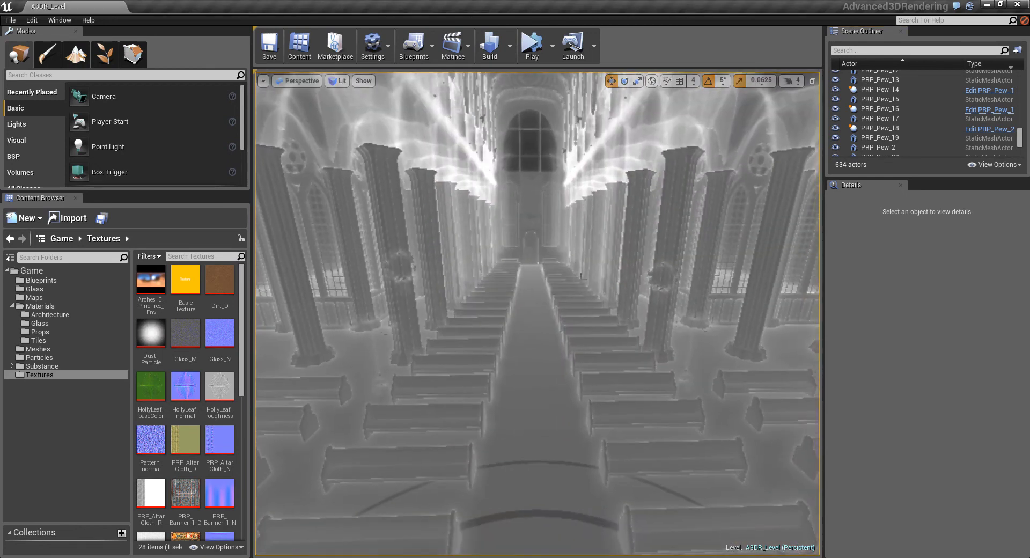
{"action": "right_click_drag", "start_coordinate": [576, 309], "coordinate": [467, 180]}
{"action": "right_click_drag", "start_coordinate": [568, 198], "coordinate": [544, 260]}
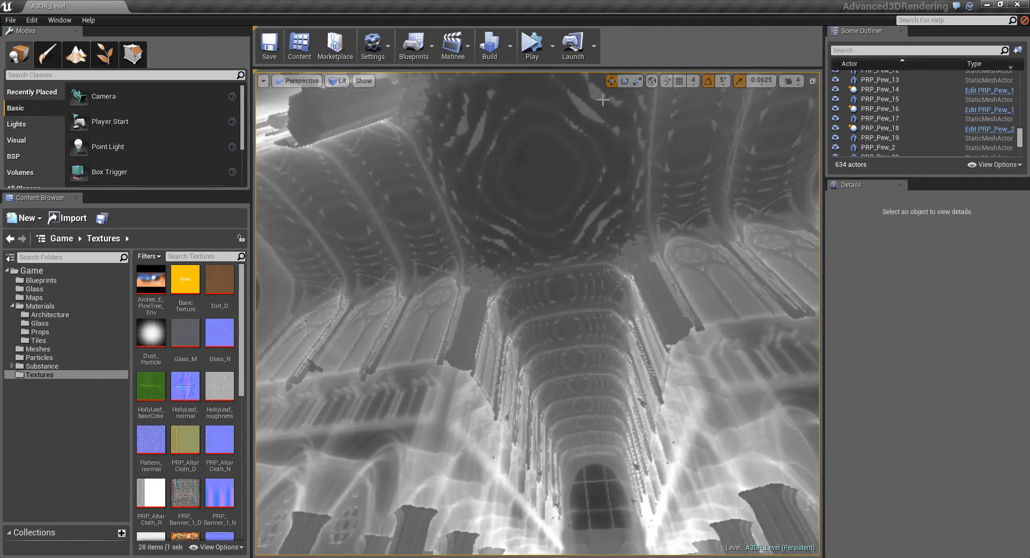
Turn off the Mesh DistanceFields visualisation and look down the lit nave towards the entrance wall.
{"action": "left_click", "coordinate": [363, 81]}
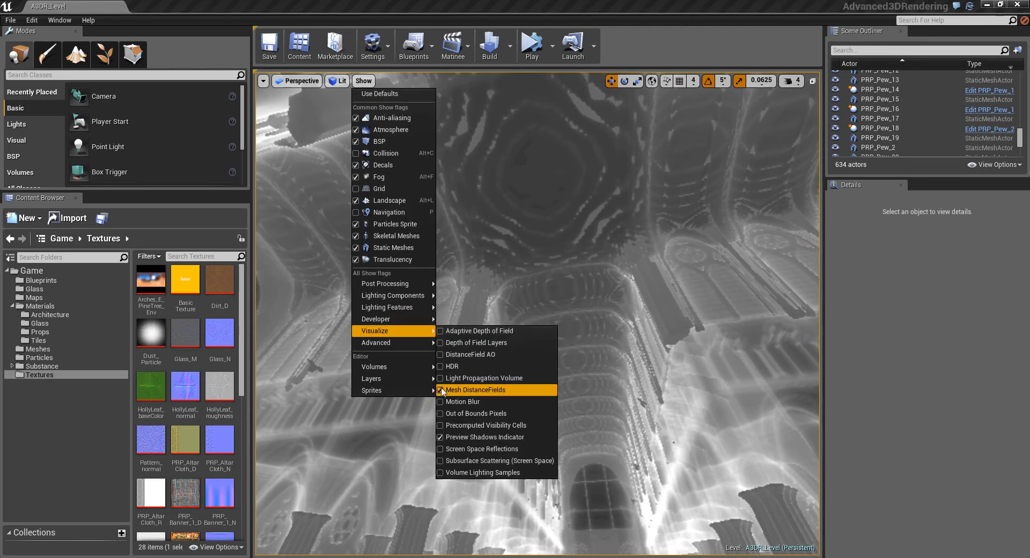
{"action": "left_click", "coordinate": [442, 389]}
{"action": "mouse_move", "coordinate": [522, 154]}
{"action": "right_mouse_down"}
{"action": "mouse_move", "coordinate": [525, 301]}
{"action": "mouse_move", "coordinate": [525, 168]}
{"action": "right_mouse_up"}
{"action": "right_click_drag", "start_coordinate": [556, 245], "coordinate": [518, 106]}
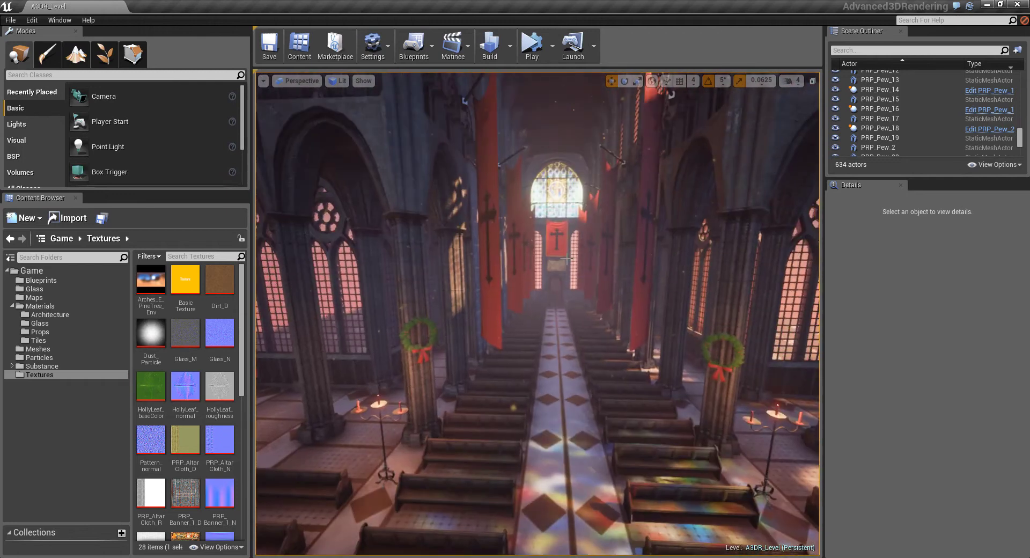
Search the scene actors for "dire" and select the DirectionalLight for rotation.
{"action": "left_click", "coordinate": [880, 50]}
{"action": "type", "text": "dire"}
{"action": "left_click", "coordinate": [875, 76]}
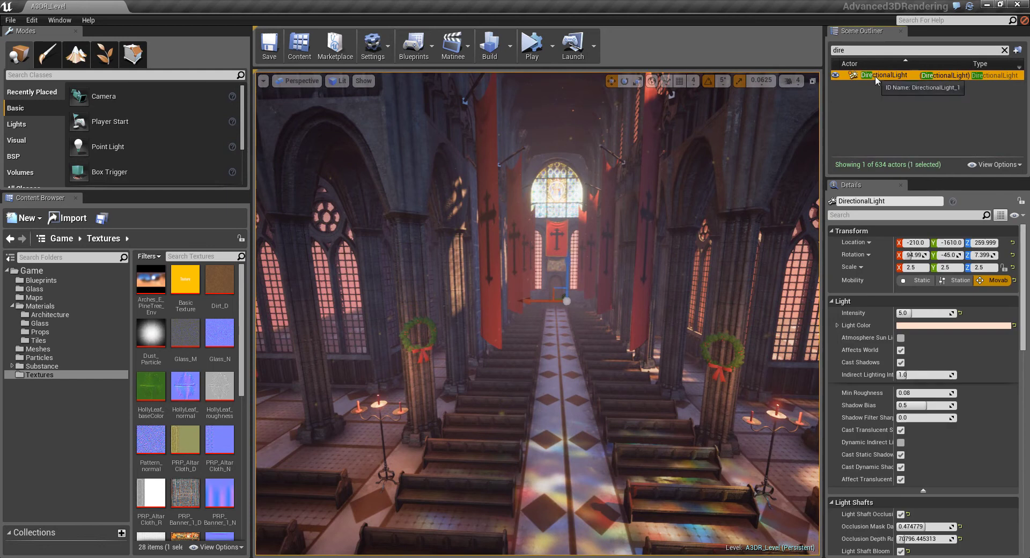
{"action": "key", "text": "f"}
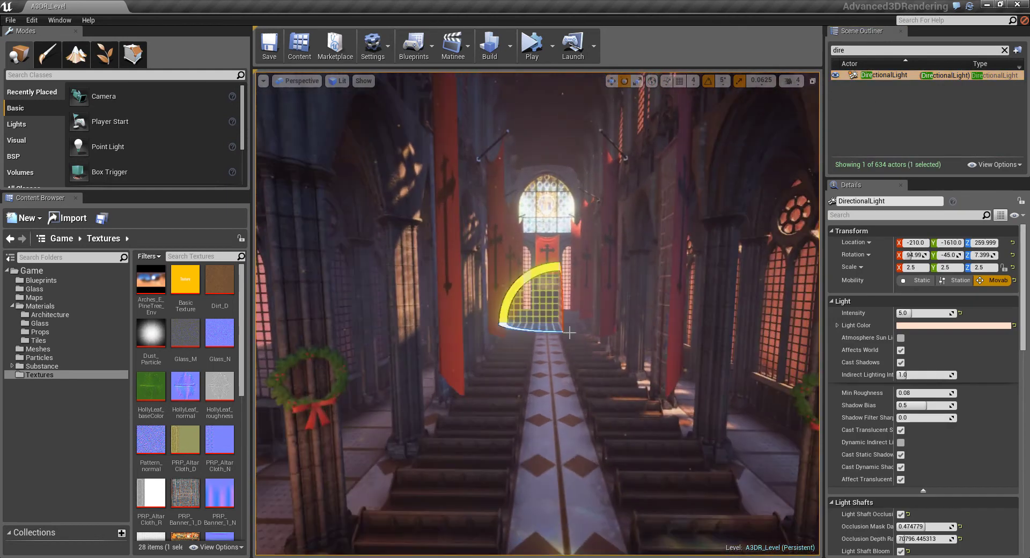
Try rotating the DirectionalLight -20 degrees around its vertical axis, undo the rotation and clear the selection.
{"action": "left_click_drag", "start_coordinate": [544, 333], "coordinate": [521, 332]}
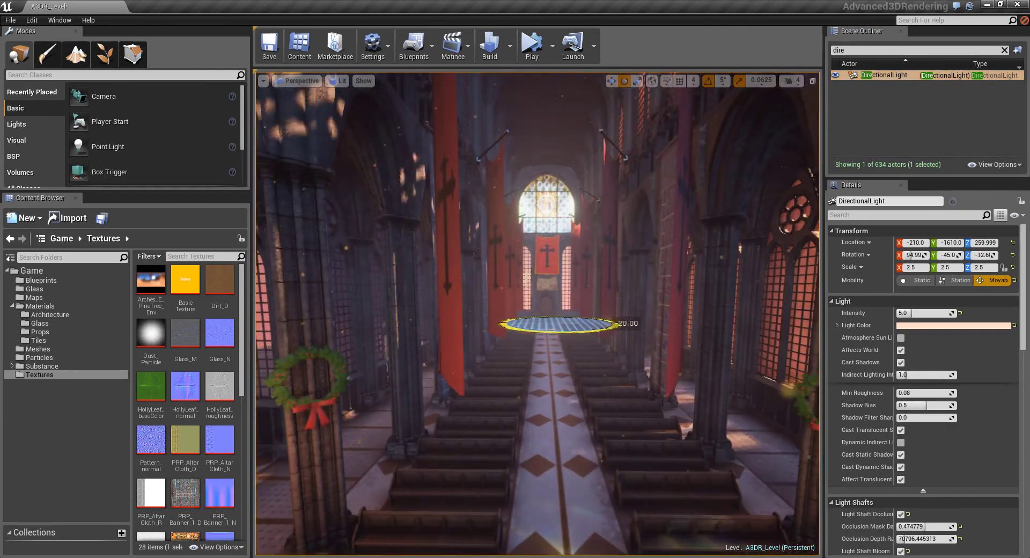
{"action": "right_click_drag", "start_coordinate": [520, 332], "coordinate": [497, 345]}
{"action": "key", "text": "ctrl+z"}
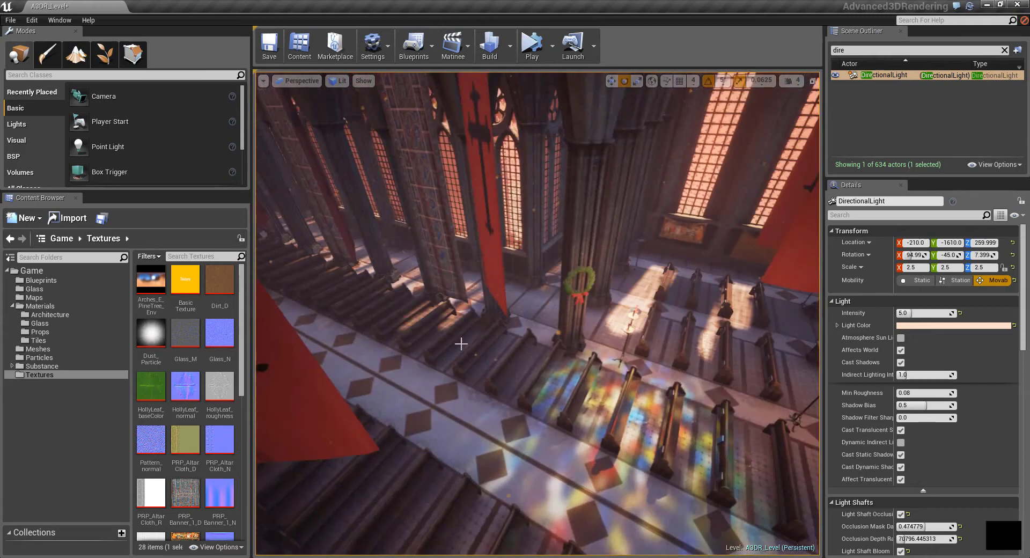
{"action": "key", "text": "Escape"}
Select the SkyLight above the central aisle and examine its settings and its effect around the nave.
{"action": "right_click_drag", "start_coordinate": [430, 363], "coordinate": [448, 430]}
{"action": "right_click_drag", "start_coordinate": [599, 468], "coordinate": [666, 451]}
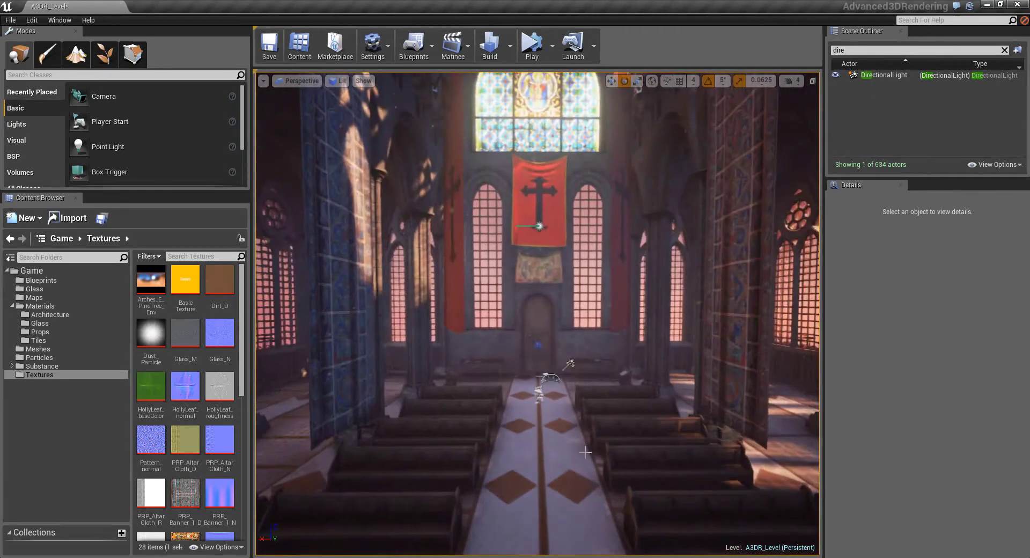
{"action": "left_click", "coordinate": [541, 346]}
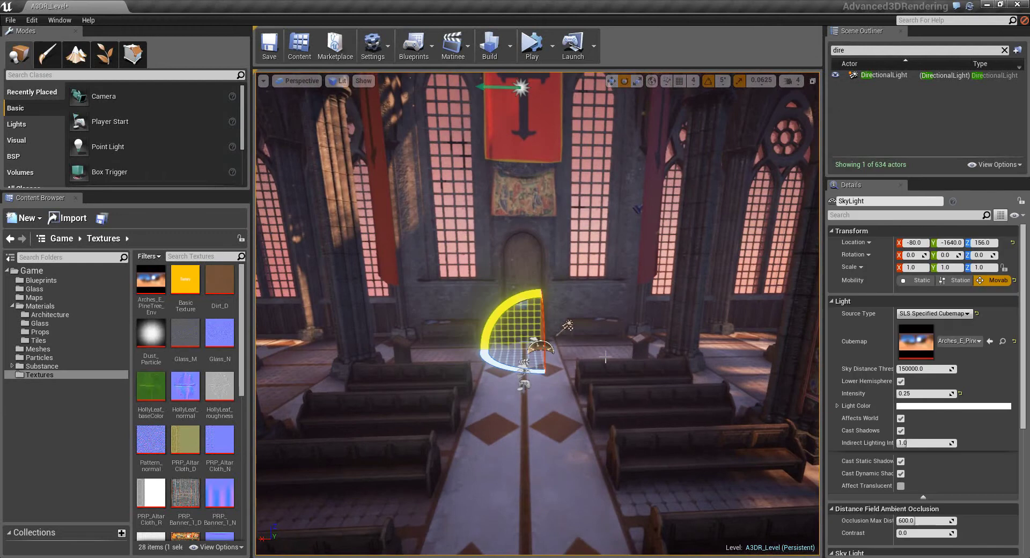
{"action": "right_click_drag", "start_coordinate": [644, 322], "coordinate": [612, 376]}
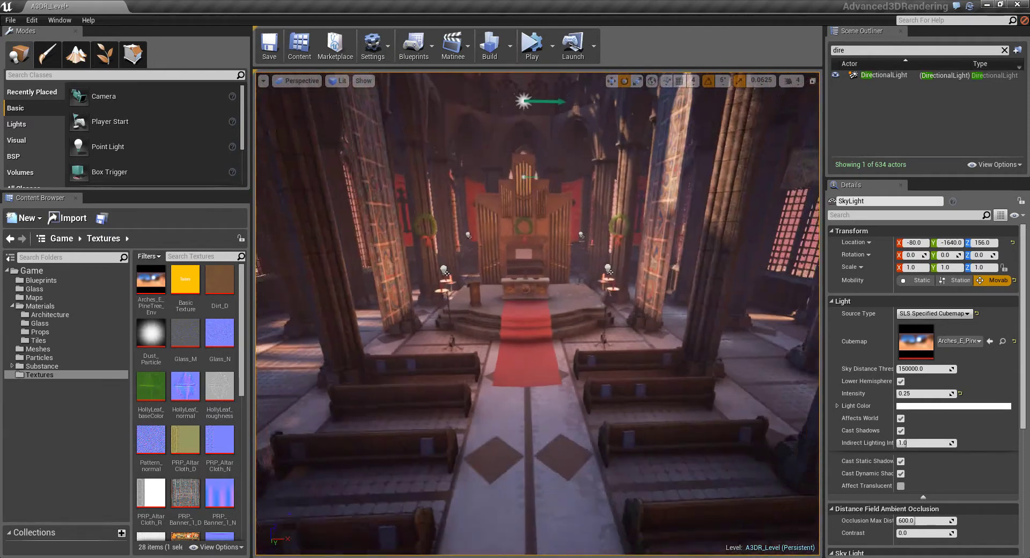
Look along the nave and at the candle stand beside the wreathed column, and leave nothing selected.
{"action": "right_click_drag", "start_coordinate": [537, 313], "coordinate": [537, 246]}
{"action": "key", "text": "s"}
{"action": "scroll", "coordinate": [648, 285], "scroll_direction": "down", "scroll_amount": 1}
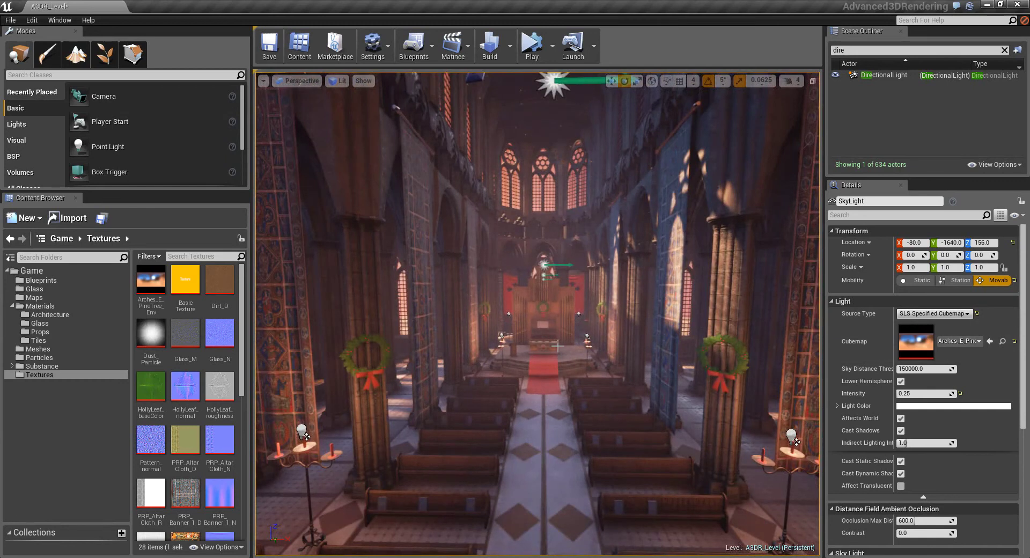
{"action": "key", "text": "g"}
{"action": "right_click_drag", "start_coordinate": [558, 350], "coordinate": [543, 436]}
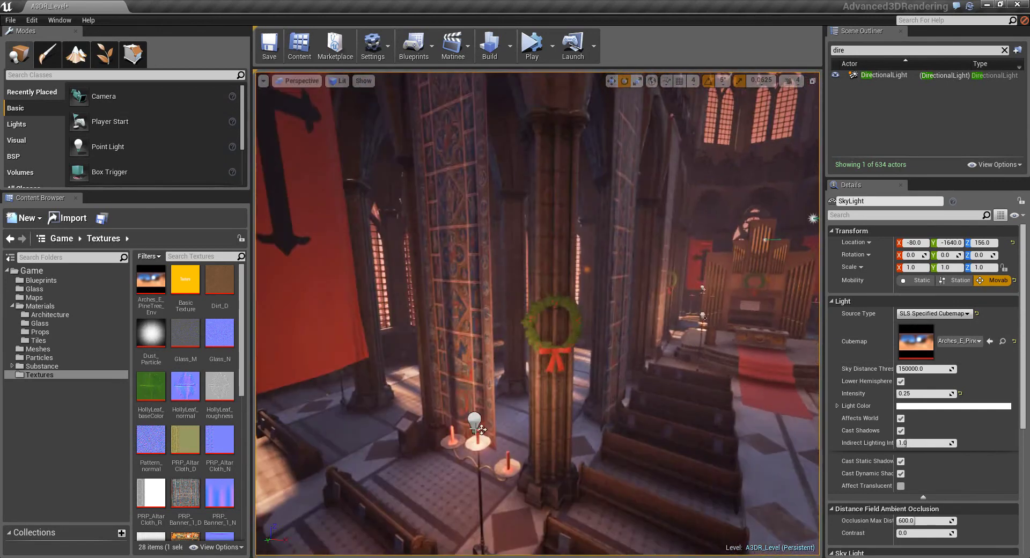
{"action": "left_click", "coordinate": [476, 417]}
{"action": "key", "text": "Escape"}
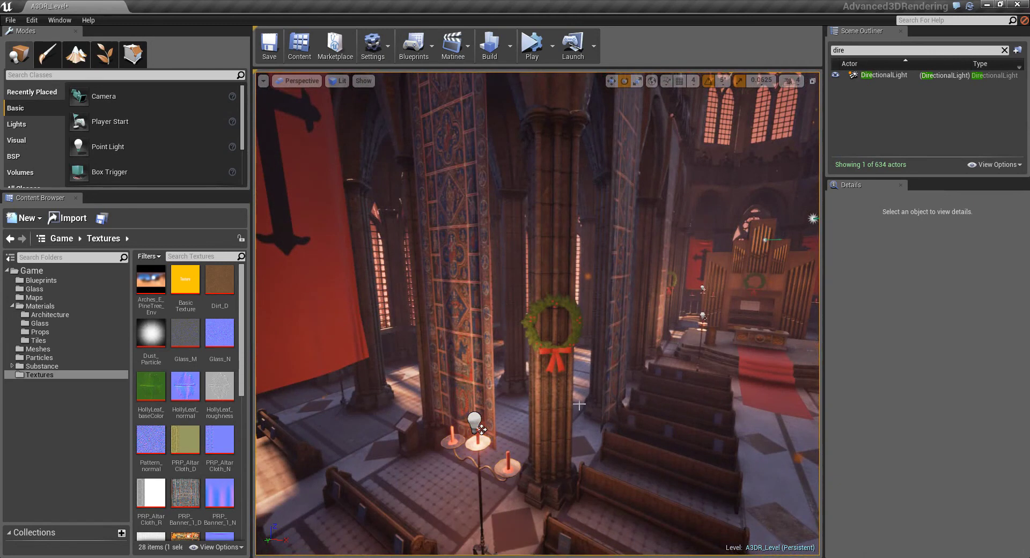
Check the frame rate around the nave with Show FPS, turn on Game View and hide the FPS counter.
{"action": "left_click", "coordinate": [263, 81]}
{"action": "left_click", "coordinate": [278, 126]}
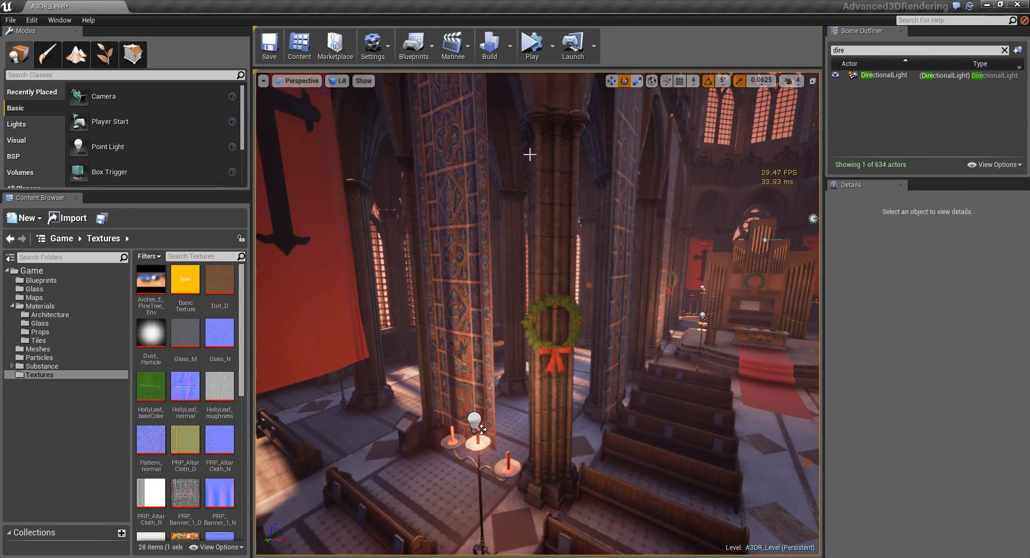
{"action": "right_click_drag", "start_coordinate": [738, 173], "coordinate": [752, 191]}
{"action": "mouse_move", "coordinate": [670, 260]}
{"action": "right_mouse_down"}
{"action": "mouse_move", "coordinate": [685, 267]}
{"action": "mouse_move", "coordinate": [647, 258]}
{"action": "mouse_move", "coordinate": [647, 244]}
{"action": "mouse_move", "coordinate": [669, 260]}
{"action": "right_mouse_up"}
{"action": "key", "text": "g"}
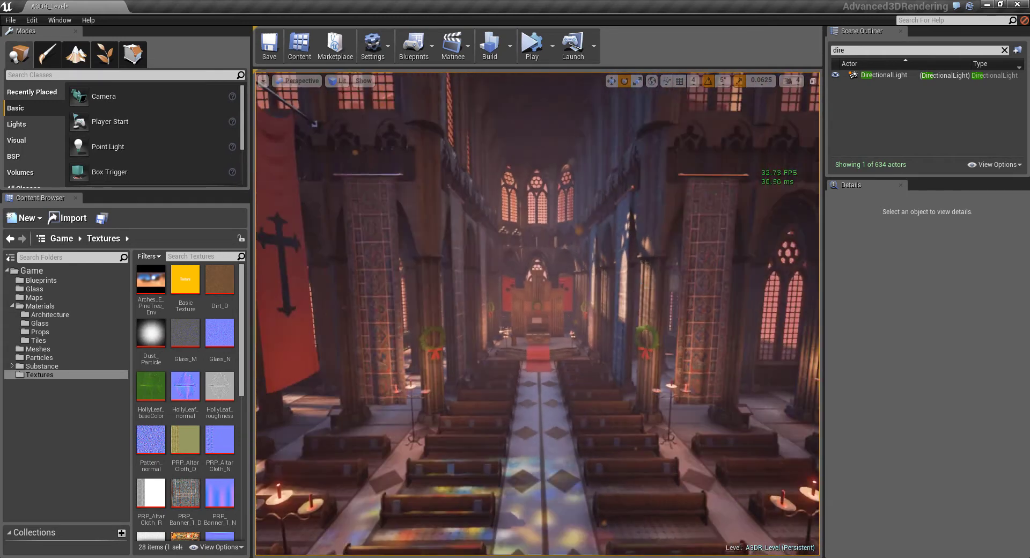
{"action": "left_click", "coordinate": [264, 81]}
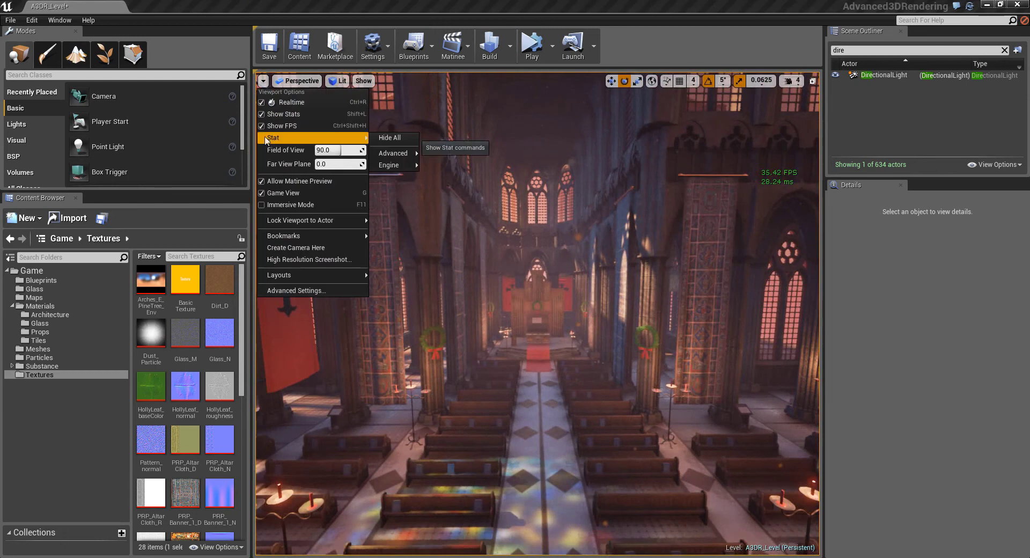
{"action": "left_click", "coordinate": [261, 125]}
Examine the coloured window light on the pews and the view along the central aisle to the altar.
{"action": "right_click_drag", "start_coordinate": [483, 215], "coordinate": [465, 249]}
{"action": "right_click_drag", "start_coordinate": [669, 260], "coordinate": [669, 260]}
{"action": "right_click_drag", "start_coordinate": [586, 284], "coordinate": [587, 284]}
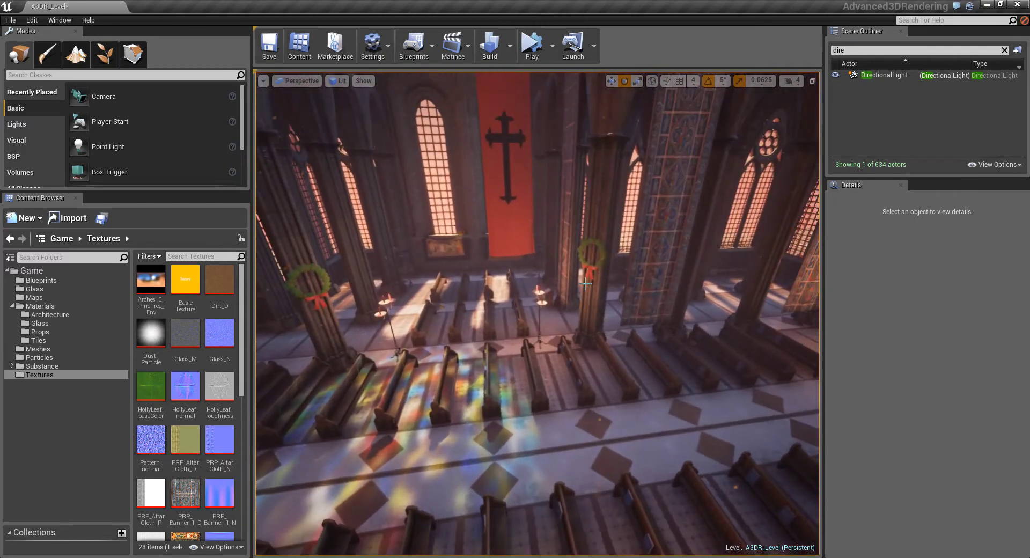
{"action": "right_click_drag", "start_coordinate": [530, 302], "coordinate": [530, 302]}
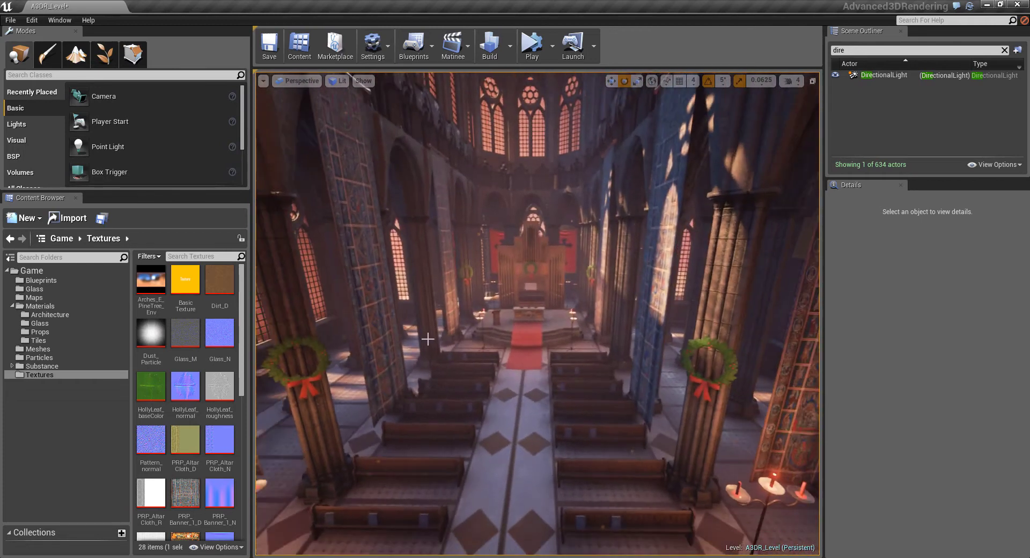
{"action": "right_click_drag", "start_coordinate": [619, 420], "coordinate": [619, 421]}
{"action": "right_click_drag", "start_coordinate": [530, 301], "coordinate": [530, 302]}
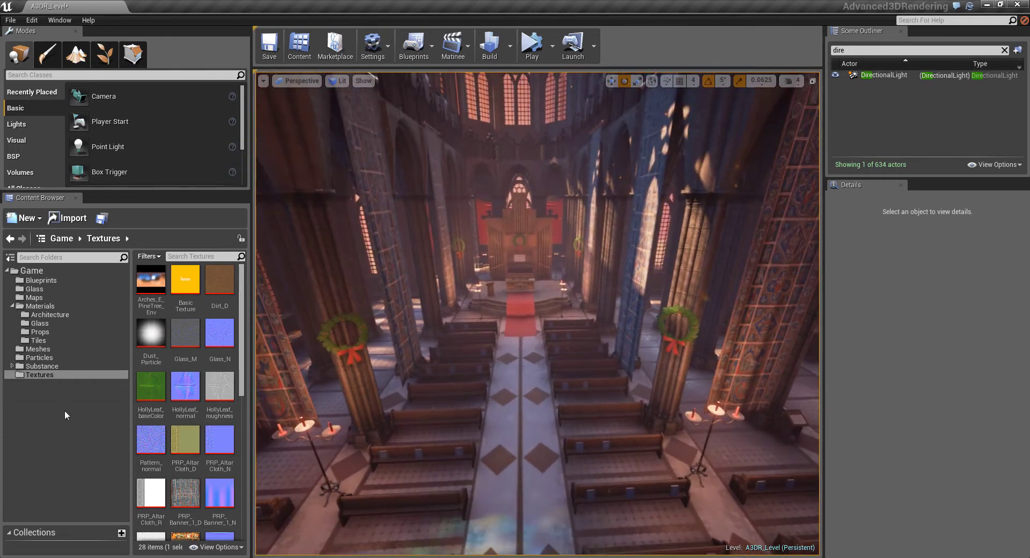
Browse the Meshes folder down to the props and open the PRP_Organ static mesh.
{"action": "left_click", "coordinate": [13, 306]}
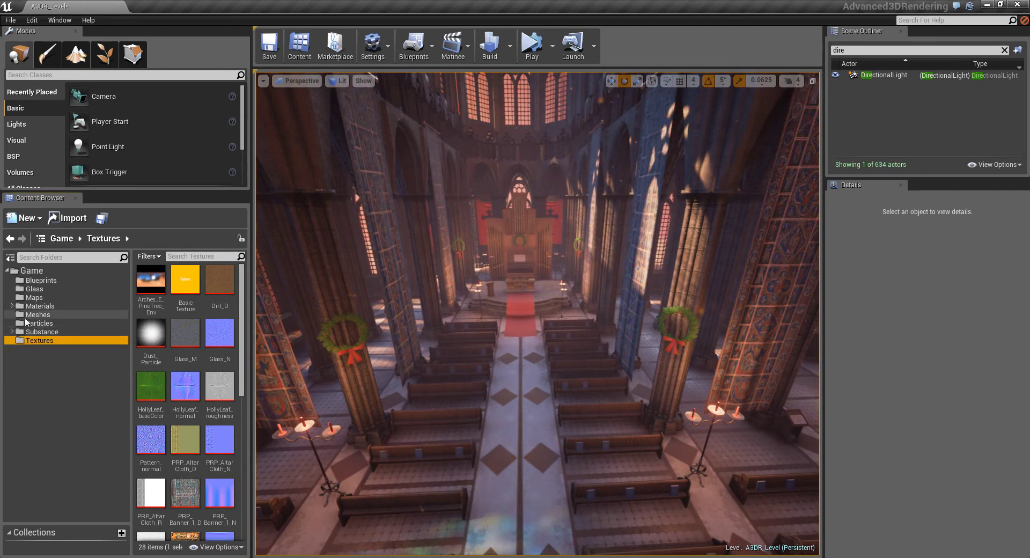
{"action": "left_click", "coordinate": [27, 315]}
{"action": "left_click_drag", "start_coordinate": [240, 292], "coordinate": [253, 470]}
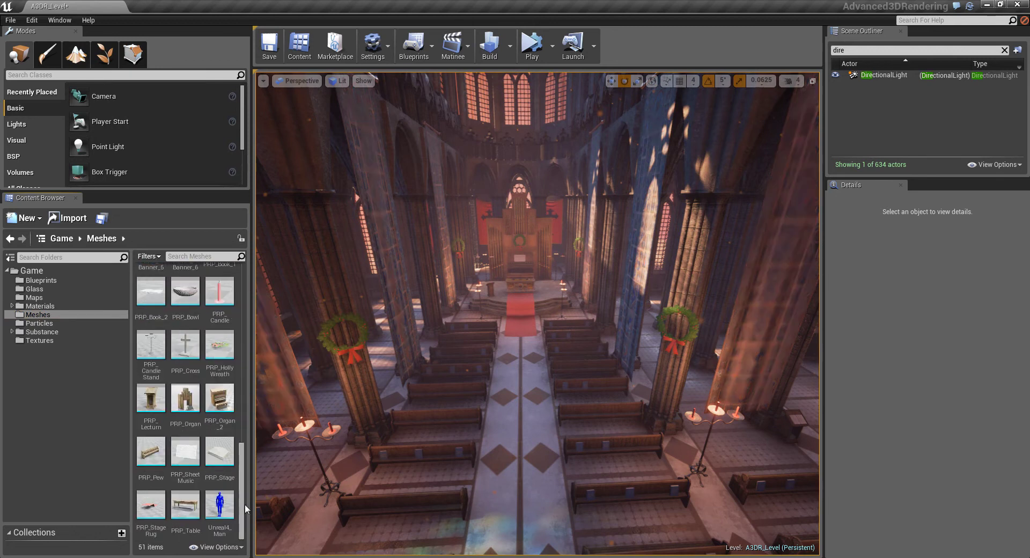
{"action": "mouse_move", "coordinate": [186, 398]}
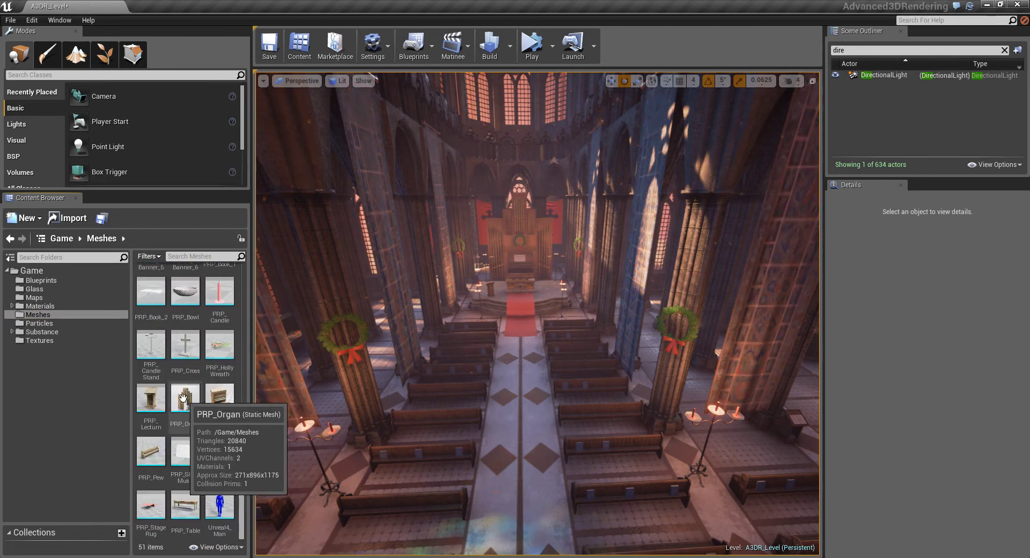
{"action": "double_click", "coordinate": [185, 398]}
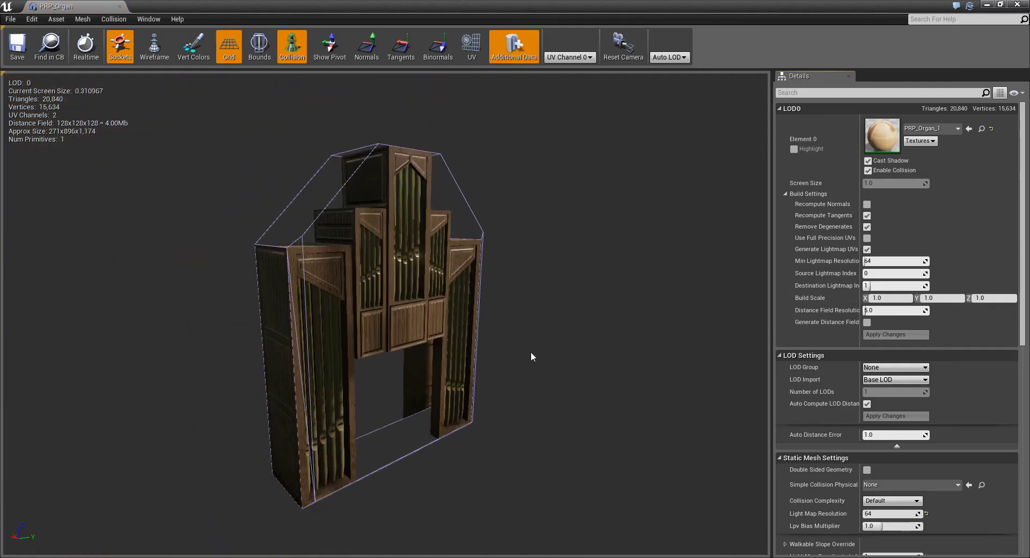
Examine the organ mesh from several angles and under shifted preview lighting, and close its editor.
{"action": "left_click_drag", "start_coordinate": [532, 357], "coordinate": [317, 363]}
{"action": "key", "text": "f"}
{"action": "scroll", "coordinate": [530, 341], "scroll_direction": "down", "scroll_amount": 4}
{"action": "left_click_drag", "start_coordinate": [481, 308], "coordinate": [634, 317], "text": "alt"}
{"action": "key", "text": "l"}
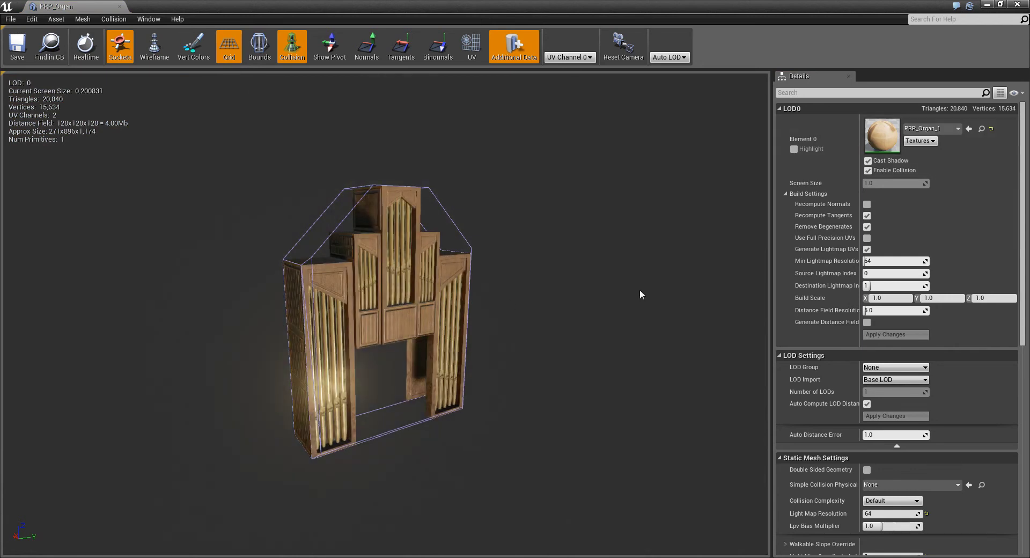
{"action": "left_click_drag", "start_coordinate": [568, 281], "coordinate": [456, 281], "text": "alt"}
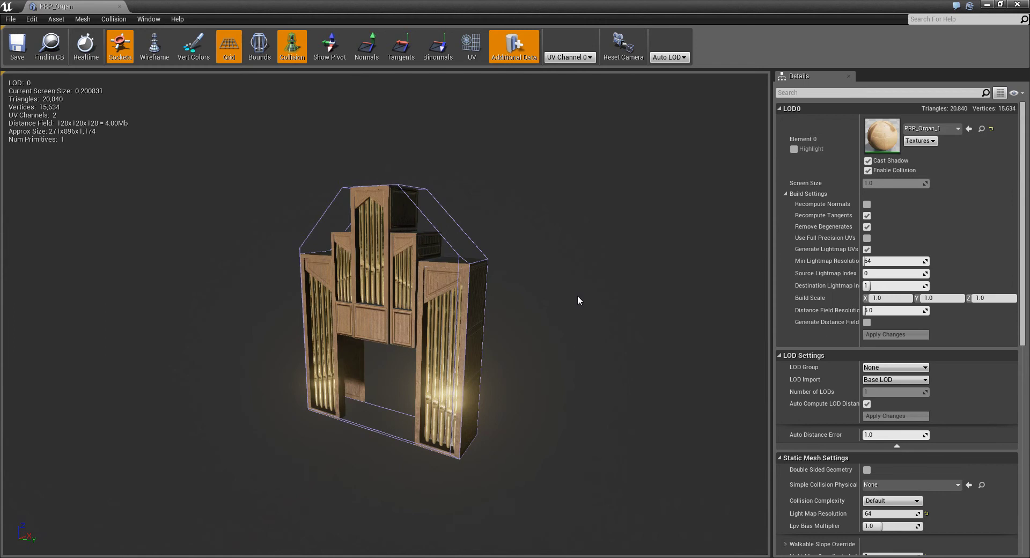
{"action": "left_click_drag", "start_coordinate": [301, 341], "coordinate": [346, 352]}
{"action": "left_click", "coordinate": [119, 6]}
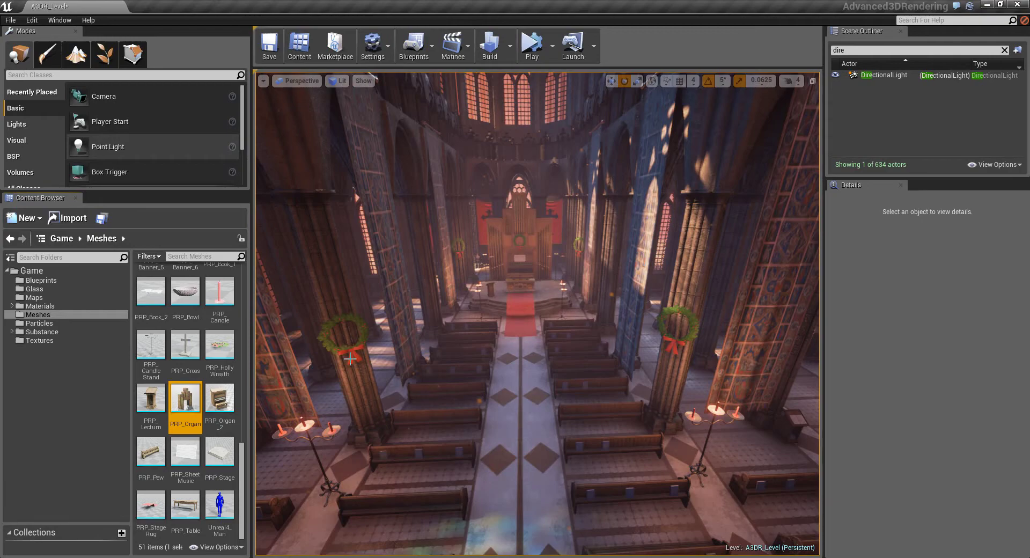
Switch to the four-view layout, frame the whole cathedral plan in the Top view and maximise that viewport.
{"action": "left_click_drag", "start_coordinate": [572, 287], "coordinate": [536, 241]}
{"action": "right_click_drag", "start_coordinate": [572, 287], "coordinate": [360, 217]}
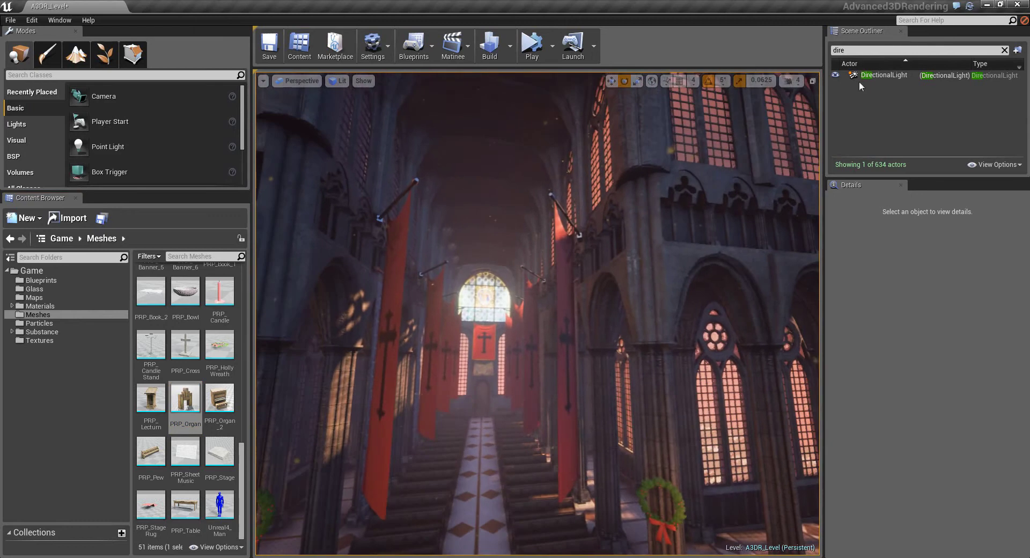
{"action": "left_click", "coordinate": [813, 81]}
{"action": "scroll", "coordinate": [588, 410], "scroll_direction": "down", "scroll_amount": 8}
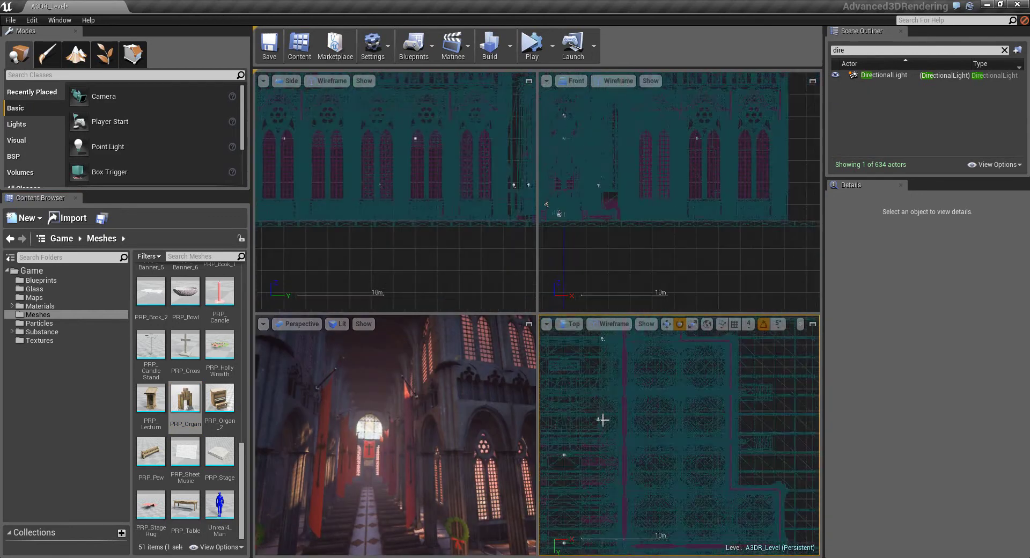
{"action": "right_click_drag", "start_coordinate": [680, 380], "coordinate": [680, 375]}
{"action": "scroll", "coordinate": [681, 403], "scroll_direction": "down", "scroll_amount": 3}
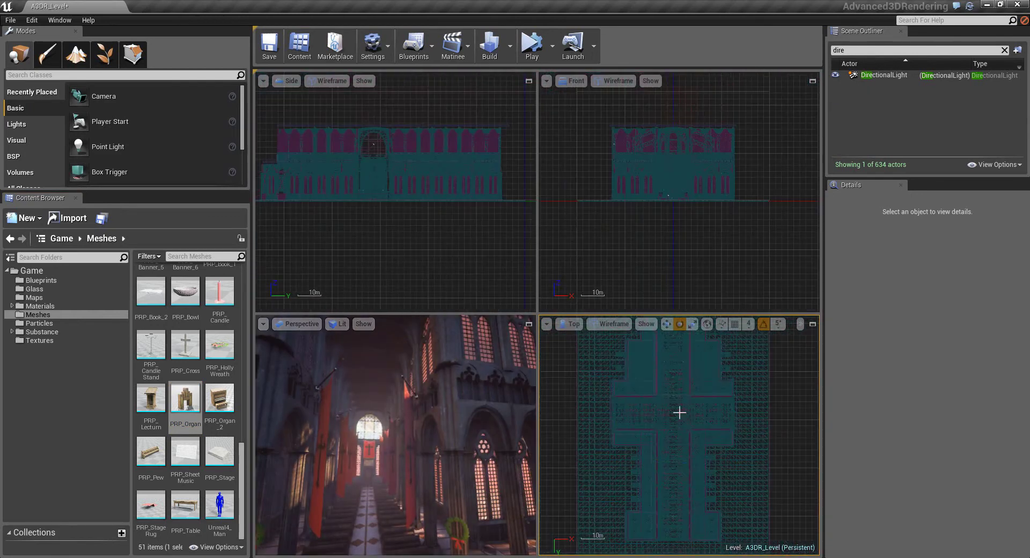
{"action": "left_click", "coordinate": [678, 421]}
{"action": "key", "text": "Escape"}
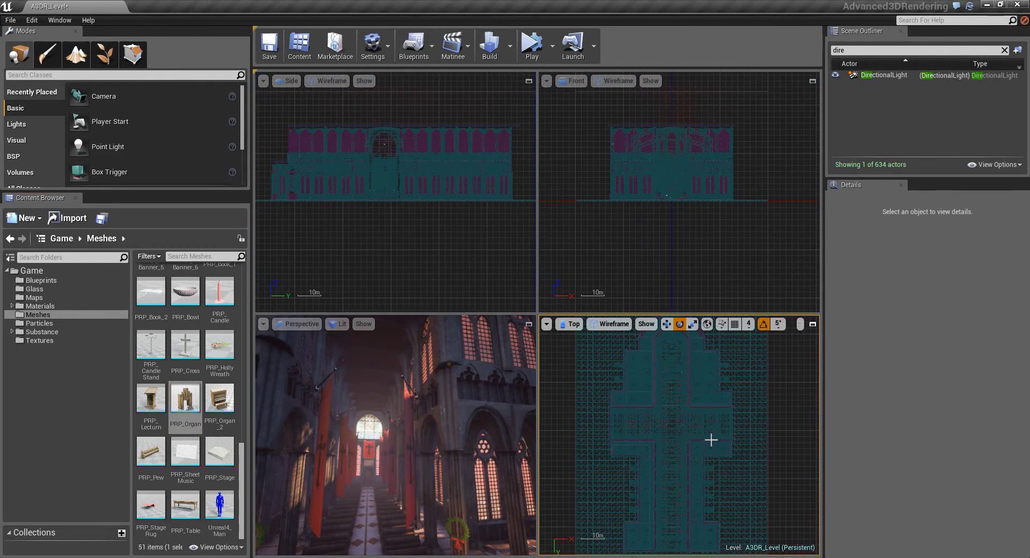
{"action": "left_click", "coordinate": [813, 323]}
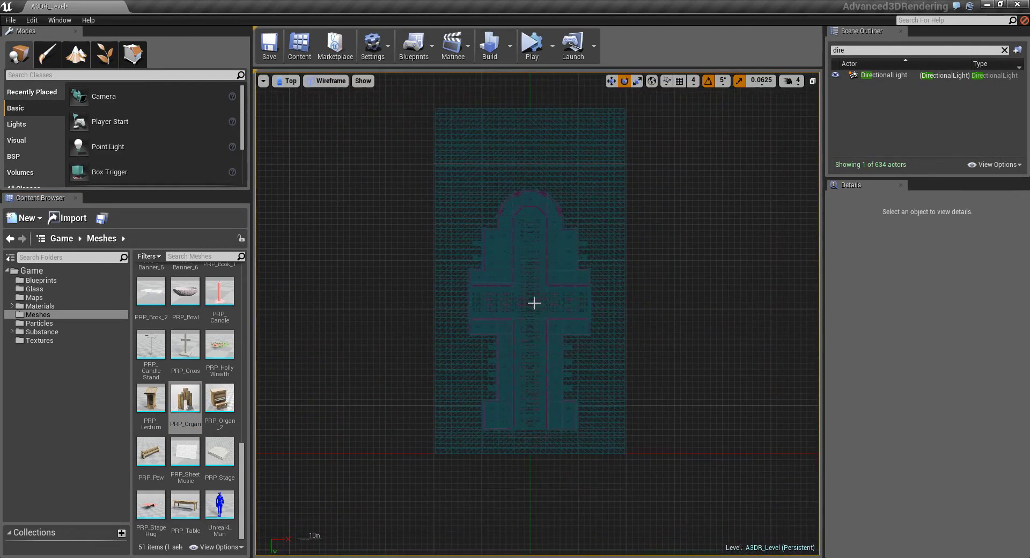
Examine the cathedral's cross-shaped wireframe floor plan from the rounded apse through the transept to the nave.
{"action": "scroll", "coordinate": [561, 314], "scroll_direction": "up", "scroll_amount": 3}
{"action": "scroll", "coordinate": [601, 363], "scroll_direction": "up", "scroll_amount": 4}
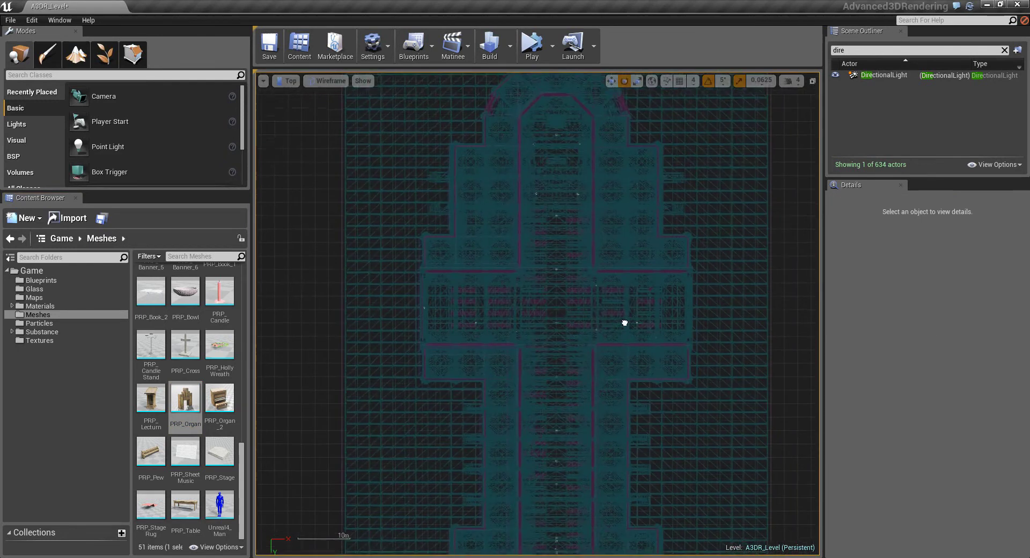
{"action": "right_click_drag", "start_coordinate": [625, 248], "coordinate": [586, 352]}
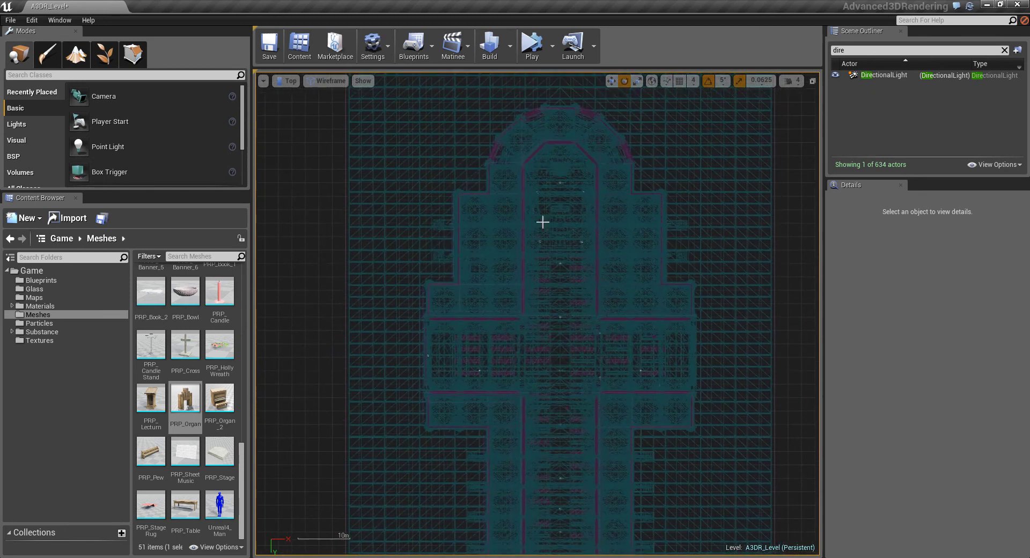
{"action": "right_click_drag", "start_coordinate": [553, 197], "coordinate": [544, 288]}
{"action": "scroll", "coordinate": [571, 234], "scroll_direction": "up", "scroll_amount": 3}
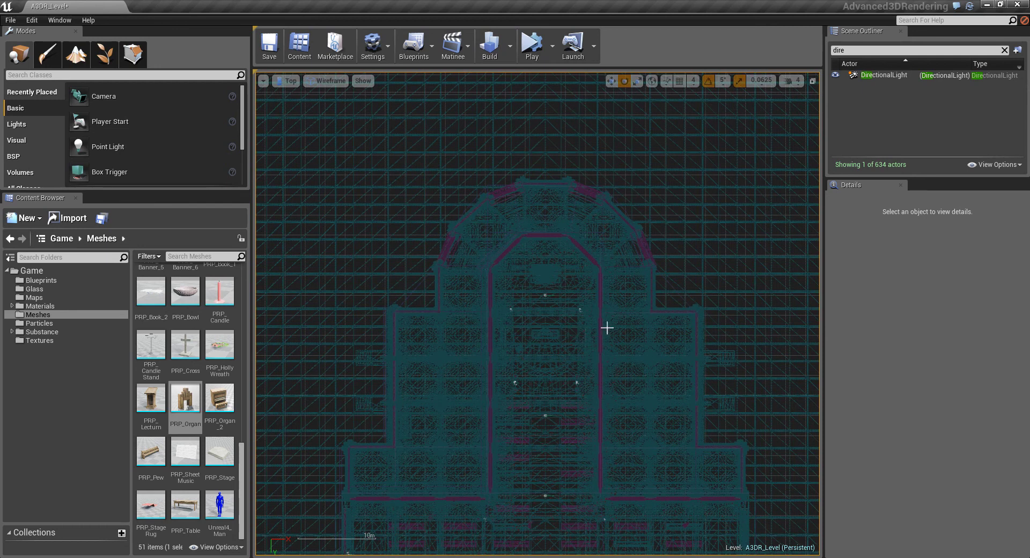
{"action": "right_click_drag", "start_coordinate": [607, 328], "coordinate": [577, 234]}
{"action": "right_click_drag", "start_coordinate": [585, 347], "coordinate": [591, 218]}
{"action": "scroll", "coordinate": [598, 260], "scroll_direction": "down", "scroll_amount": 3}
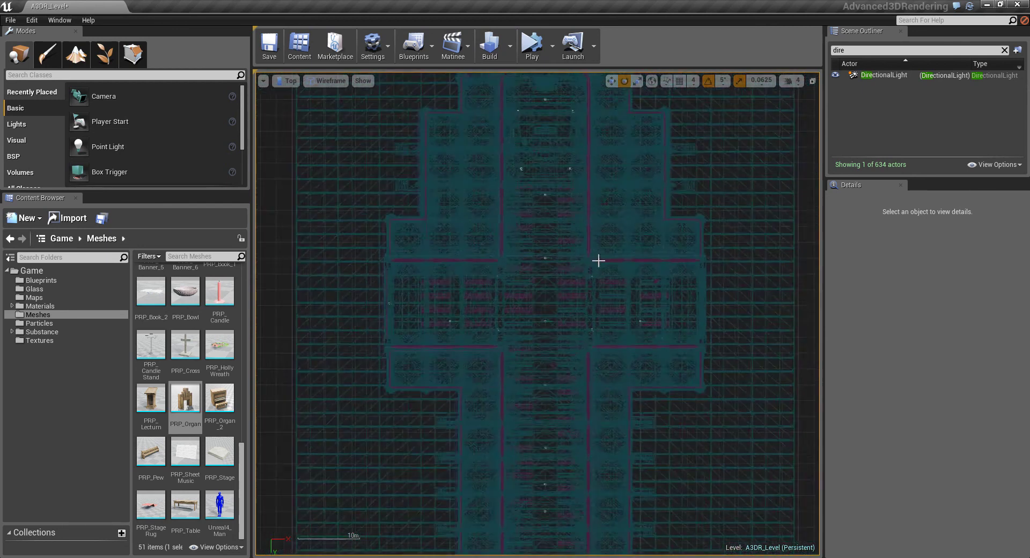
{"action": "right_click_drag", "start_coordinate": [606, 178], "coordinate": [616, 272]}
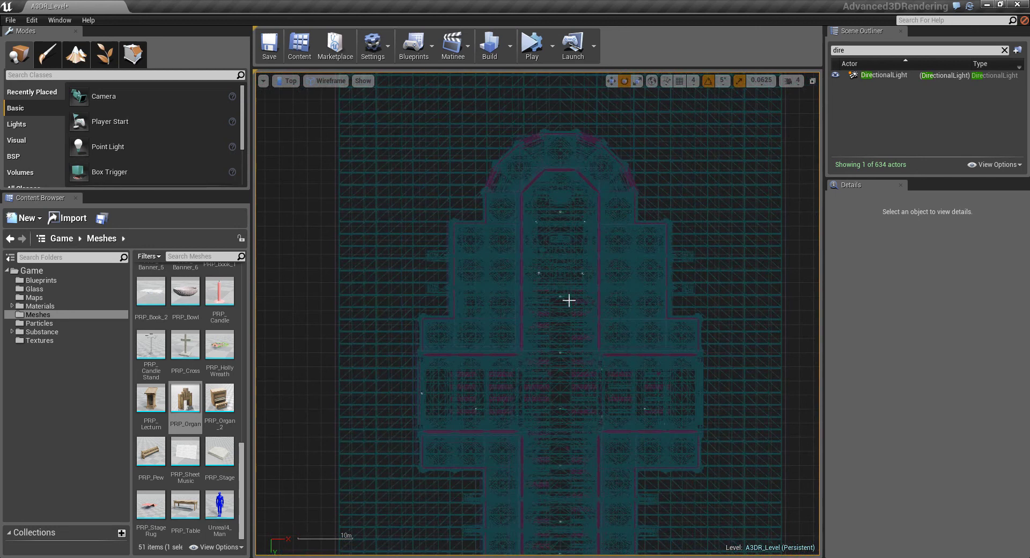
Return to the maximised Perspective viewport facing the entrance window and cancel the pending autosave.
{"action": "left_click", "coordinate": [813, 81]}
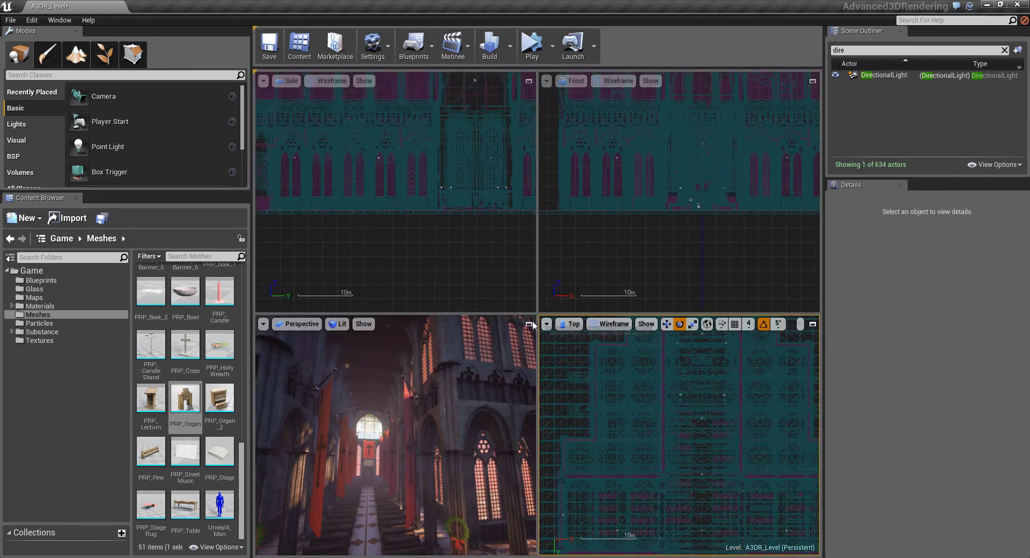
{"action": "left_click", "coordinate": [529, 324]}
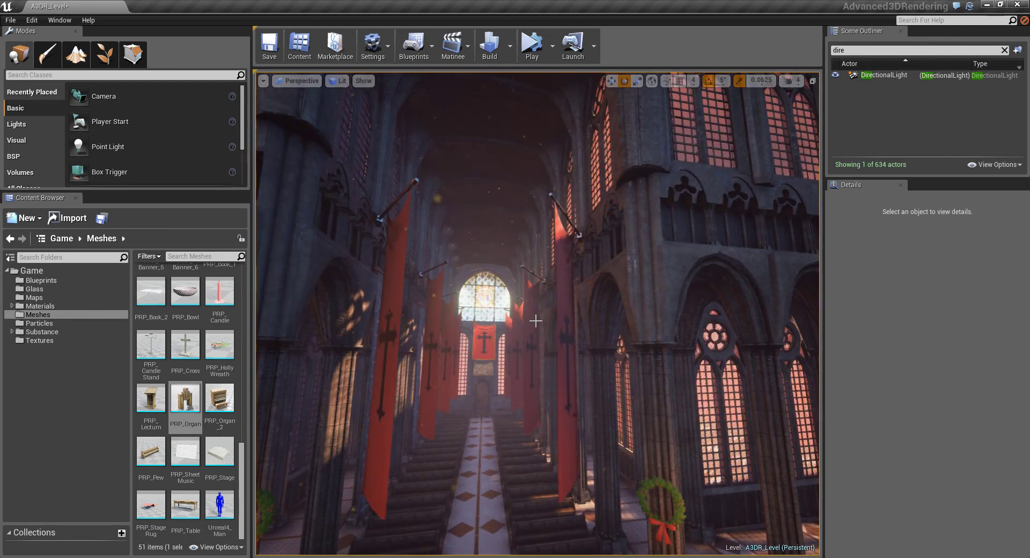
{"action": "right_click_drag", "start_coordinate": [514, 308], "coordinate": [497, 346]}
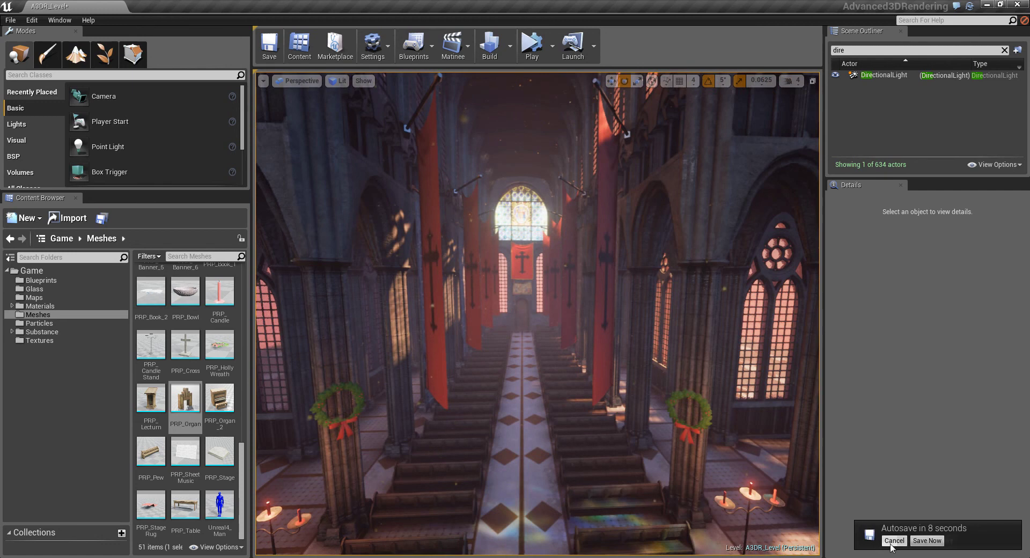
{"action": "left_click", "coordinate": [891, 545]}
Open the DustMotes particle system from the Particles folder, inspect it and return to the level.
{"action": "key", "text": "s"}
{"action": "mouse_move", "coordinate": [559, 330]}
{"action": "right_mouse_down"}
{"action": "mouse_move", "coordinate": [544, 330]}
{"action": "mouse_move", "coordinate": [553, 328]}
{"action": "right_mouse_up"}
{"action": "key", "text": "w"}
{"action": "right_click_drag", "start_coordinate": [537, 314], "coordinate": [301, 376]}
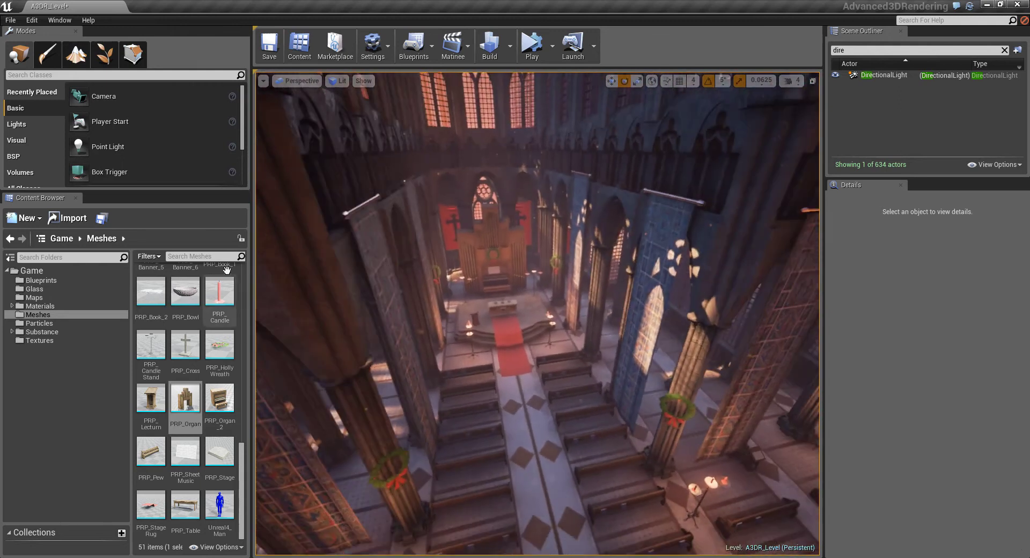
{"action": "left_click", "coordinate": [77, 324]}
{"action": "double_click", "coordinate": [151, 284]}
{"action": "left_click_drag", "start_coordinate": [154, 207], "coordinate": [247, 257]}
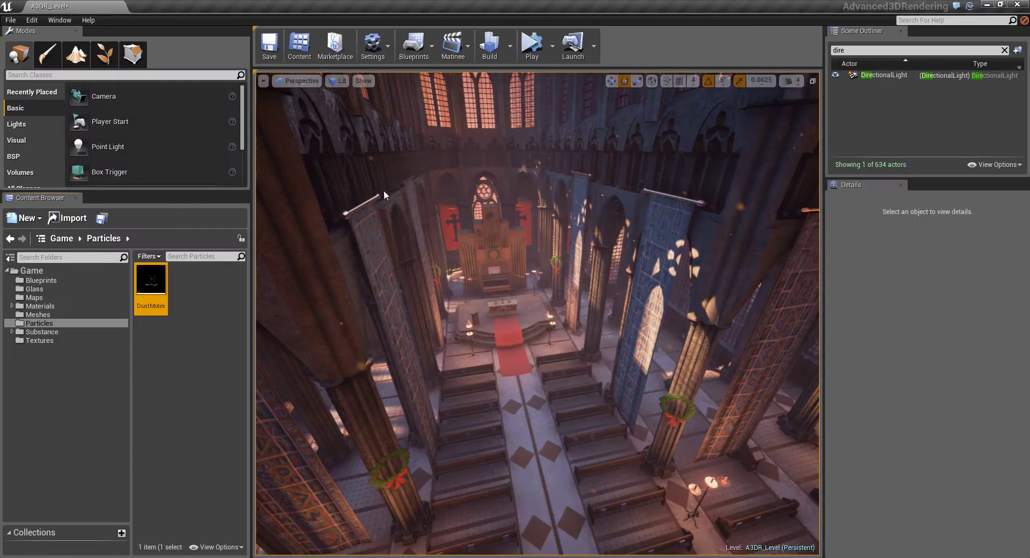
Examine the sunlit arches, columns and tapestries beside the nave by selecting individual pieces, and clear the selection.
{"action": "mouse_move", "coordinate": [606, 152]}
{"action": "right_mouse_down"}
{"action": "mouse_move", "coordinate": [606, 124]}
{"action": "mouse_move", "coordinate": [606, 144]}
{"action": "mouse_move", "coordinate": [595, 140]}
{"action": "mouse_move", "coordinate": [607, 153]}
{"action": "right_mouse_up"}
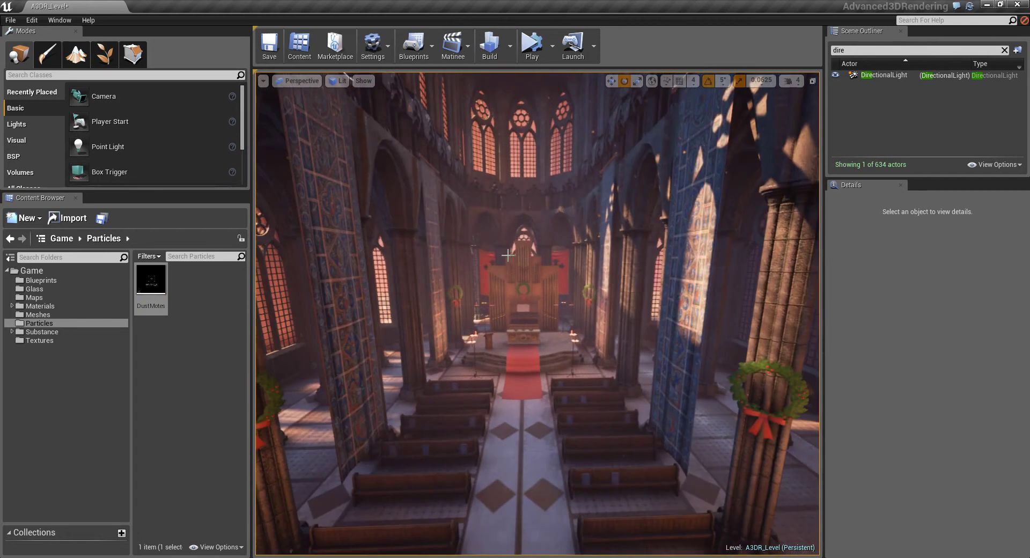
{"action": "right_click_drag", "start_coordinate": [532, 244], "coordinate": [561, 234]}
{"action": "key", "text": "w"}
{"action": "key", "text": "w"}
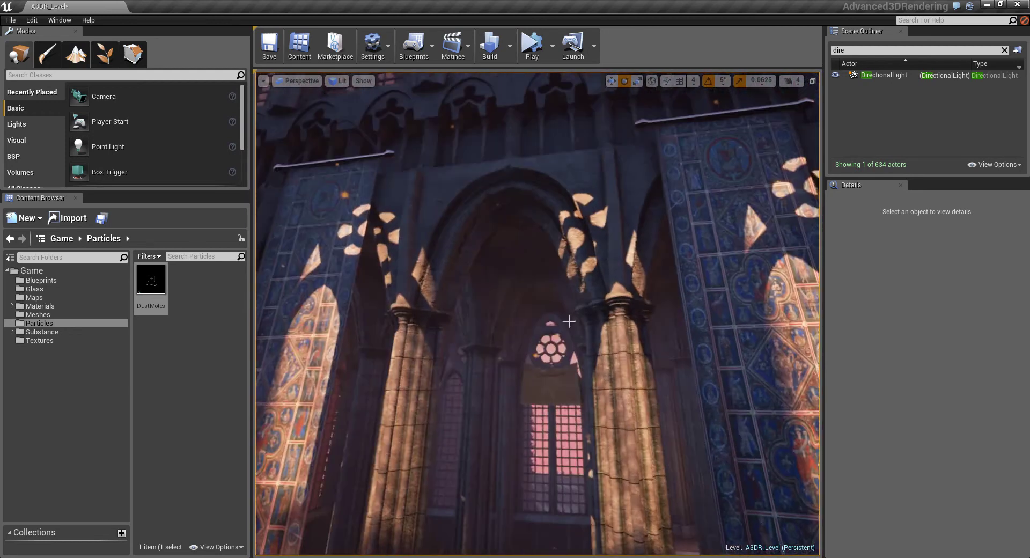
{"action": "left_click", "coordinate": [569, 321]}
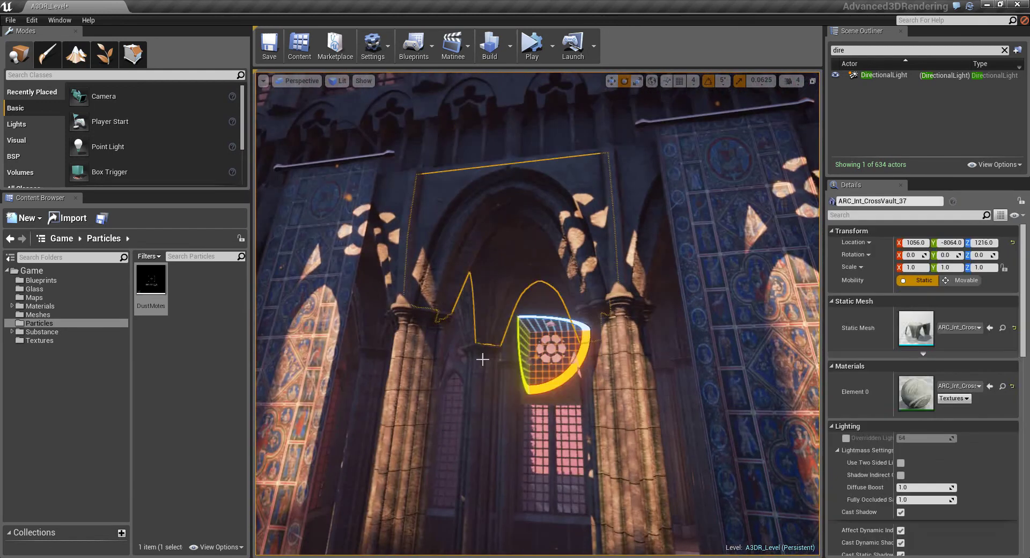
{"action": "left_click", "coordinate": [667, 195]}
{"action": "left_click", "coordinate": [637, 198]}
{"action": "left_click", "coordinate": [510, 186]}
{"action": "right_click_drag", "start_coordinate": [510, 186], "coordinate": [365, 196]}
{"action": "key", "text": "Escape"}
Tour the nave to examine the side arcade, hanging cross banners and stained-glass light across the pews and aisle.
{"action": "right_click_drag", "start_coordinate": [644, 311], "coordinate": [524, 268]}
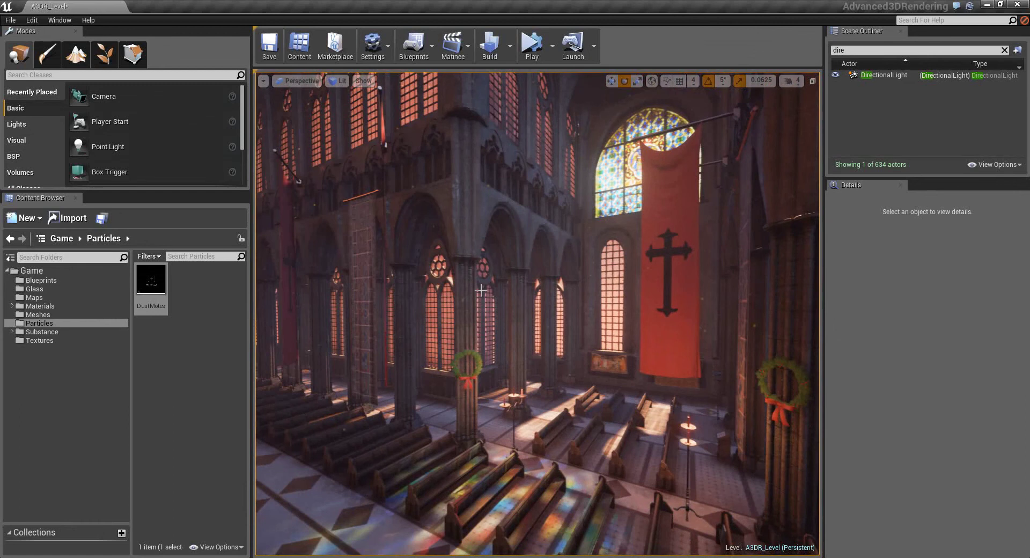
{"action": "right_click_drag", "start_coordinate": [550, 305], "coordinate": [682, 319]}
{"action": "right_click_drag", "start_coordinate": [575, 330], "coordinate": [511, 355]}
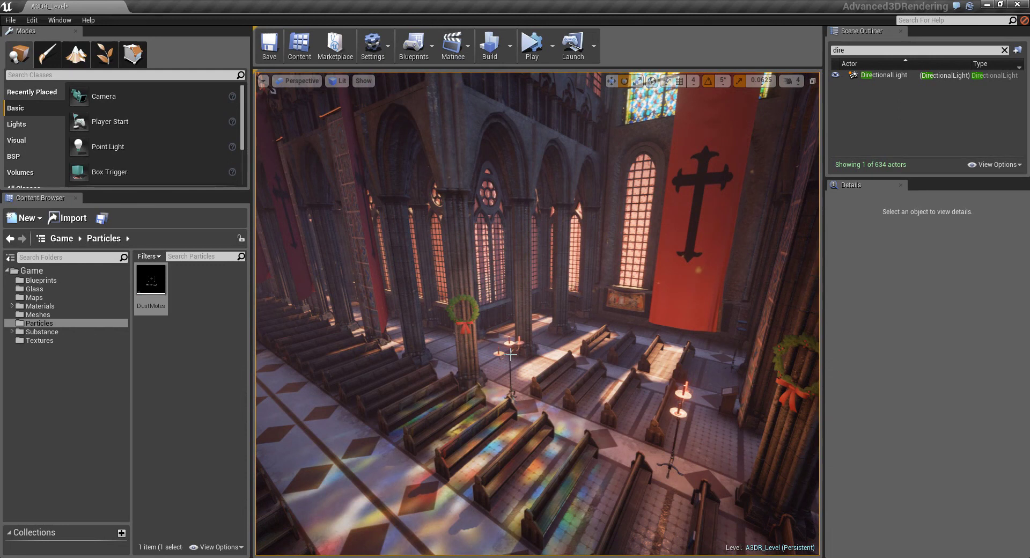
{"action": "right_click_drag", "start_coordinate": [513, 355], "coordinate": [756, 322]}
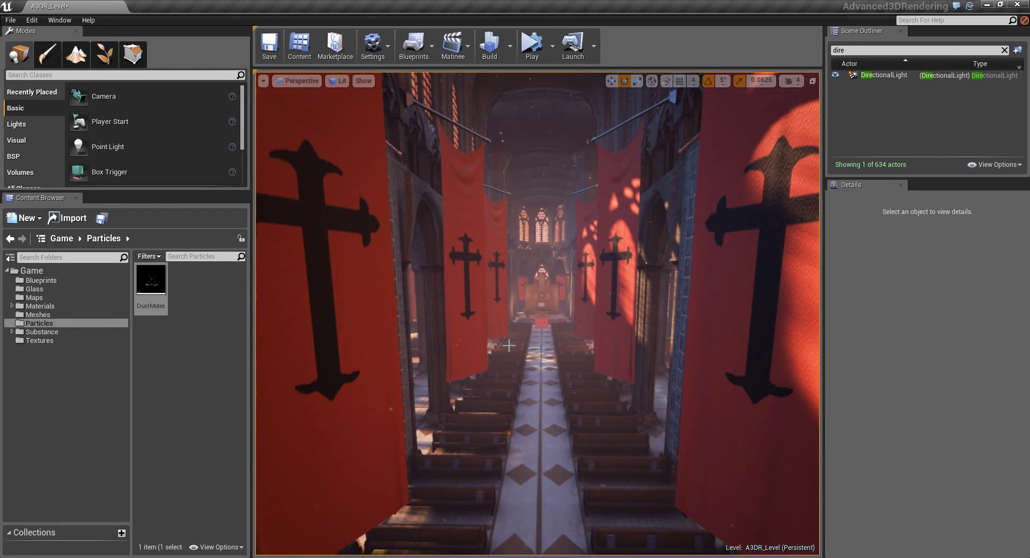
{"action": "key", "text": "w"}
{"action": "right_click_drag", "start_coordinate": [532, 272], "coordinate": [263, 290]}
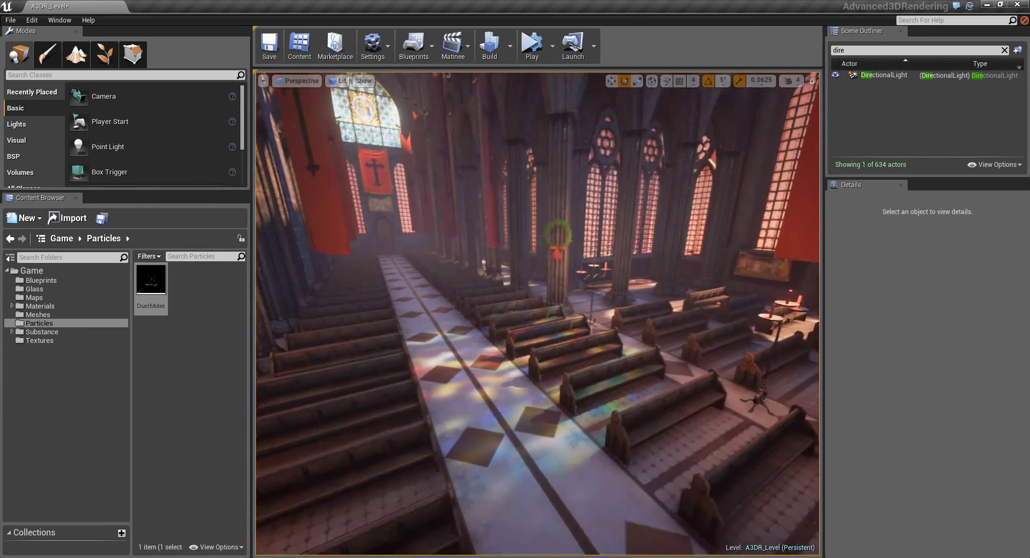